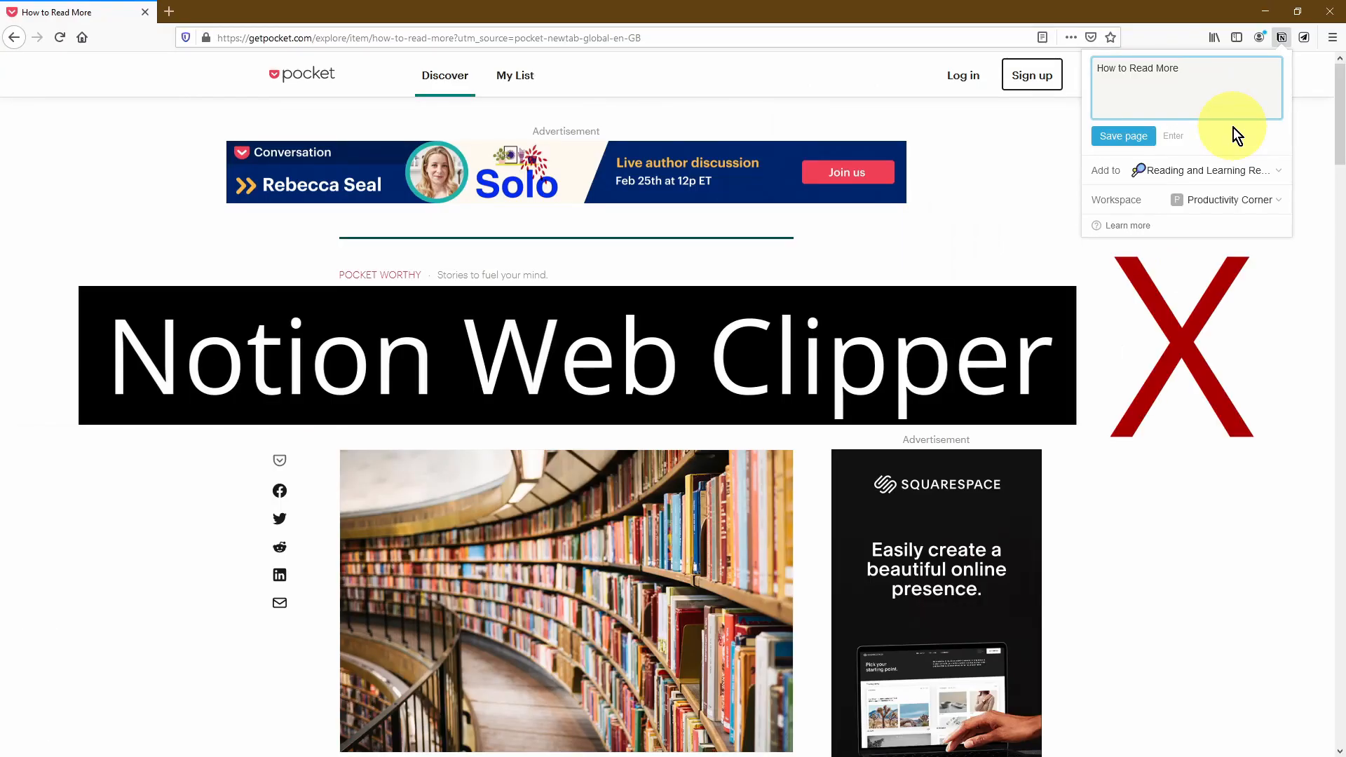
pyautogui.click(1301, 44)
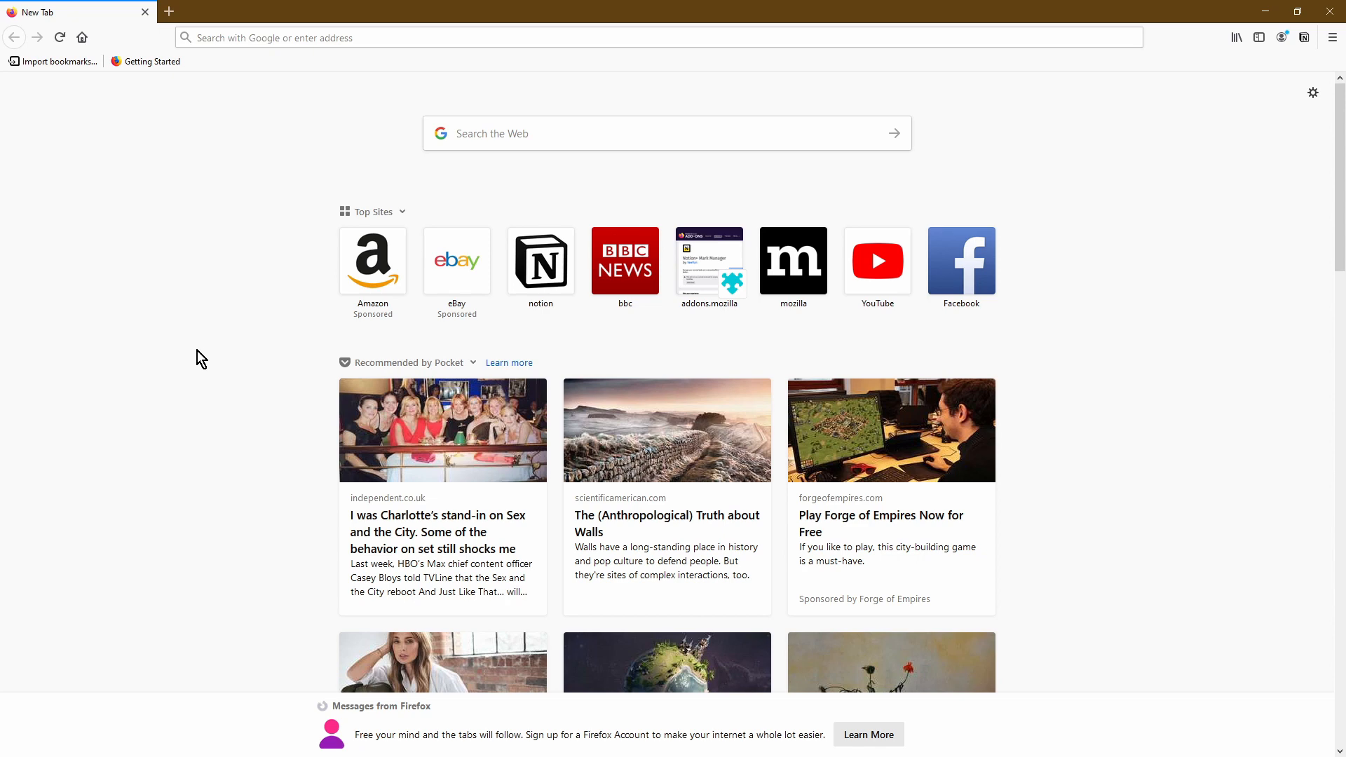
# Step: Open the Extensions page of the Firefox Add-ons site, looking it up with "firefox ex"
pyautogui.click(316, 40)
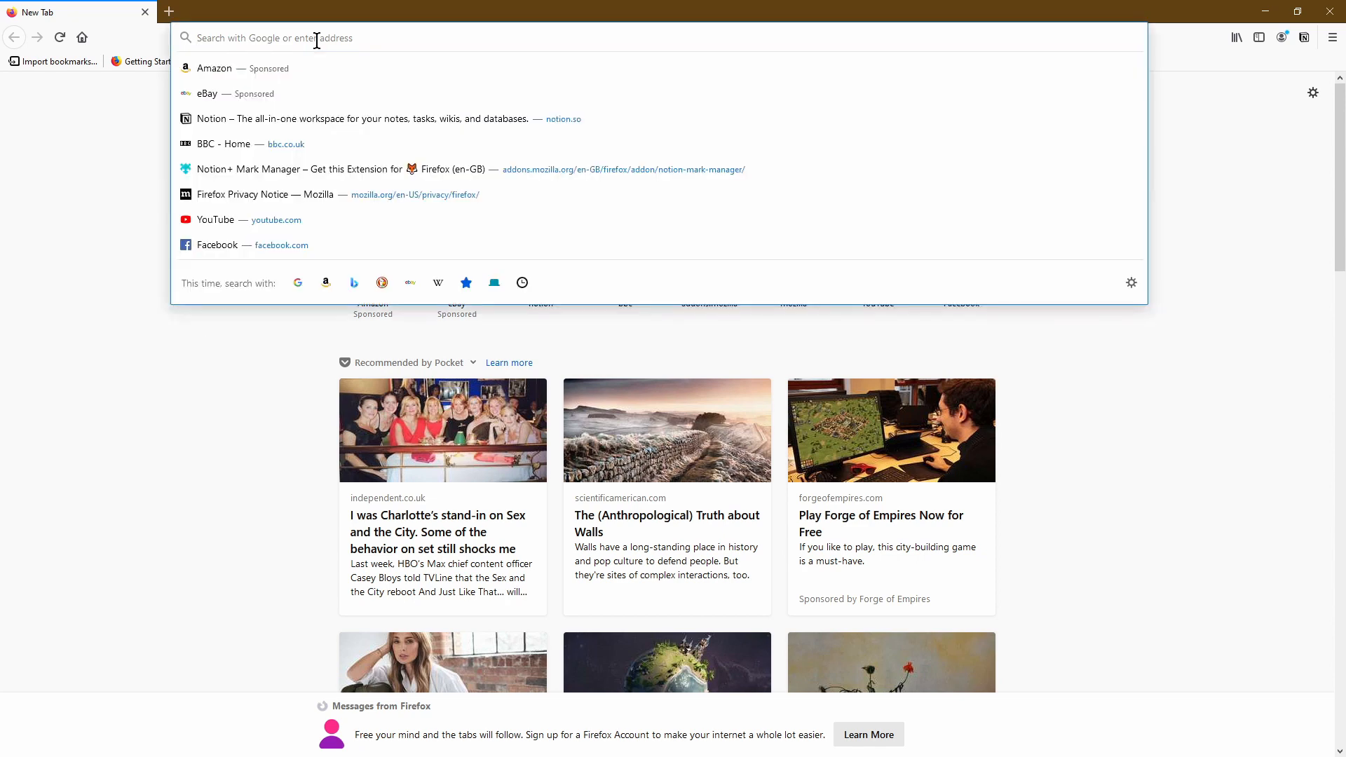
pyautogui.write('firefox ex')
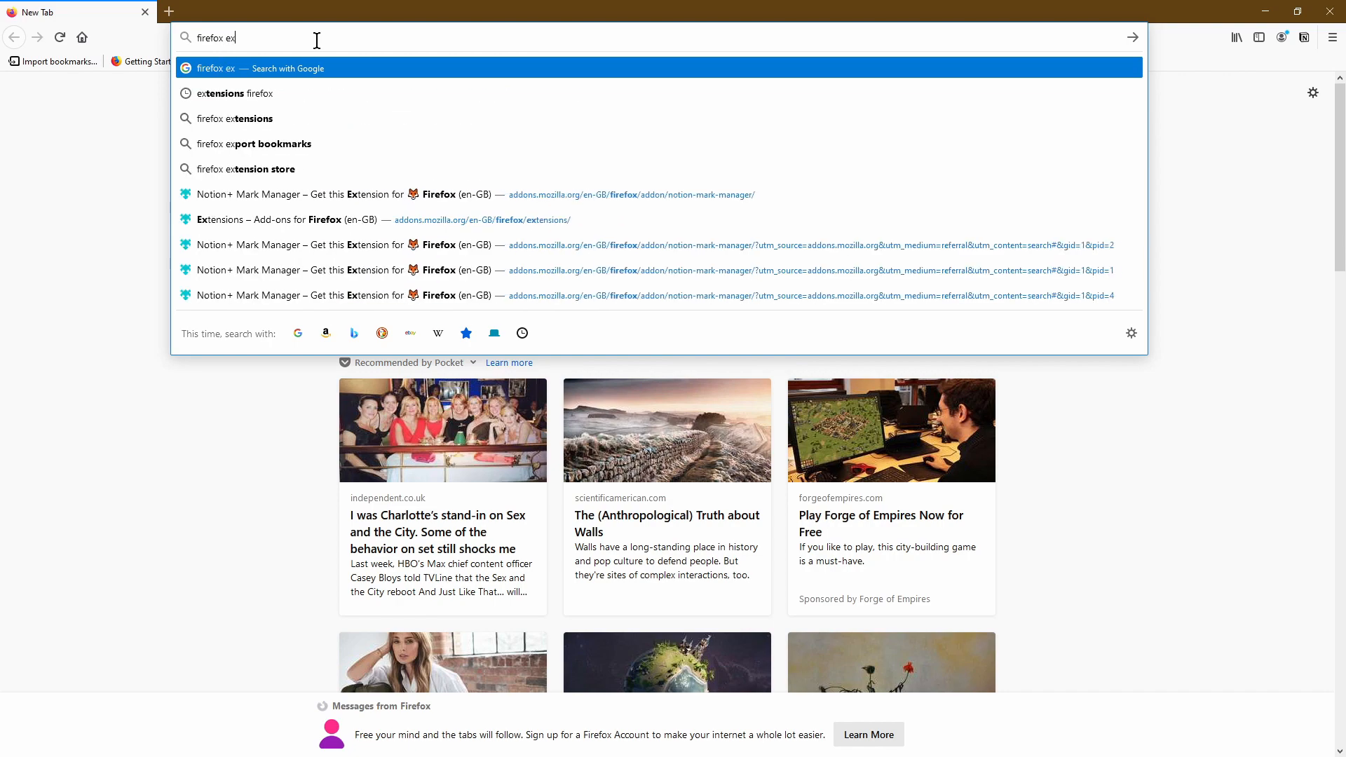
pyautogui.click(294, 93)
pyautogui.click(224, 203)
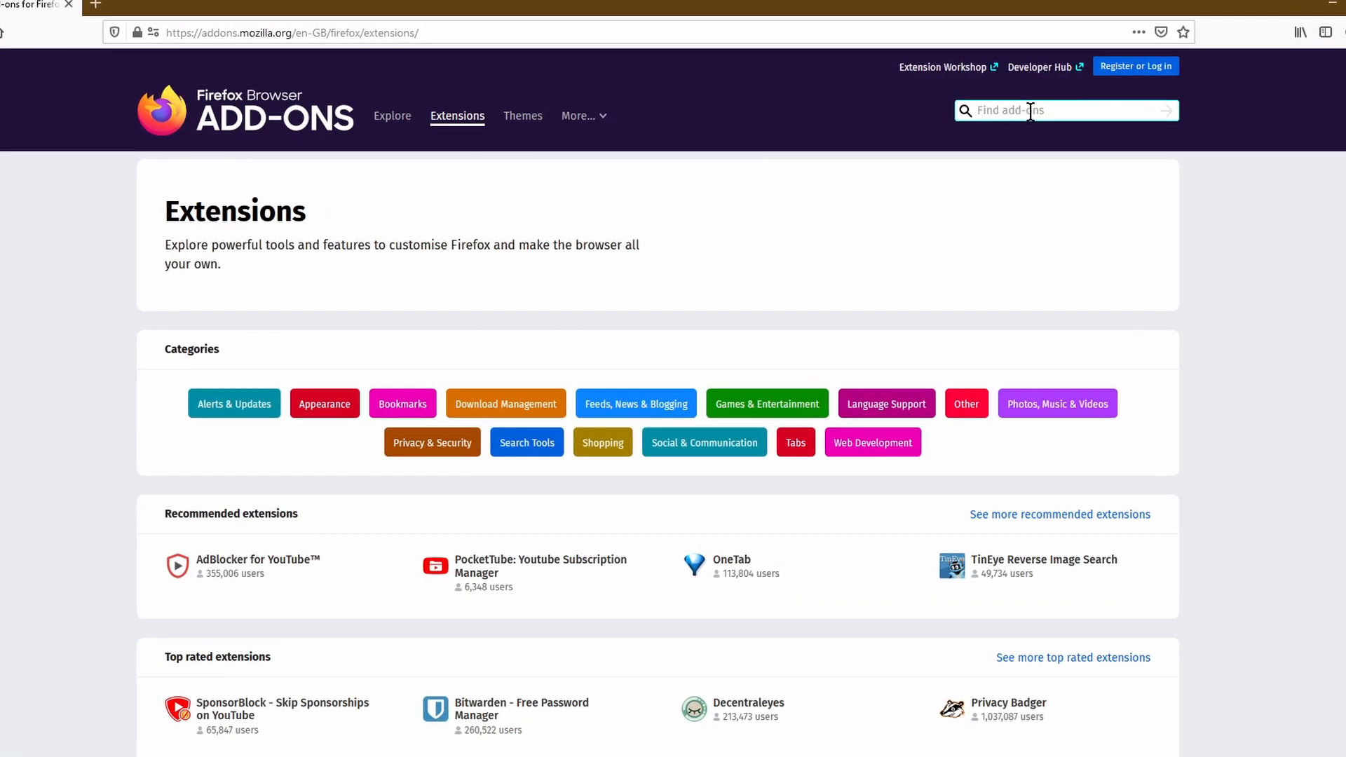
# Step: Search the add-ons for "save to notion" and open the Save to Notion extension's page
pyautogui.click(1029, 112)
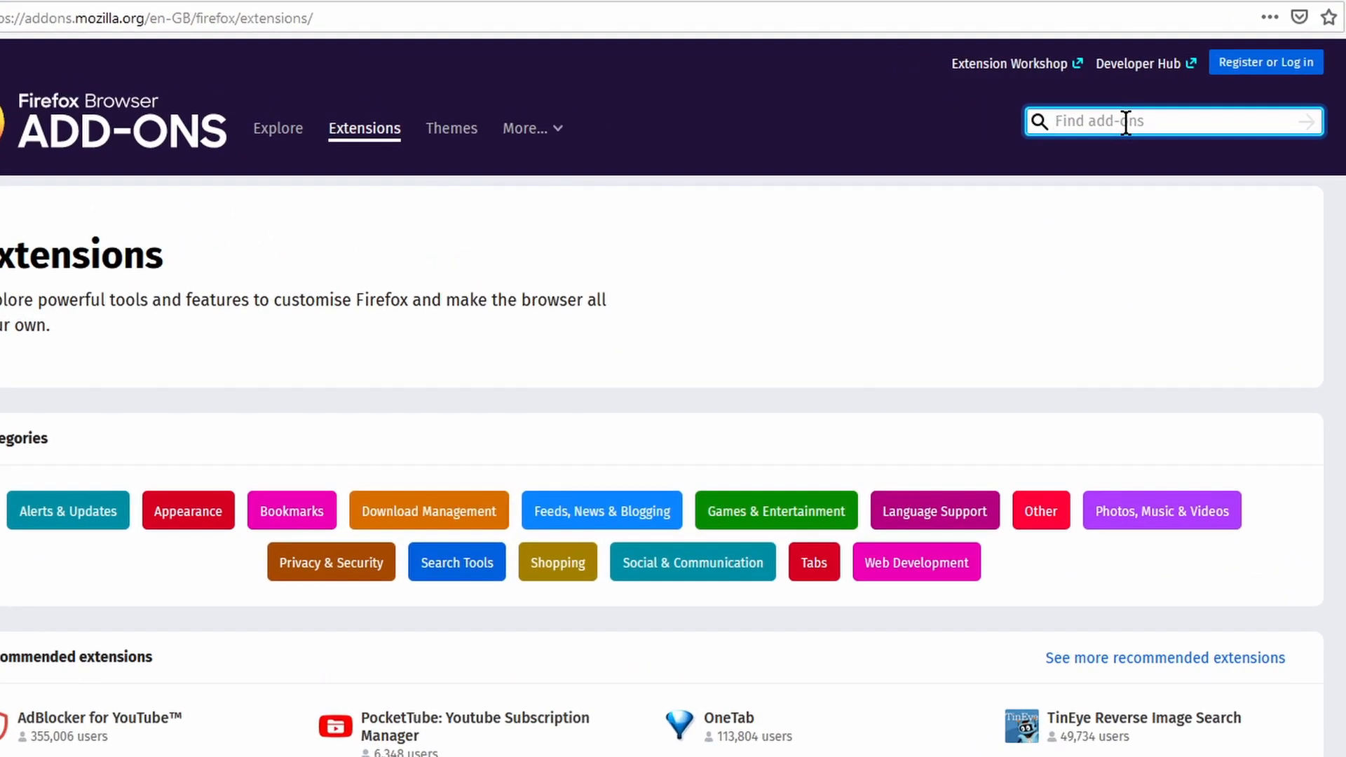
pyautogui.write('save to notion')
pyautogui.click(1115, 150)
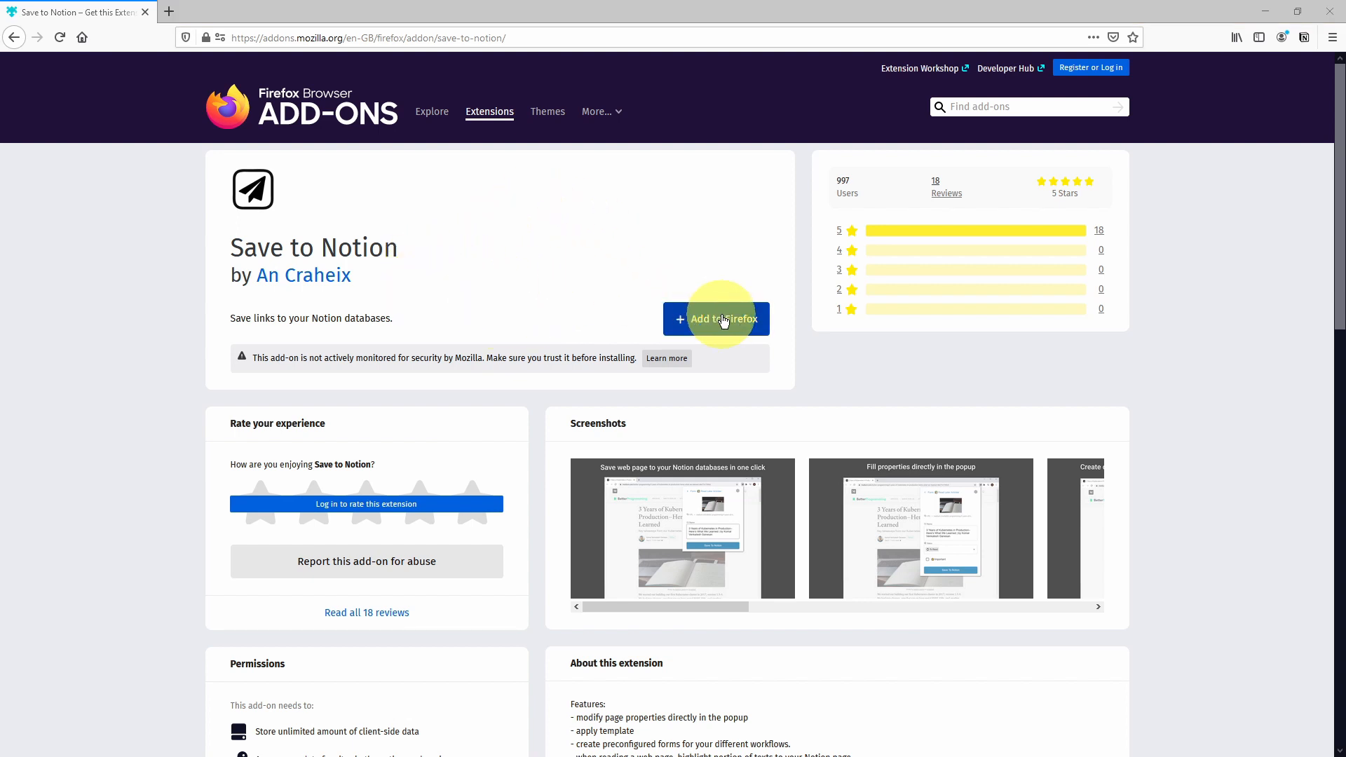
# Step: Install the Save to Notion extension in Firefox and confirm the installation prompts
pyautogui.click(722, 324)
pyautogui.click(292, 138)
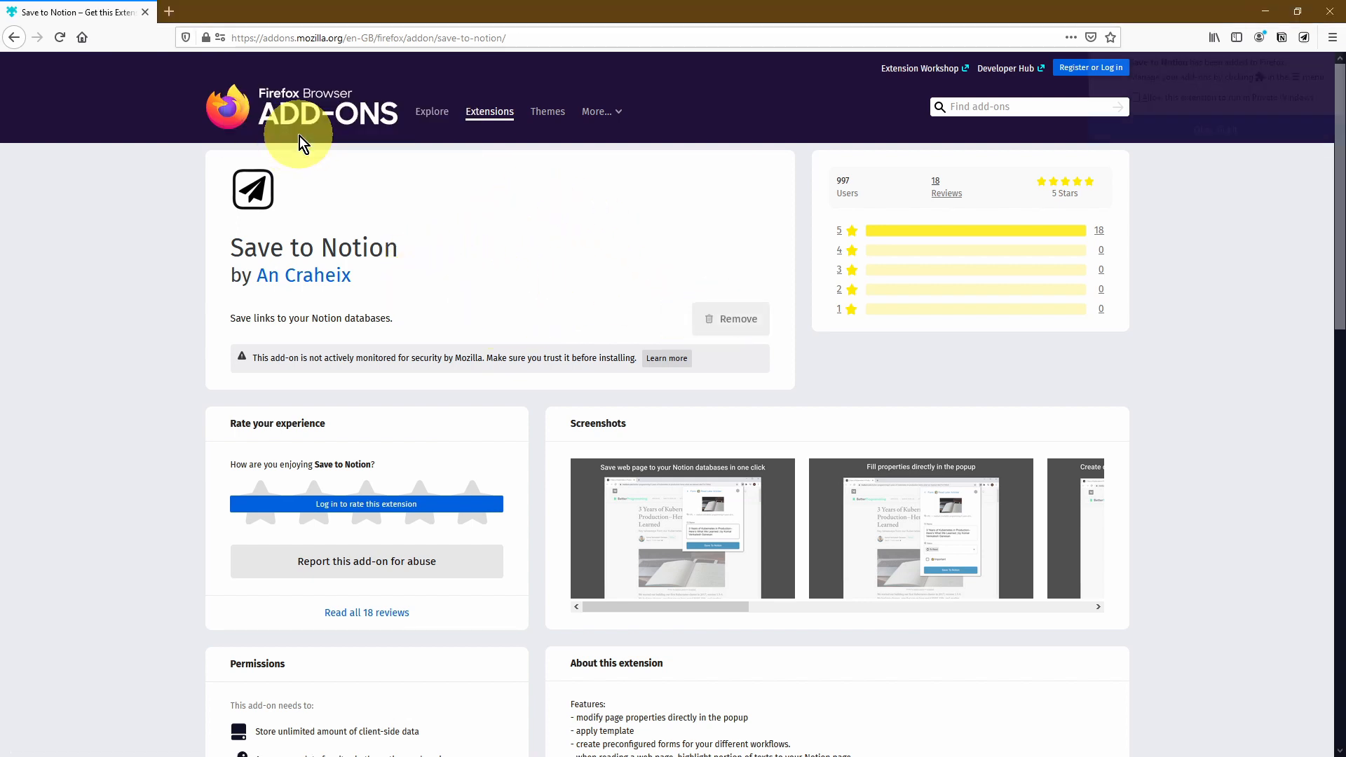
pyautogui.click(1183, 136)
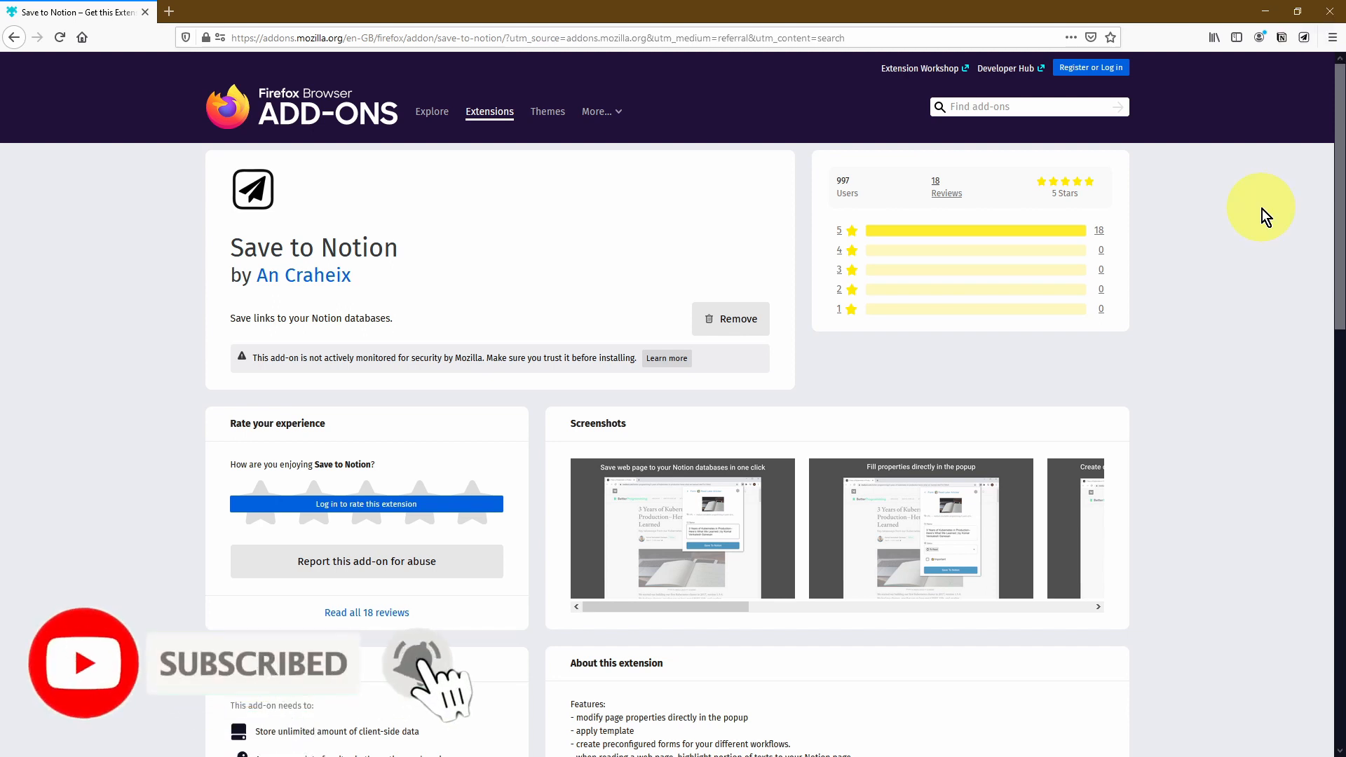
# Step: Check the Save to Notion popup on the new tab page, then dismiss it
pyautogui.click(1305, 44)
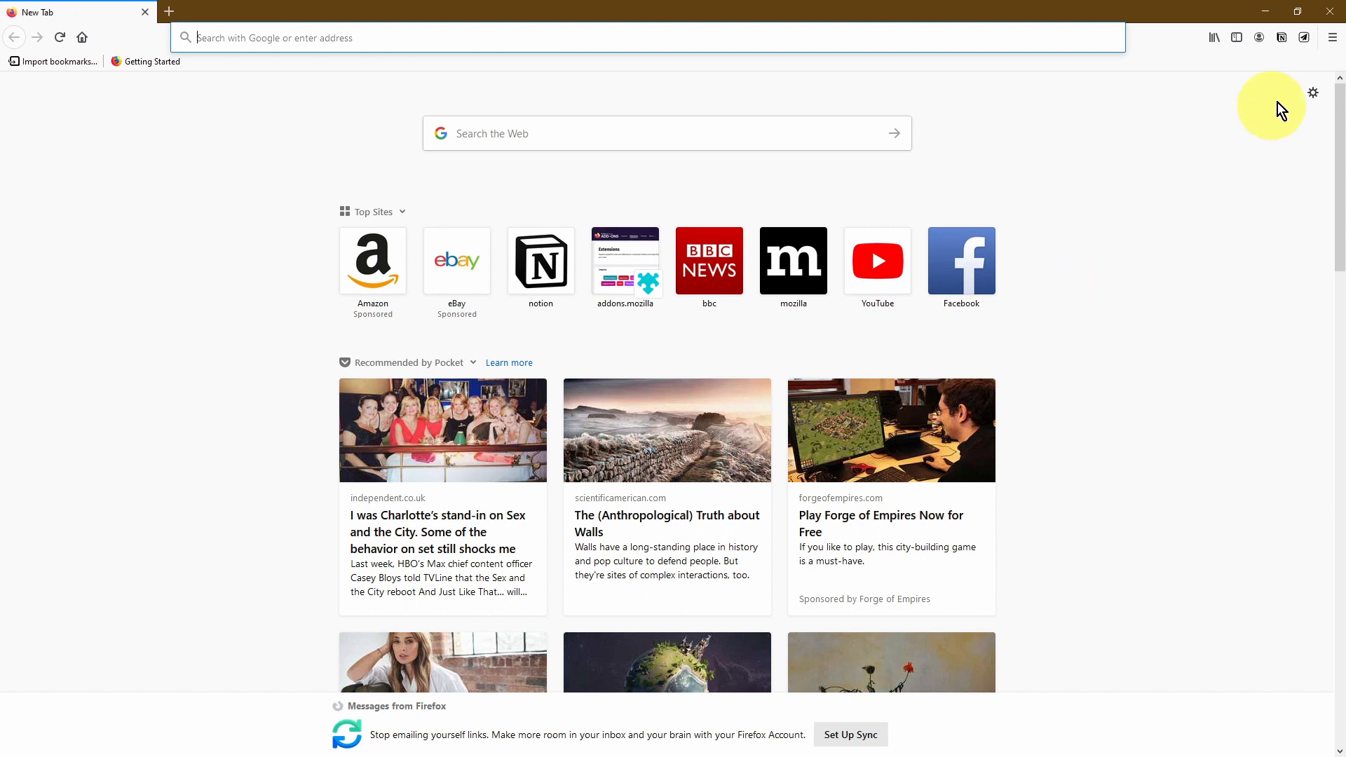
pyautogui.click(1304, 41)
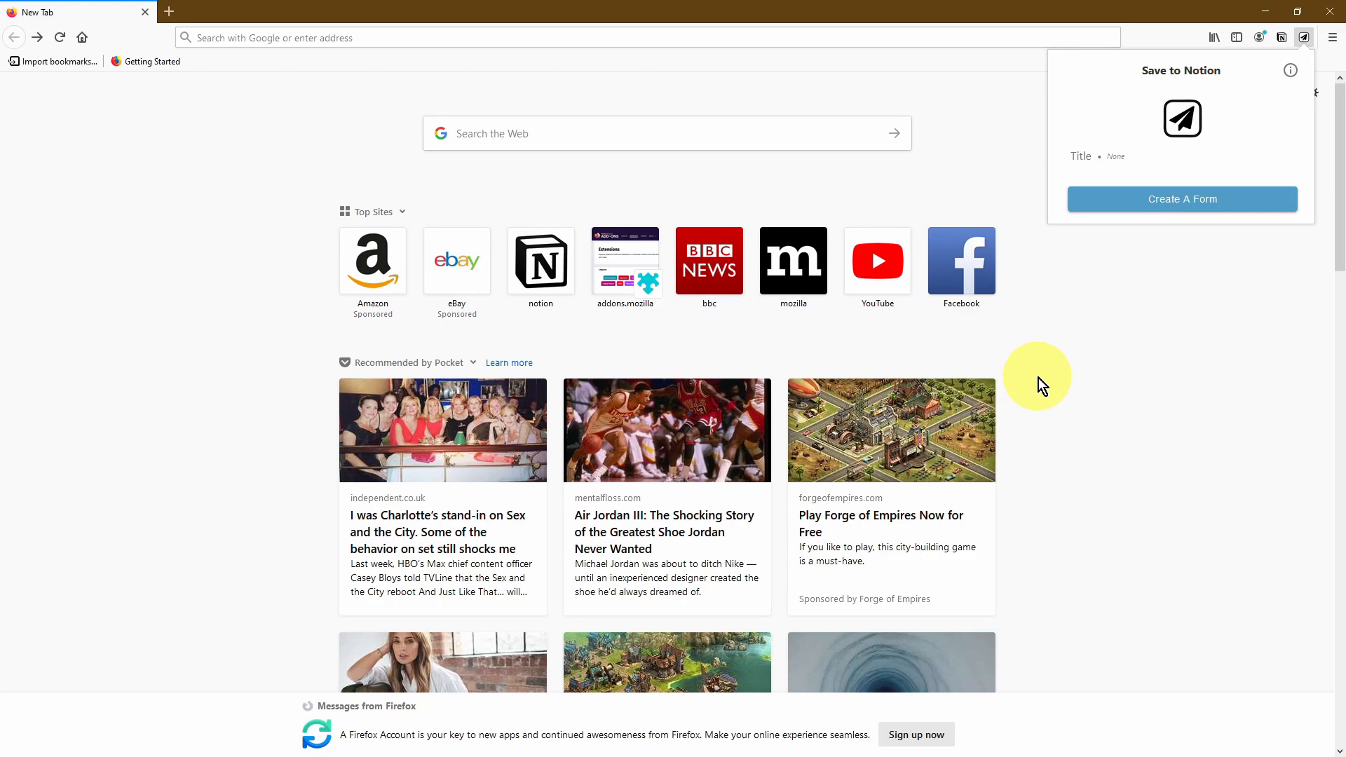
pyautogui.click(1037, 358)
# Step: Open the article "The (Anthropological) Truth about Walls" from the Highlights on the new tab page
pyautogui.scroll(-6, 1037, 356)
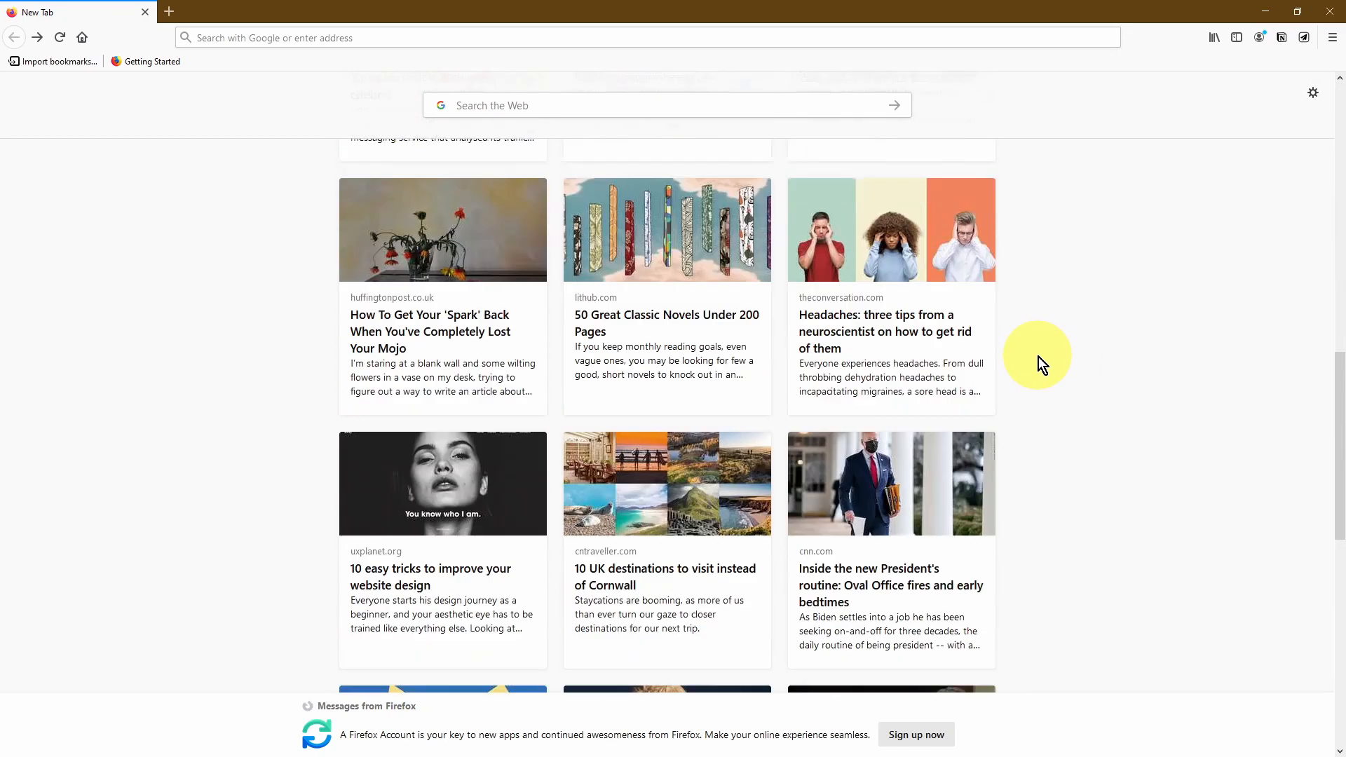
pyautogui.scroll(-8, 1037, 356)
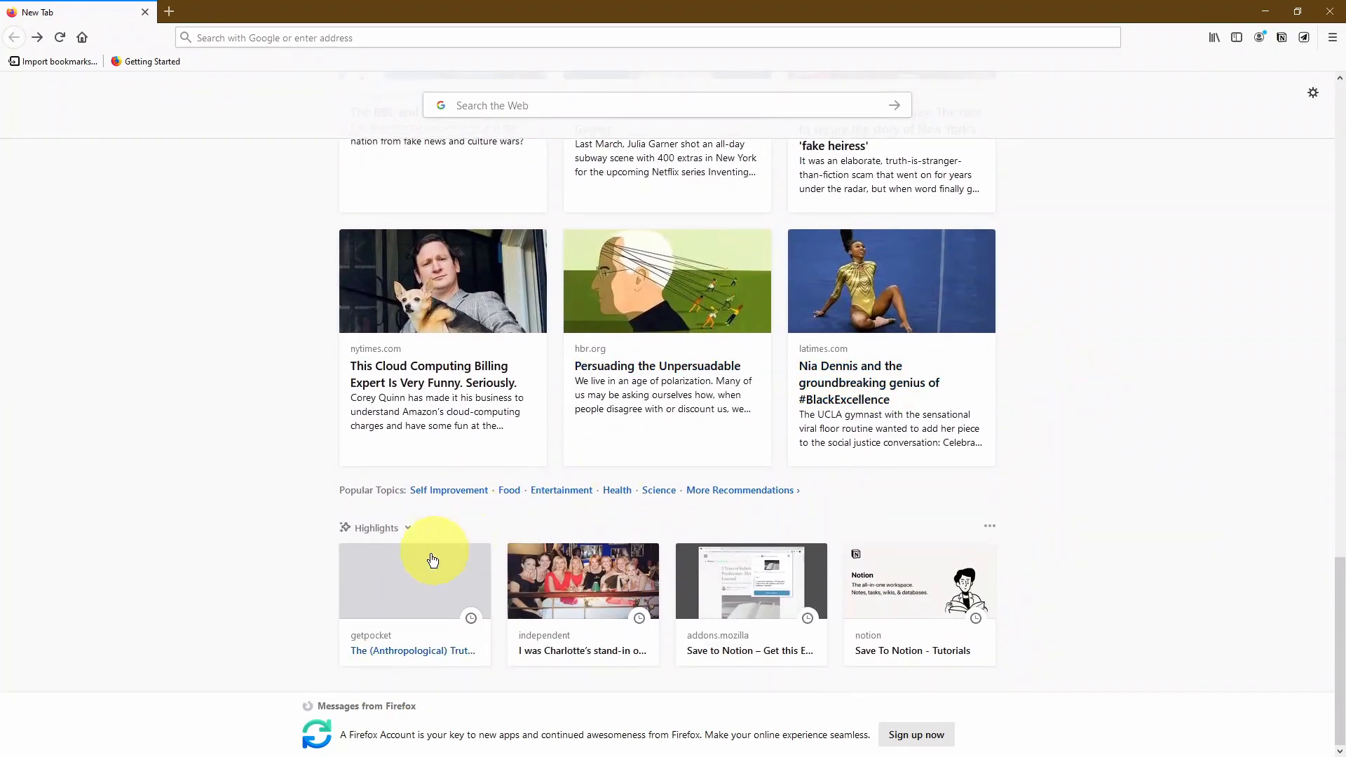
pyautogui.click(391, 577)
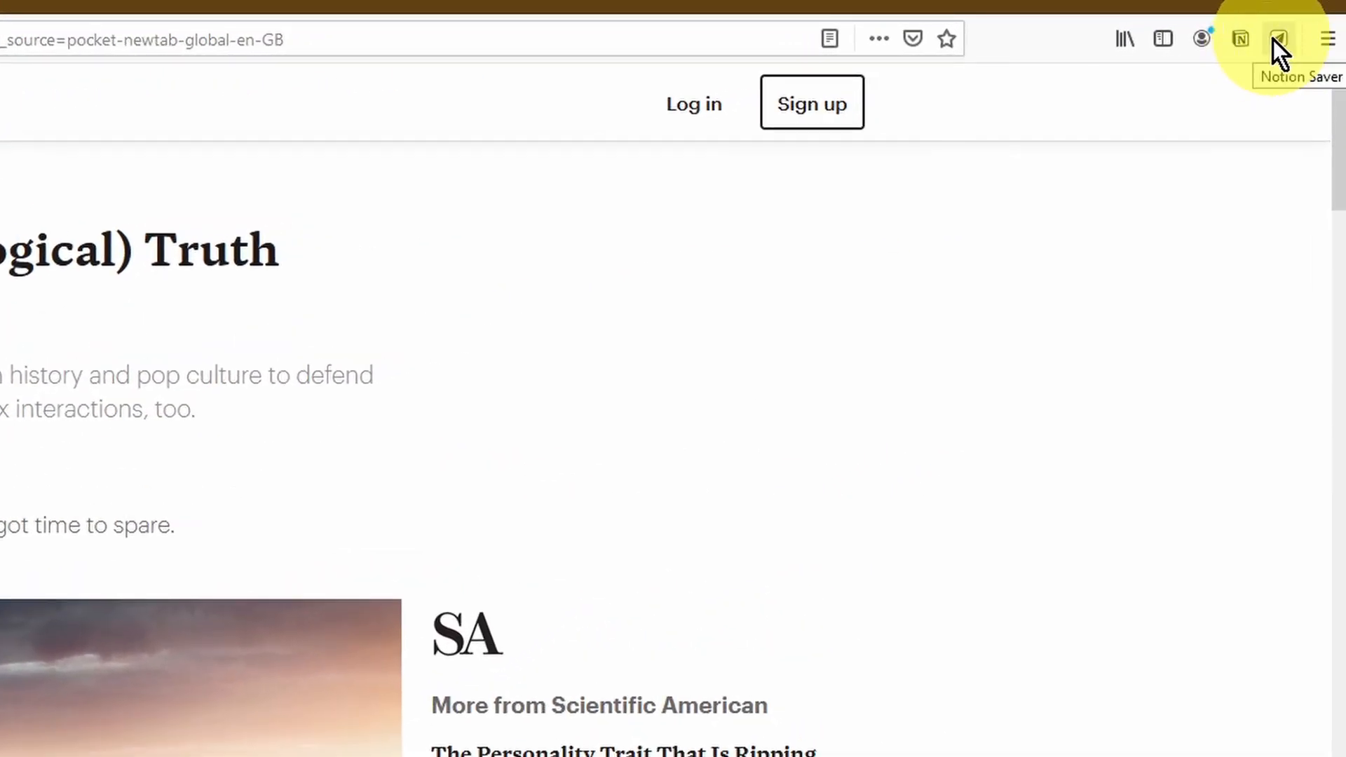
# Step: Create a Save to Notion form with the workspace Productivity Corner and the database My Links
pyautogui.click(1272, 39)
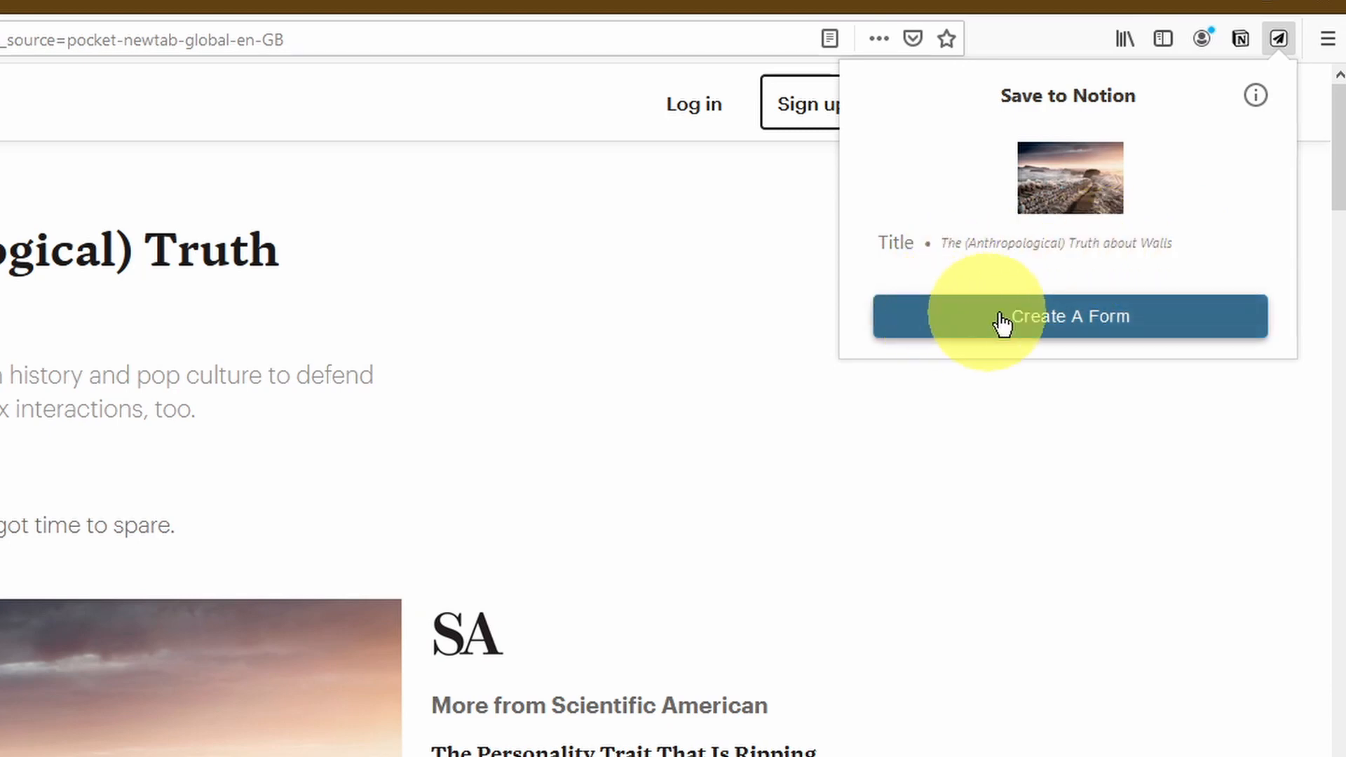
pyautogui.click(1109, 325)
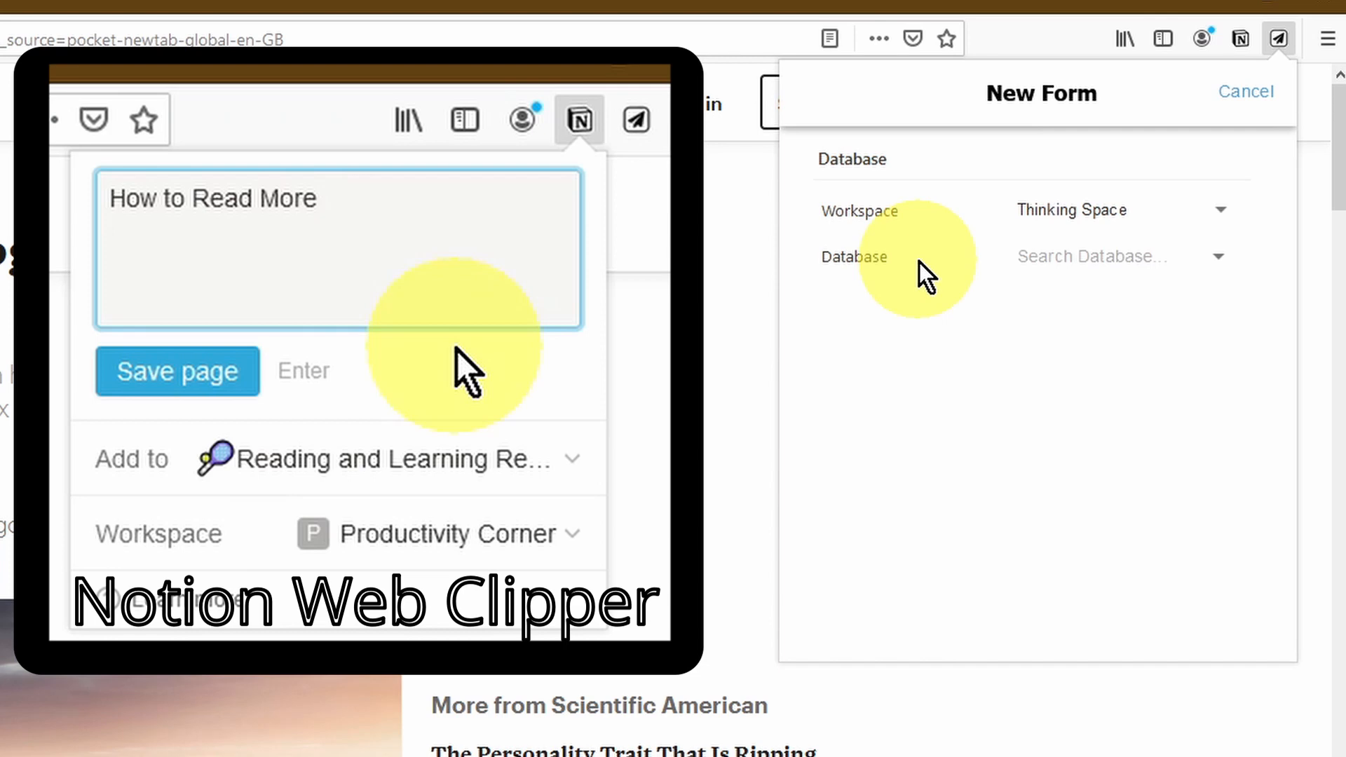
pyautogui.click(1147, 218)
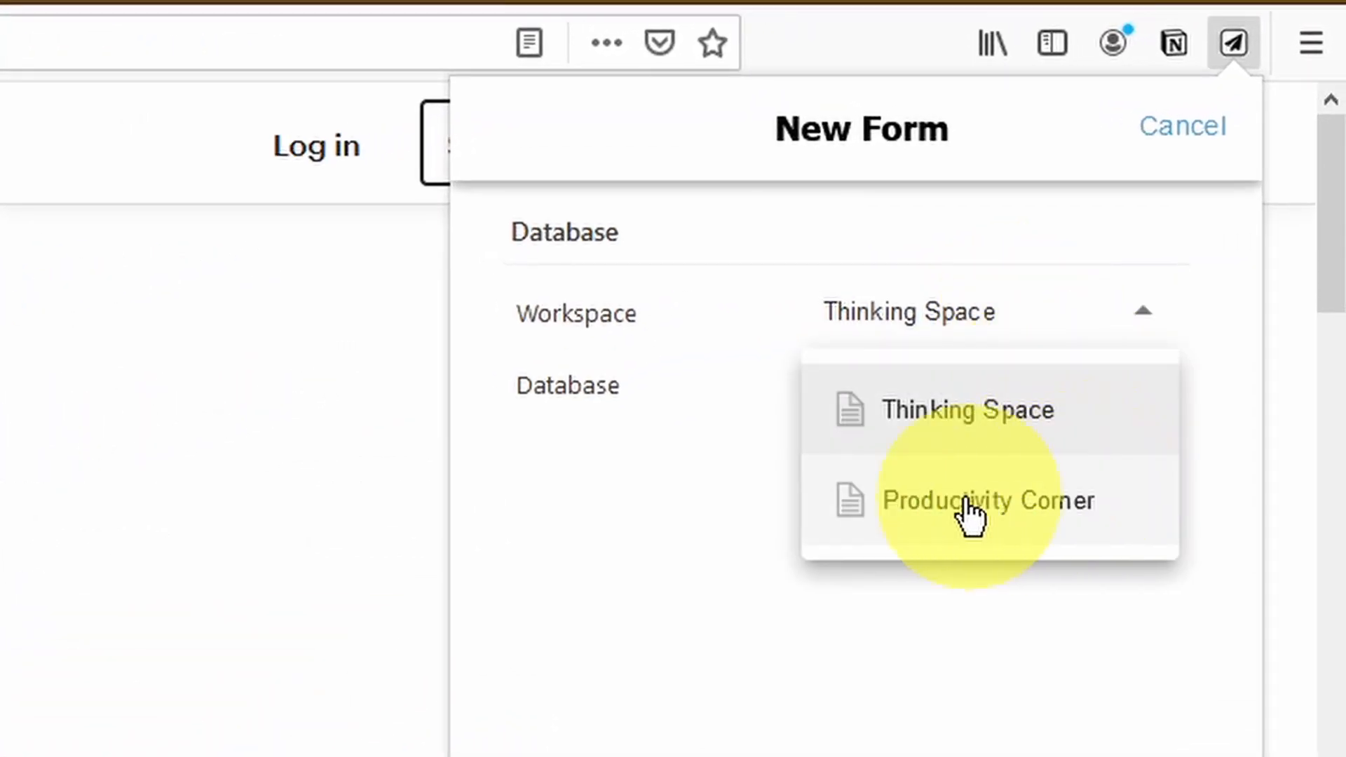
pyautogui.click(1113, 522)
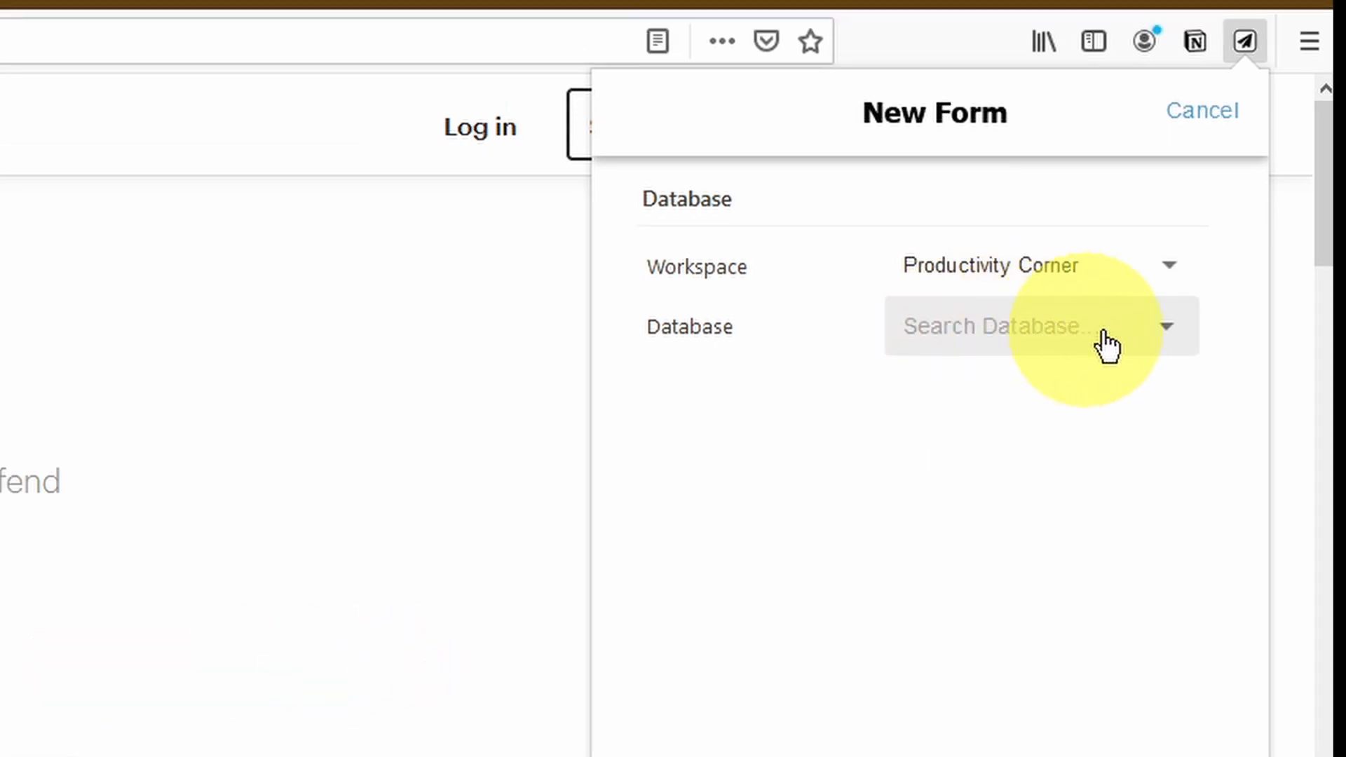
pyautogui.click(1165, 343)
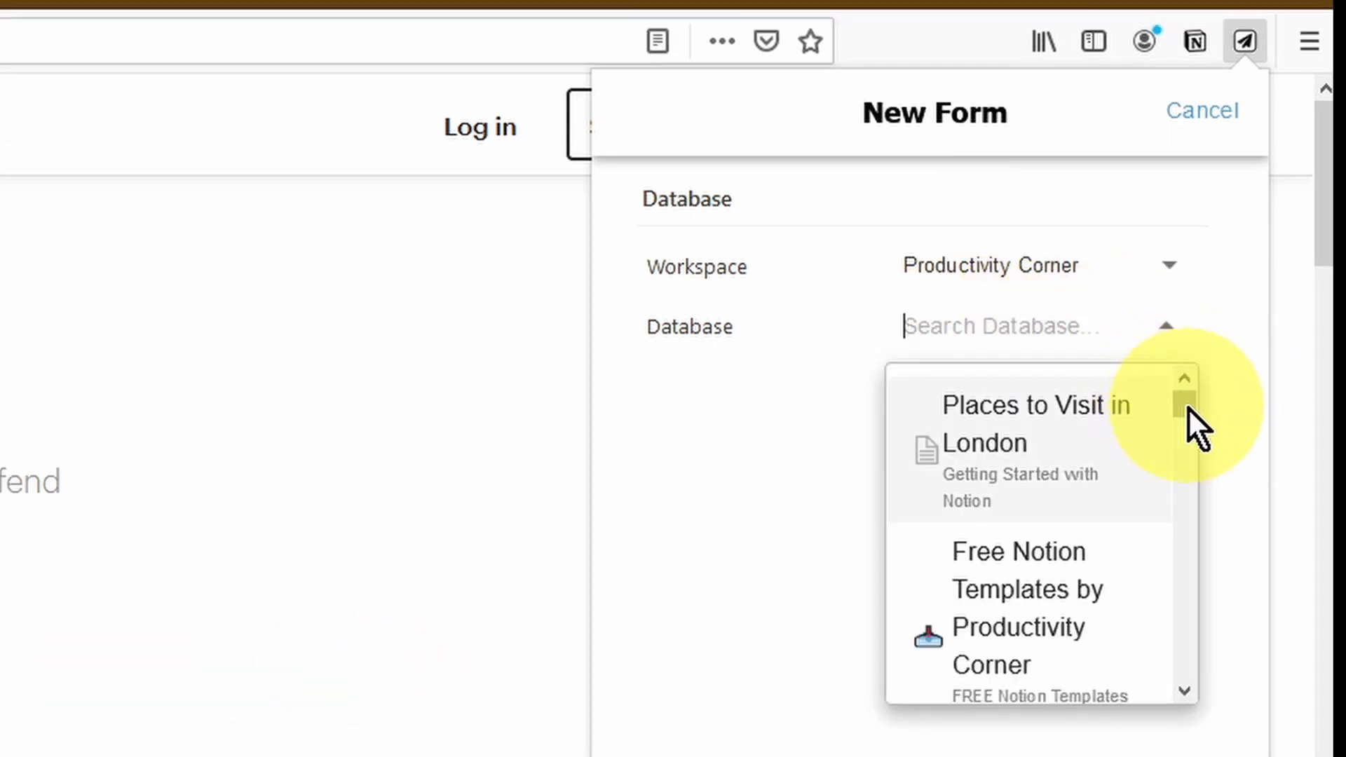
pyautogui.moveTo(1189, 421); pyautogui.dragTo(1189, 681)
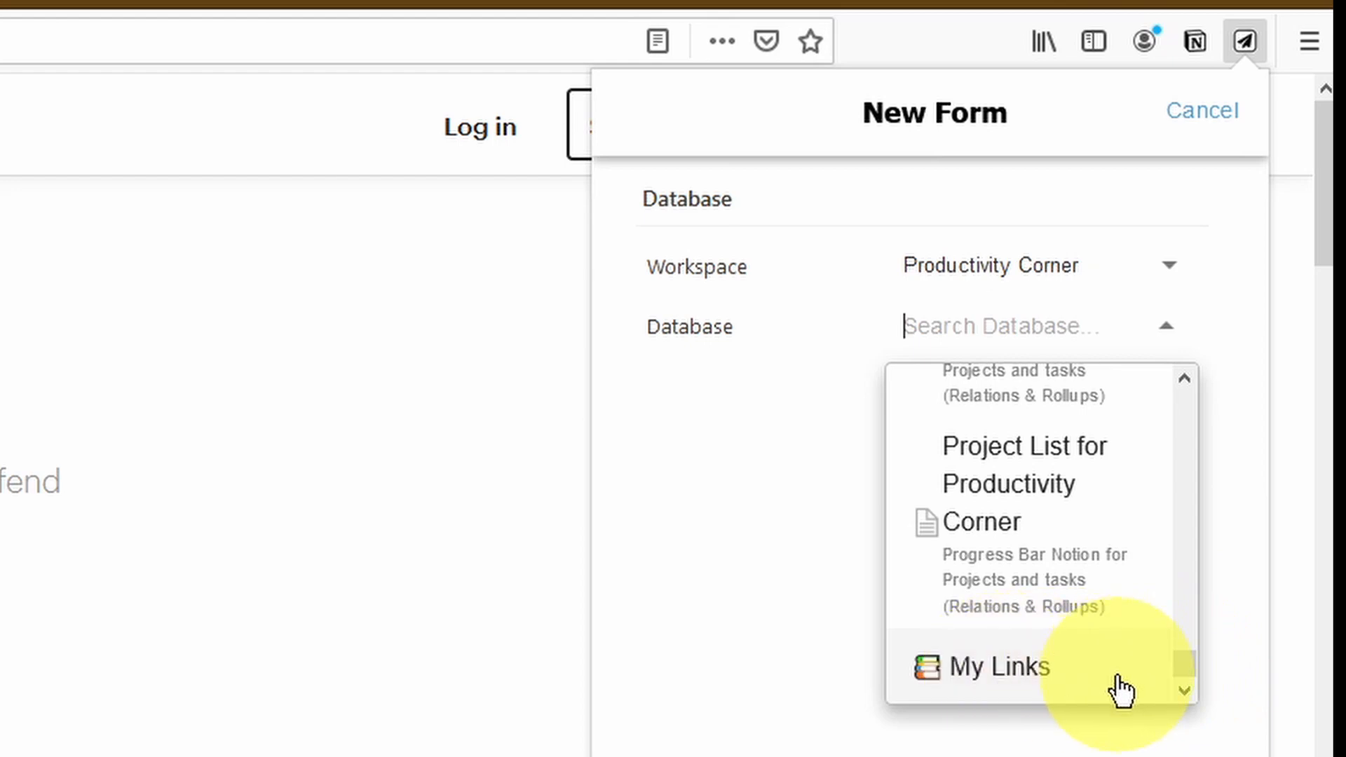
pyautogui.click(1058, 685)
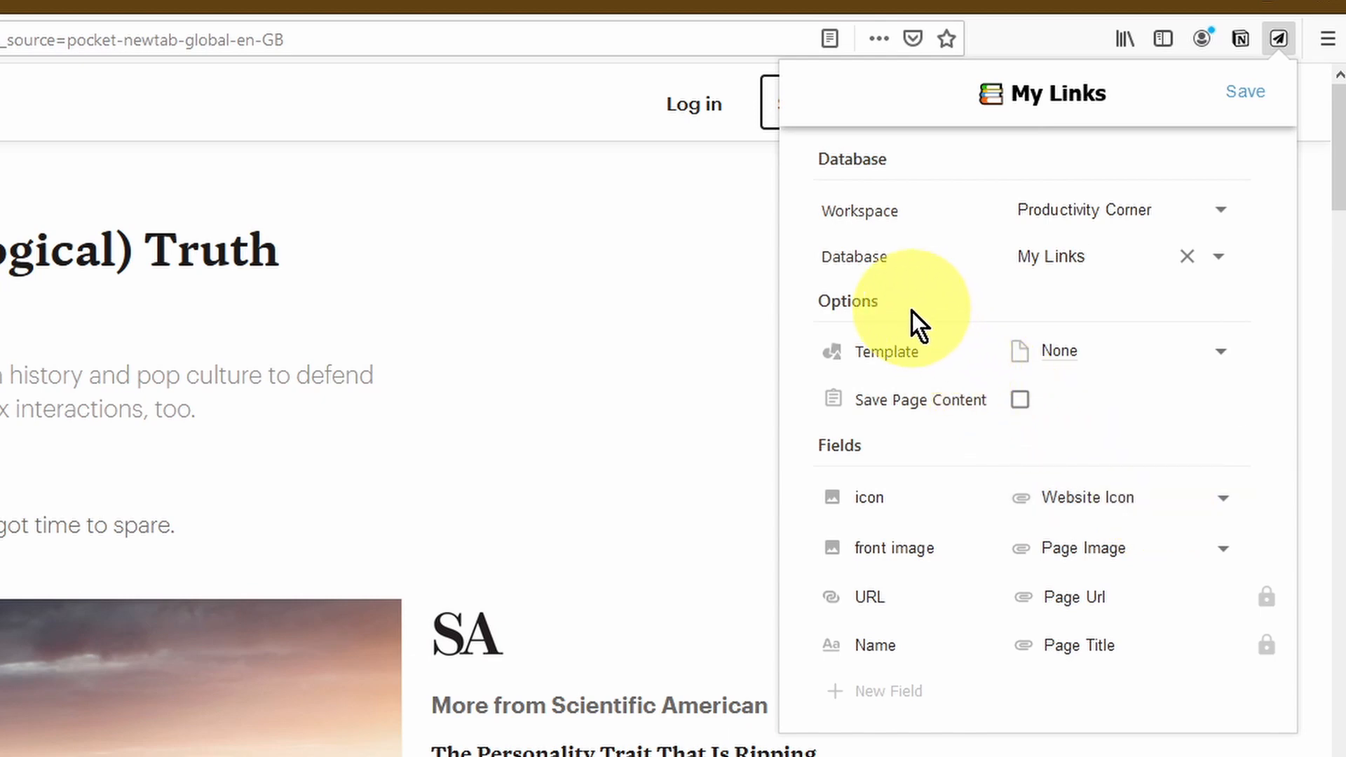
# Step: Review the form's Options and Fields sections, keep Template at None and toggle Save Page Content
pyautogui.moveTo(902, 309); pyautogui.dragTo(820, 325)
pyautogui.click(805, 354)
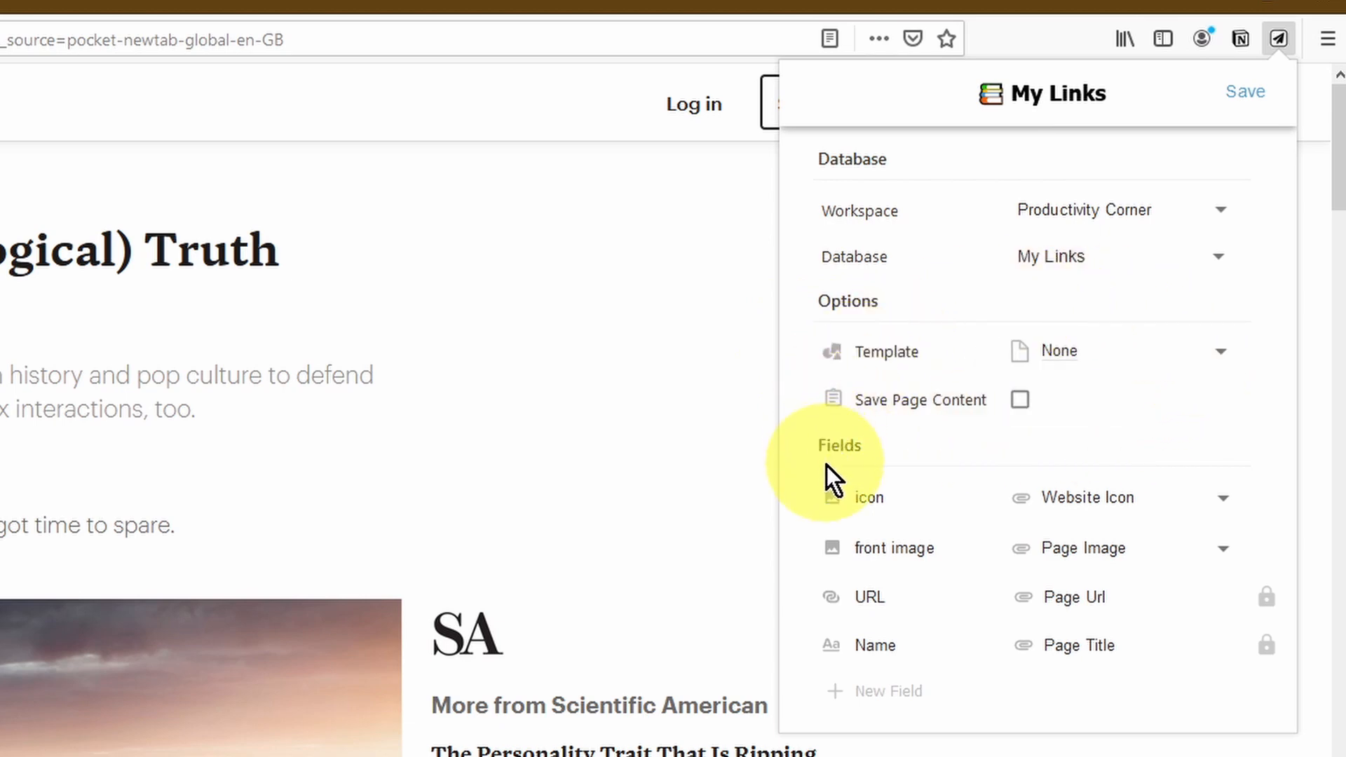
pyautogui.moveTo(817, 452); pyautogui.dragTo(861, 447)
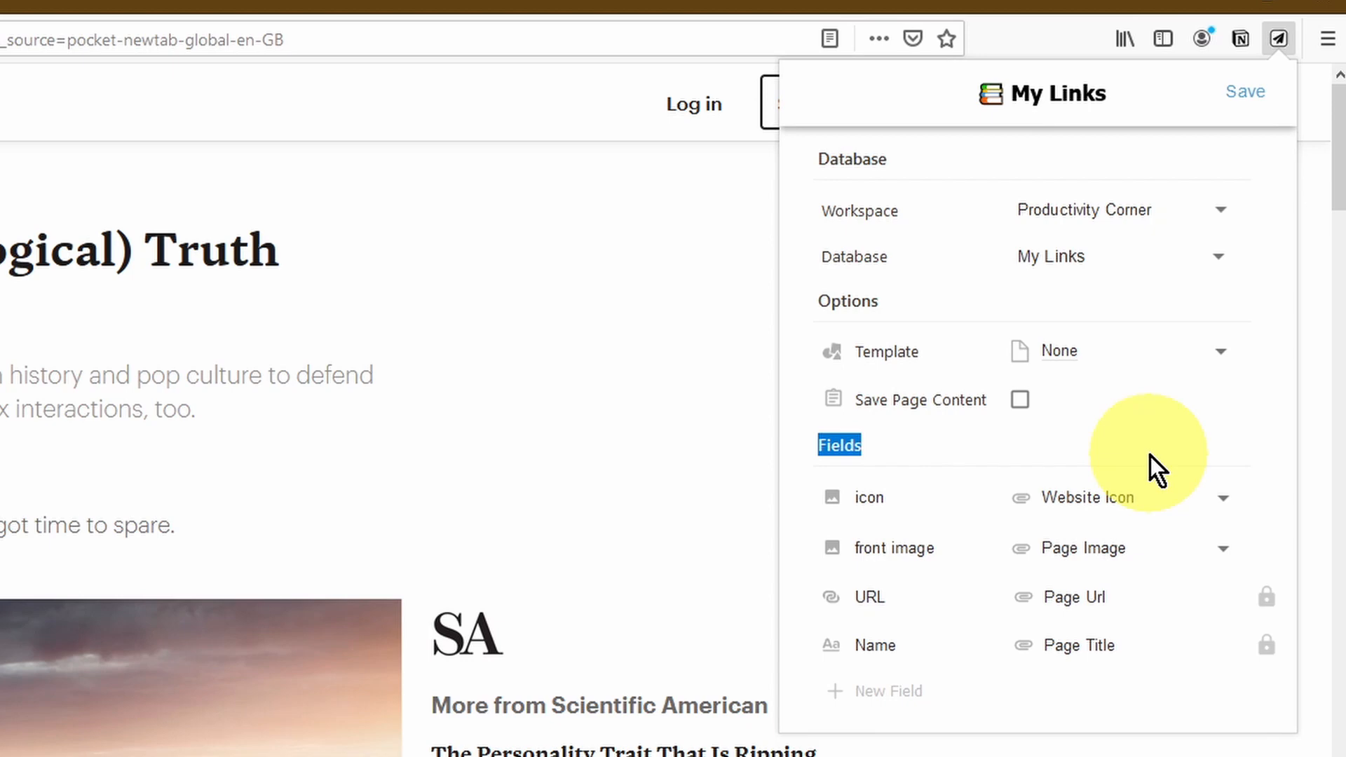
pyautogui.moveTo(815, 302); pyautogui.dragTo(887, 305)
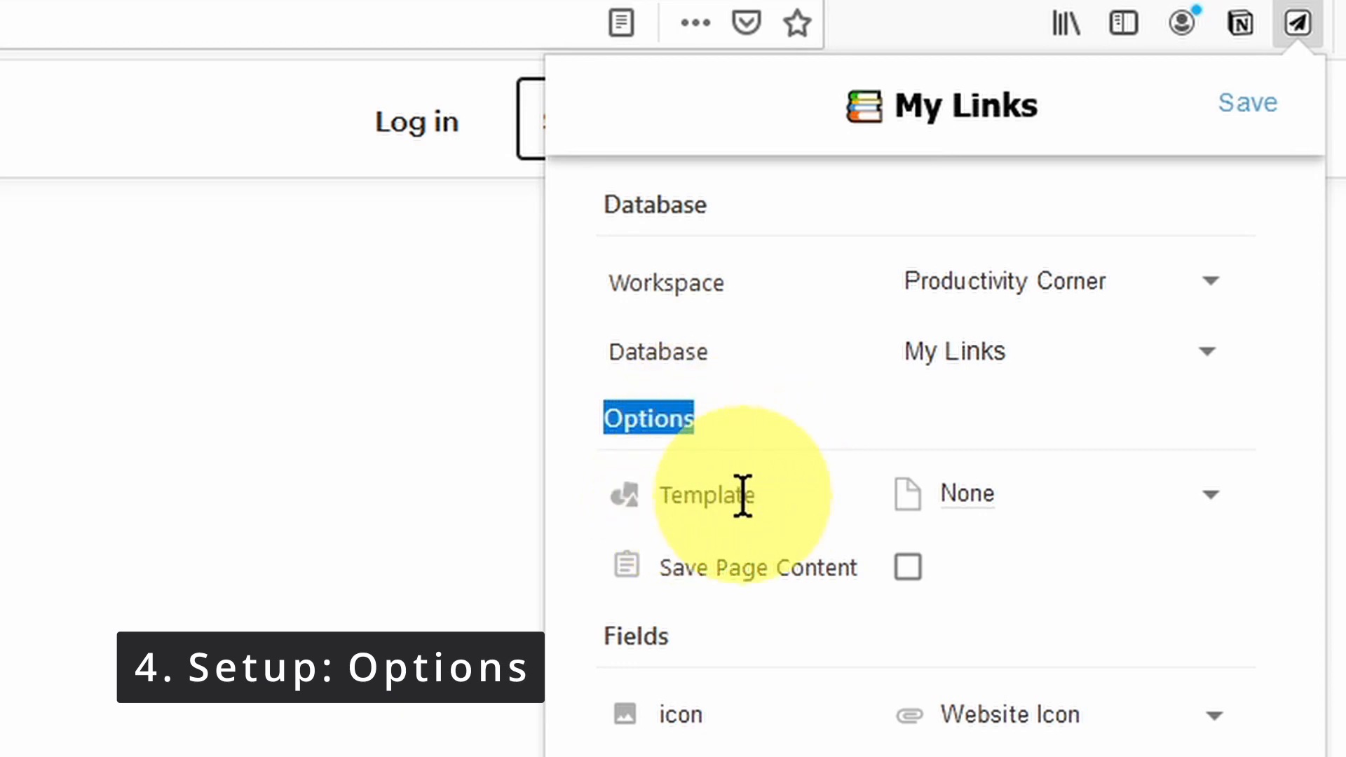
pyautogui.click(1211, 493)
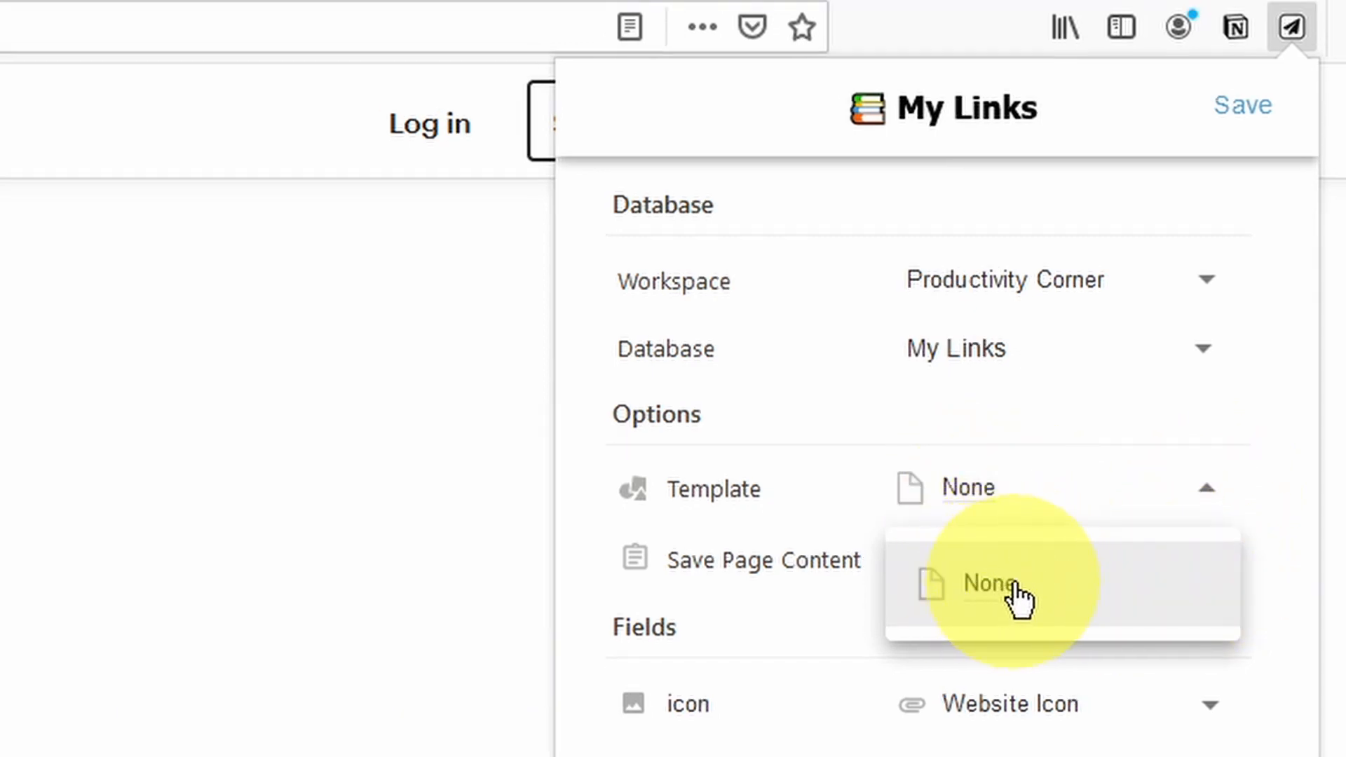
pyautogui.click(1015, 587)
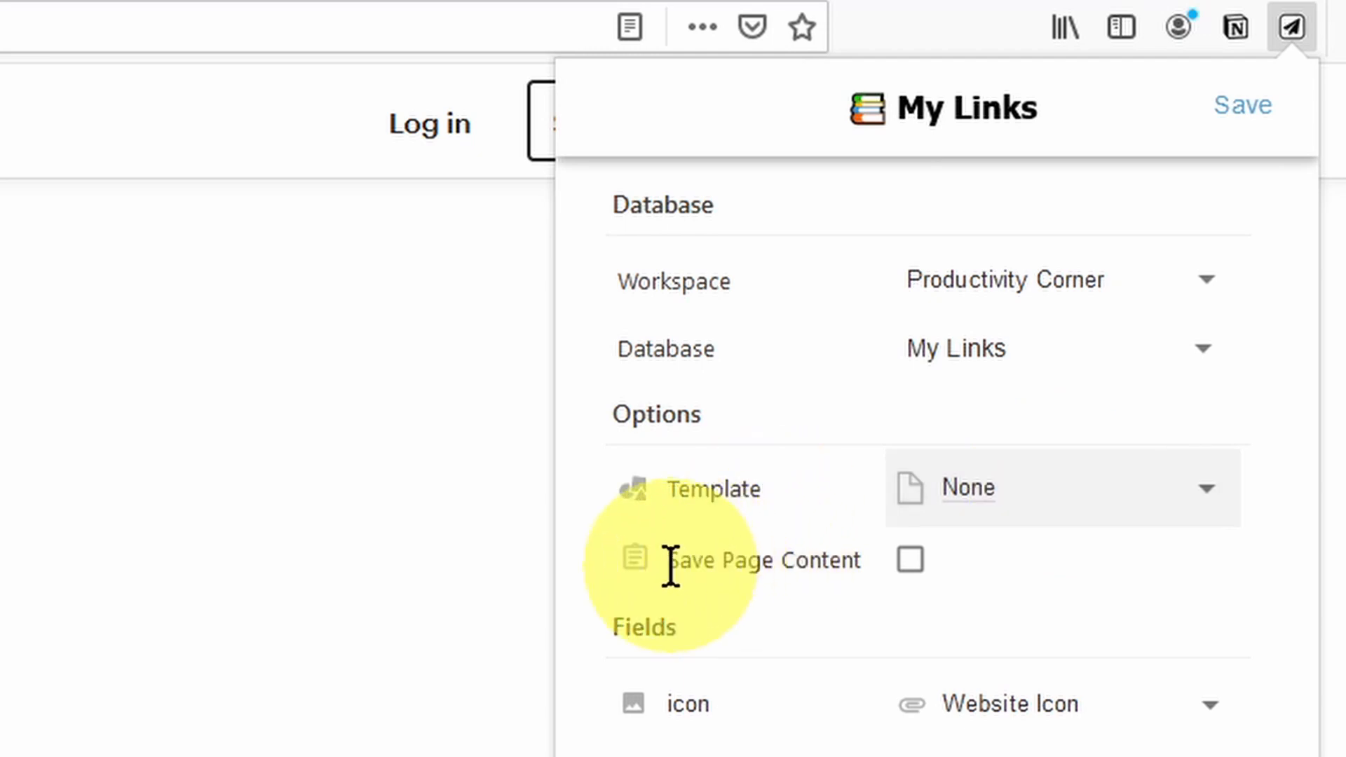
pyautogui.click(910, 562)
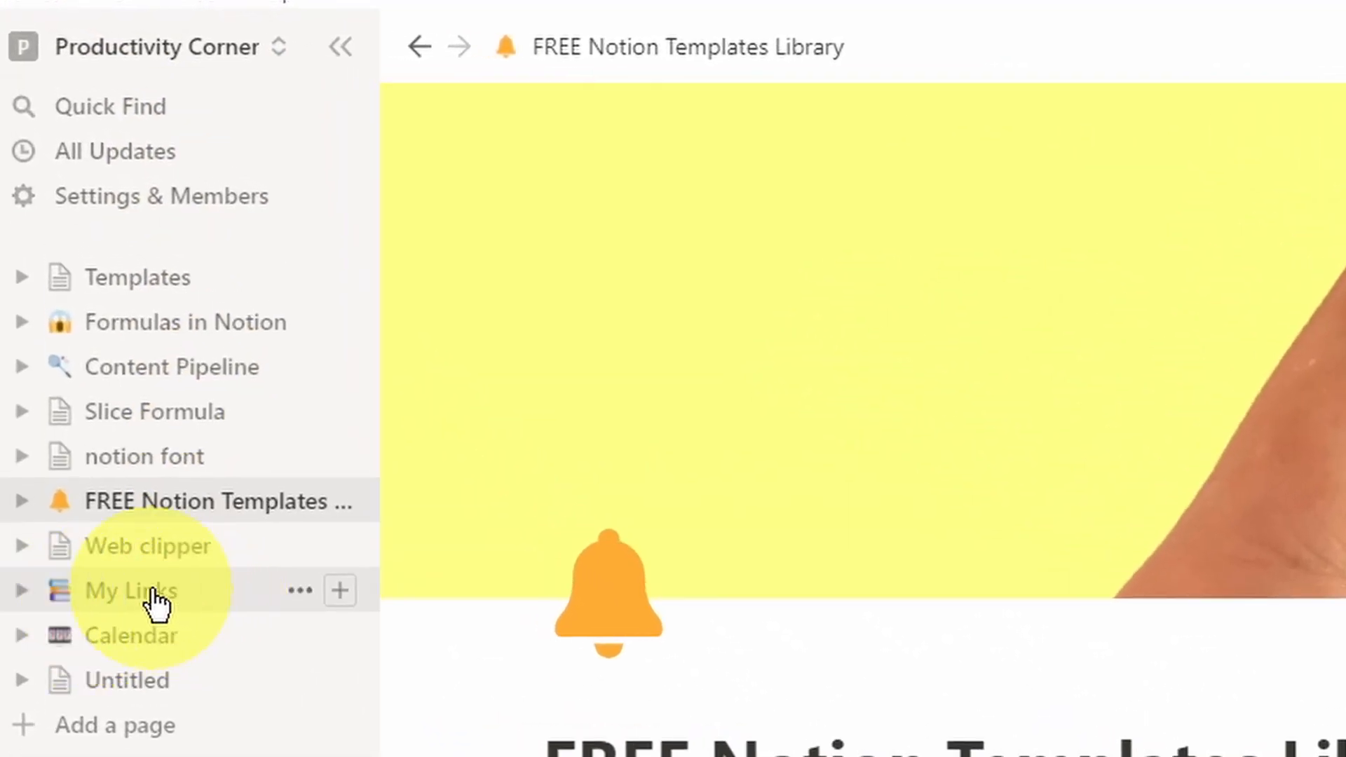
# Step: Switch to Notion and open the My Links page in the Productivity Corner workspace
pyautogui.click(153, 594)
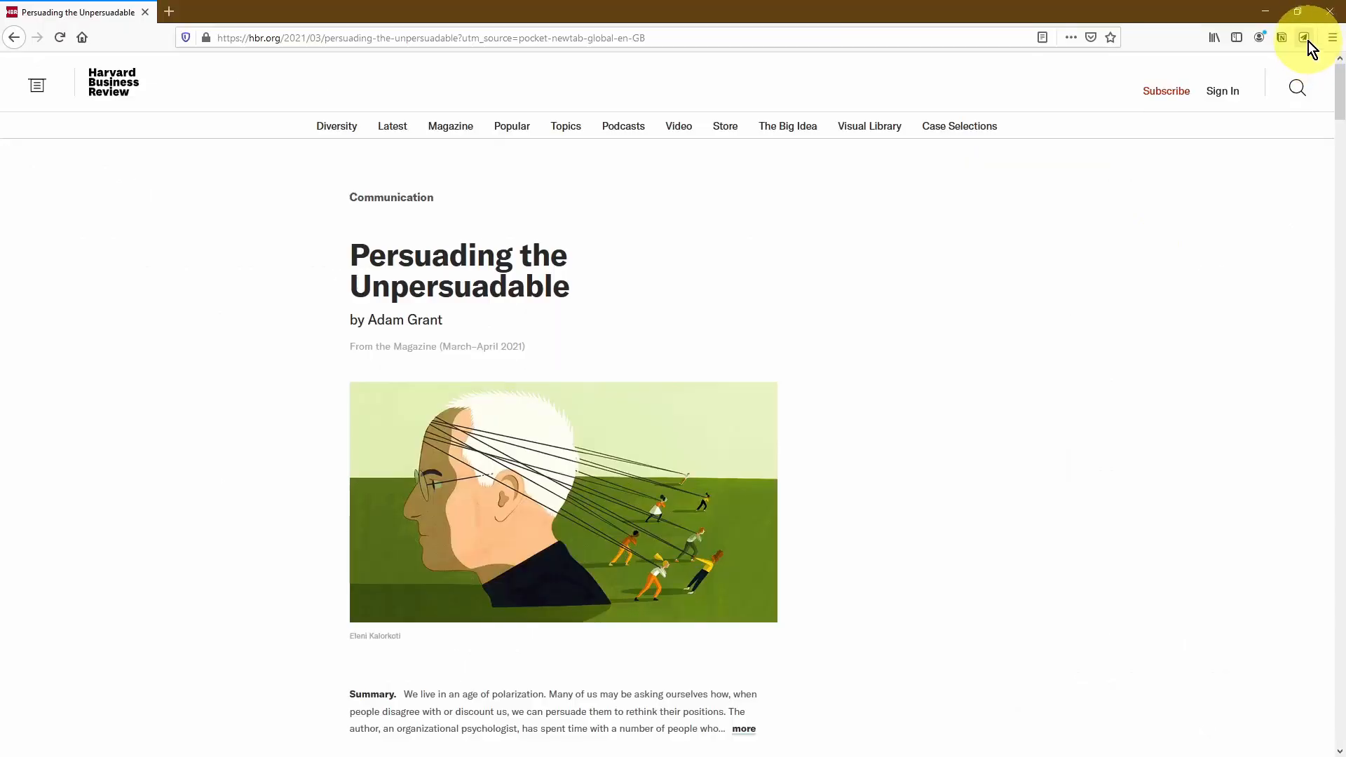
# Step: On the "Persuading the Unpersuadable" article, create a Save to Notion form for the Productivity Corner workspace and the My Links database, found with "link"
pyautogui.click(1305, 38)
pyautogui.click(1197, 183)
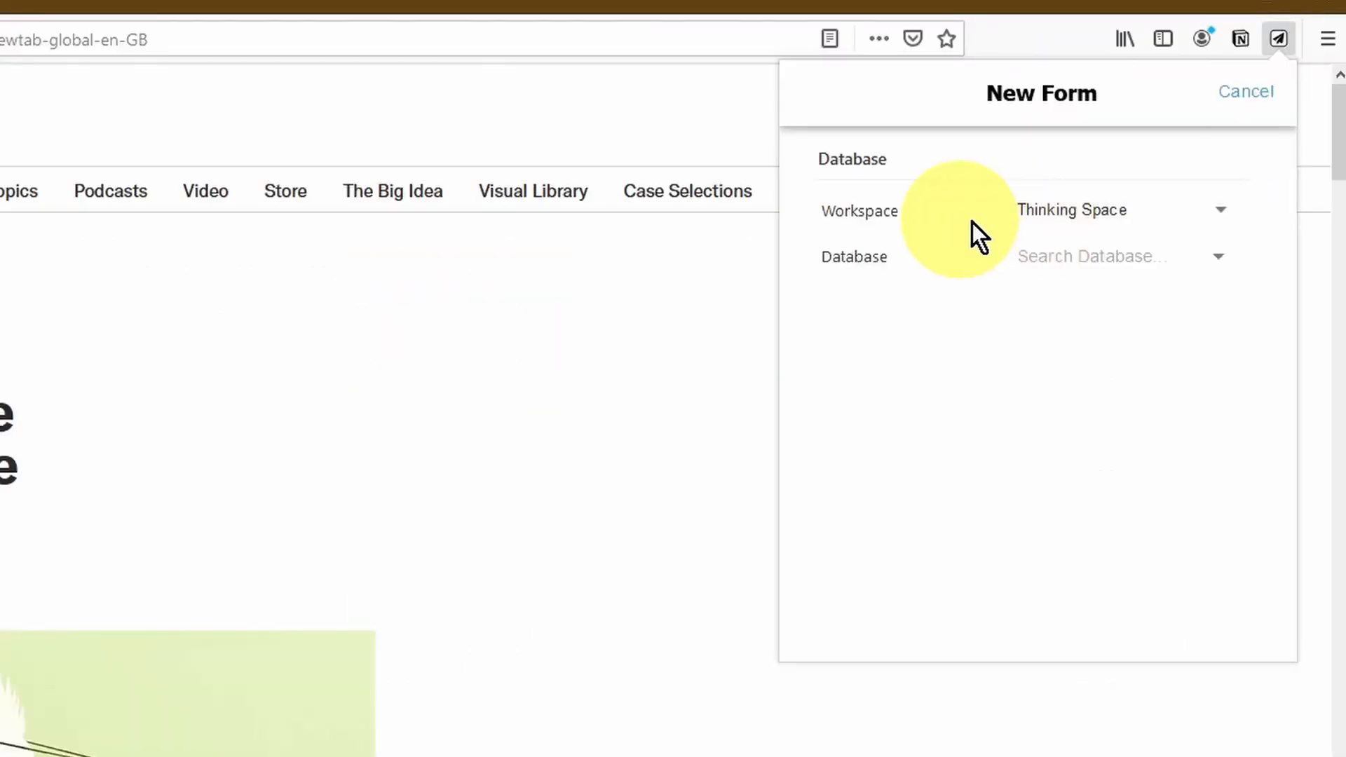
pyautogui.click(1092, 221)
pyautogui.click(1074, 321)
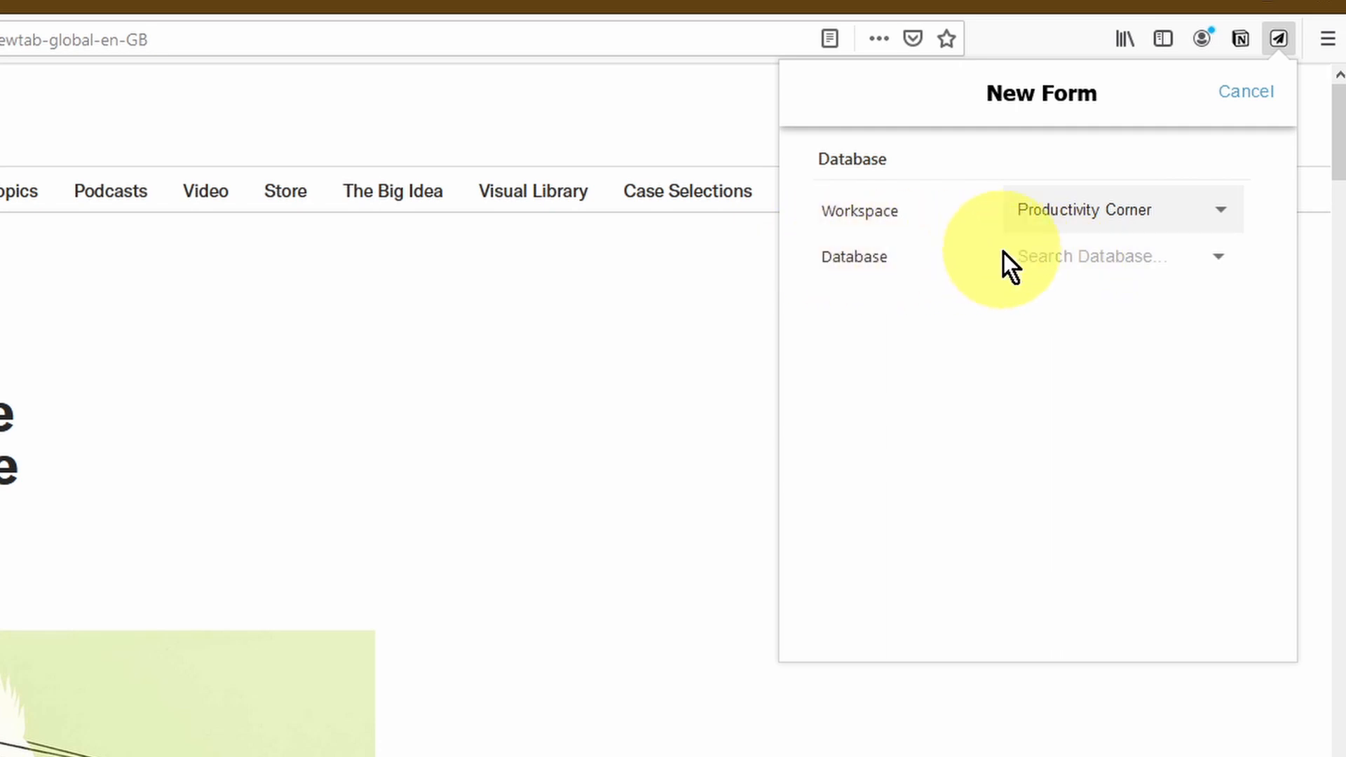
pyautogui.click(1077, 261)
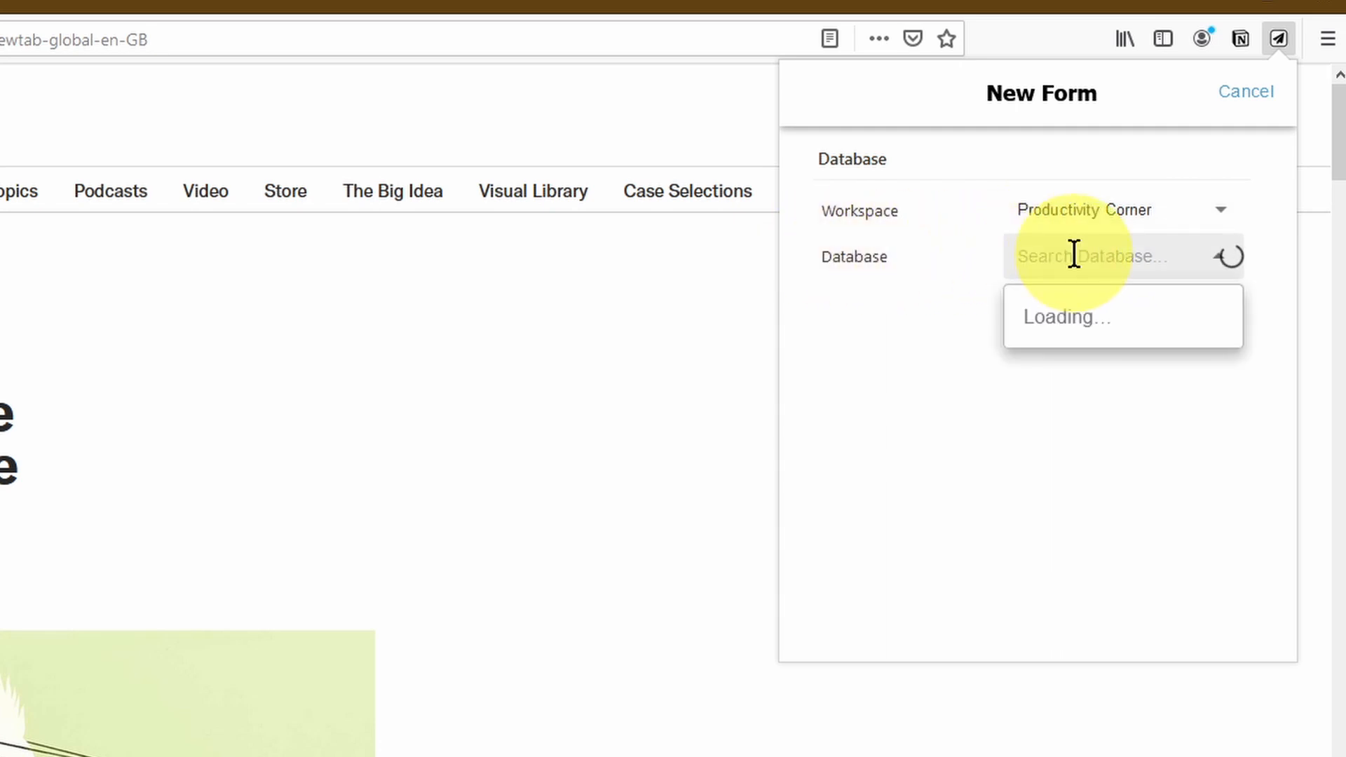
pyautogui.write('link')
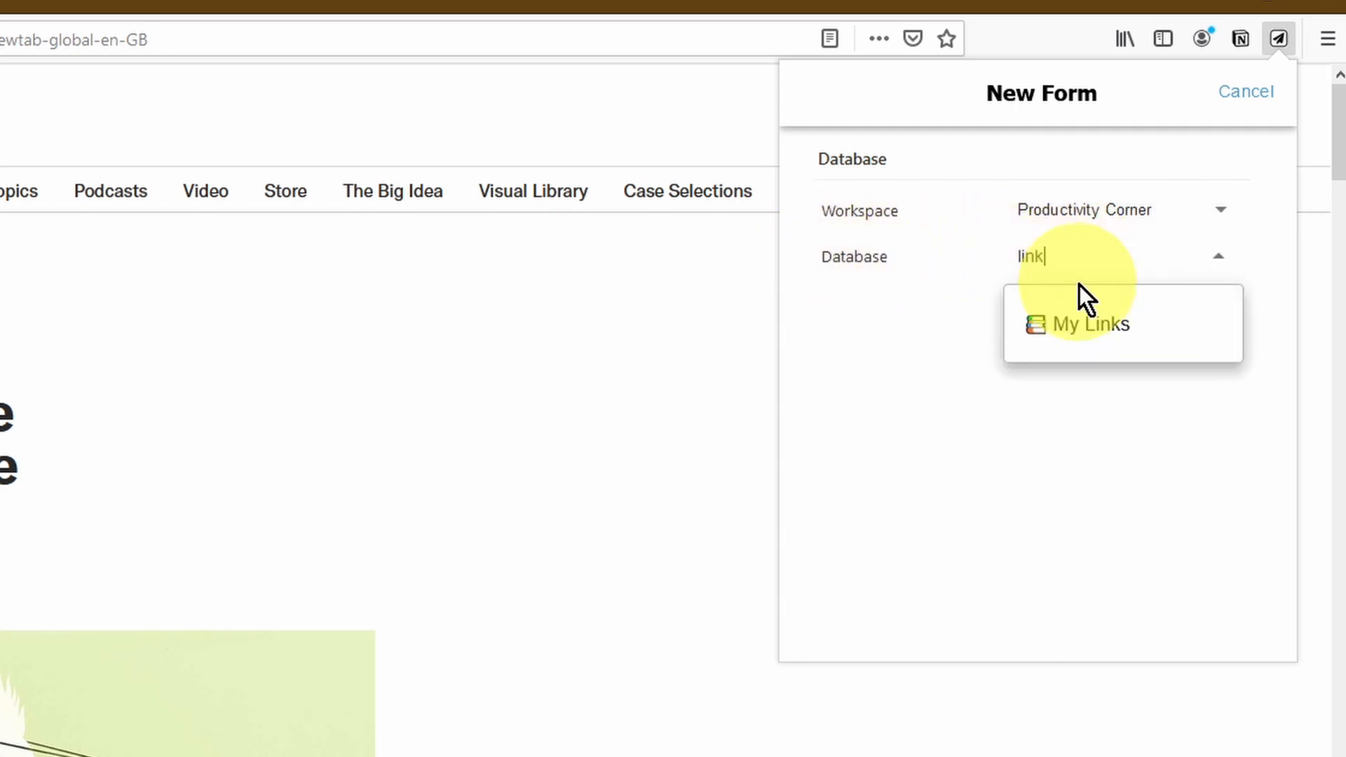
pyautogui.click(1083, 322)
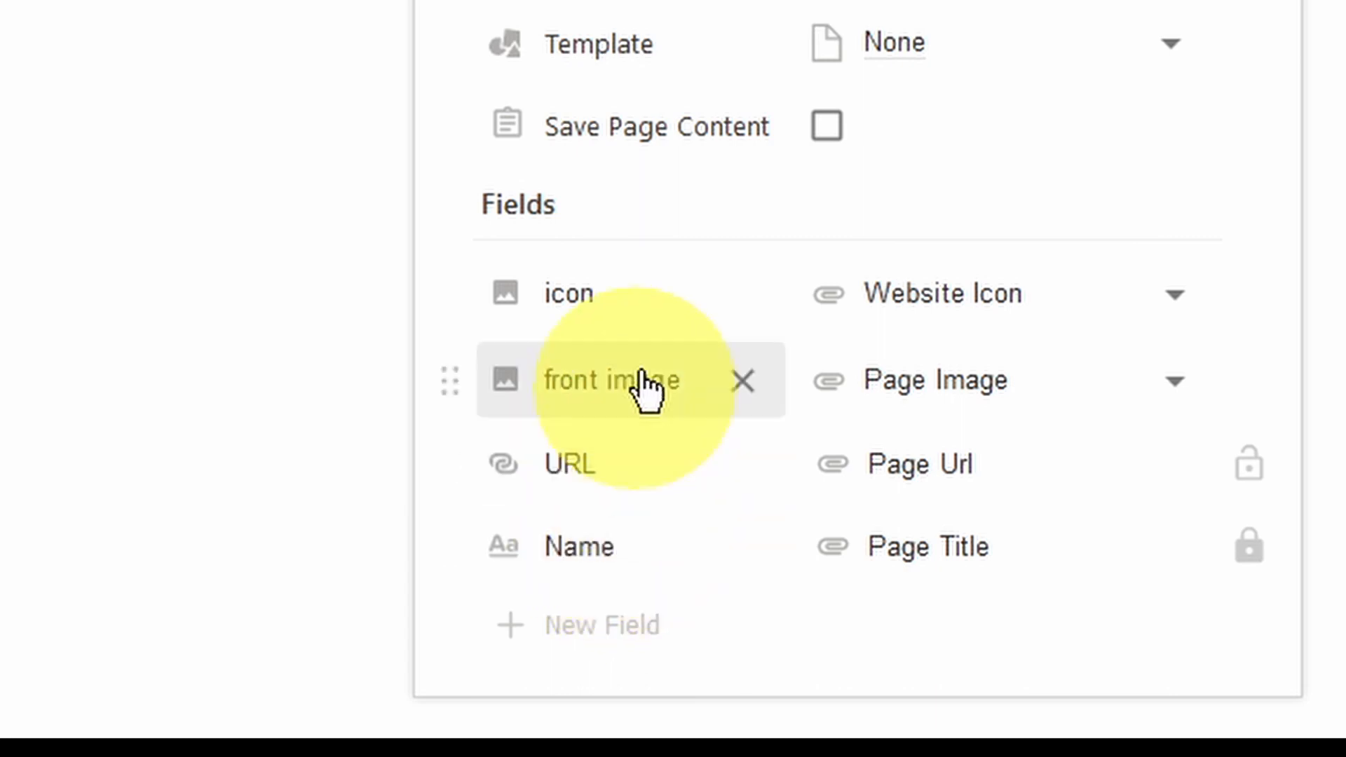
# Step: Add a new field to the form for the Tags property
pyautogui.click(641, 628)
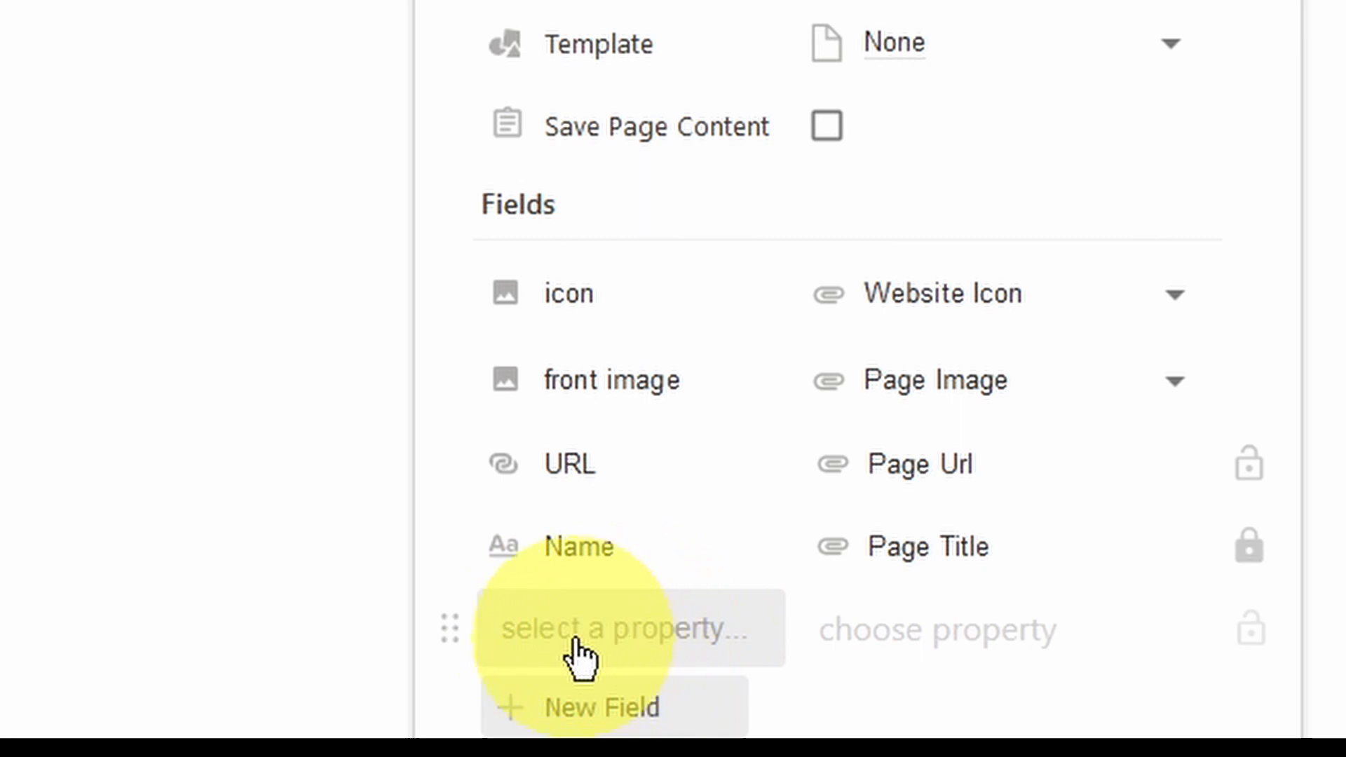
pyautogui.click(670, 637)
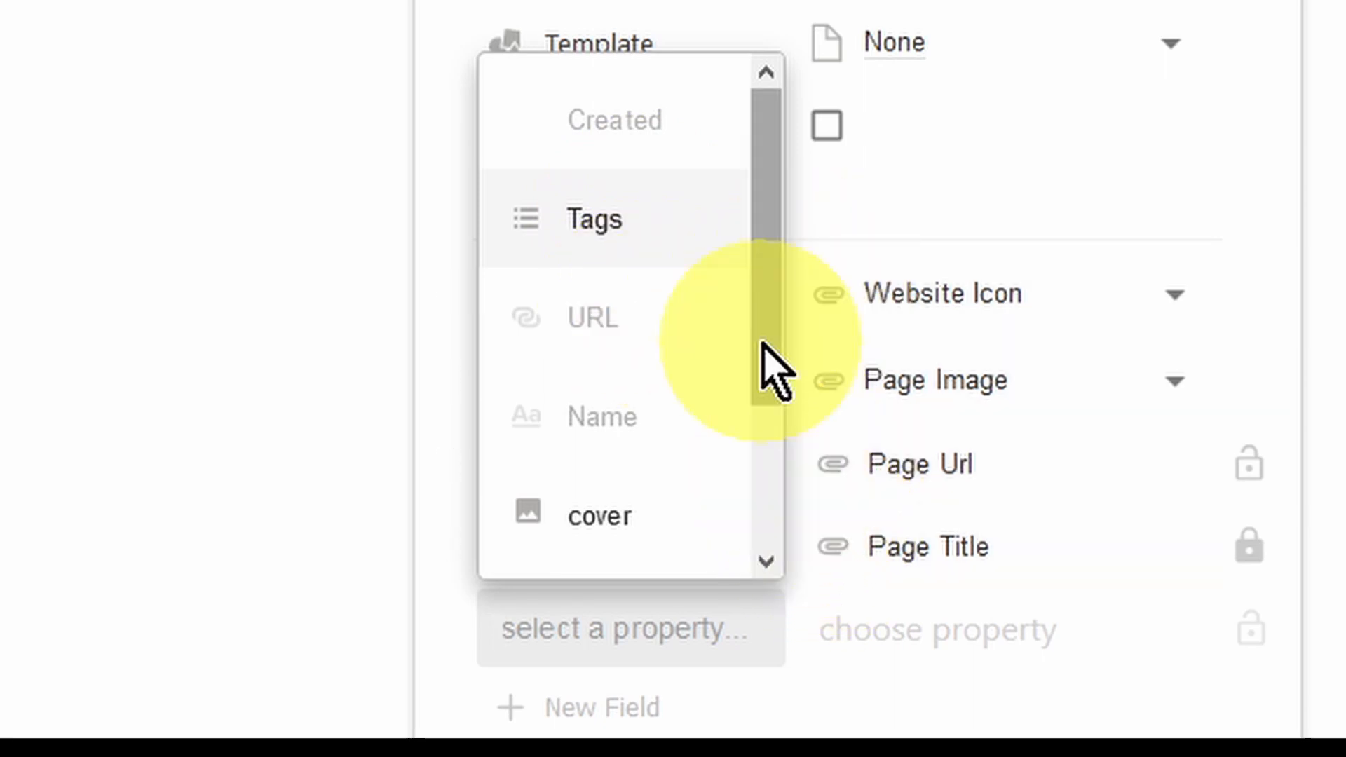
pyautogui.moveTo(774, 368); pyautogui.dragTo(745, 340)
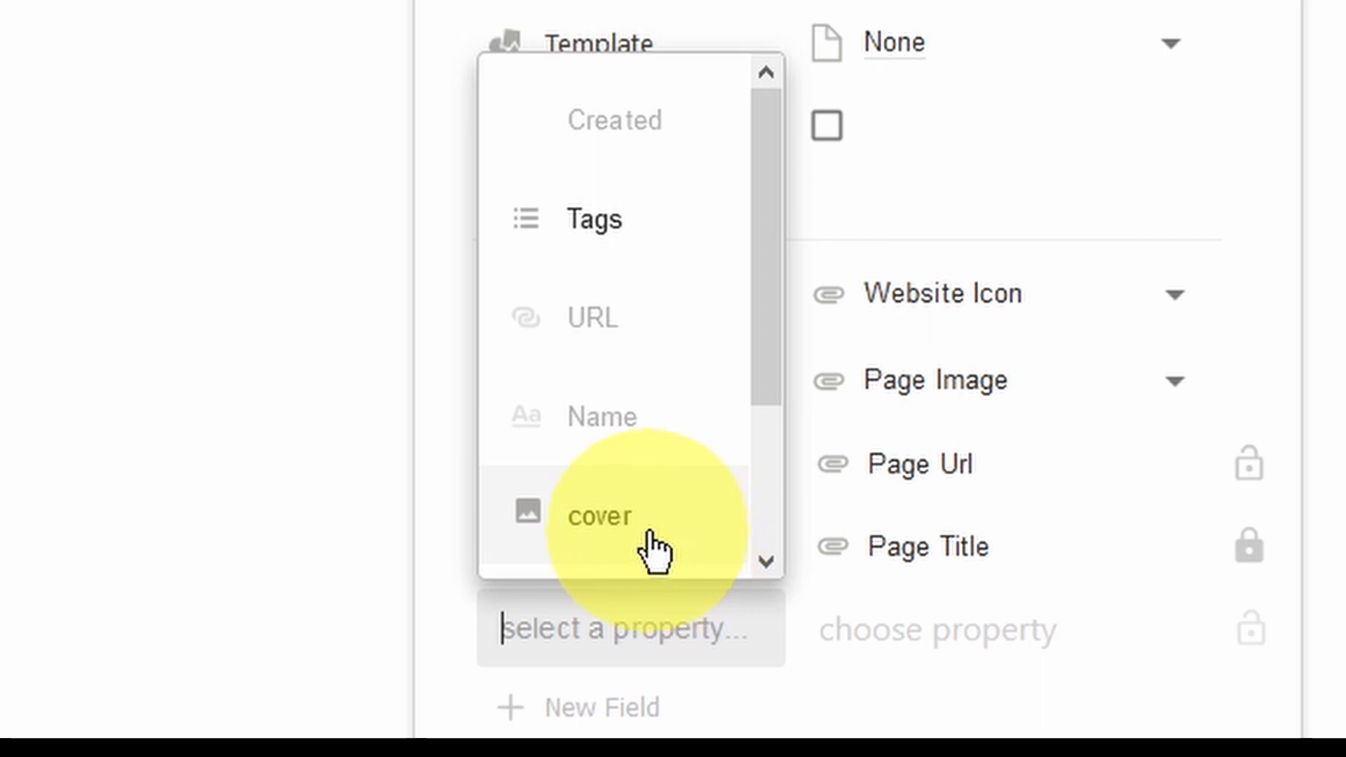
pyautogui.click(649, 224)
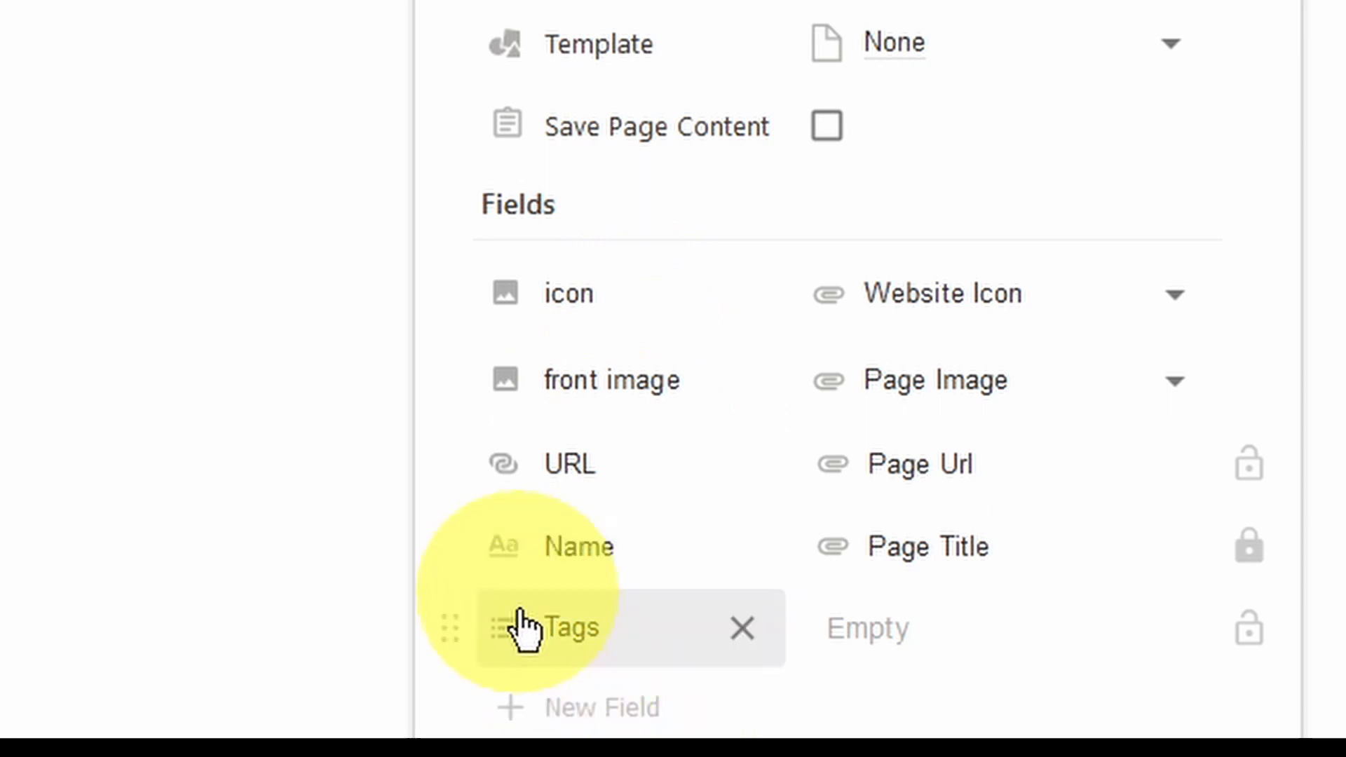
pyautogui.click(450, 627)
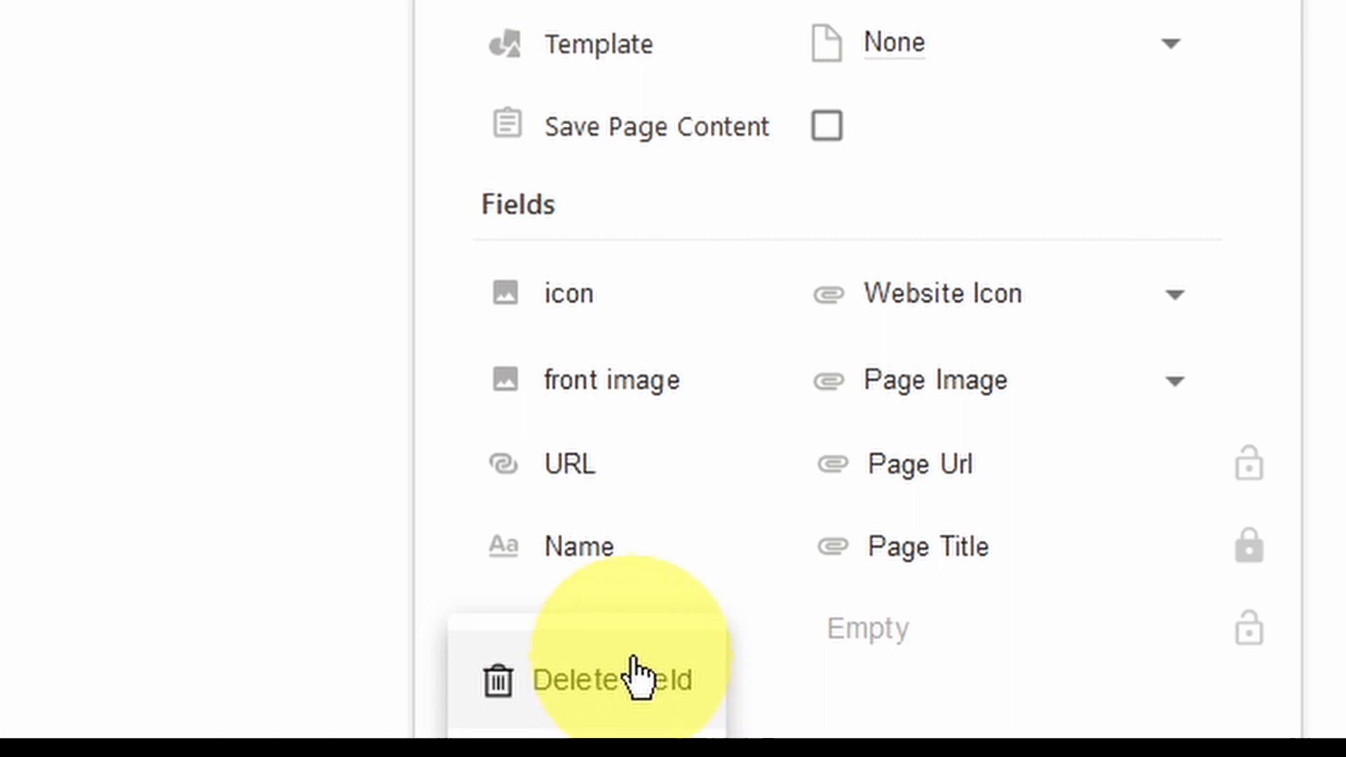
pyautogui.click(714, 428)
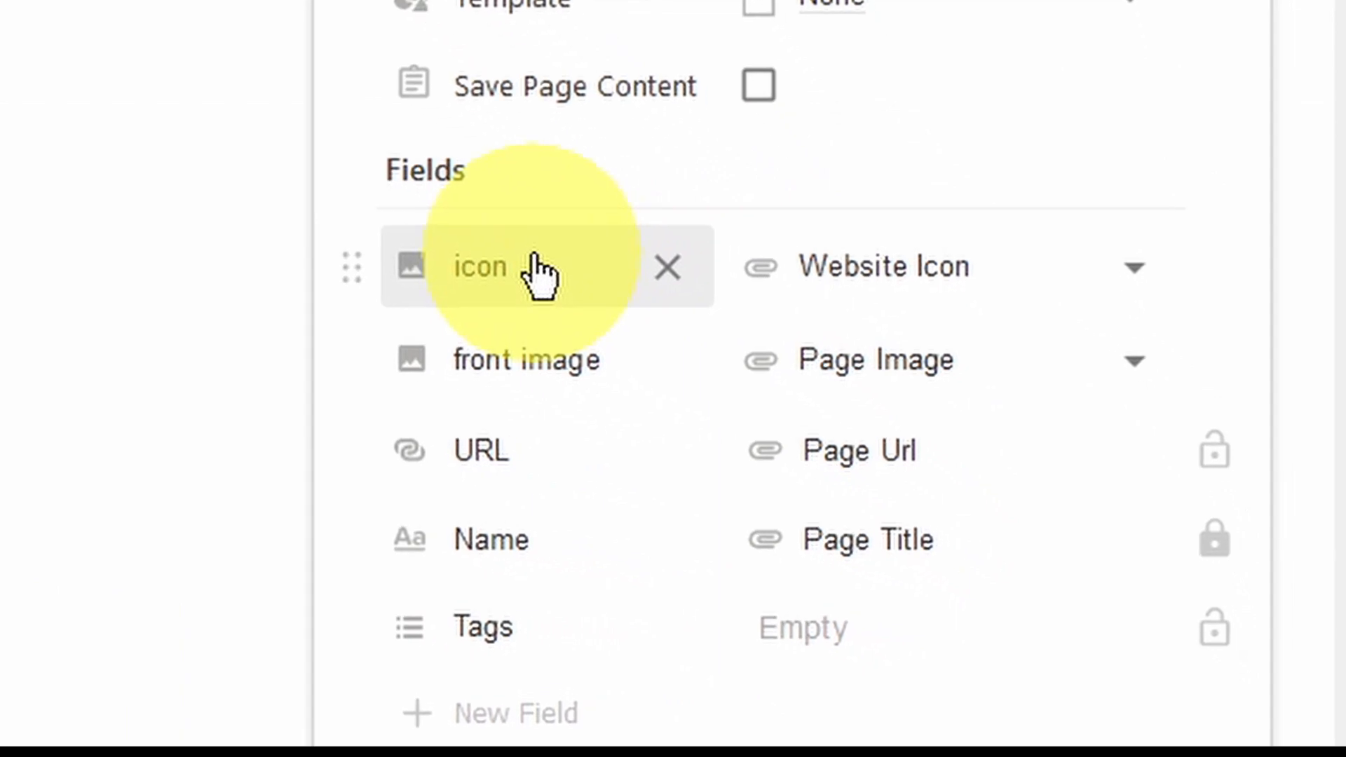
# Step: Map the icon field to Website Icon and the front image field to Page Image
pyautogui.click(1074, 284)
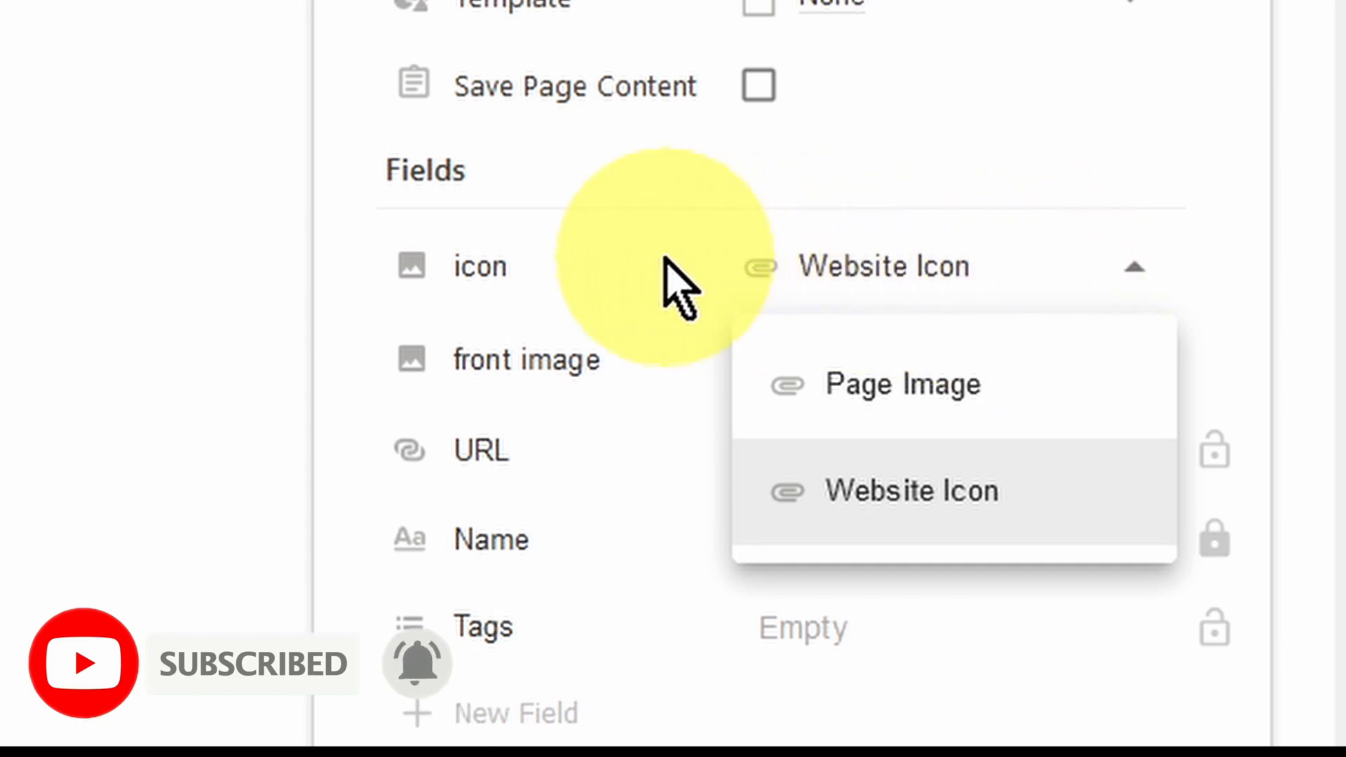
pyautogui.click(631, 288)
pyautogui.click(582, 270)
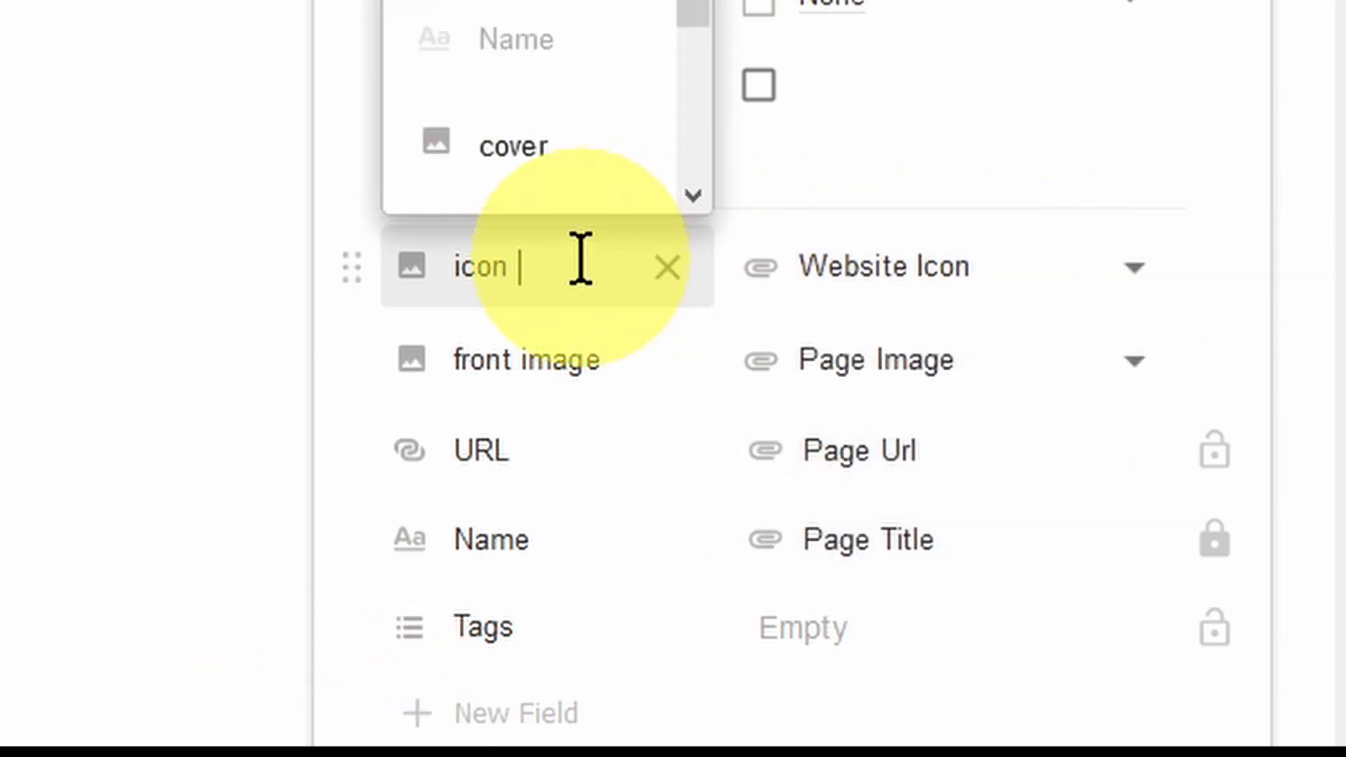
pyautogui.click(876, 270)
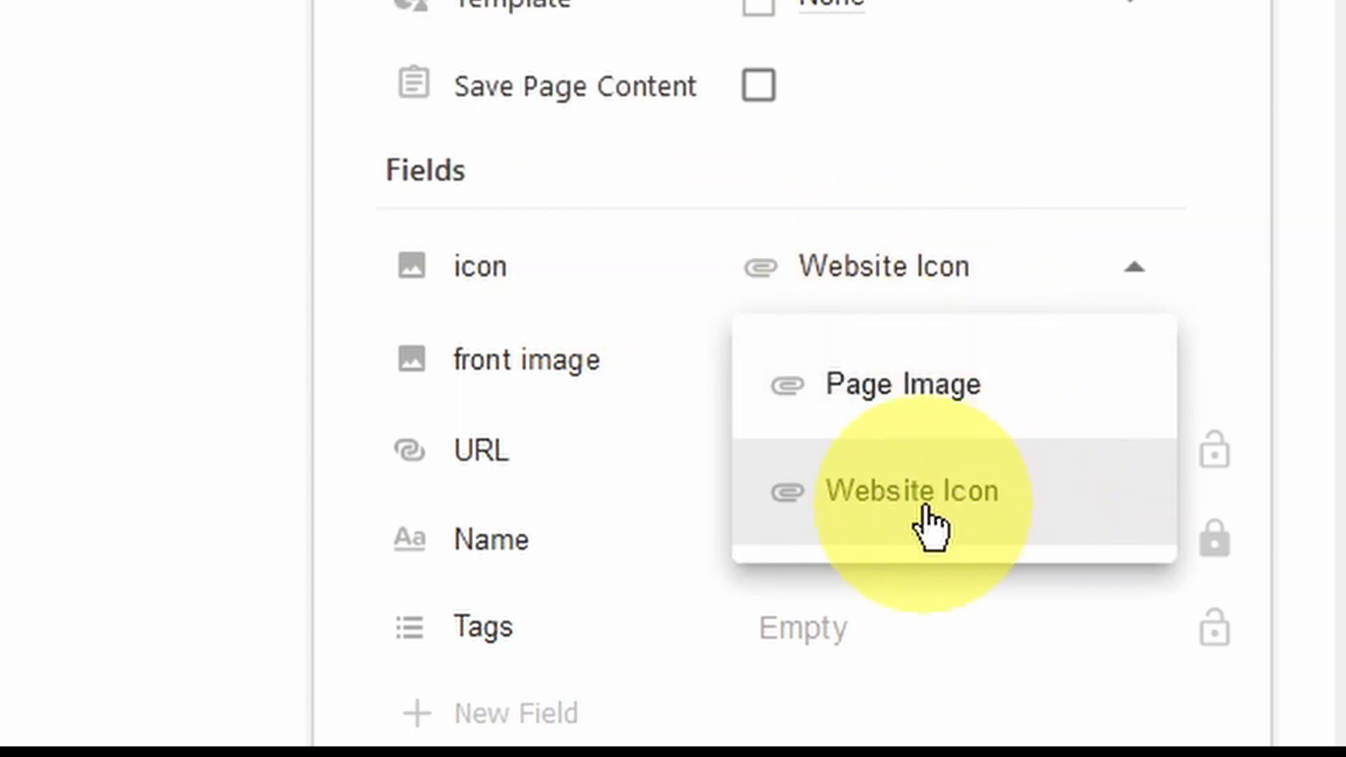
pyautogui.click(999, 509)
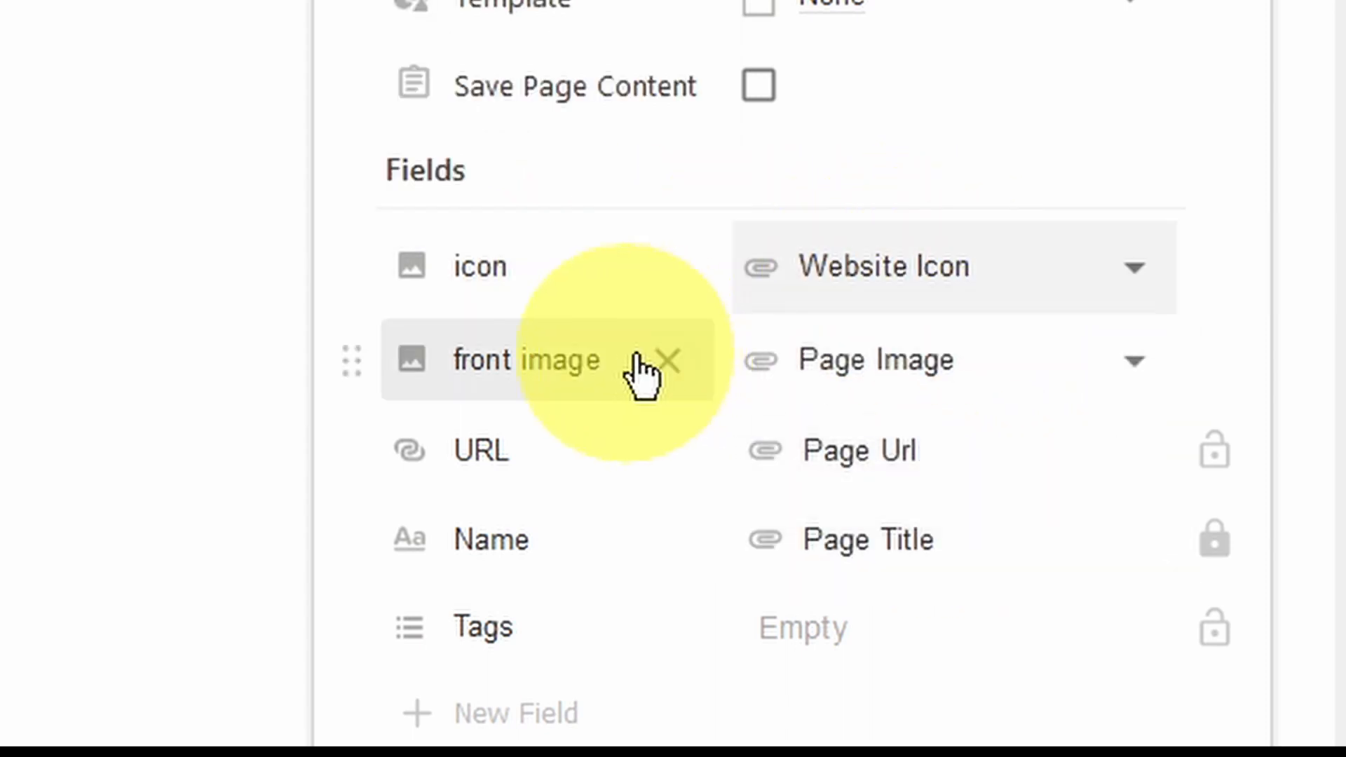
pyautogui.click(943, 375)
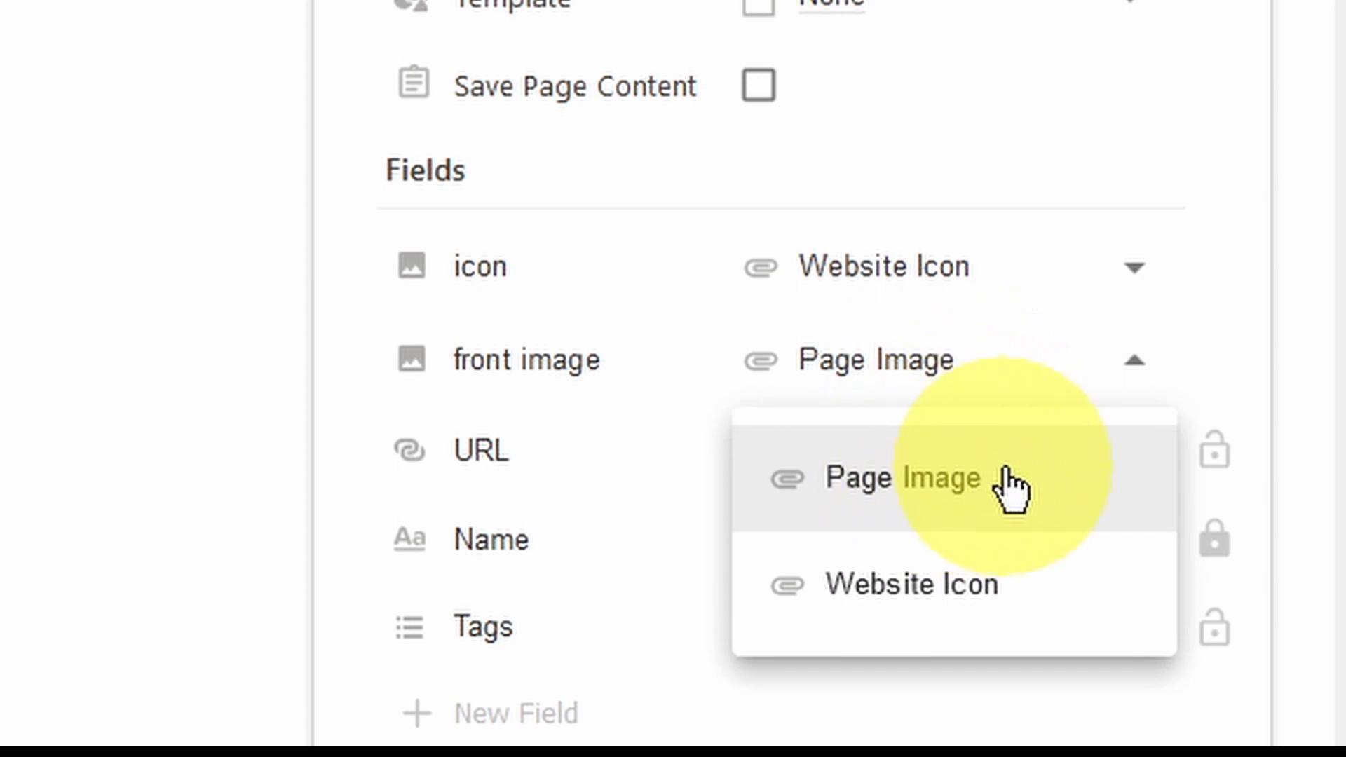
pyautogui.click(806, 487)
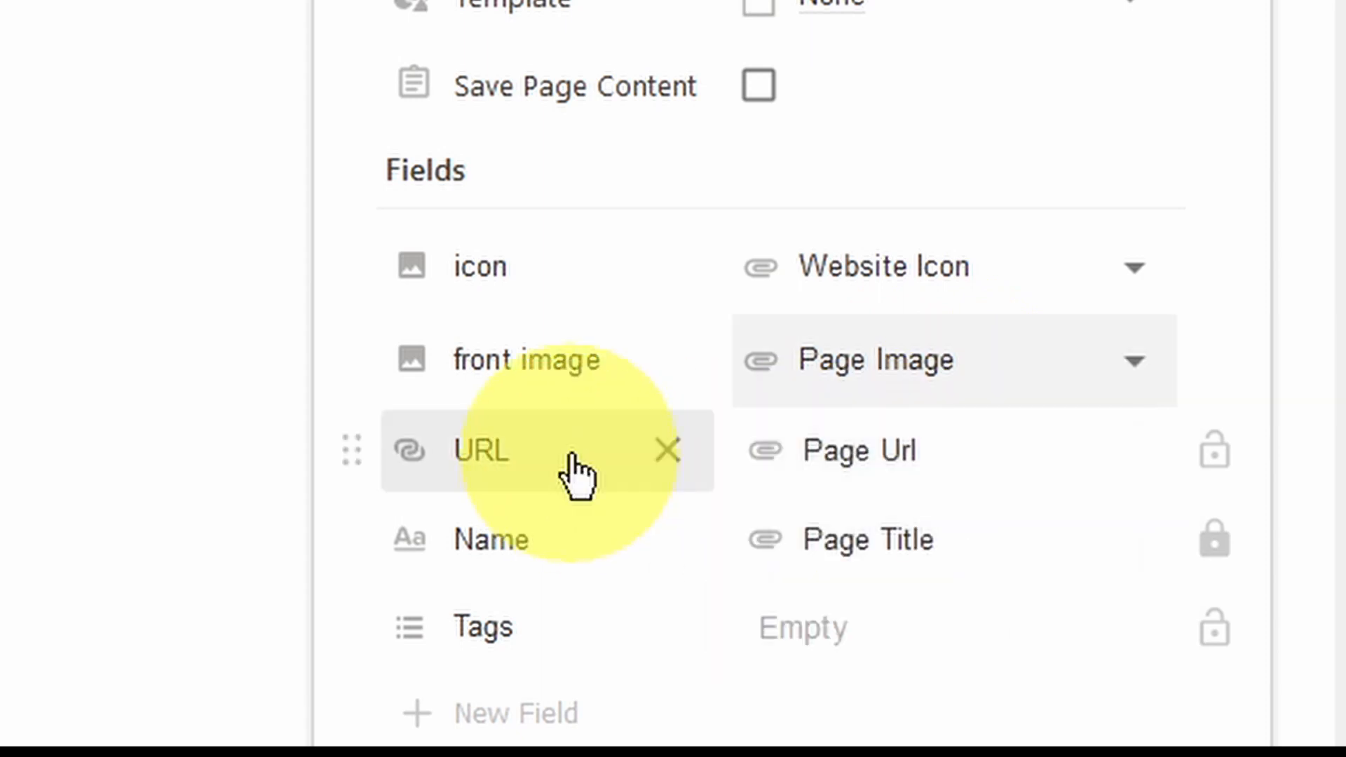
# Step: Review the property and value choices offered for the URL and Name fields
pyautogui.click(569, 455)
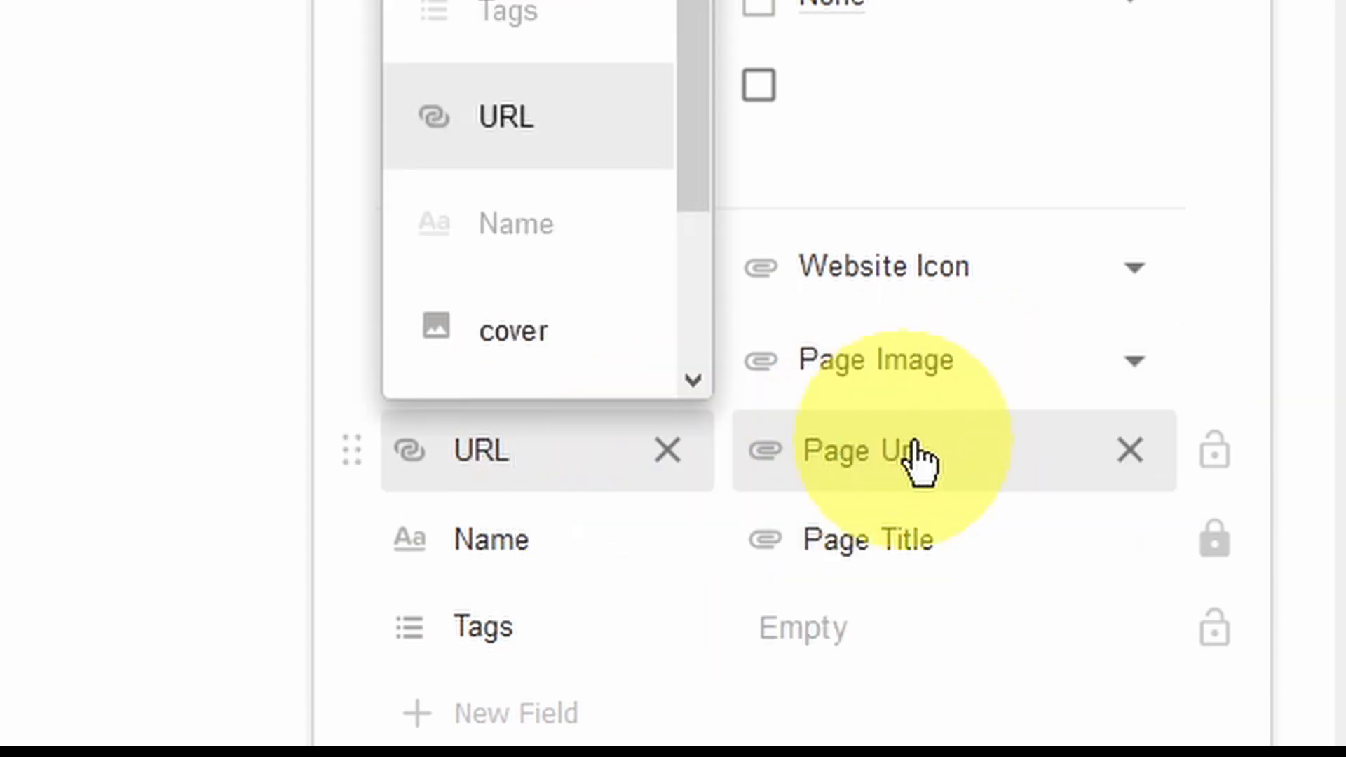
pyautogui.click(990, 441)
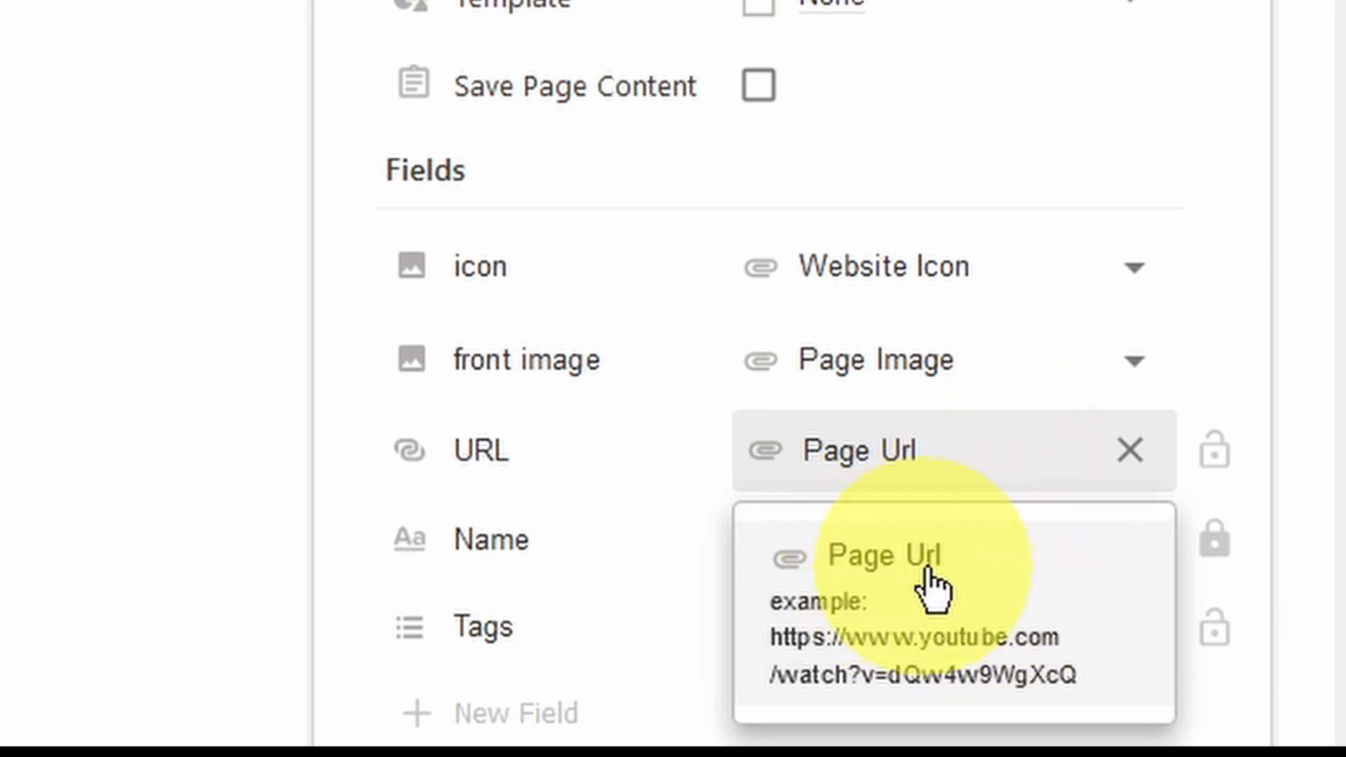
pyautogui.click(587, 553)
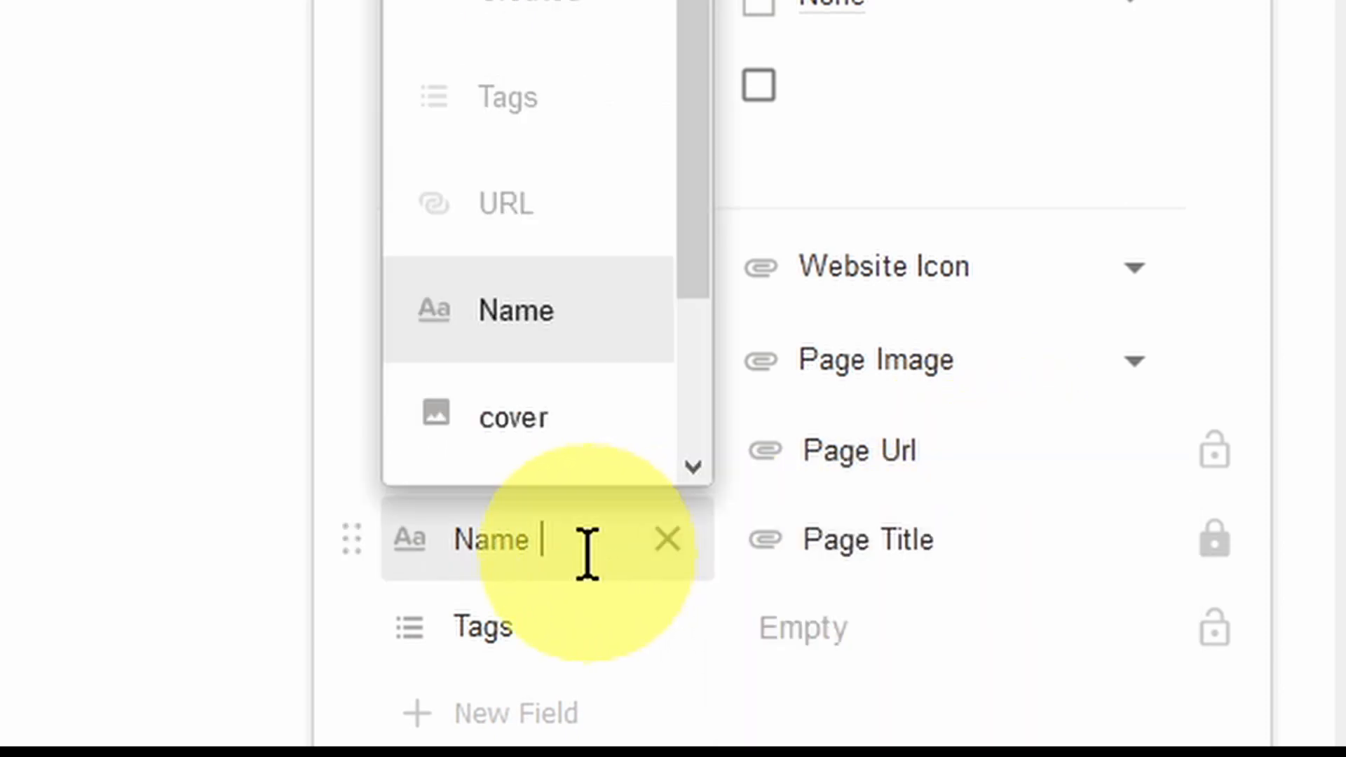
pyautogui.click(904, 567)
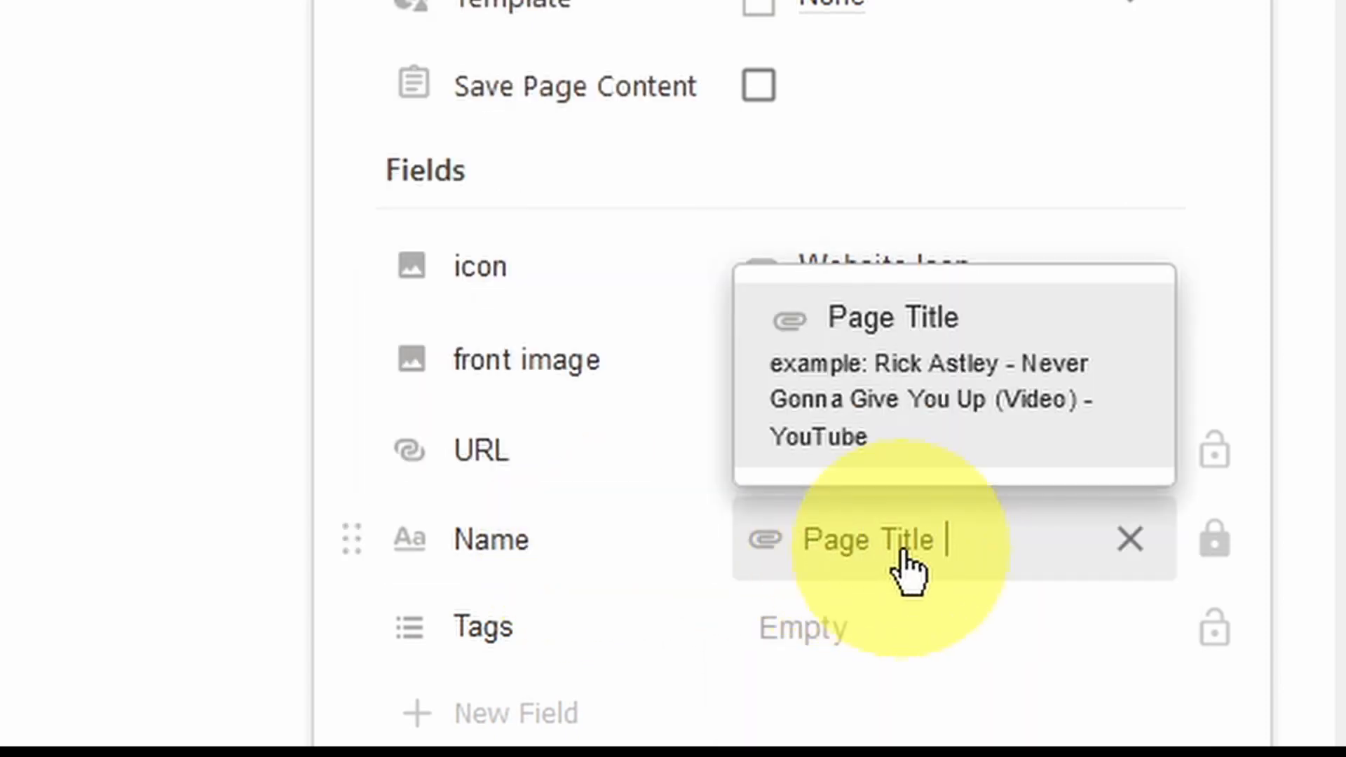
# Step: Set the default value of the Tags field to Newpaper
pyautogui.click(584, 641)
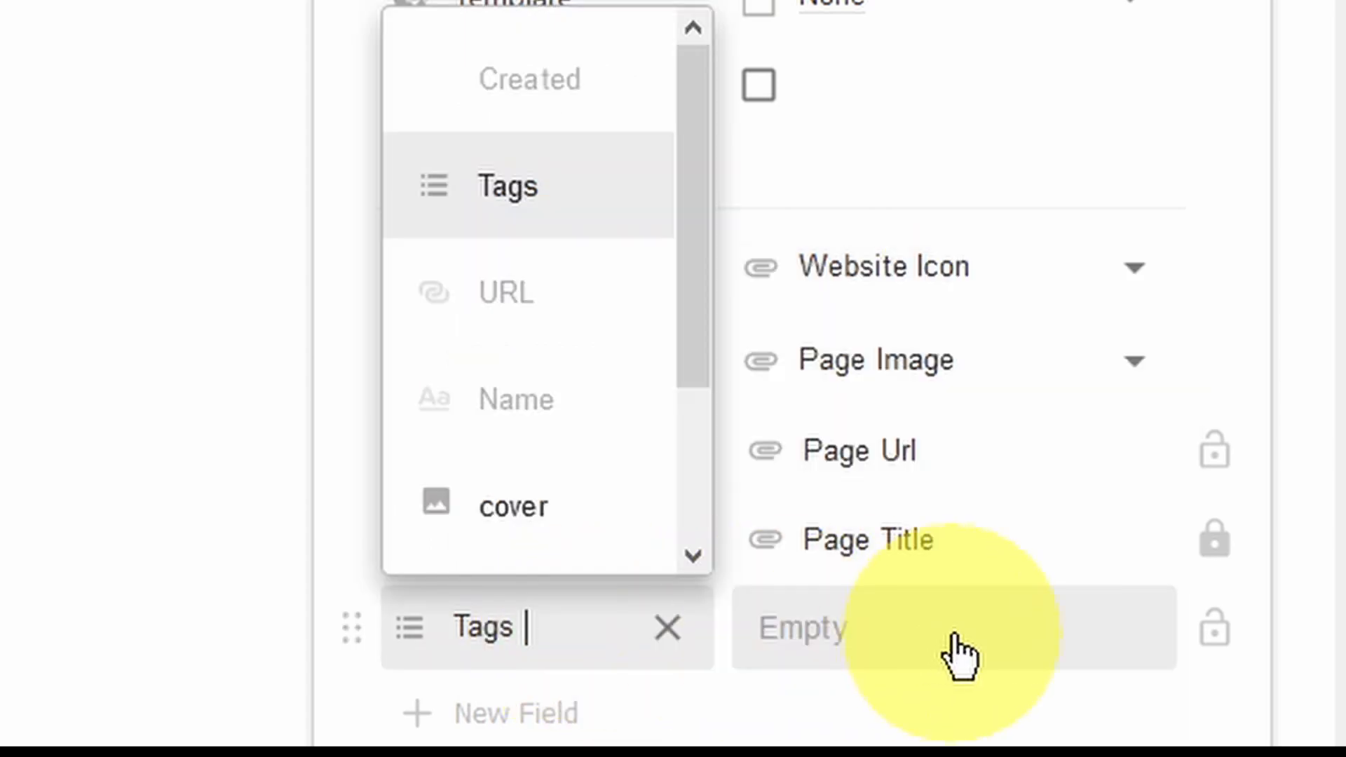
pyautogui.click(959, 655)
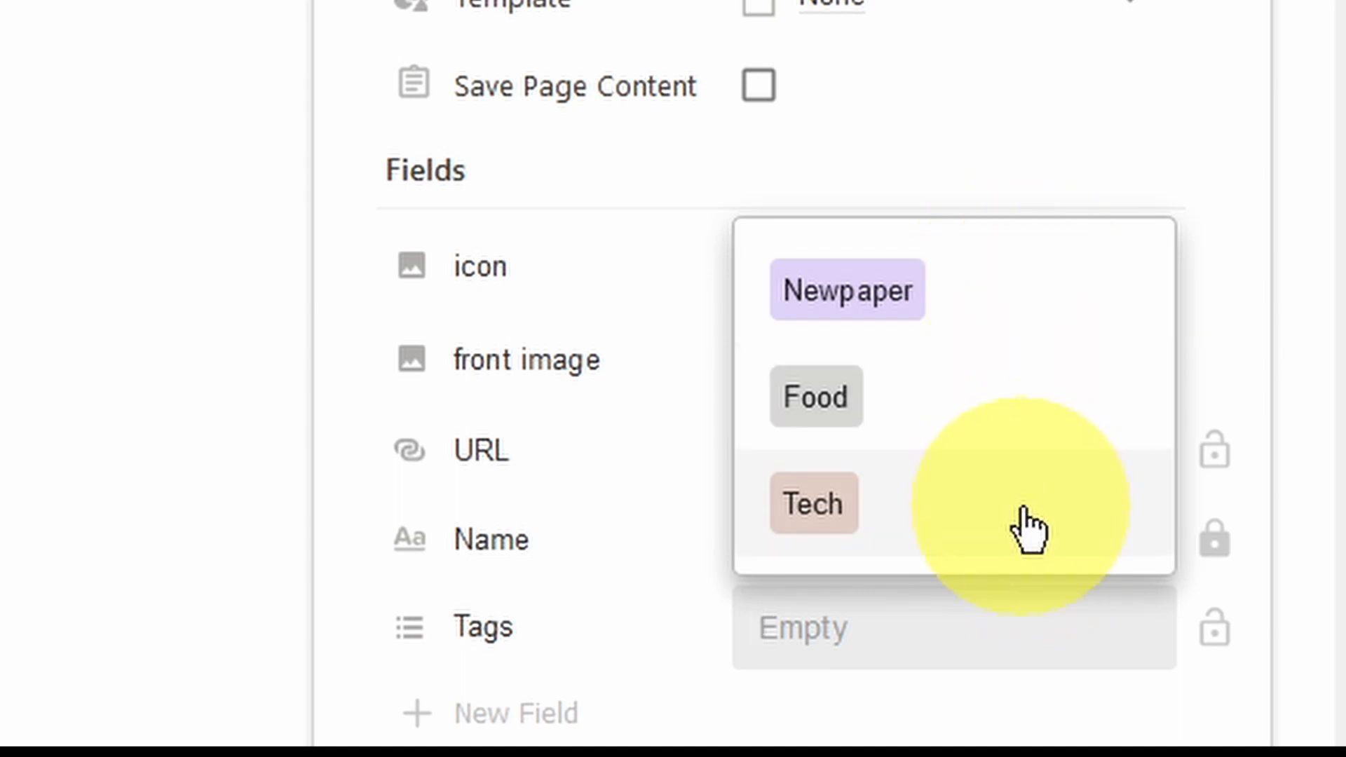
pyautogui.click(964, 314)
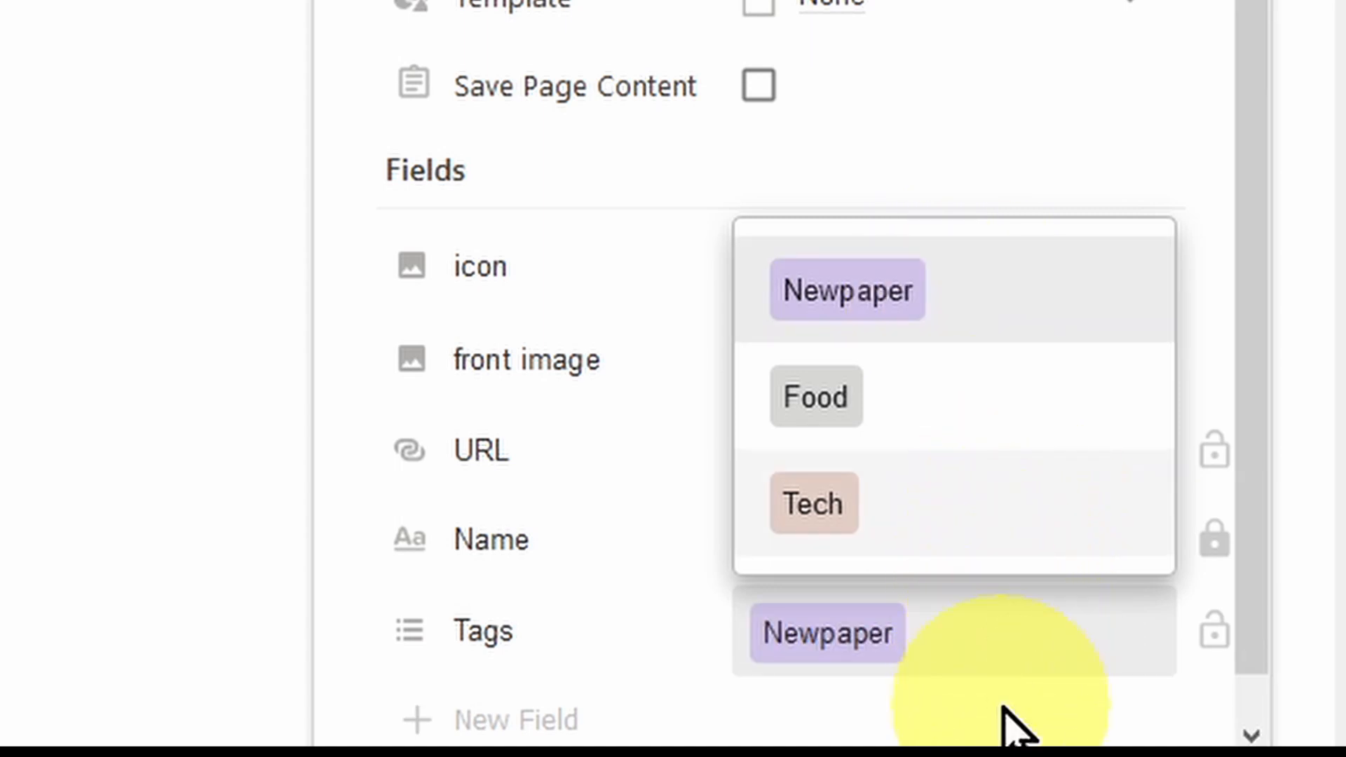
pyautogui.click(988, 708)
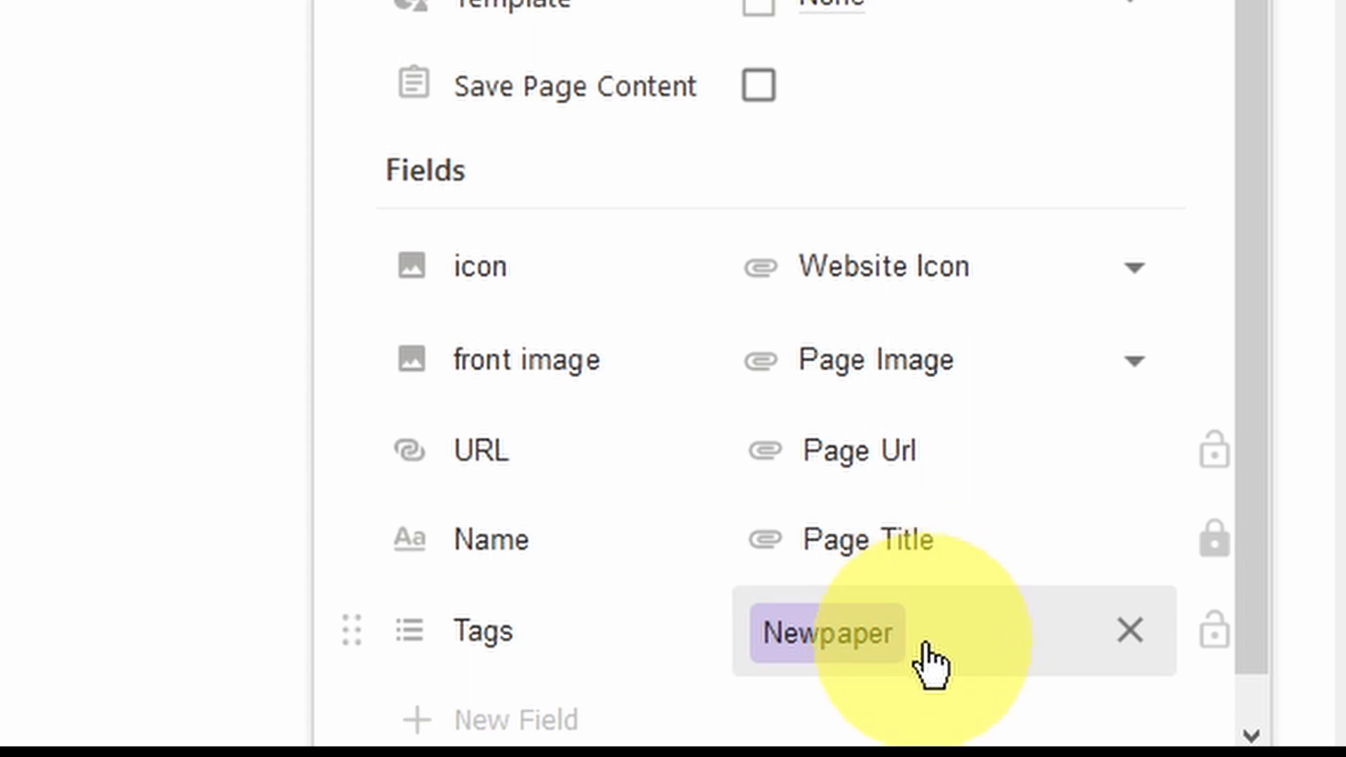
pyautogui.moveTo(947, 756); pyautogui.dragTo(985, 756)
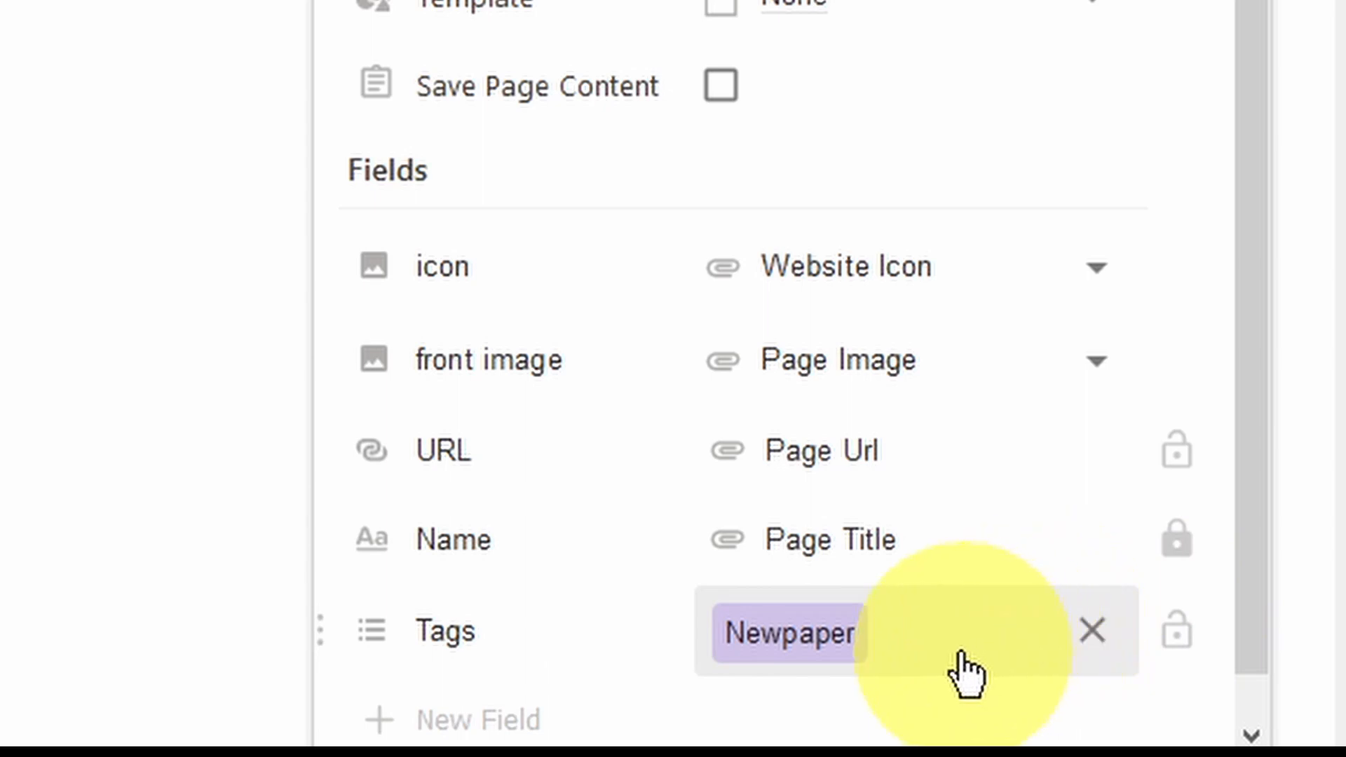
pyautogui.click(931, 645)
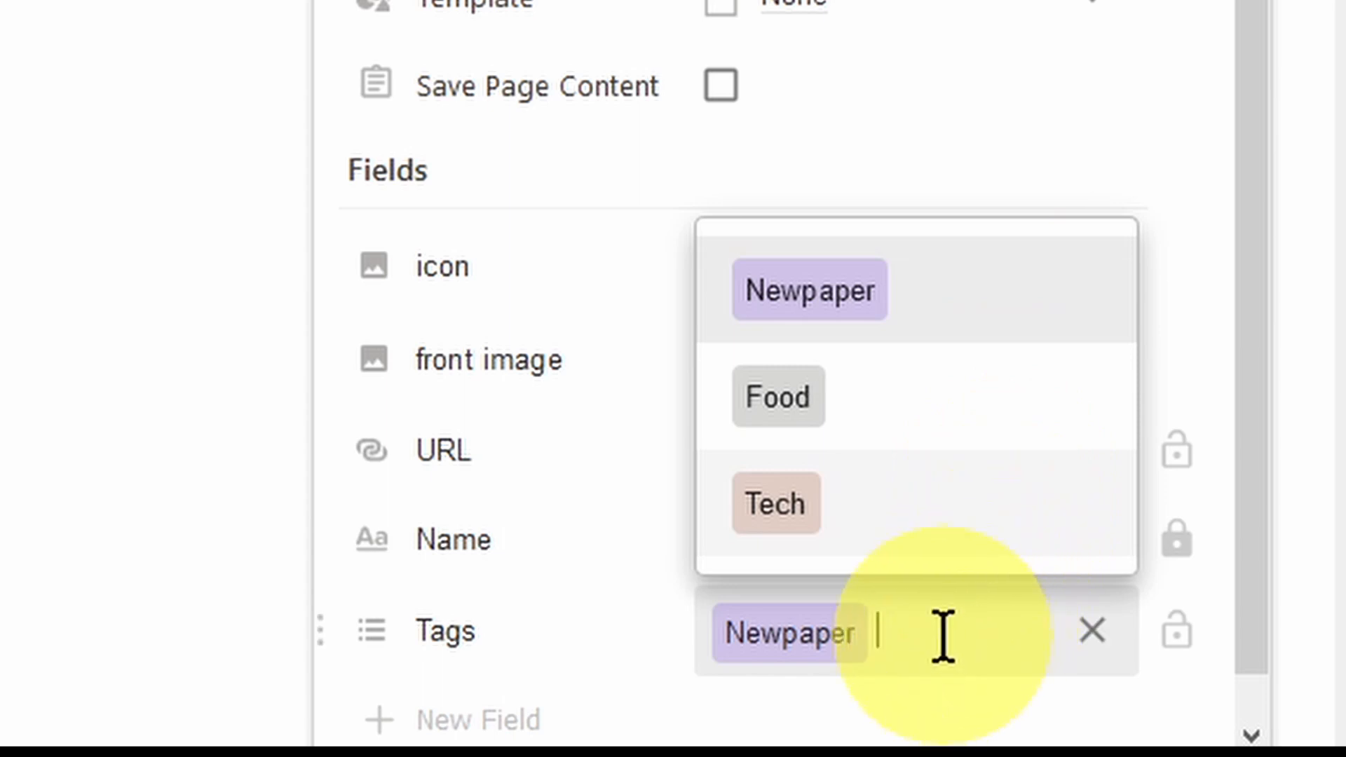
pyautogui.press('Escape')
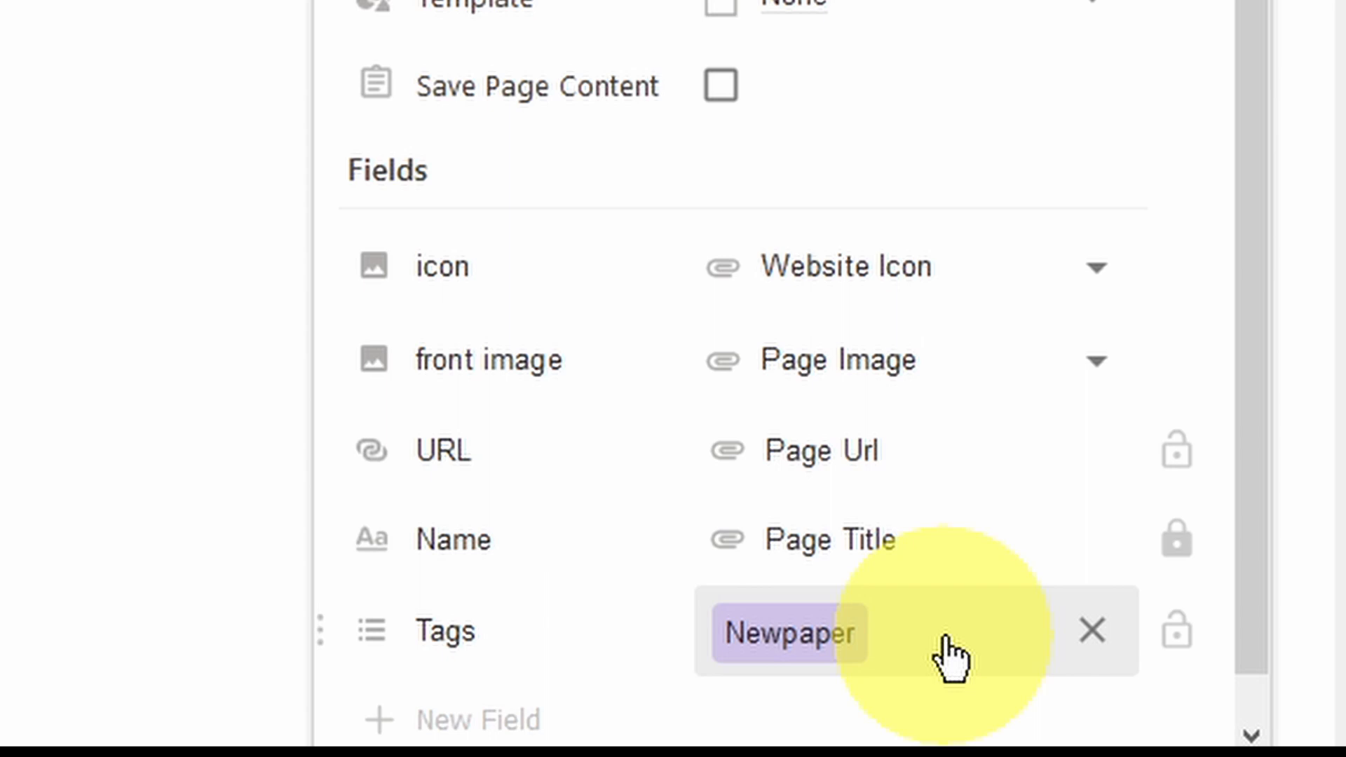
pyautogui.click(949, 656)
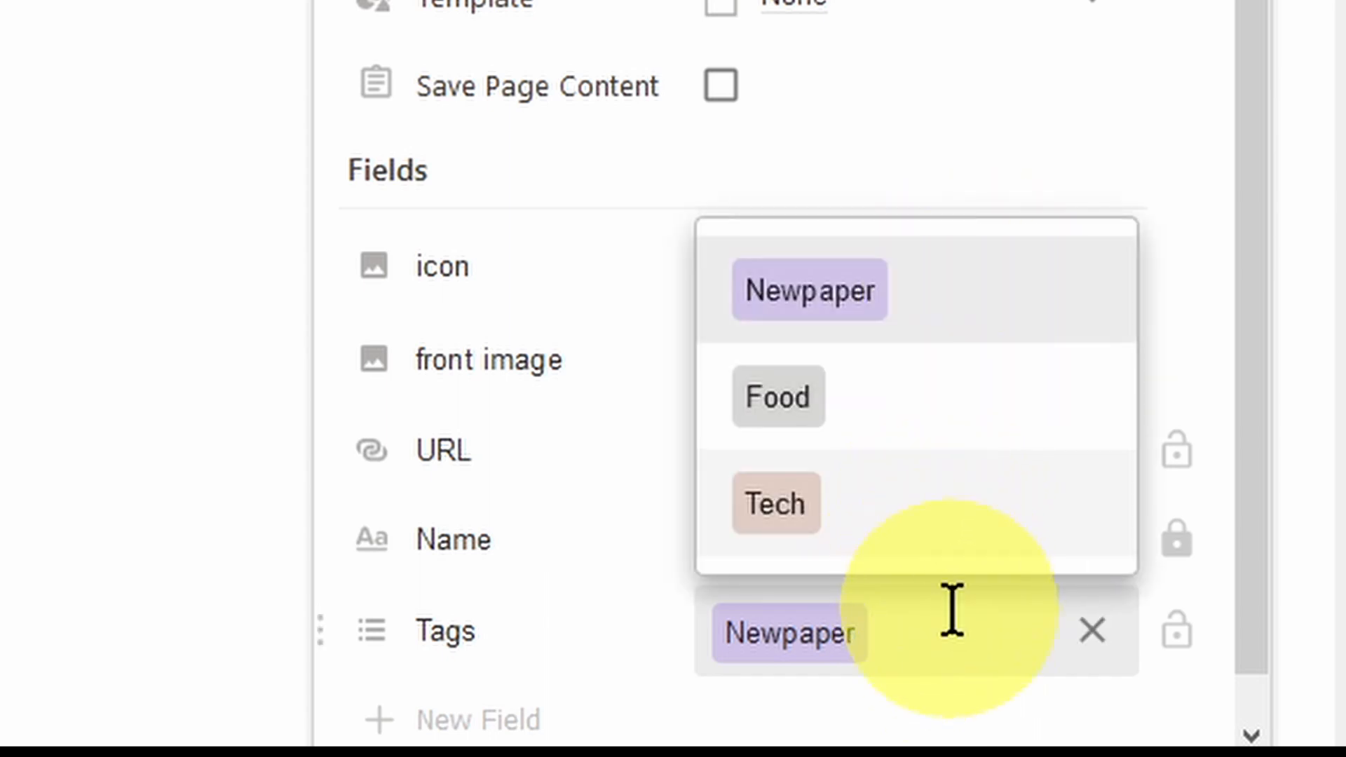
pyautogui.press('Escape')
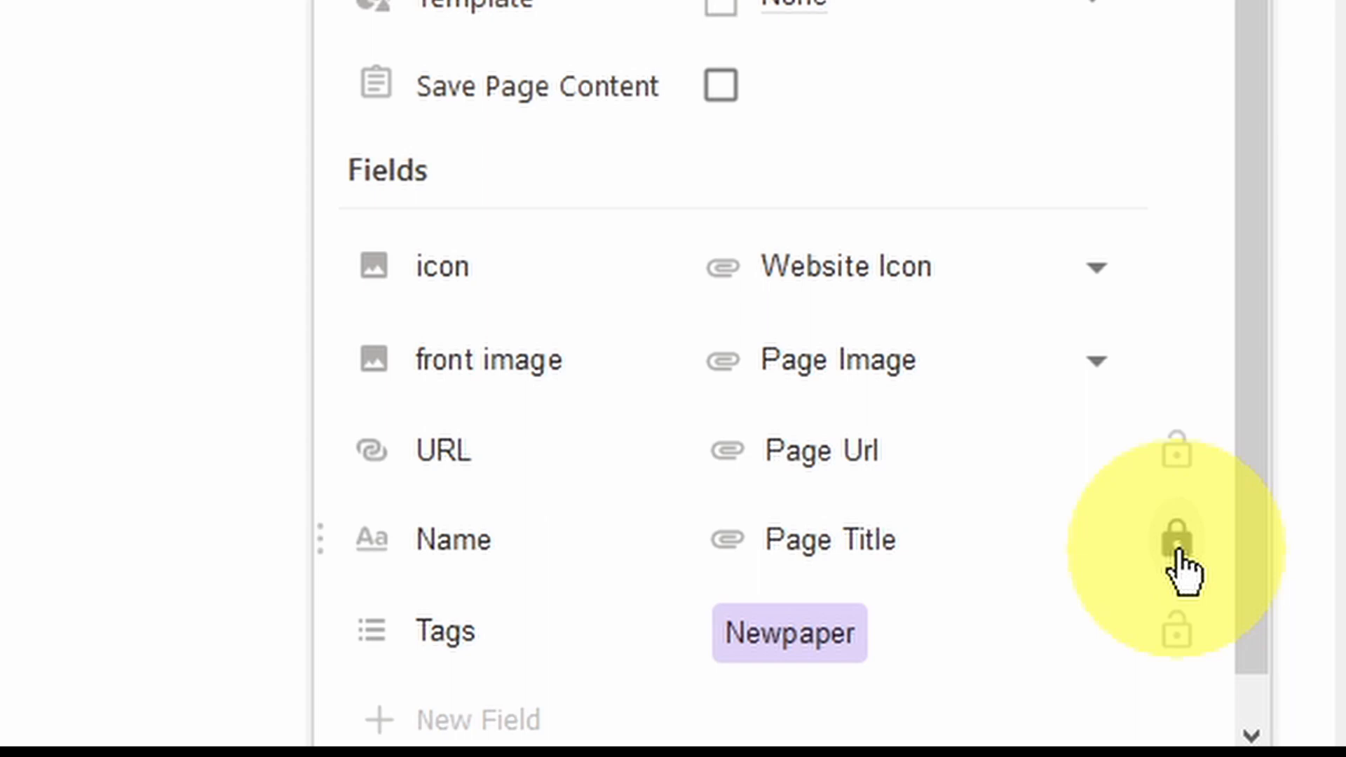
# Step: Lock the URL field with Page Url as its value and save the My Links form
pyautogui.click(1099, 457)
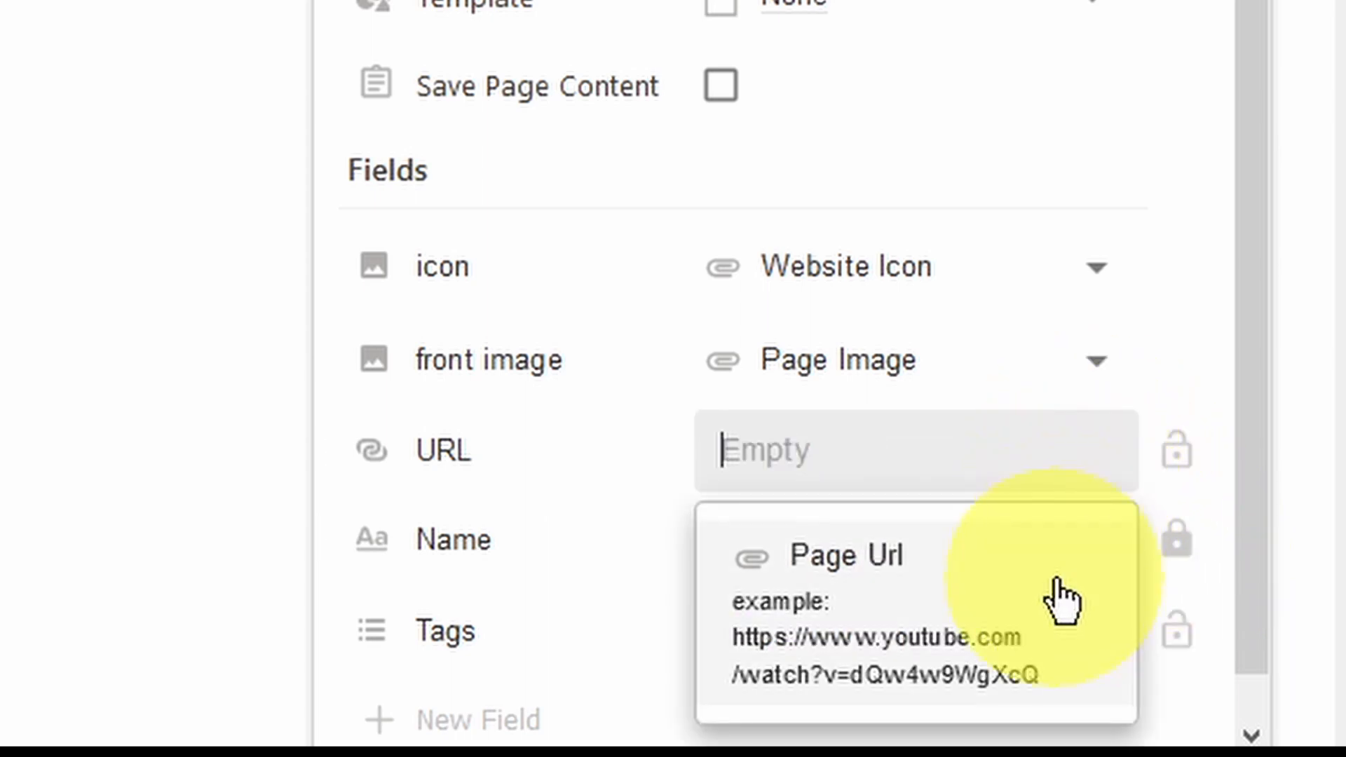
pyautogui.click(962, 589)
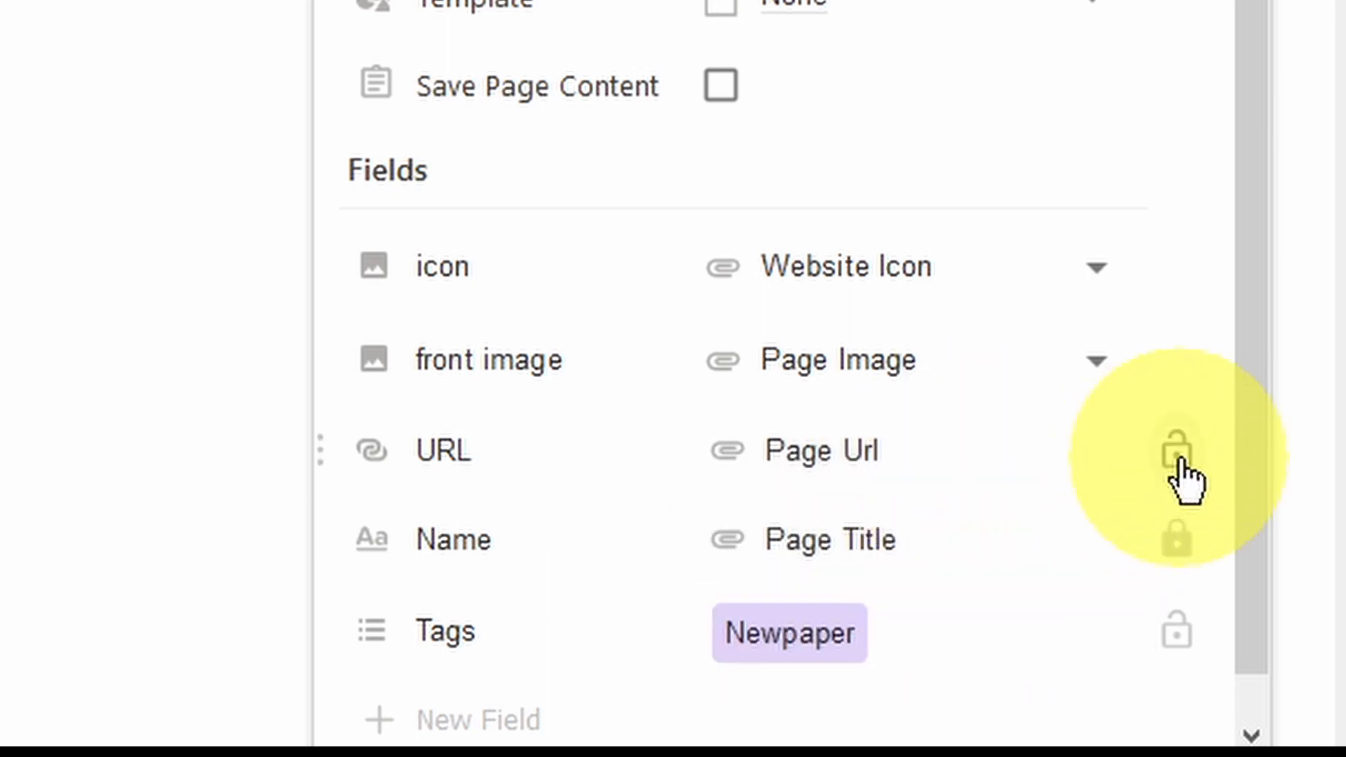
pyautogui.click(1177, 455)
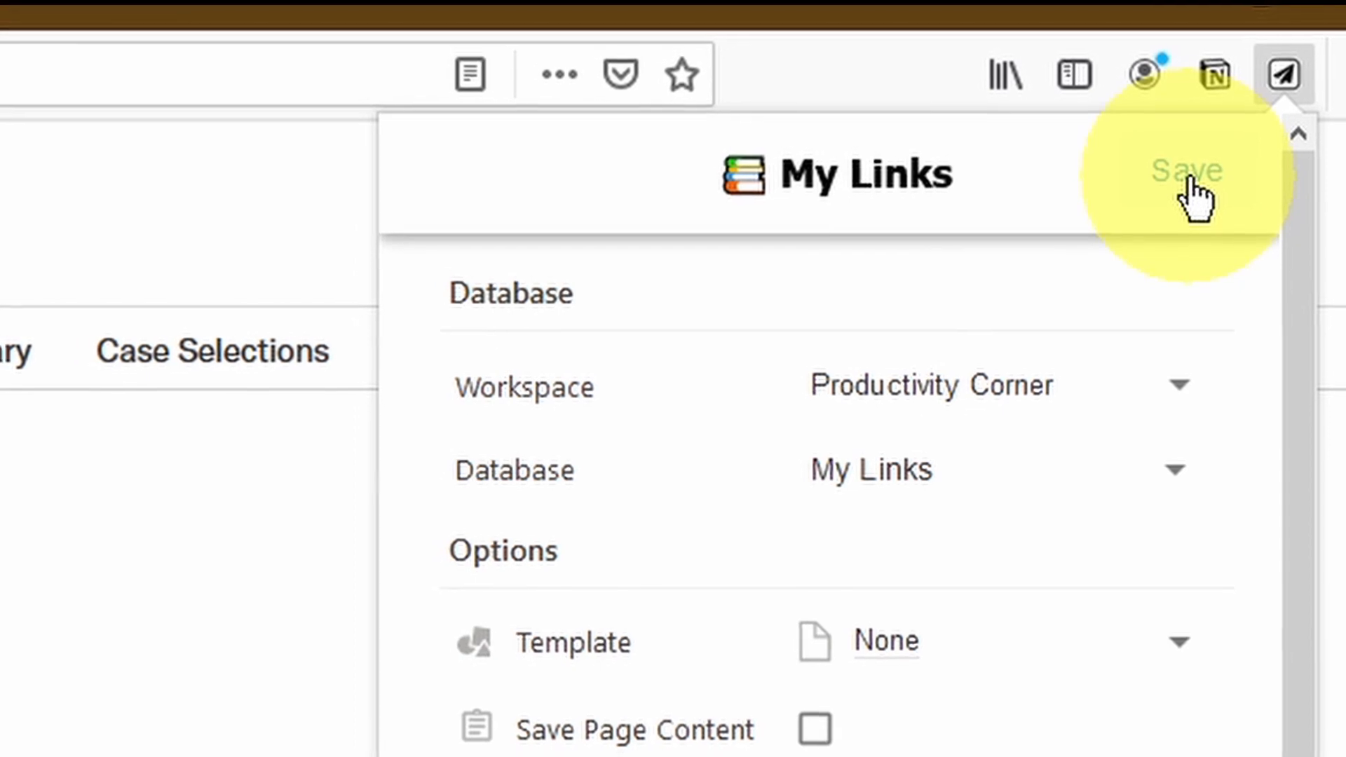
pyautogui.click(1190, 179)
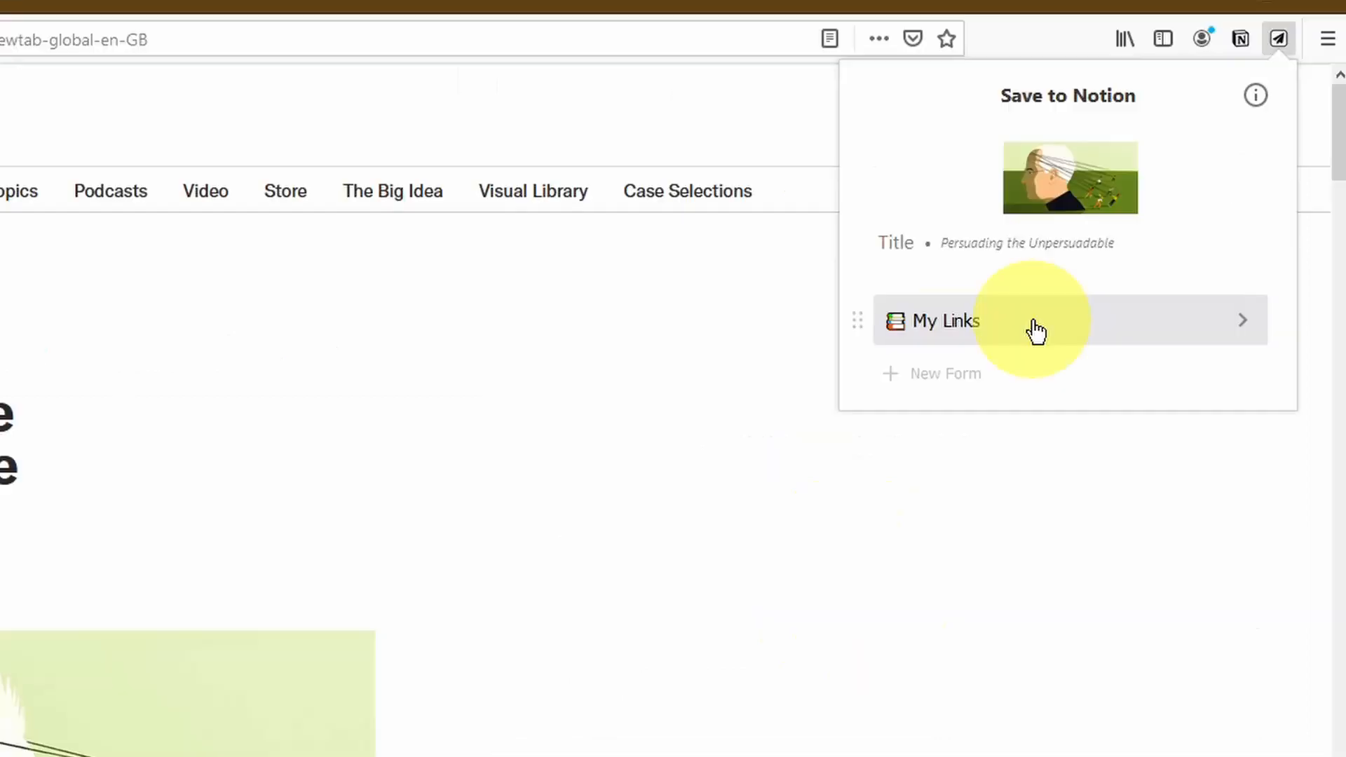
# Step: Open the My Links form for the article and review its image, URL and Name values
pyautogui.click(966, 322)
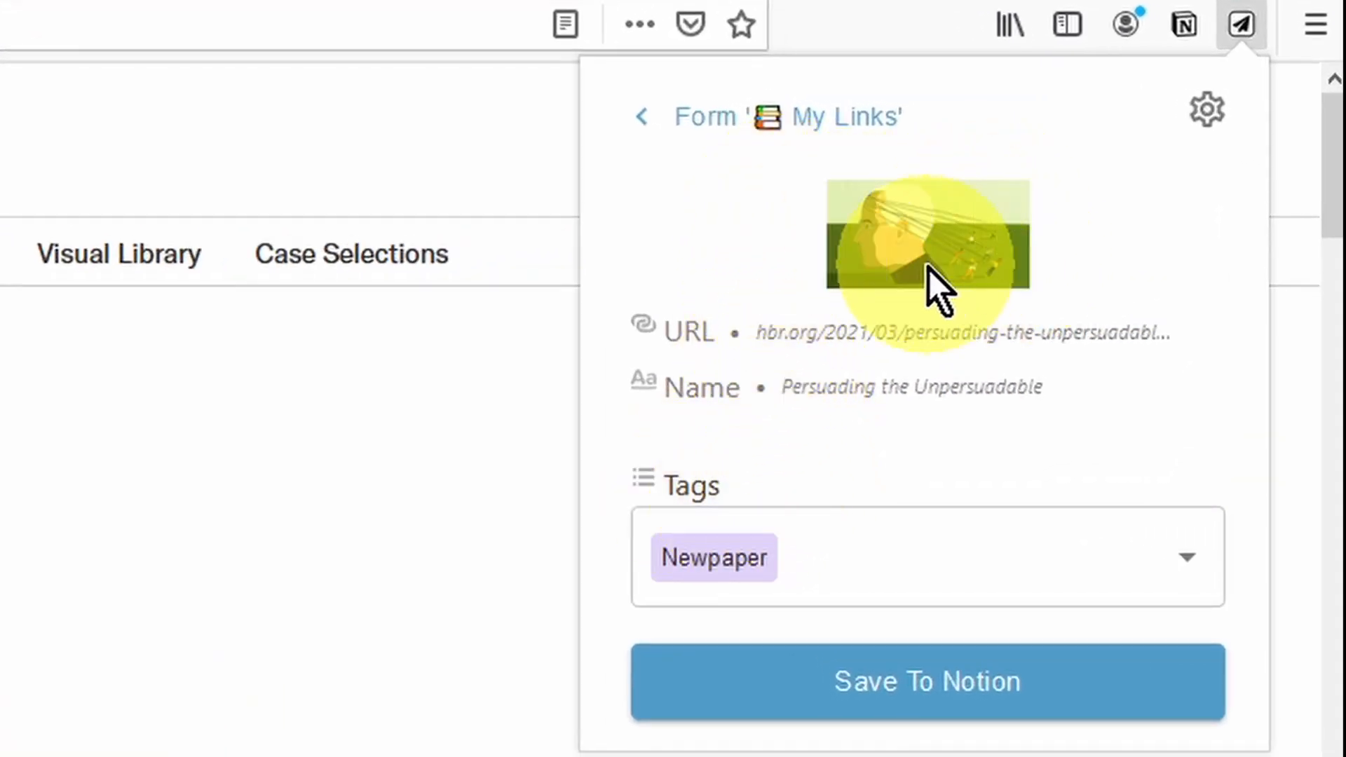
pyautogui.moveTo(768, 332); pyautogui.dragTo(1166, 344)
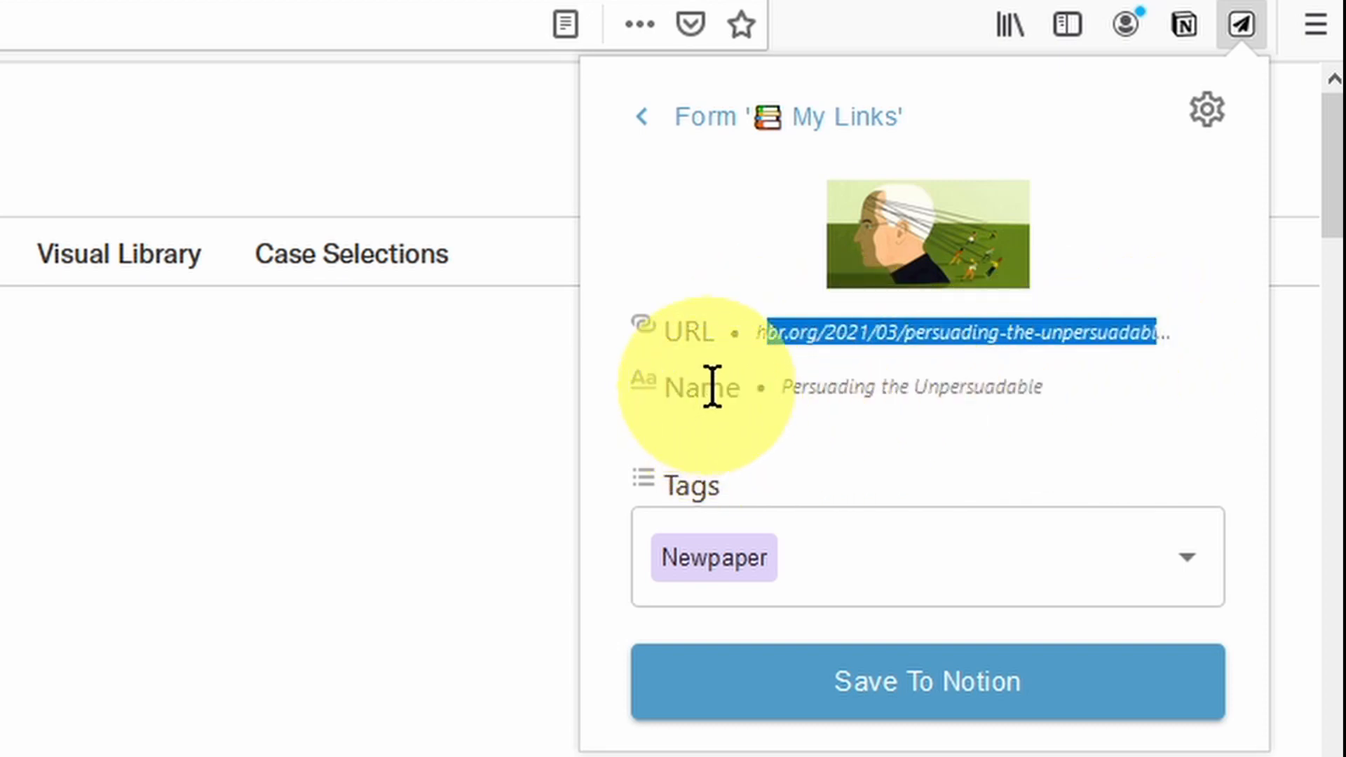
pyautogui.moveTo(790, 385); pyautogui.dragTo(1067, 385)
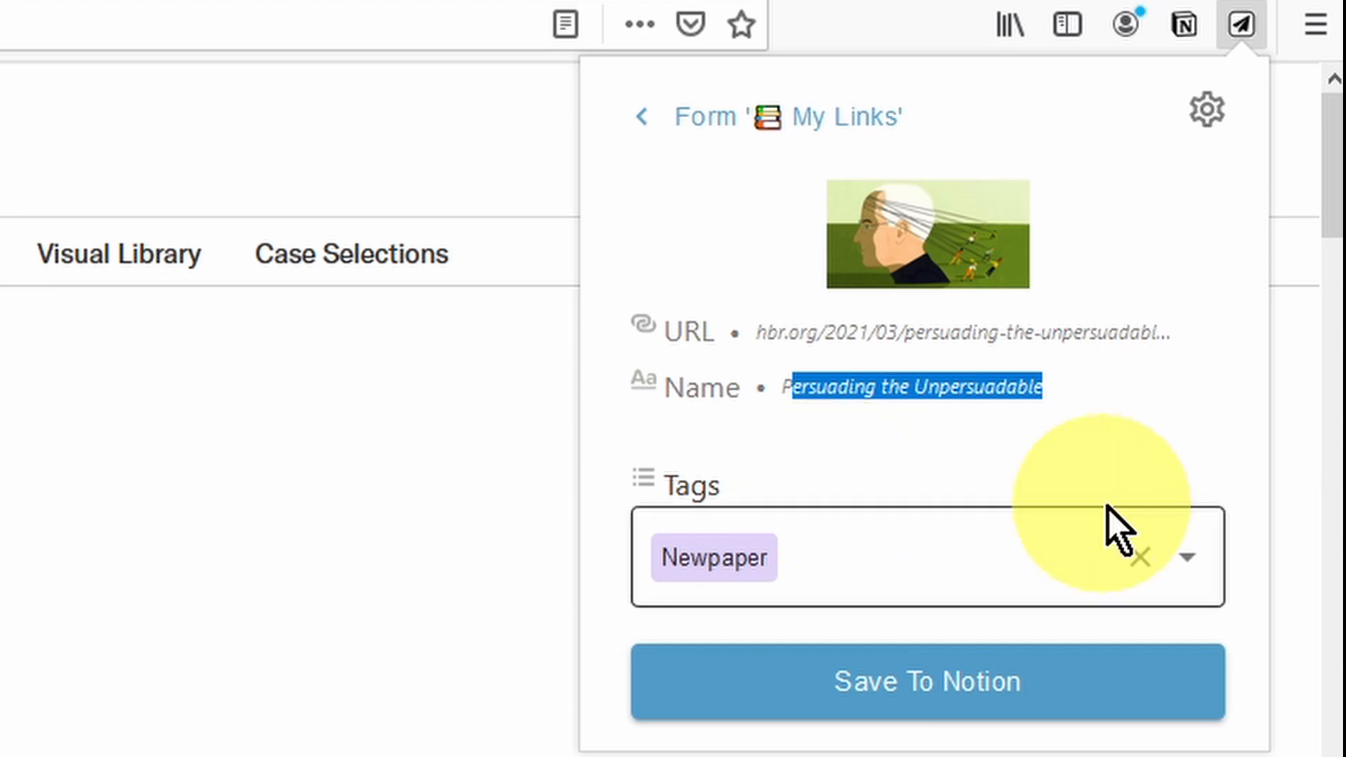
# Step: Add the tags Tech and Food to the article's Tags alongside Newpaper
pyautogui.click(1185, 553)
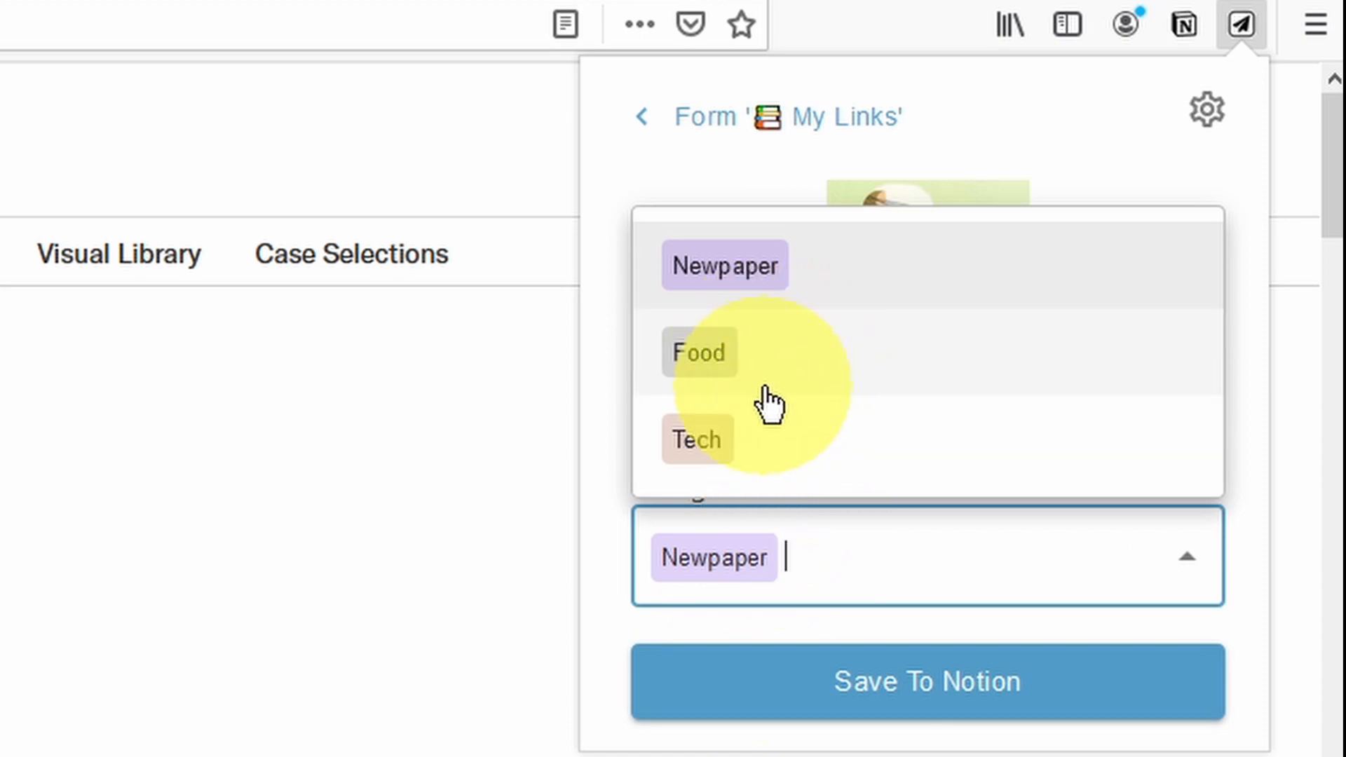
pyautogui.click(786, 455)
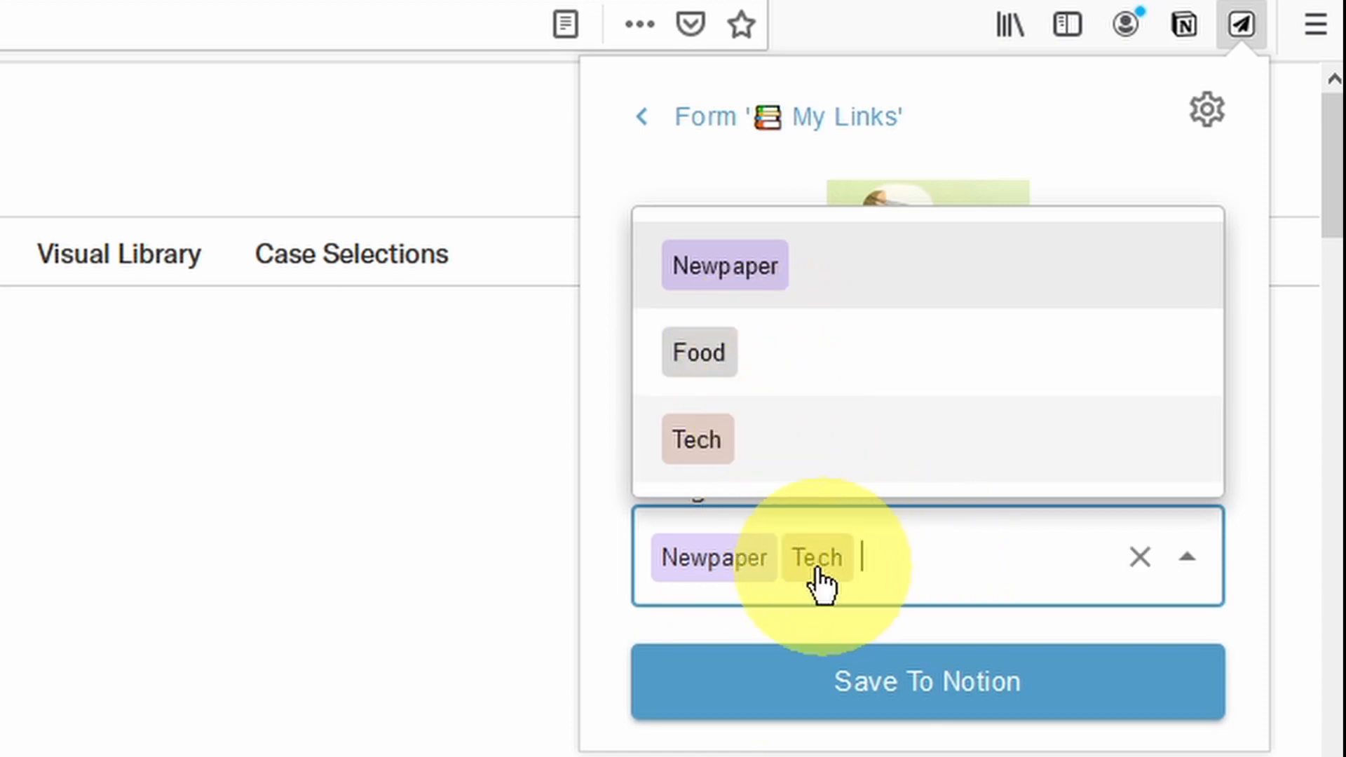
pyautogui.click(879, 372)
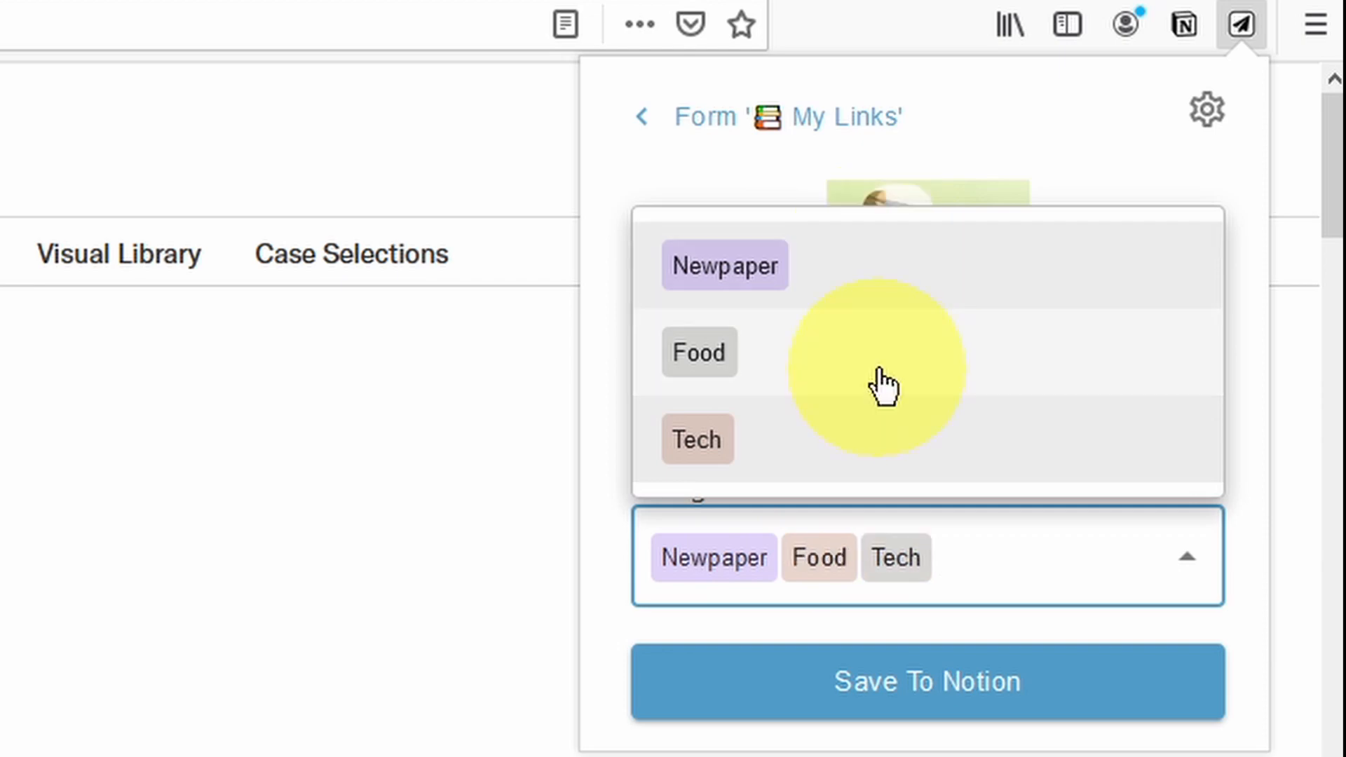
# Step: Reduce the article's Tags to Newpaper only and save the article to Notion
pyautogui.click(1196, 618)
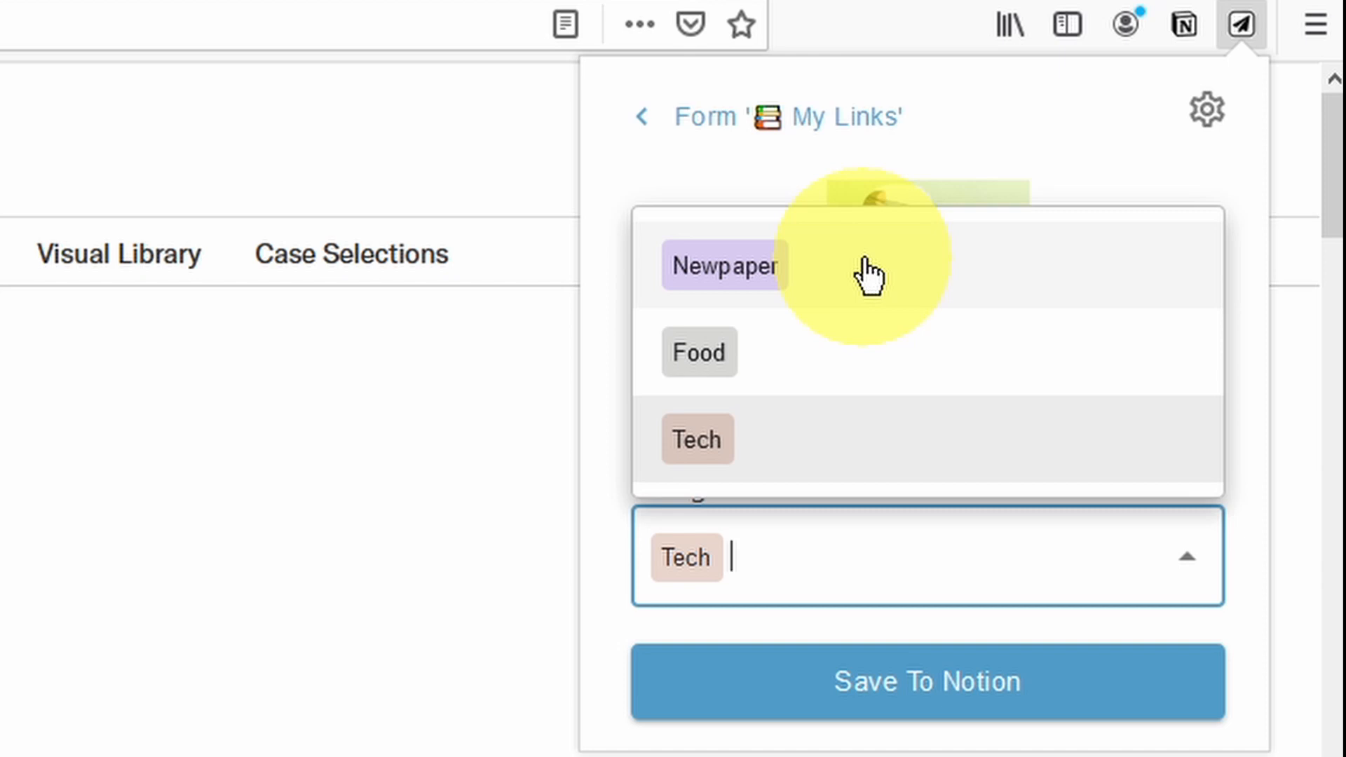
pyautogui.click(869, 275)
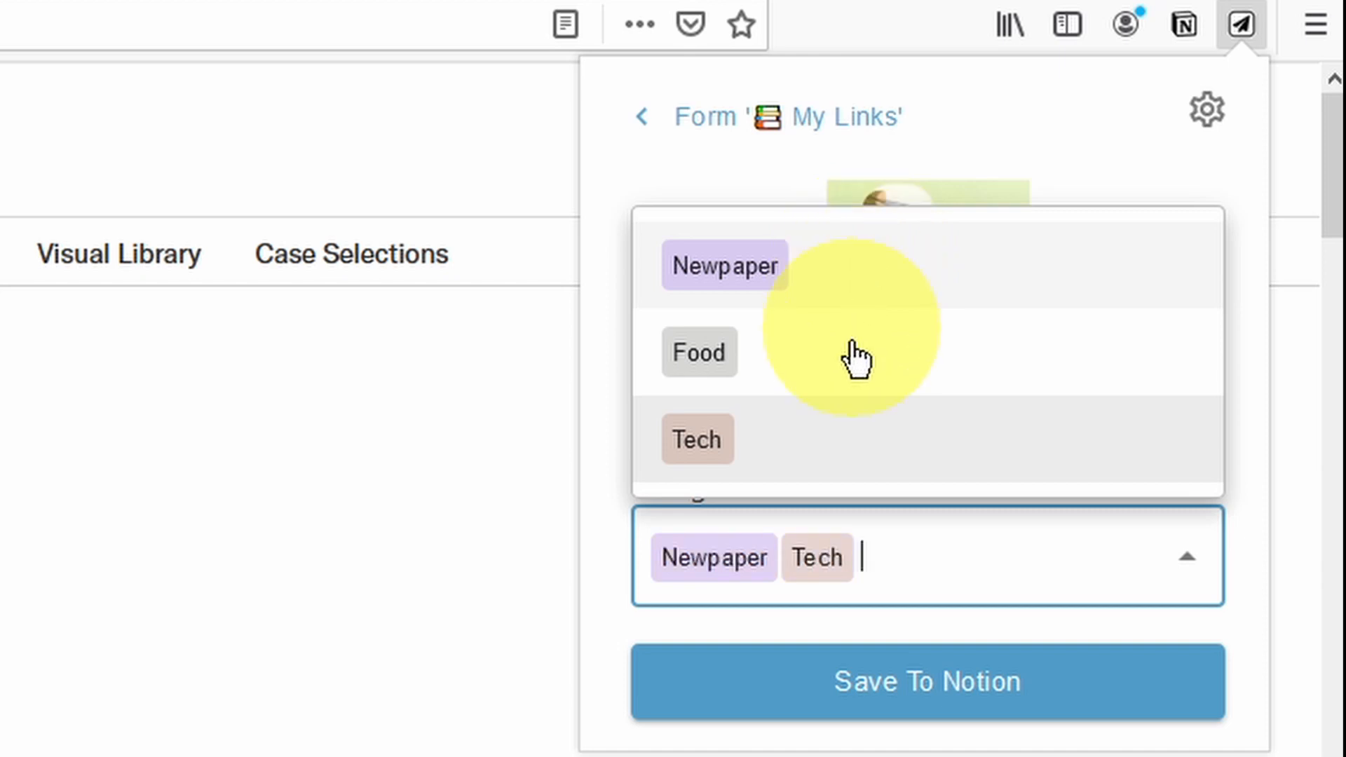
pyautogui.click(843, 438)
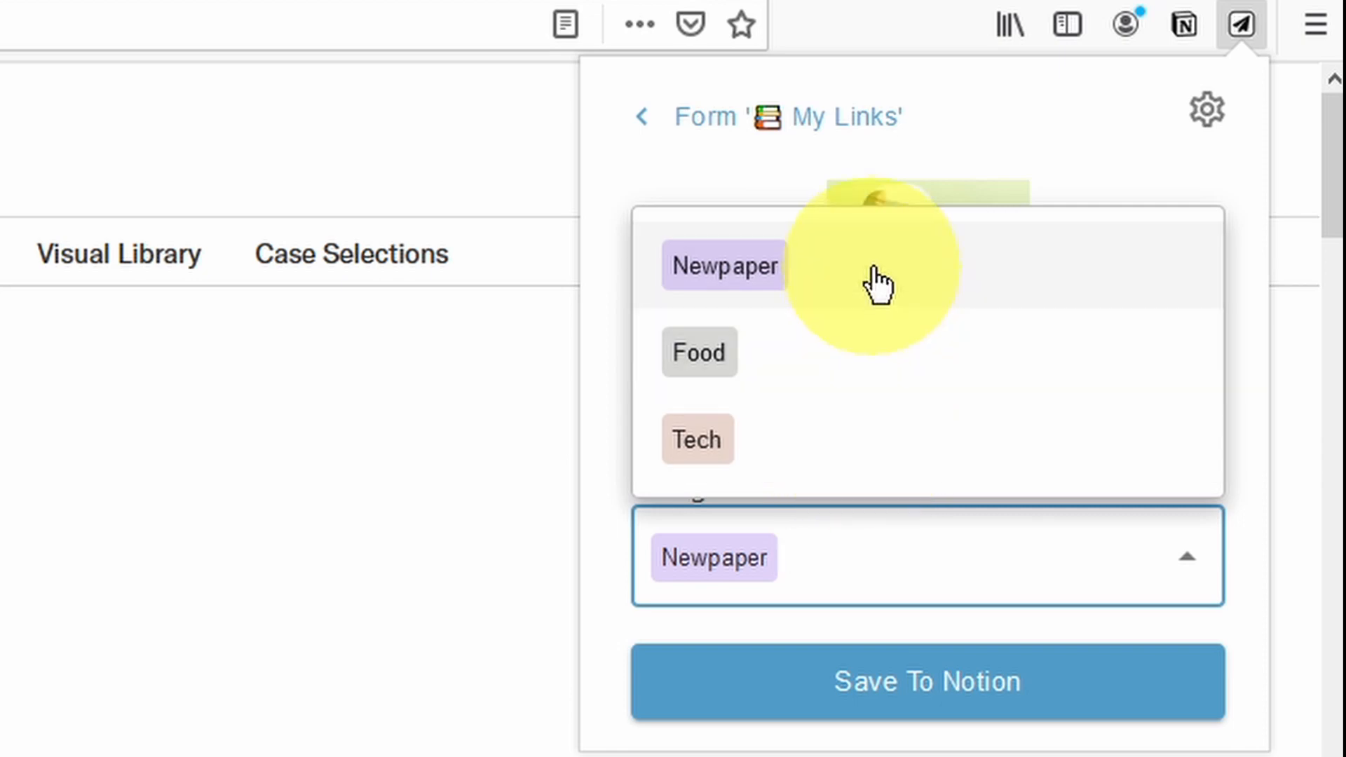
pyautogui.click(1182, 627)
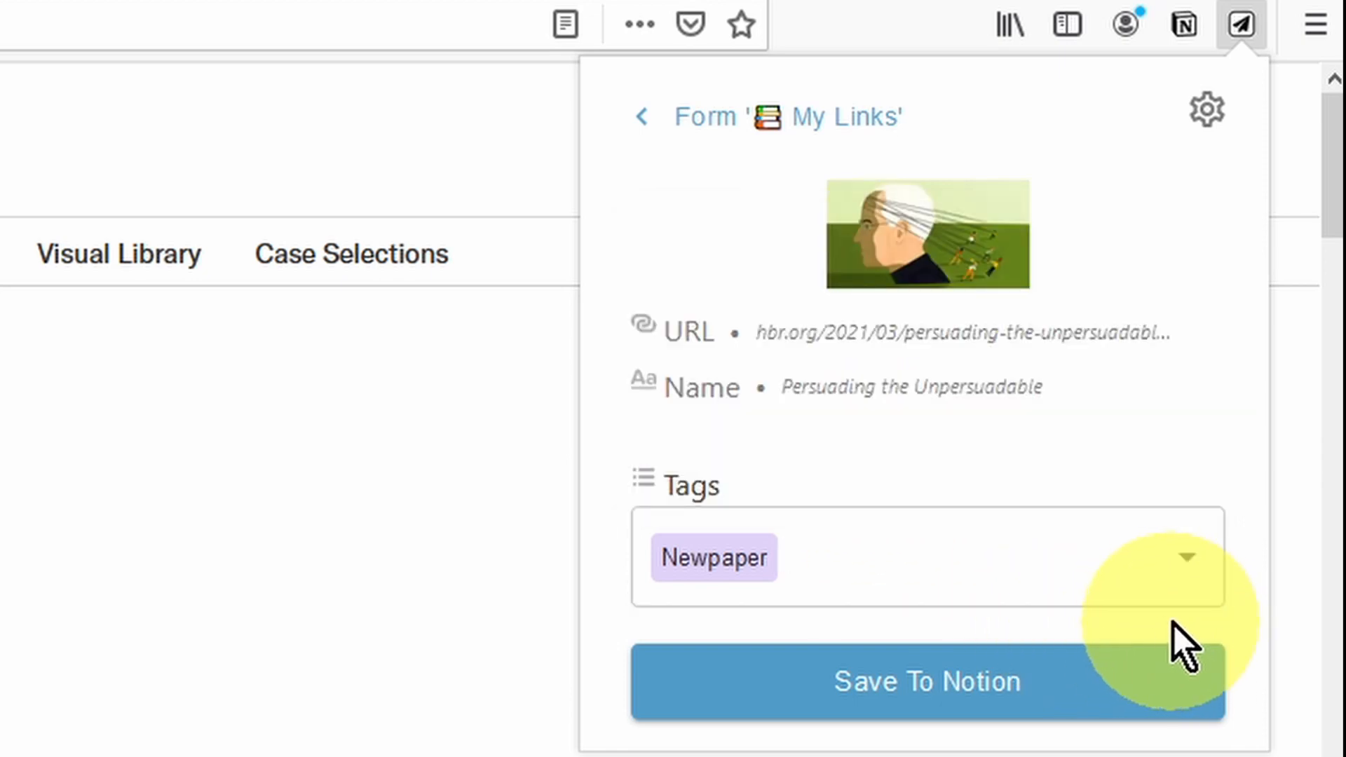
pyautogui.click(991, 703)
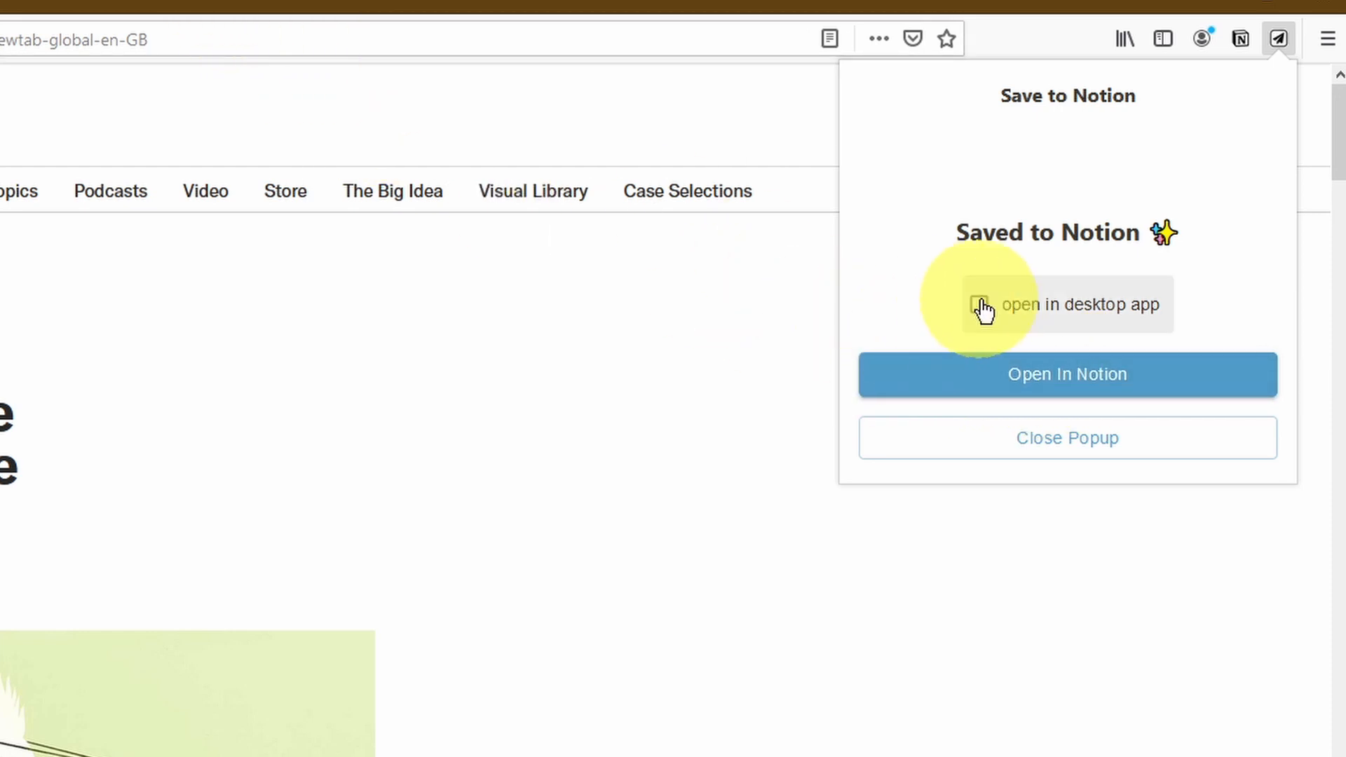
# Step: Enable opening in the desktop app and open the saved article in a maximized Notion window
pyautogui.click(1044, 314)
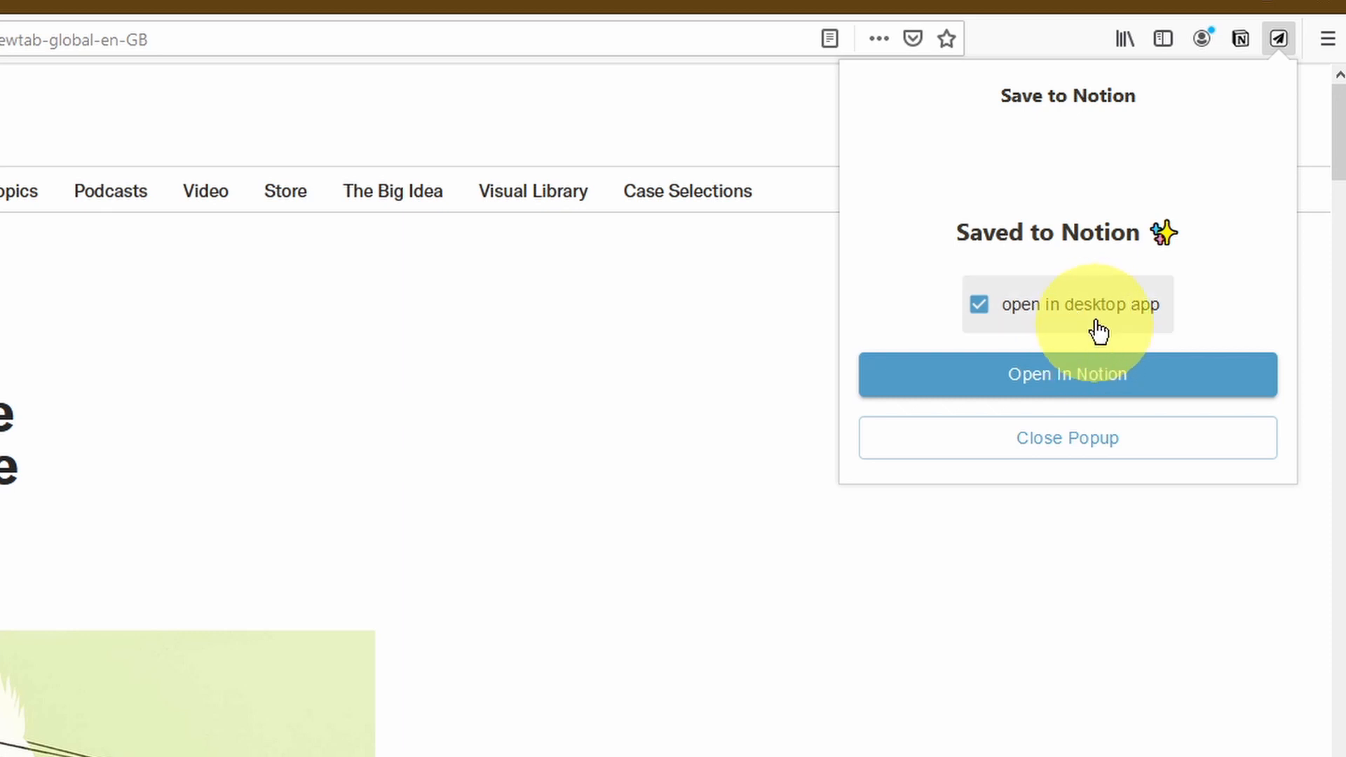
pyautogui.click(996, 384)
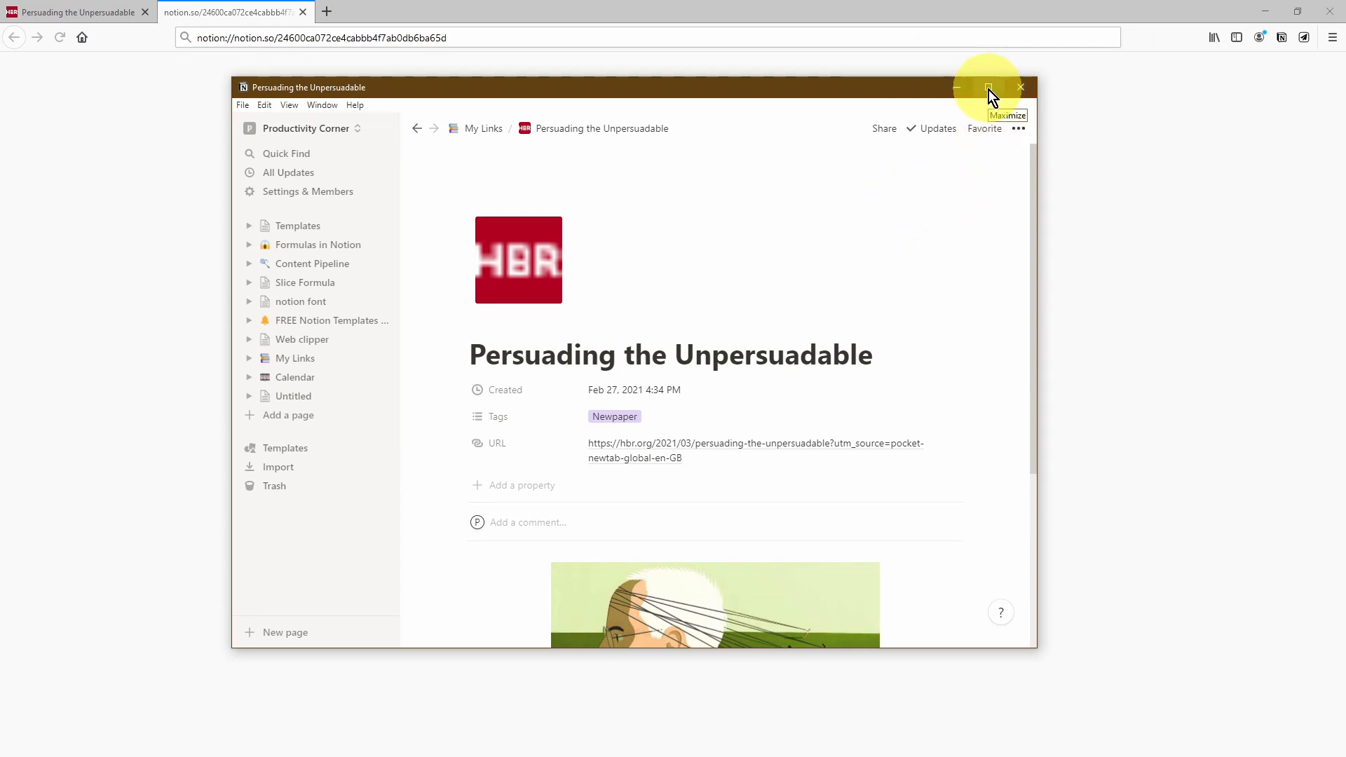
pyautogui.click(988, 90)
# Step: Review the saved article page's icon, title, Tags, URL and image in Notion
pyautogui.scroll(-2, 928, 254)
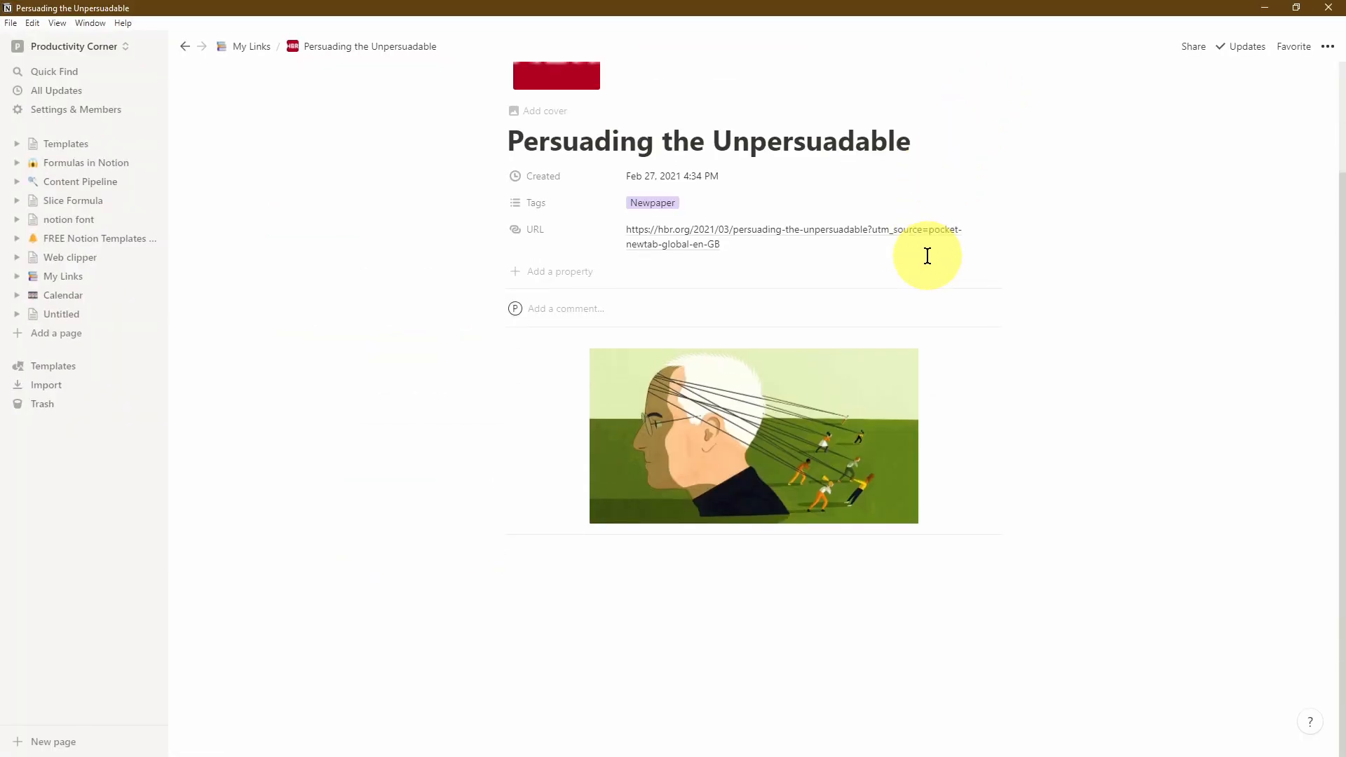
pyautogui.scroll(2, 927, 255)
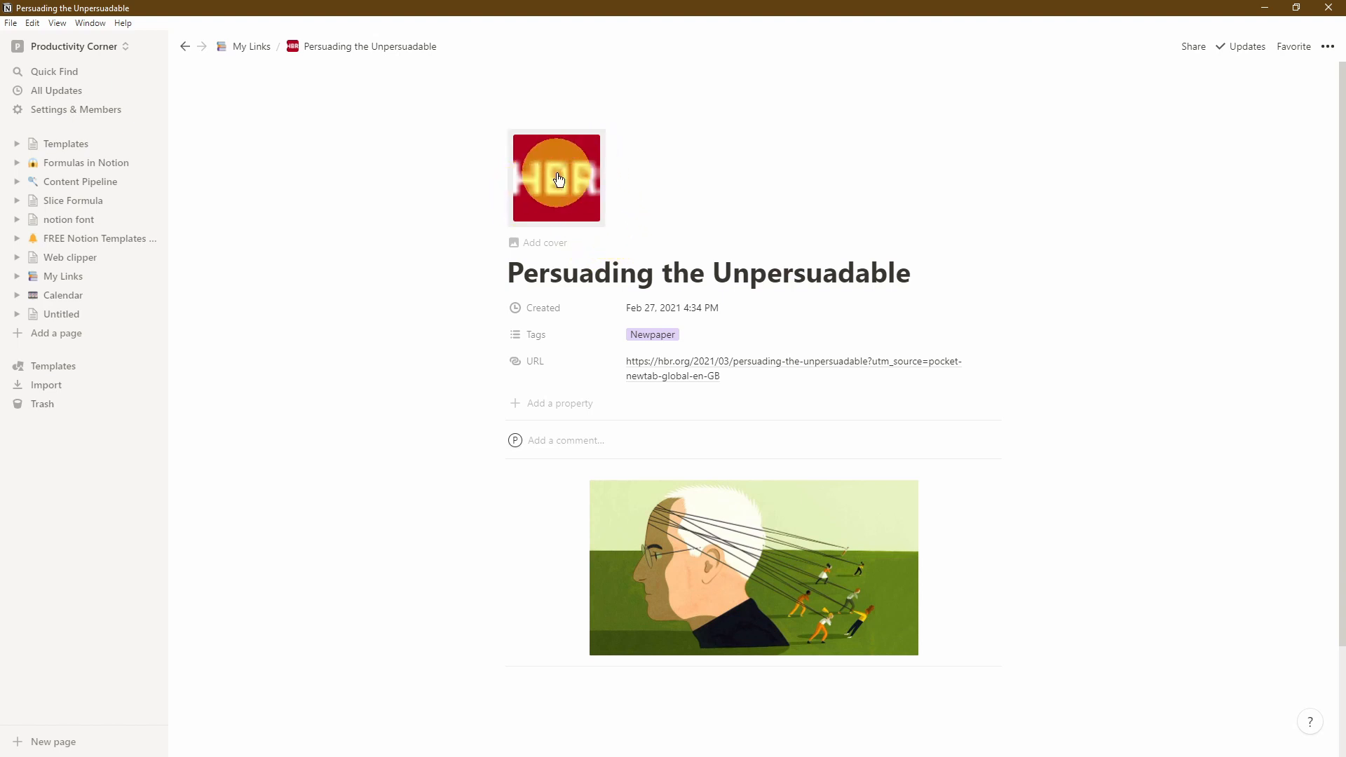
pyautogui.hotkey('alt', 'Tab')
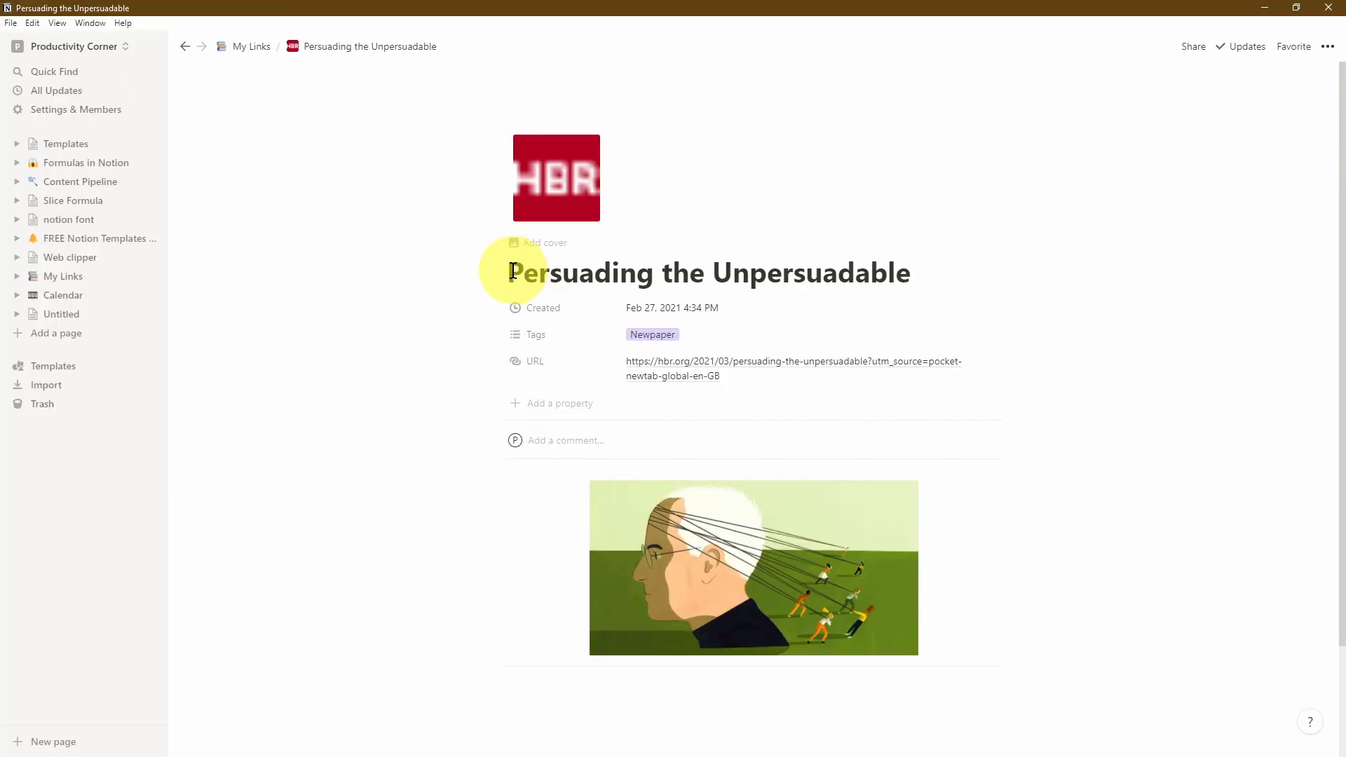
pyautogui.moveTo(513, 271); pyautogui.dragTo(914, 270)
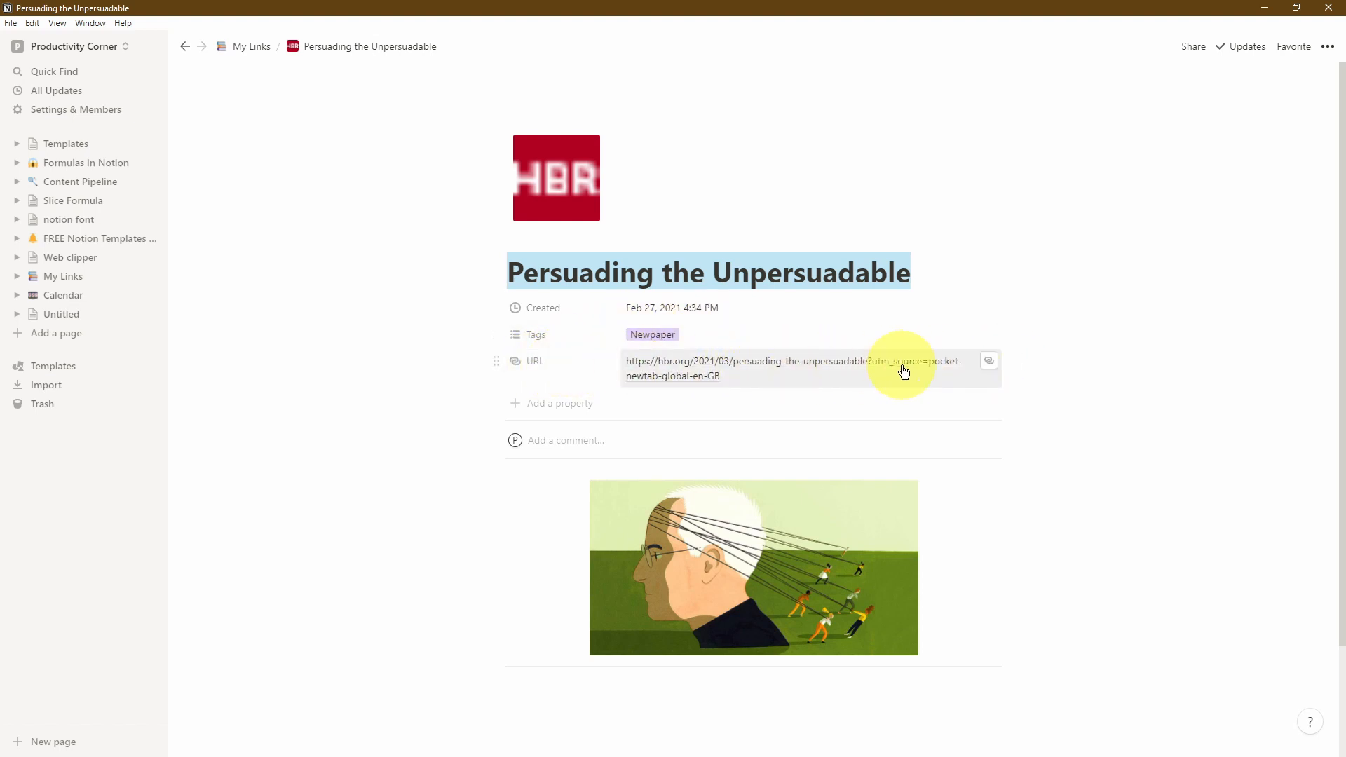
pyautogui.scroll(-2, 596, 422)
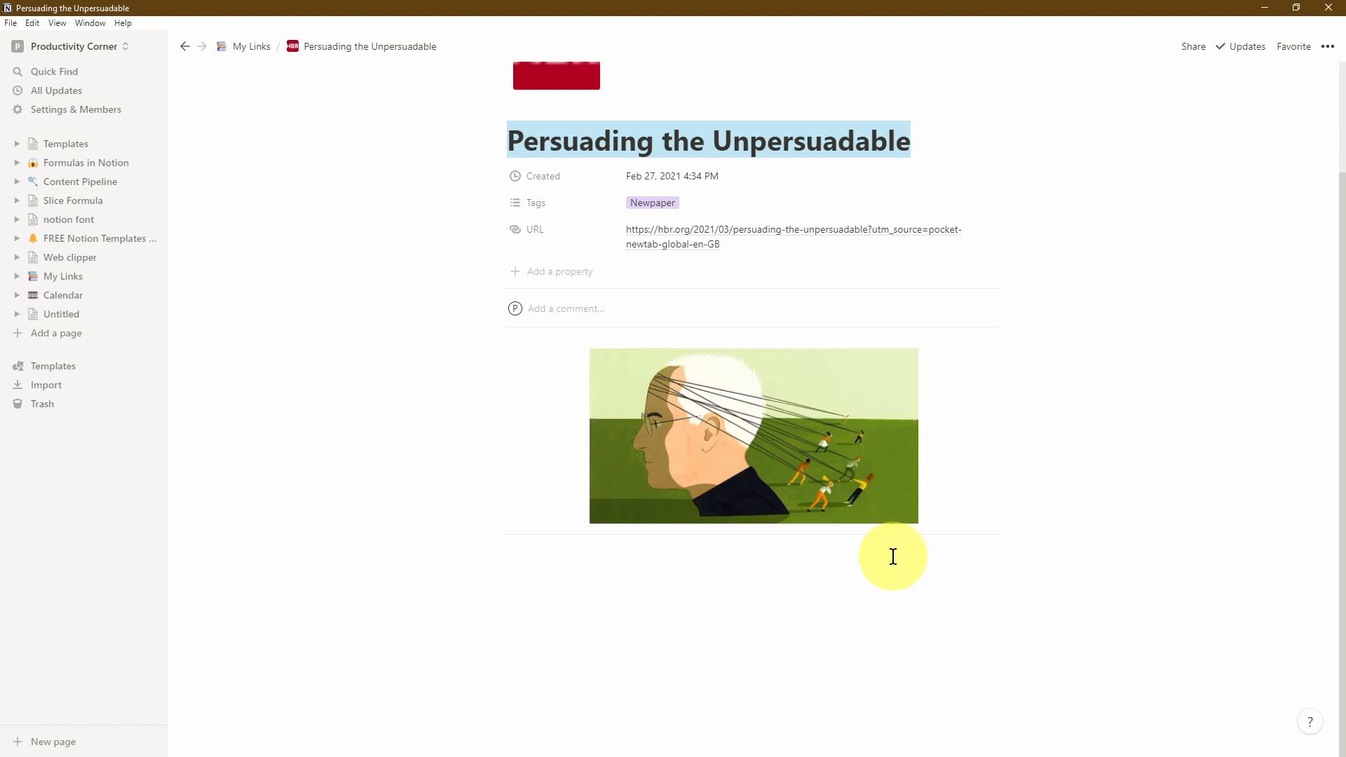
# Step: Switch to Firefox, enable Save Page Content in the My Links form settings and save the form
pyautogui.hotkey('alt', 'Tab')
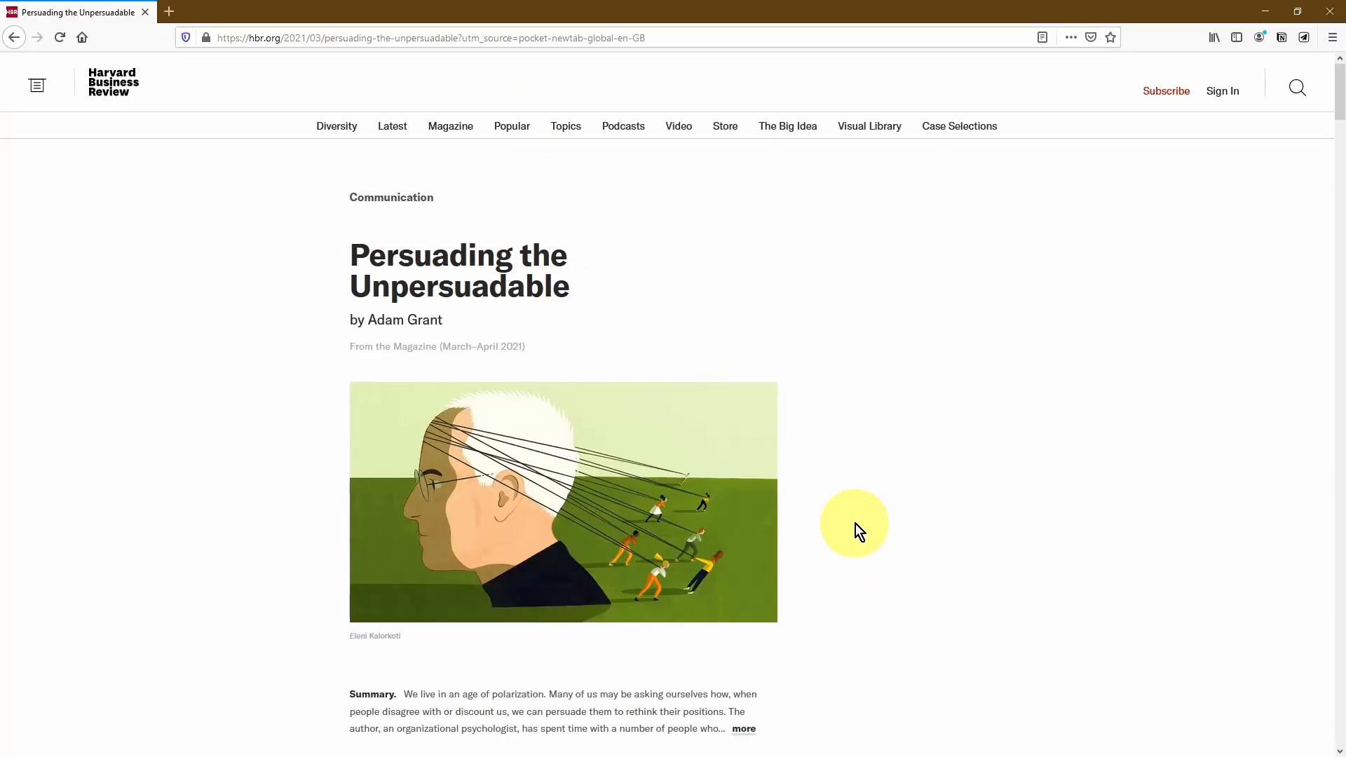
pyautogui.click(1302, 40)
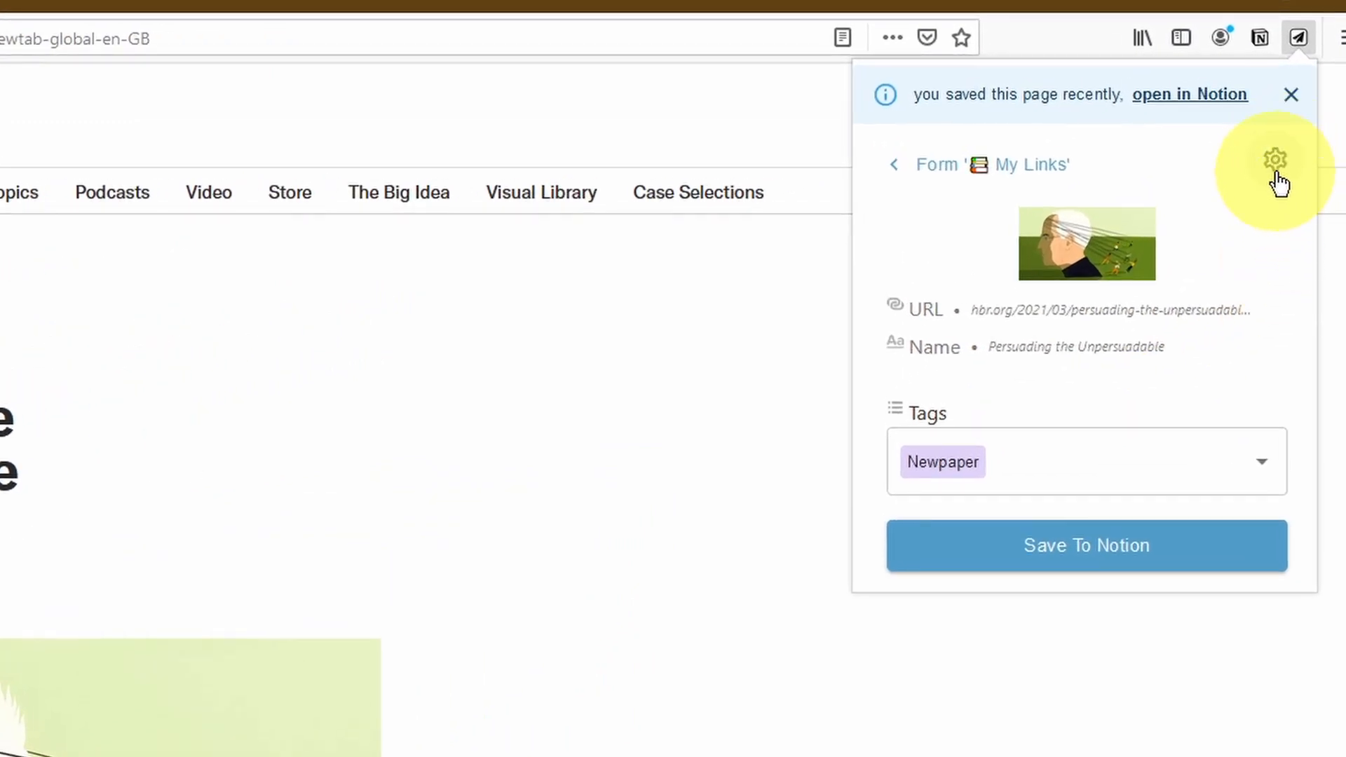
pyautogui.click(1275, 169)
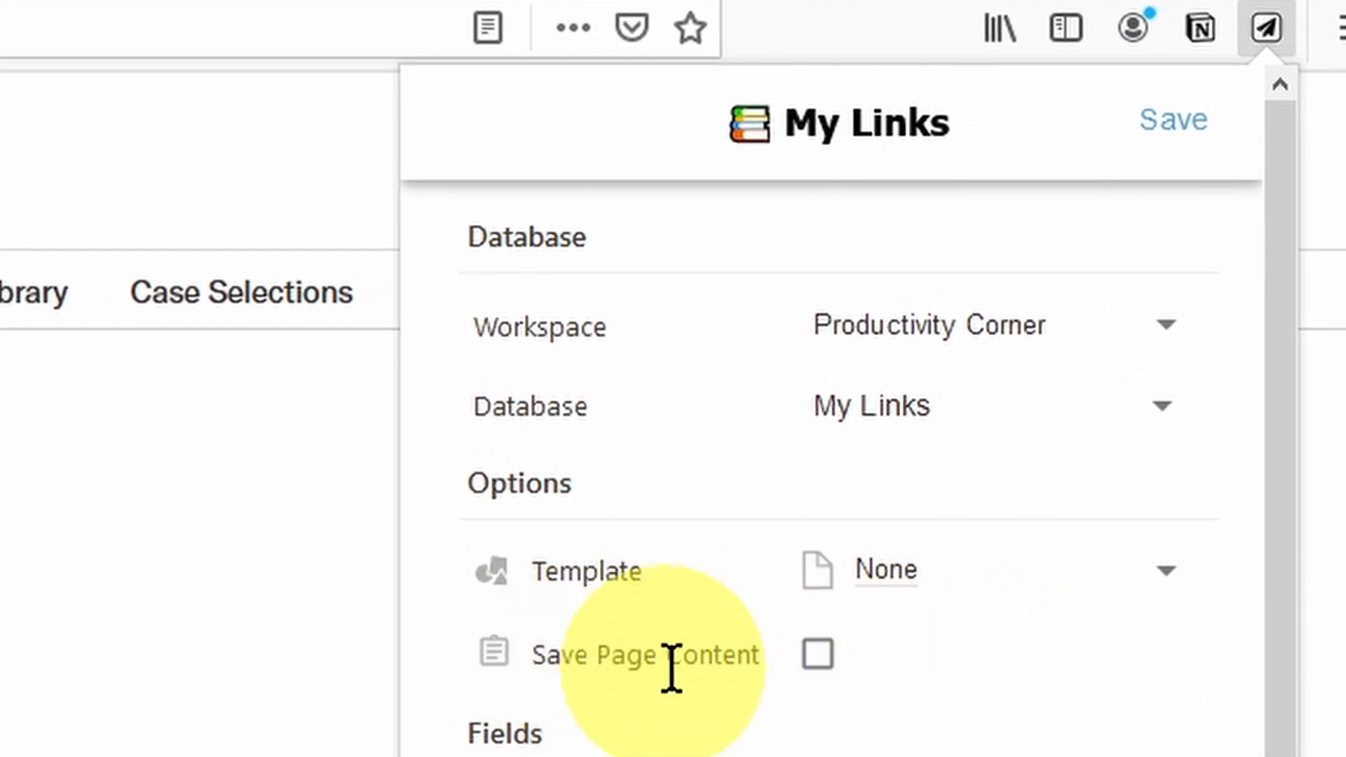
pyautogui.click(825, 661)
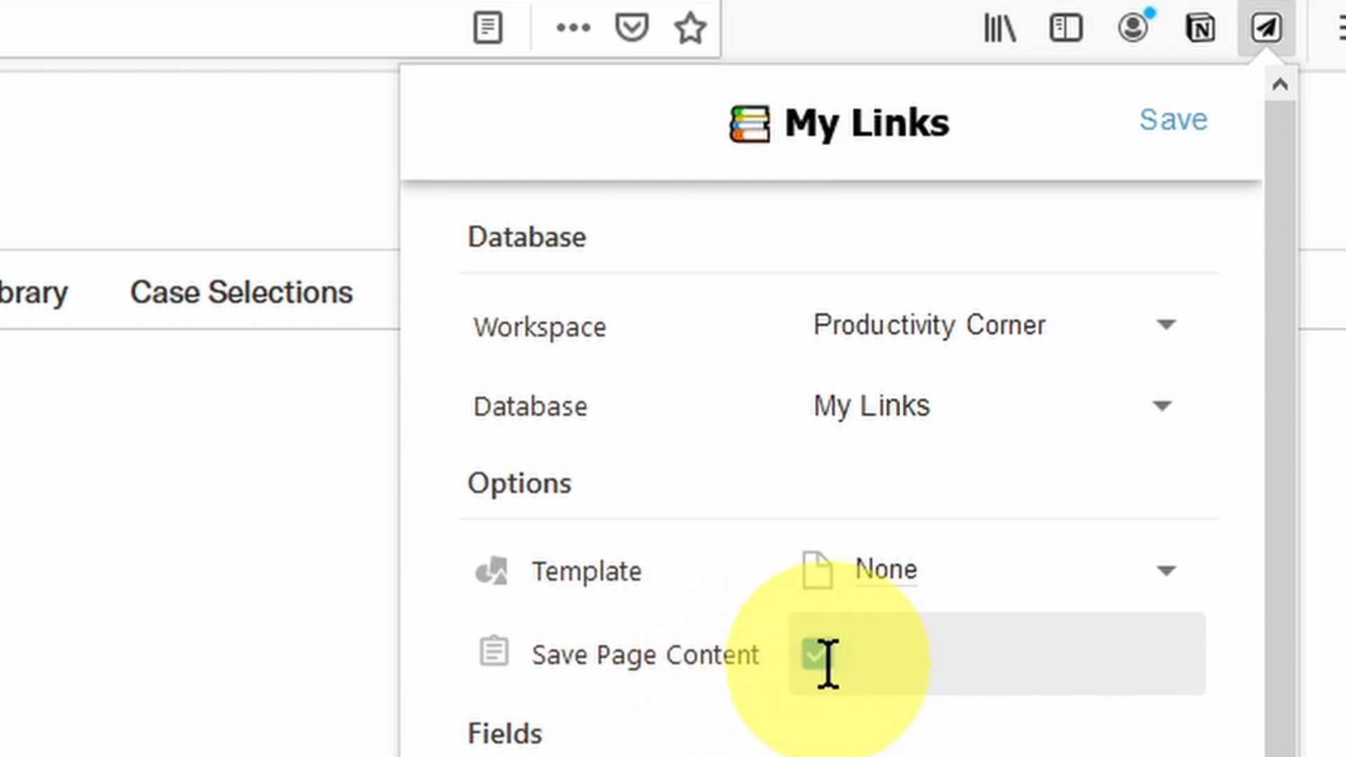
pyautogui.click(1183, 121)
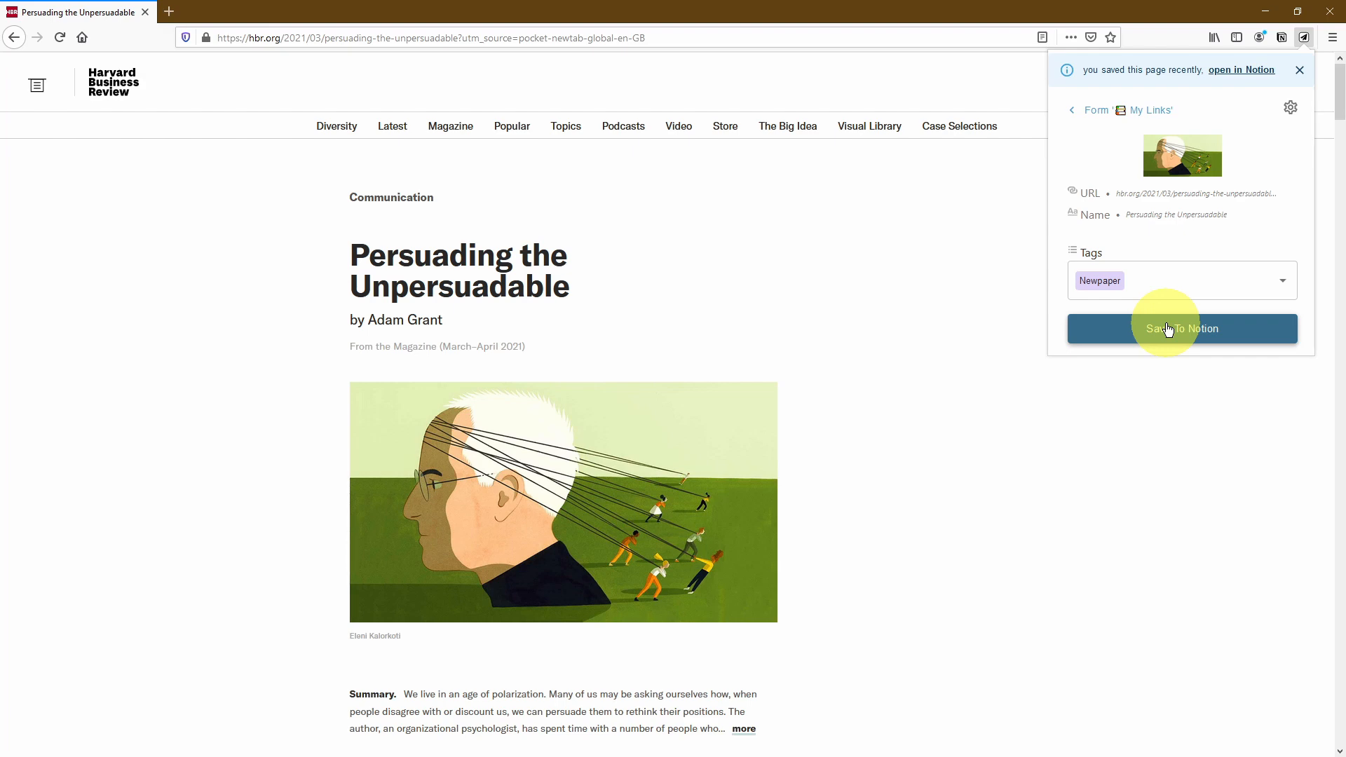
# Step: Save the article to Notion again and open it in the desktop app, always using Notion for notion links
pyautogui.click(1167, 329)
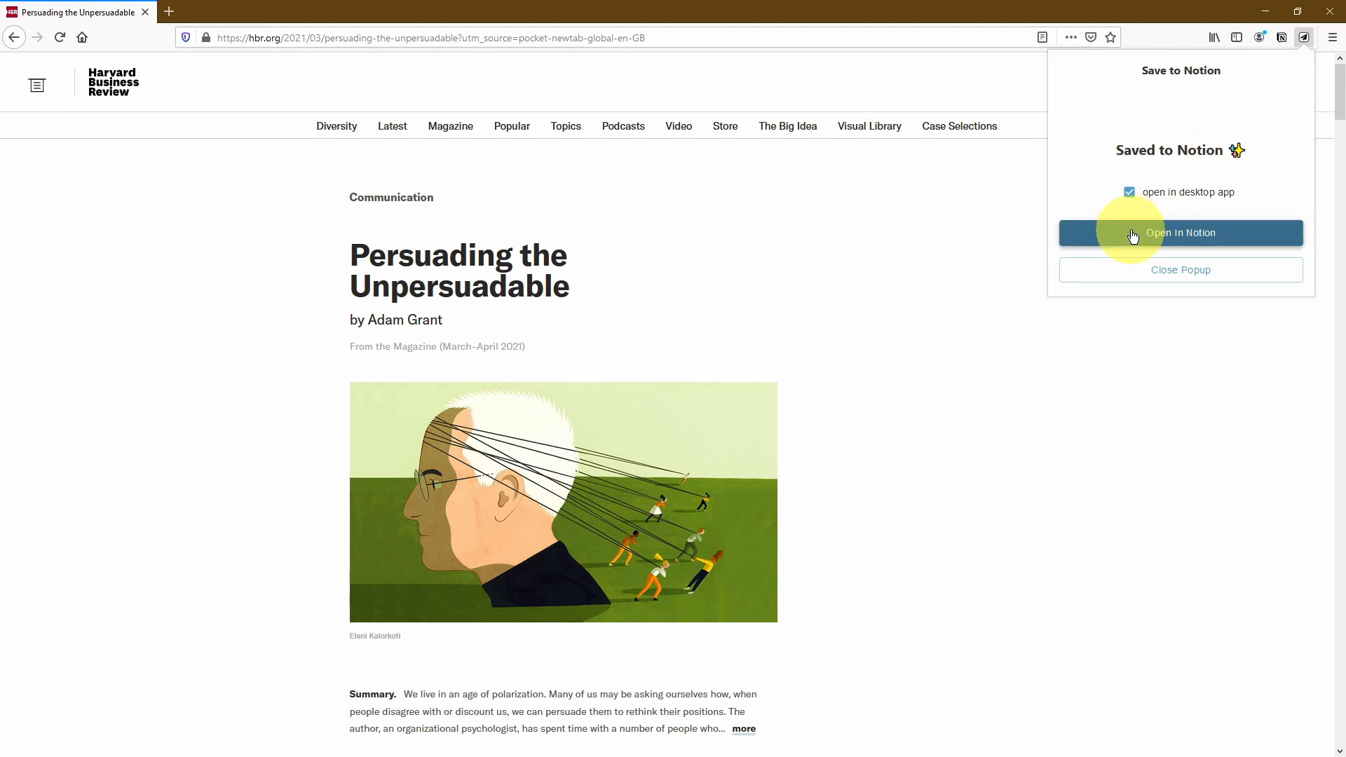
pyautogui.click(1132, 235)
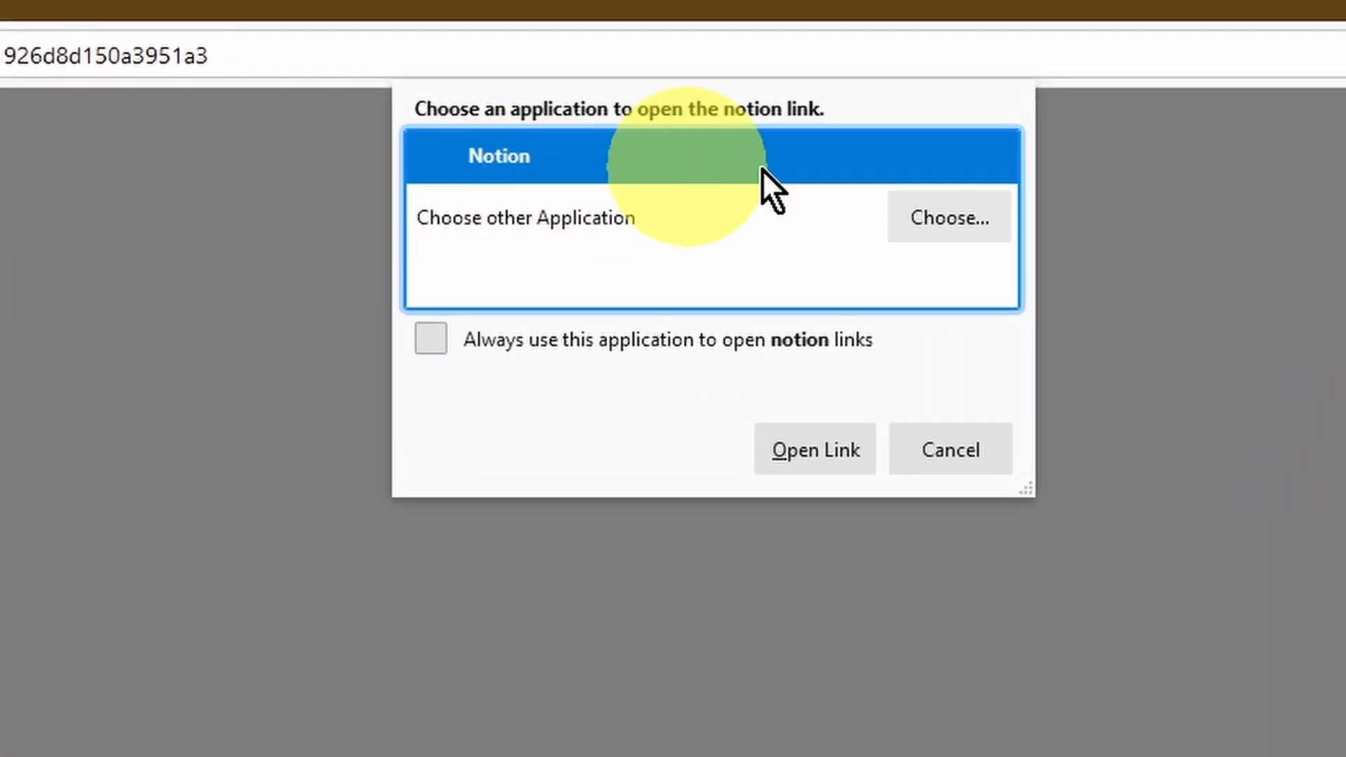
pyautogui.click(431, 340)
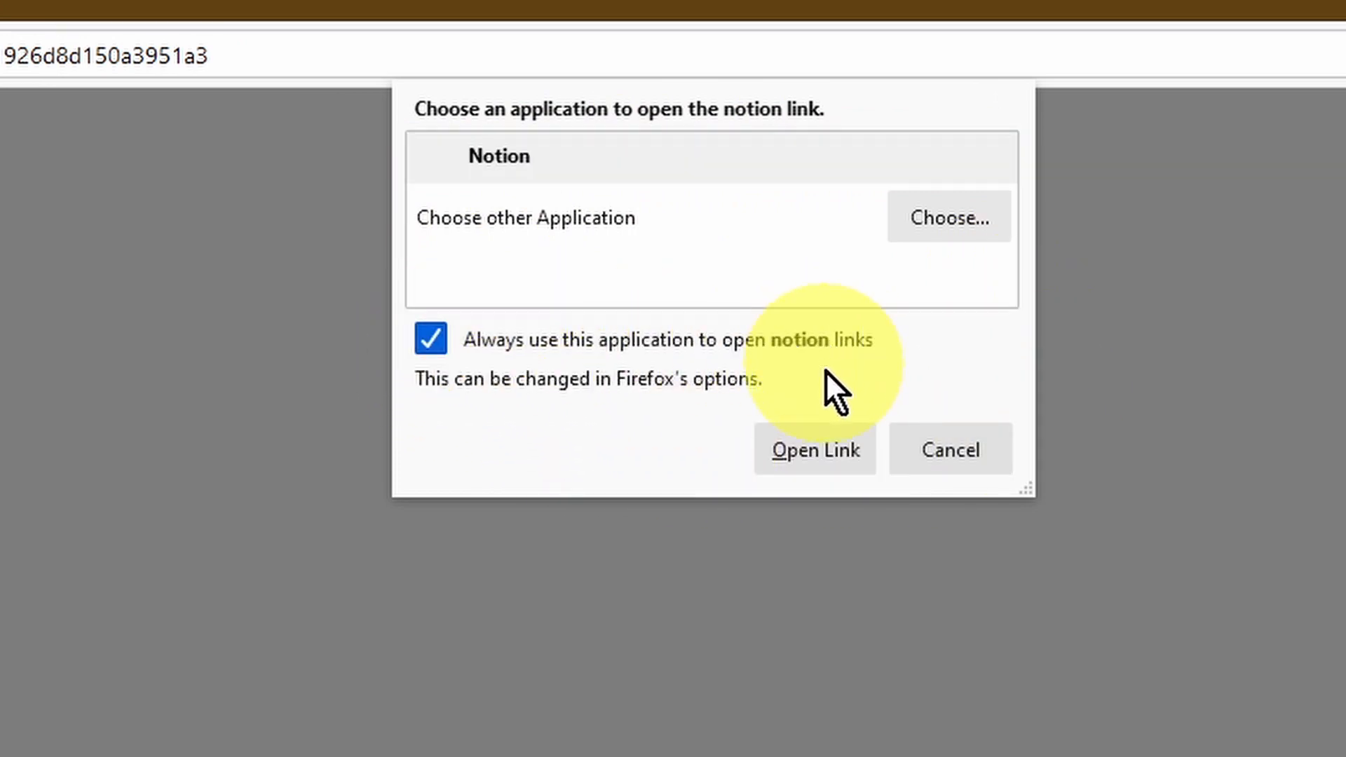
pyautogui.click(831, 440)
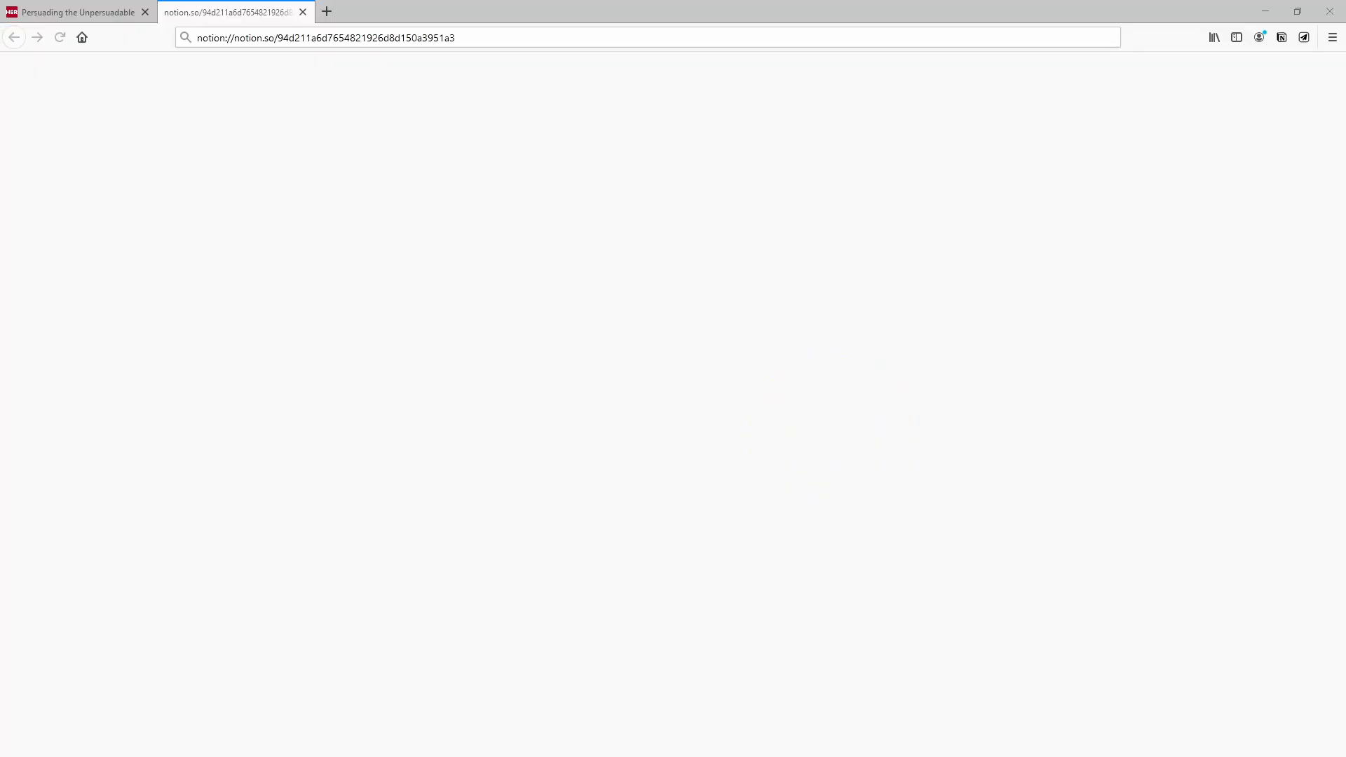
pyautogui.moveTo(69, 70); pyautogui.dragTo(813, 66)
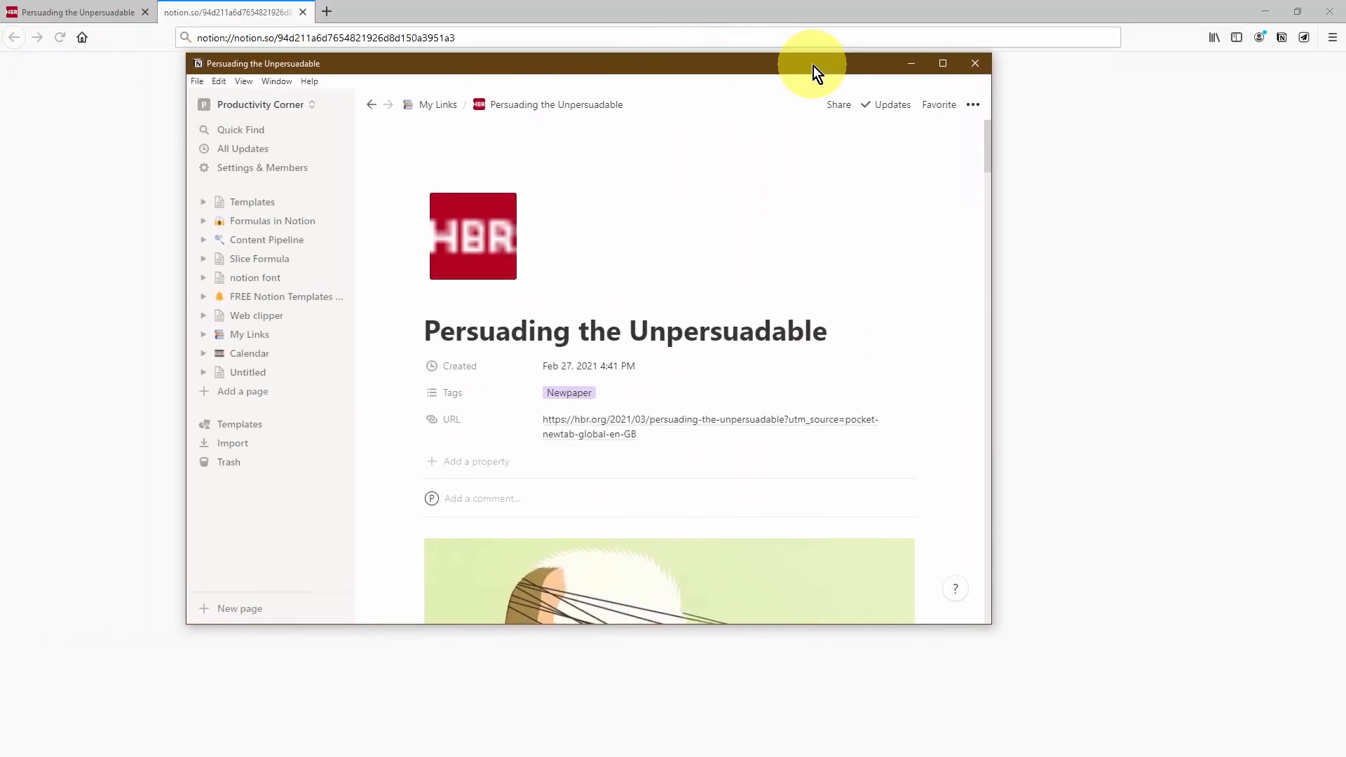
pyautogui.click(941, 64)
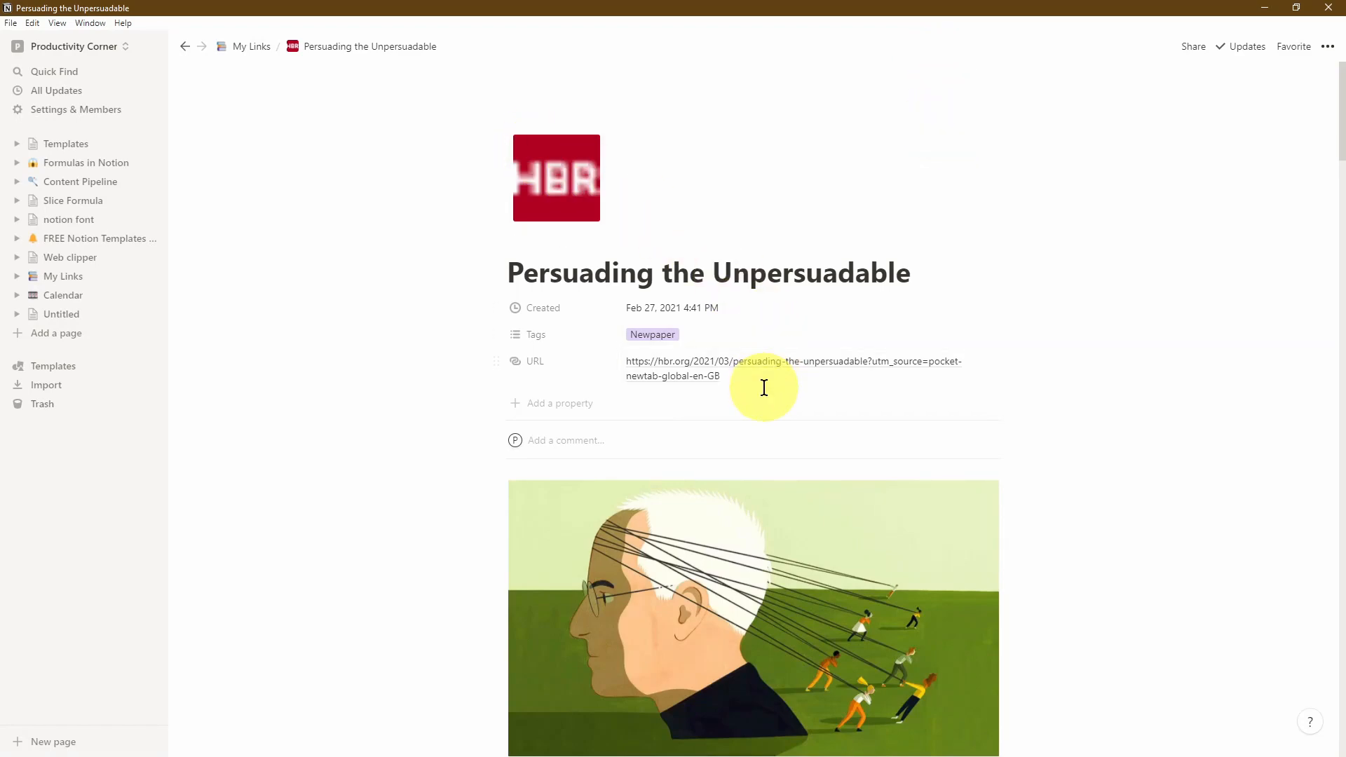
# Step: Read through the newly saved page to examine the captured article text and images
pyautogui.scroll(-5, 763, 389)
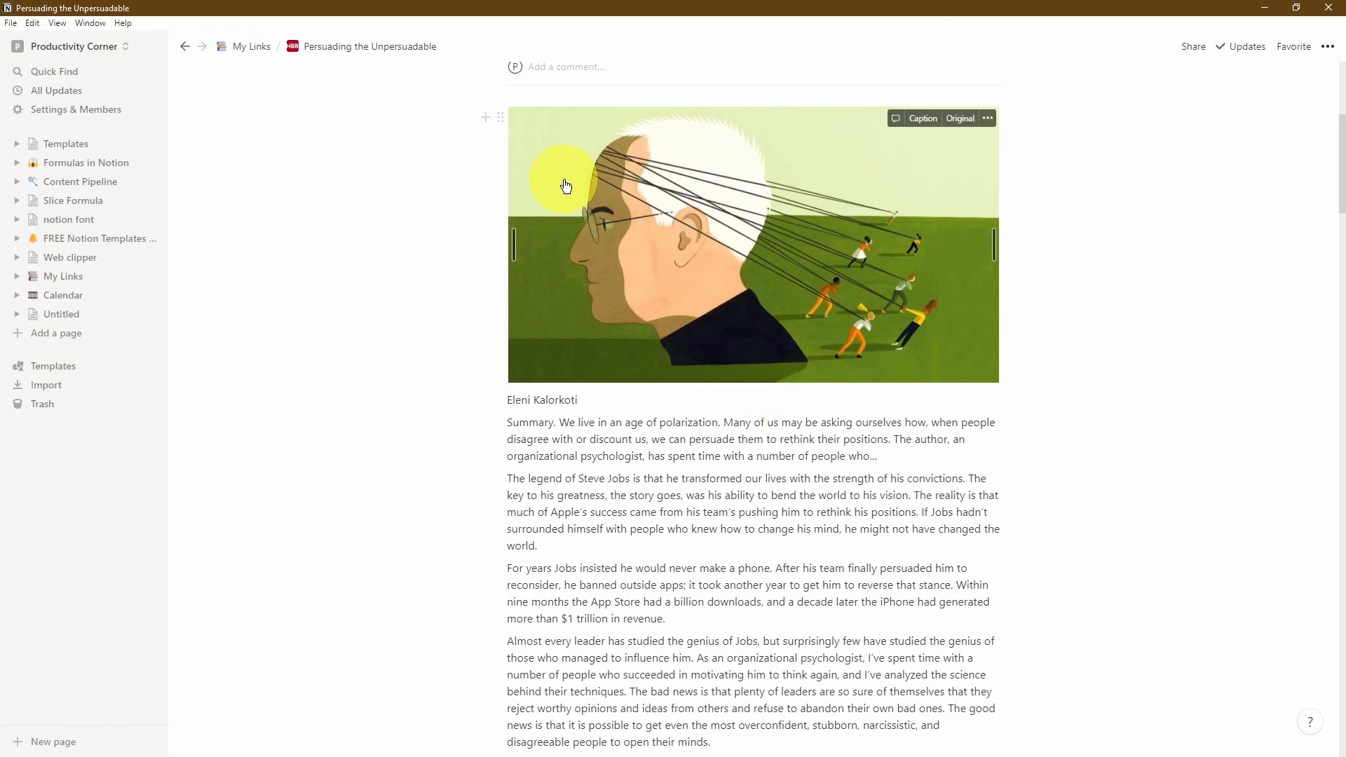
pyautogui.scroll(-3, 582, 386)
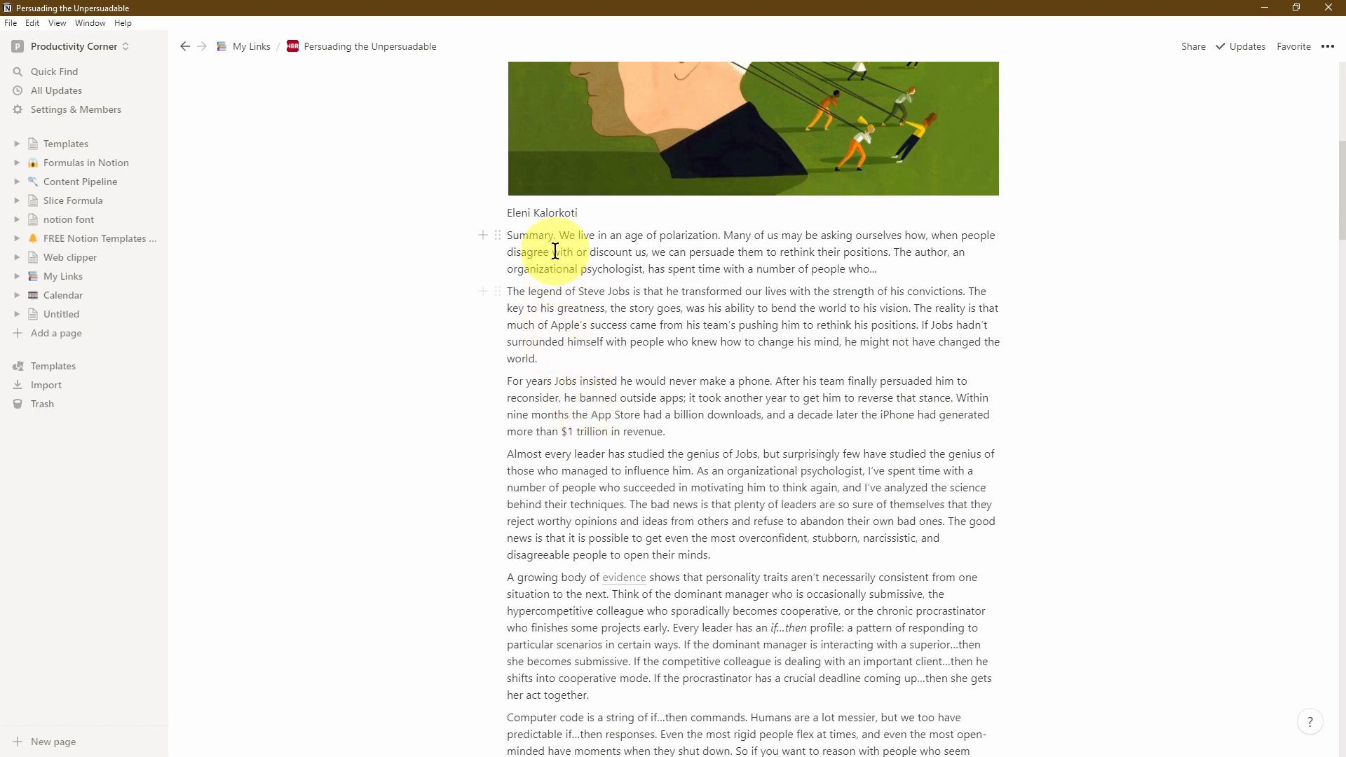
pyautogui.moveTo(554, 235); pyautogui.dragTo(766, 570)
pyautogui.scroll(-2, 761, 554)
pyautogui.scroll(-20, 764, 539)
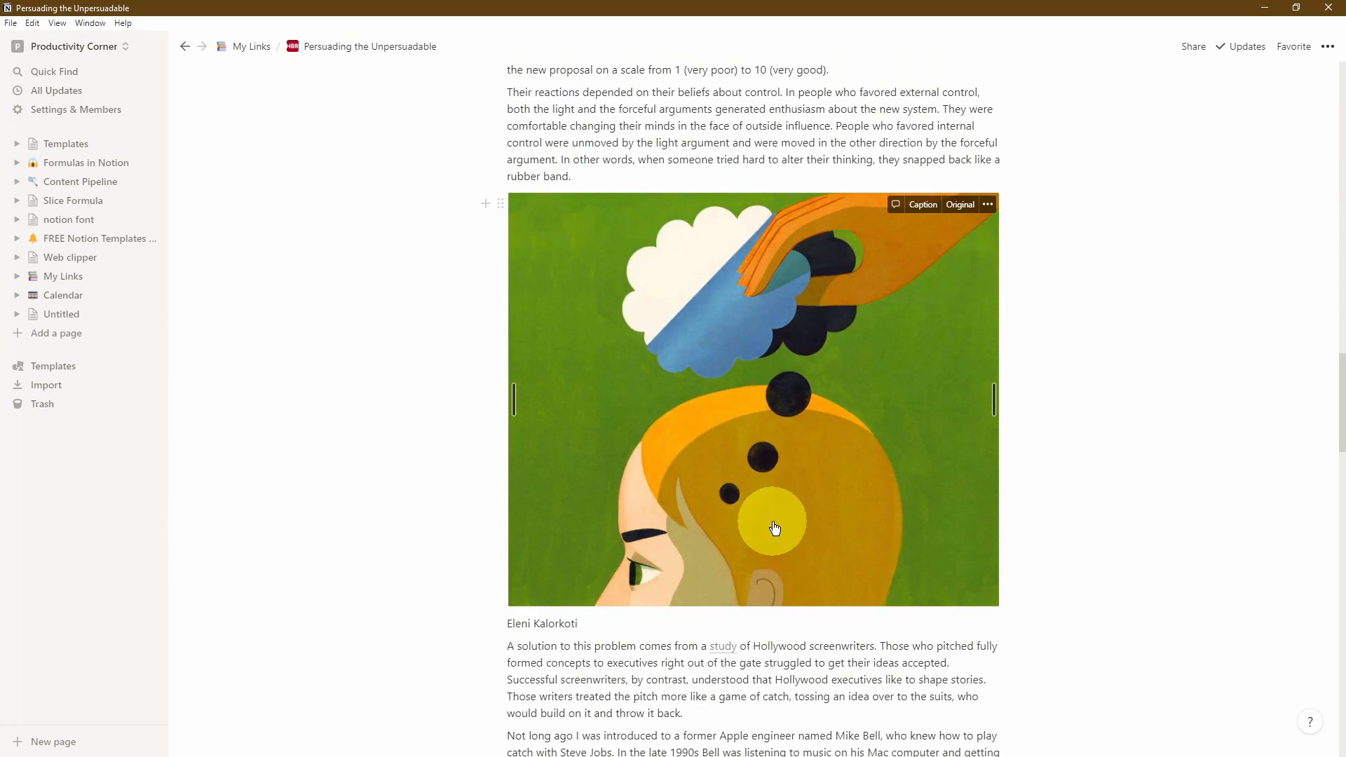
pyautogui.scroll(-20, 774, 521)
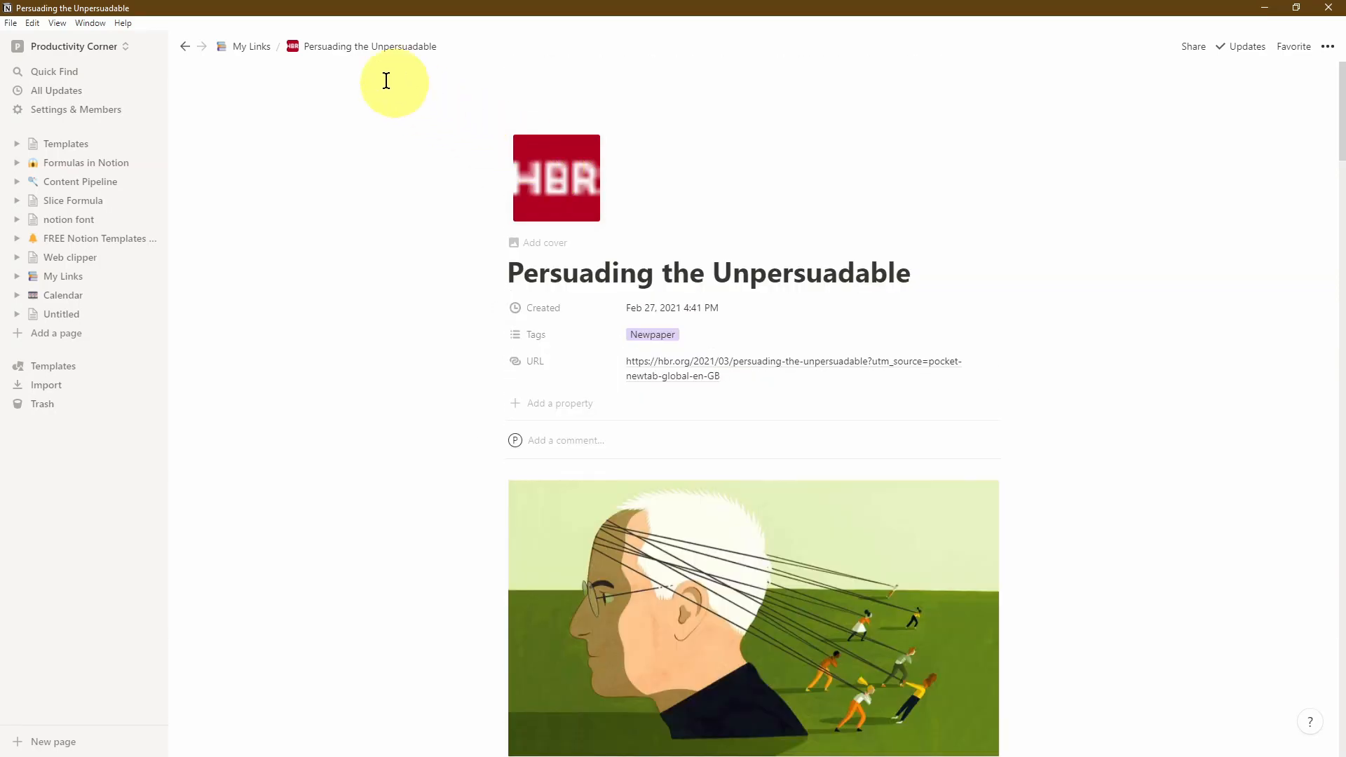
# Step: Open the My Links database and delete the Persuading the Unpersuadable entry created Feb 27, 2021 4:34 PM
pyautogui.click(265, 47)
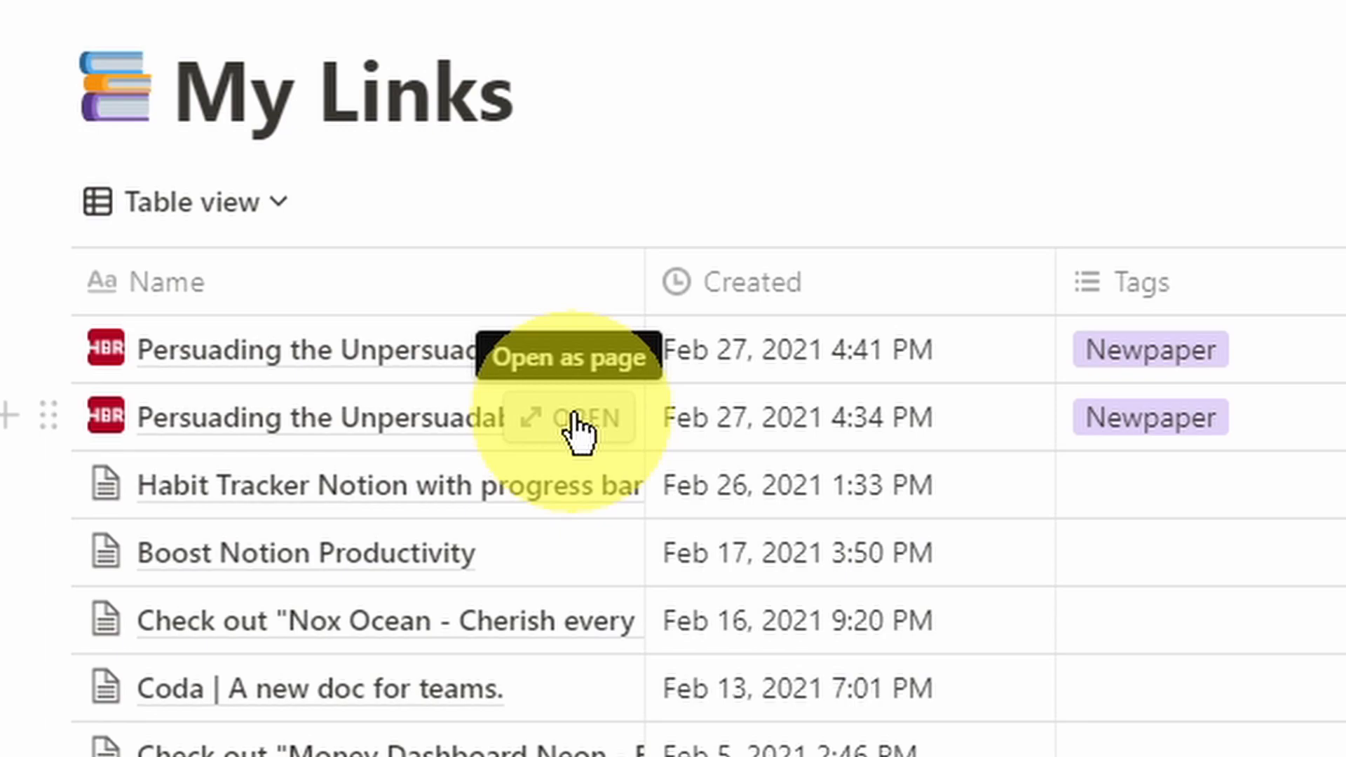
pyautogui.click(573, 419)
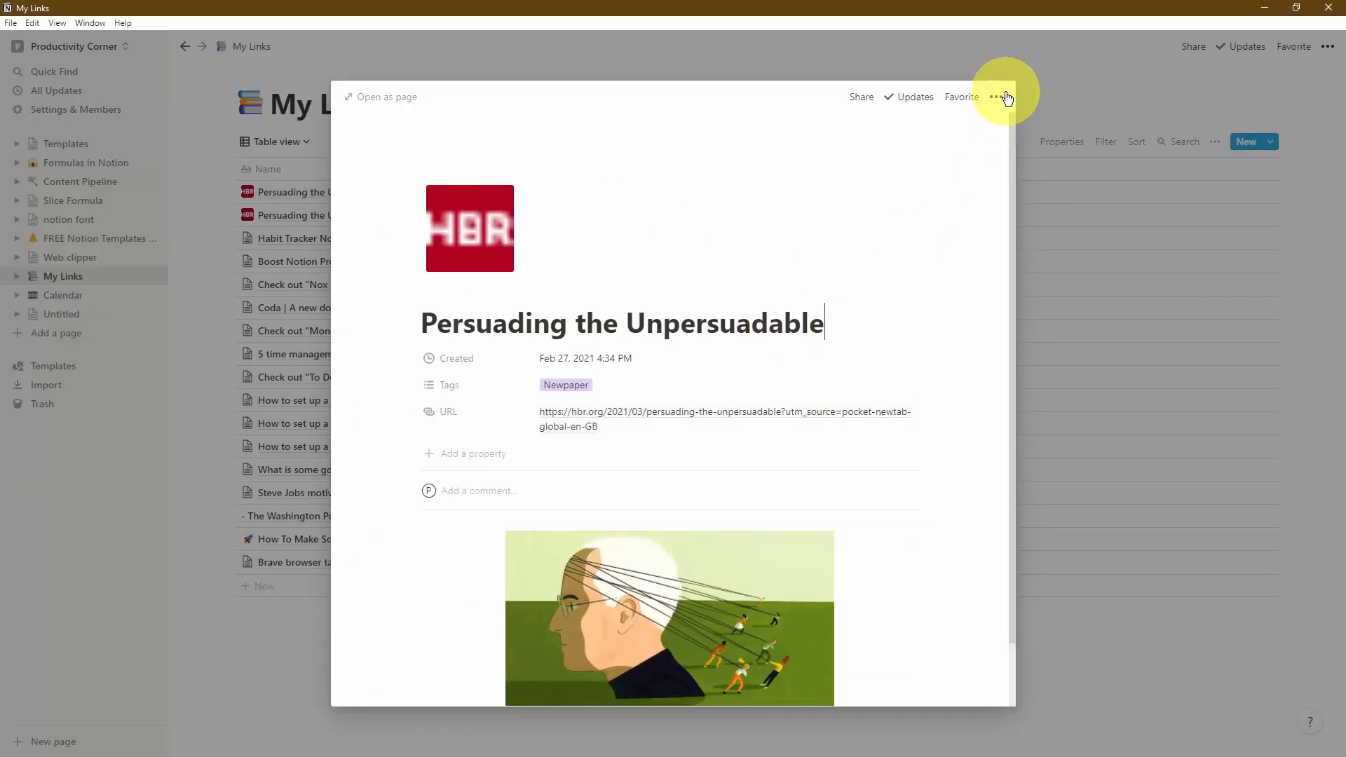
pyautogui.click(995, 98)
pyautogui.click(955, 400)
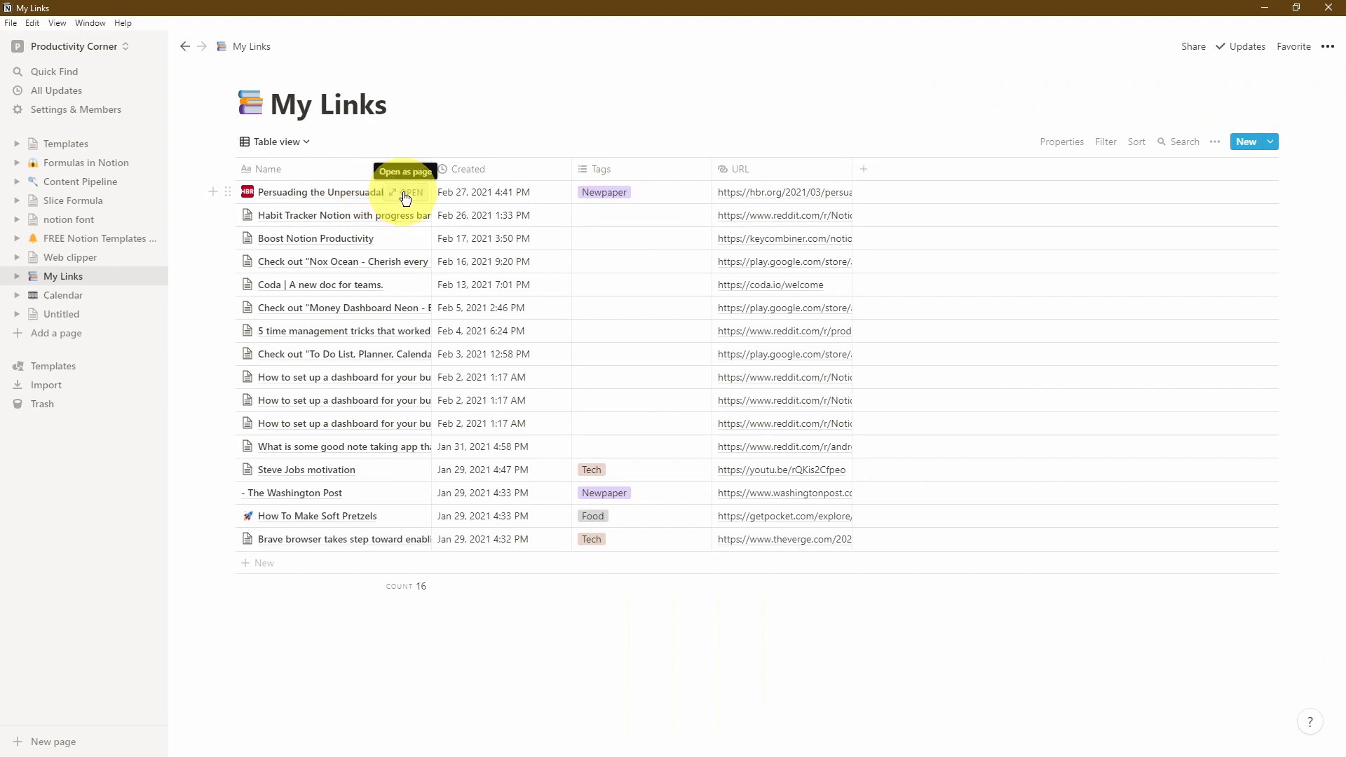
# Step: Examine the remaining Persuading the Unpersuadable entry's page content and its available Tags options
pyautogui.click(403, 193)
pyautogui.scroll(-10, 903, 310)
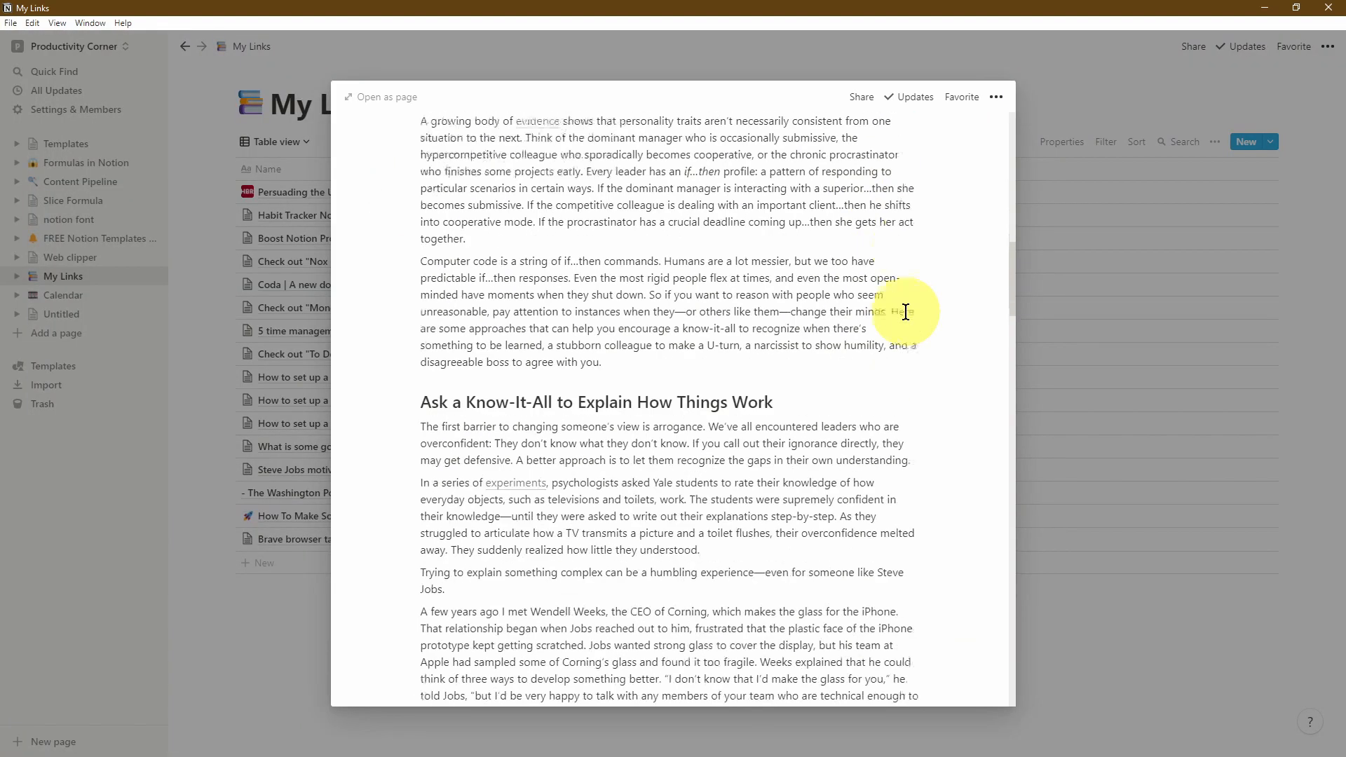
pyautogui.scroll(10, 911, 309)
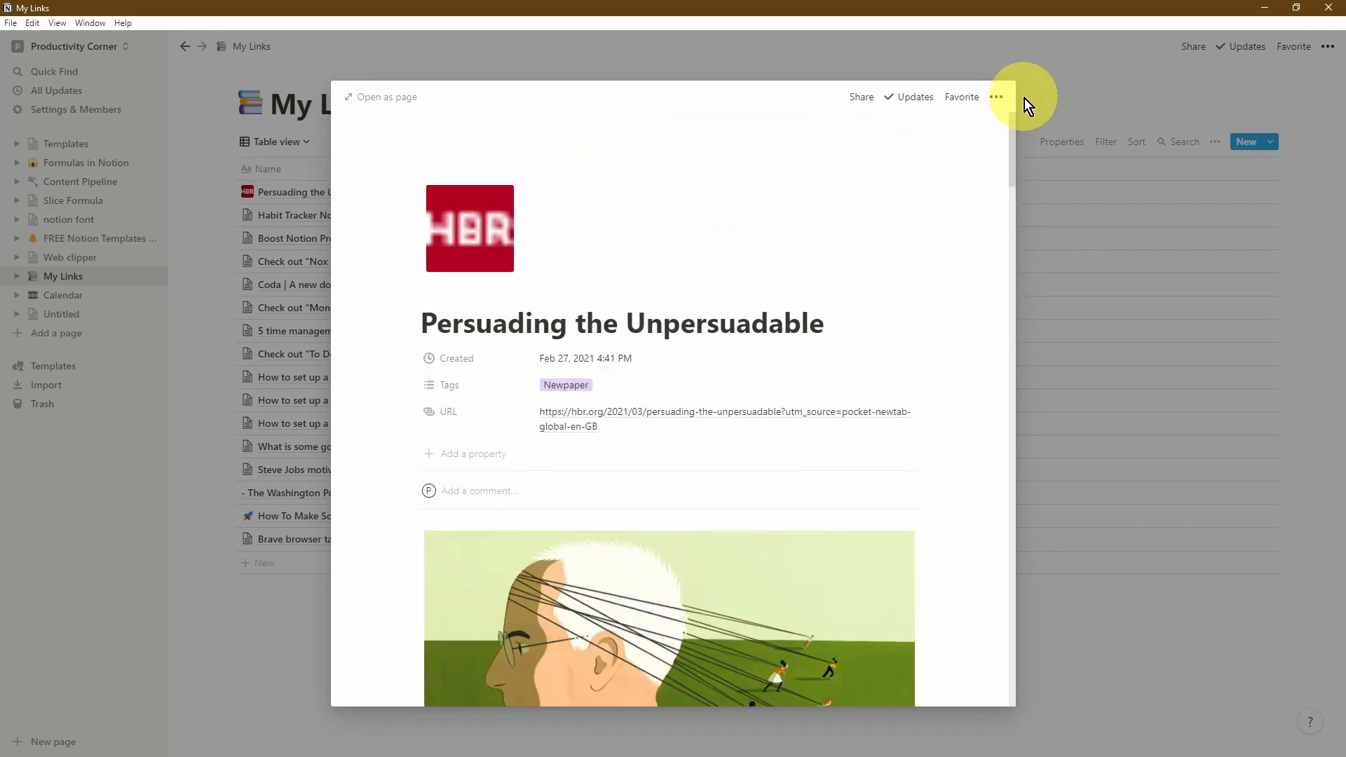
pyautogui.click(1023, 98)
pyautogui.click(715, 256)
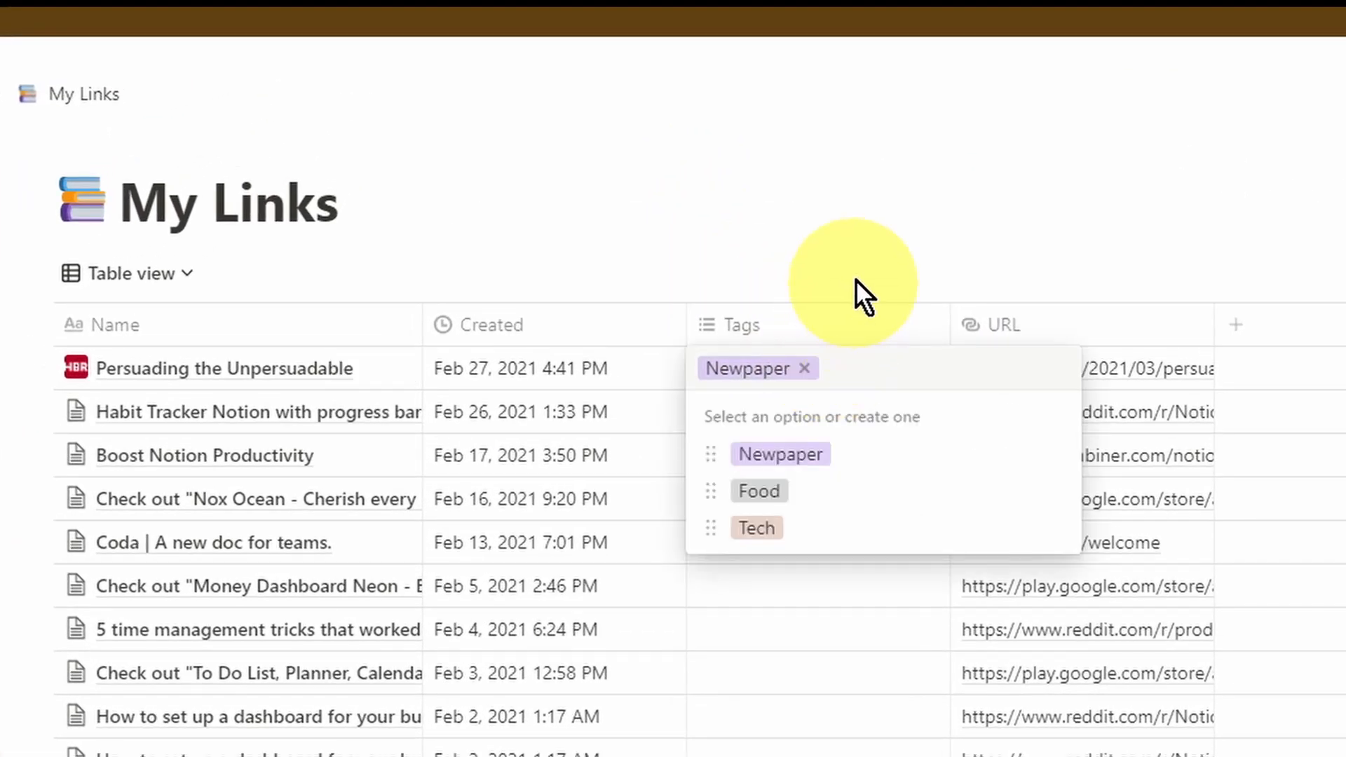
pyautogui.press('Escape')
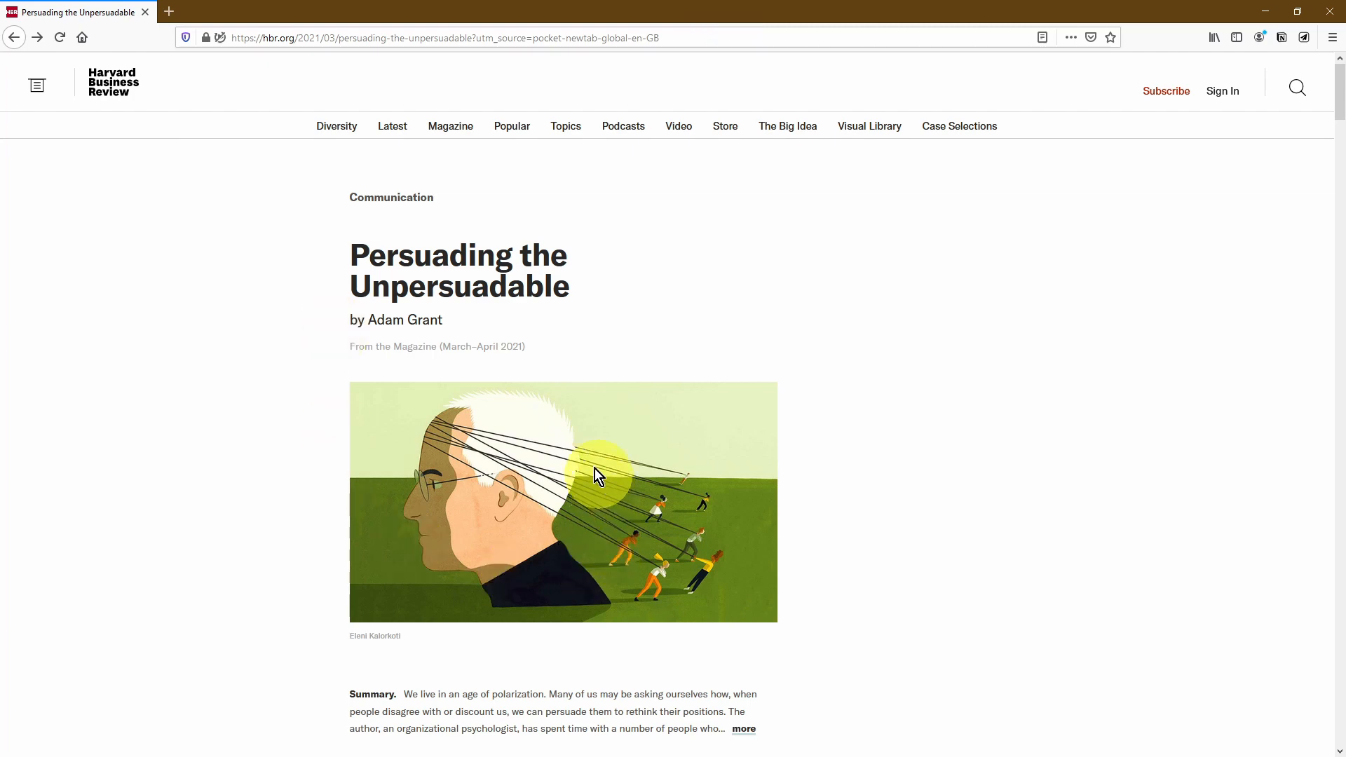
# Step: Open the HBR Case Study: Competing Against Bling video page and bring up its My Links save form
pyautogui.click(683, 133)
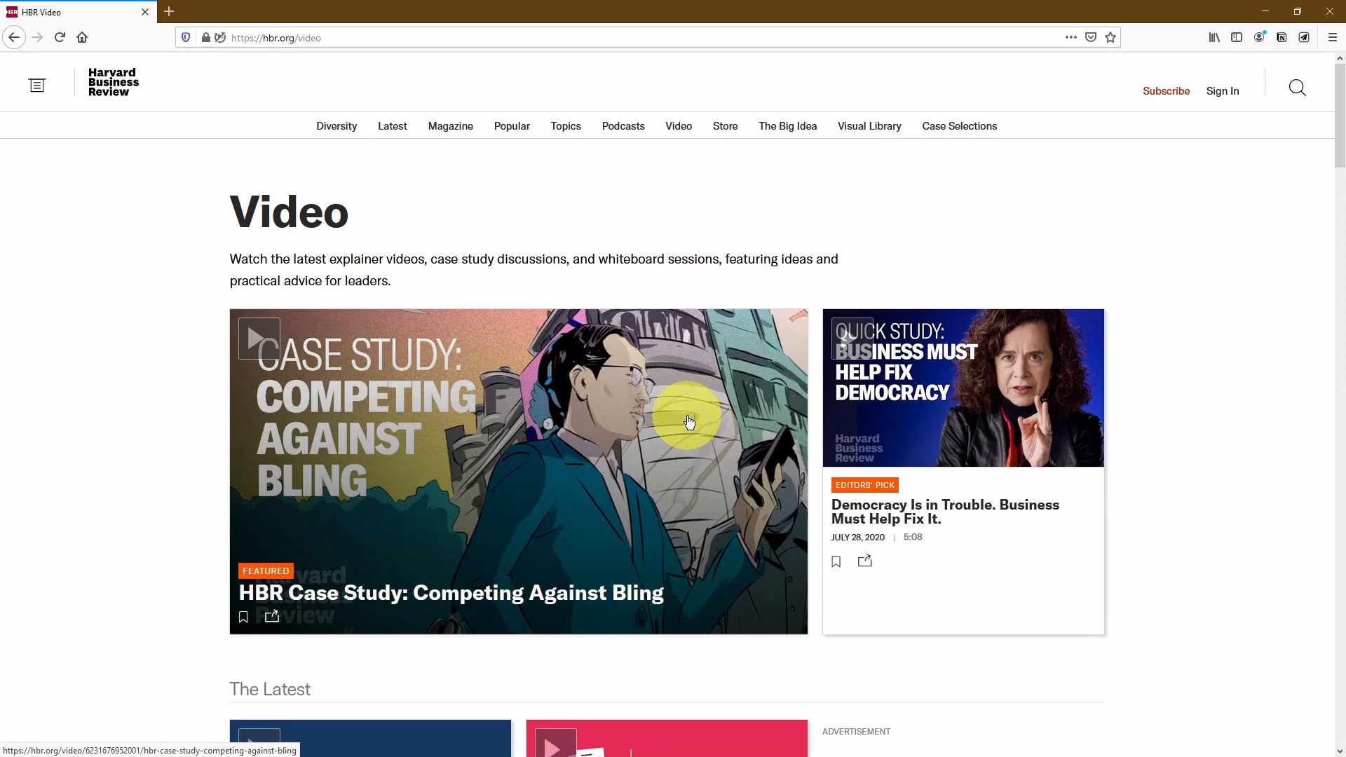
pyautogui.click(689, 421)
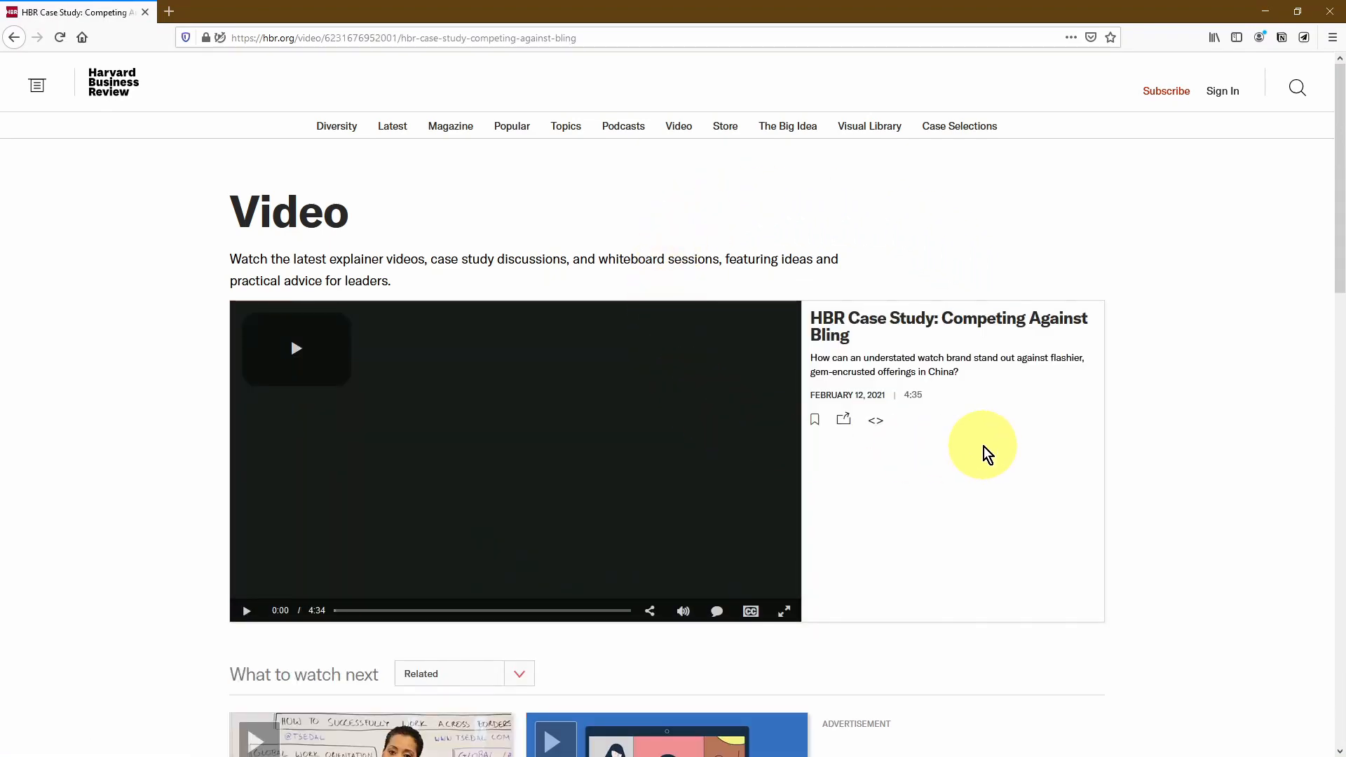
pyautogui.click(1304, 37)
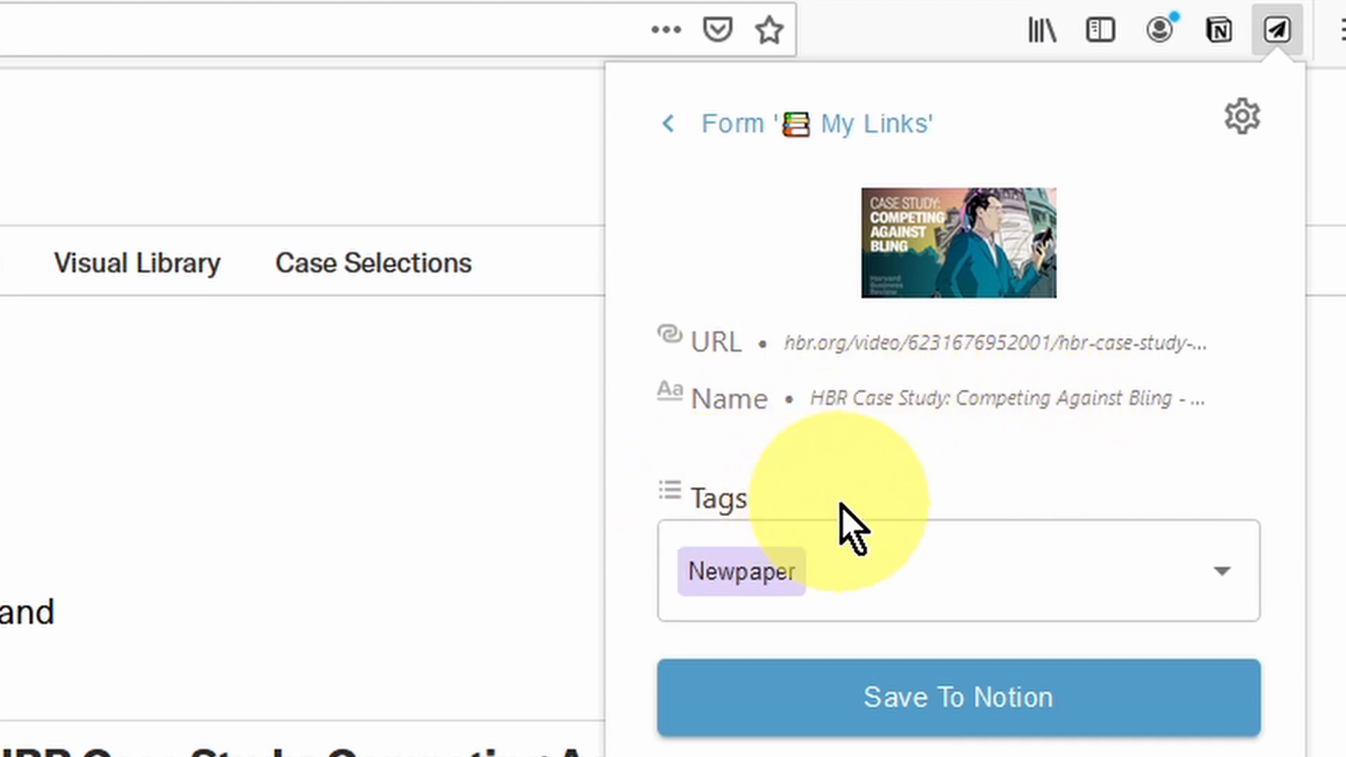
# Step: Replace the Newpaper tag with Tech, save the video page to Notion and open it in the desktop app
pyautogui.click(886, 595)
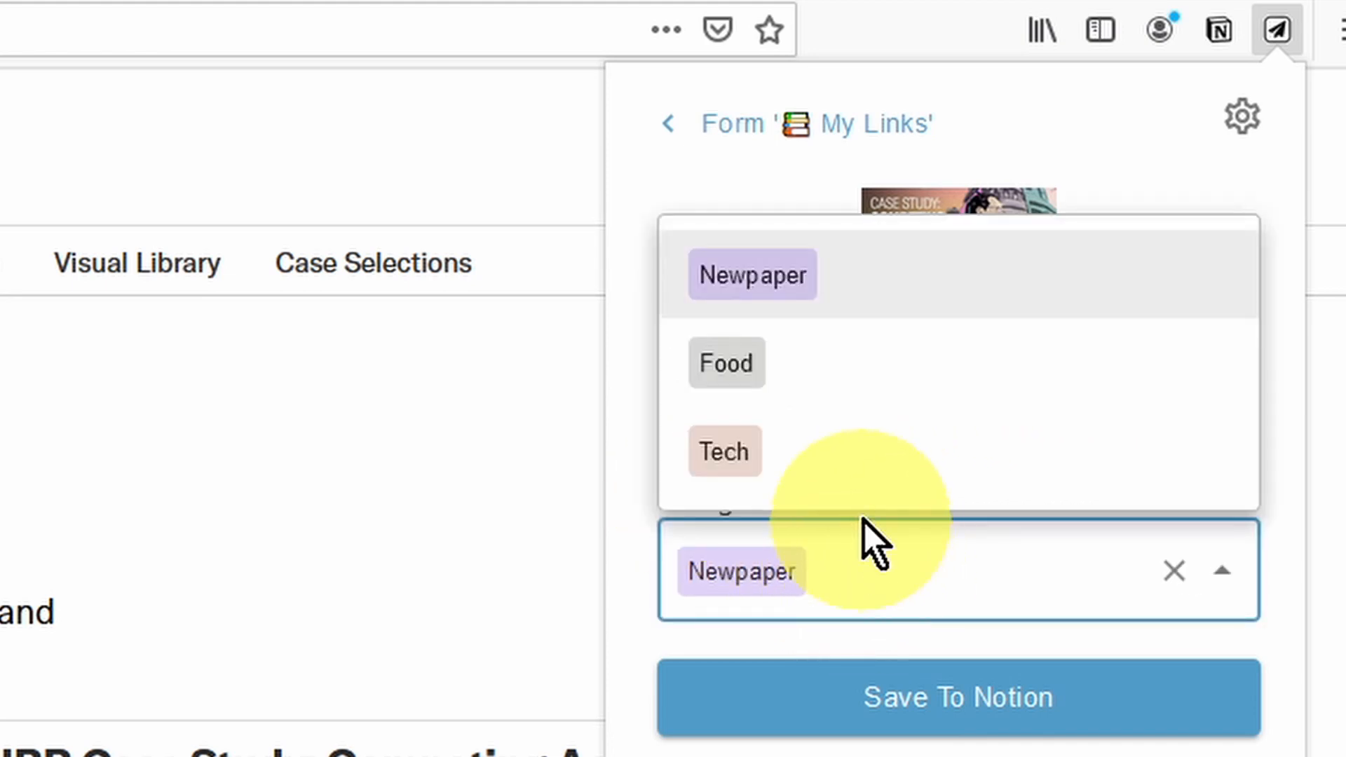
pyautogui.click(897, 459)
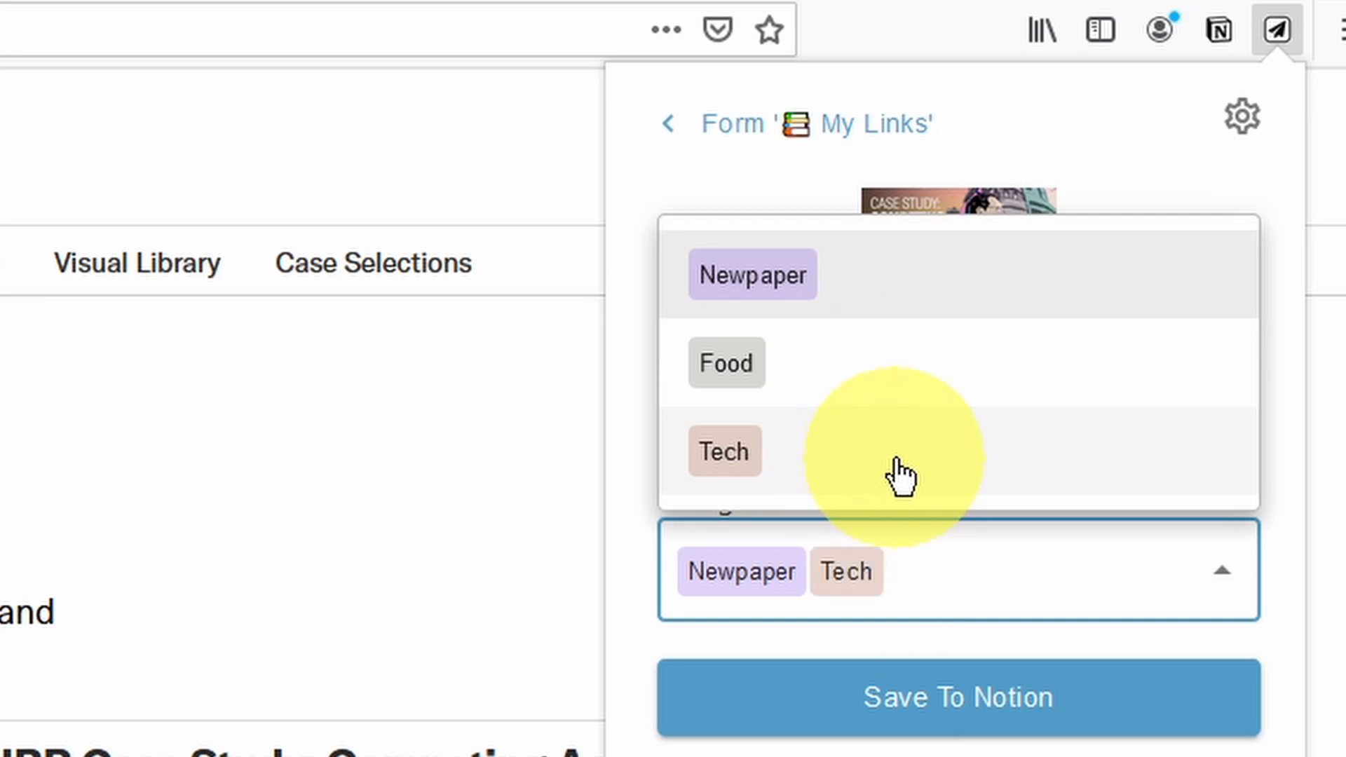
pyautogui.click(869, 270)
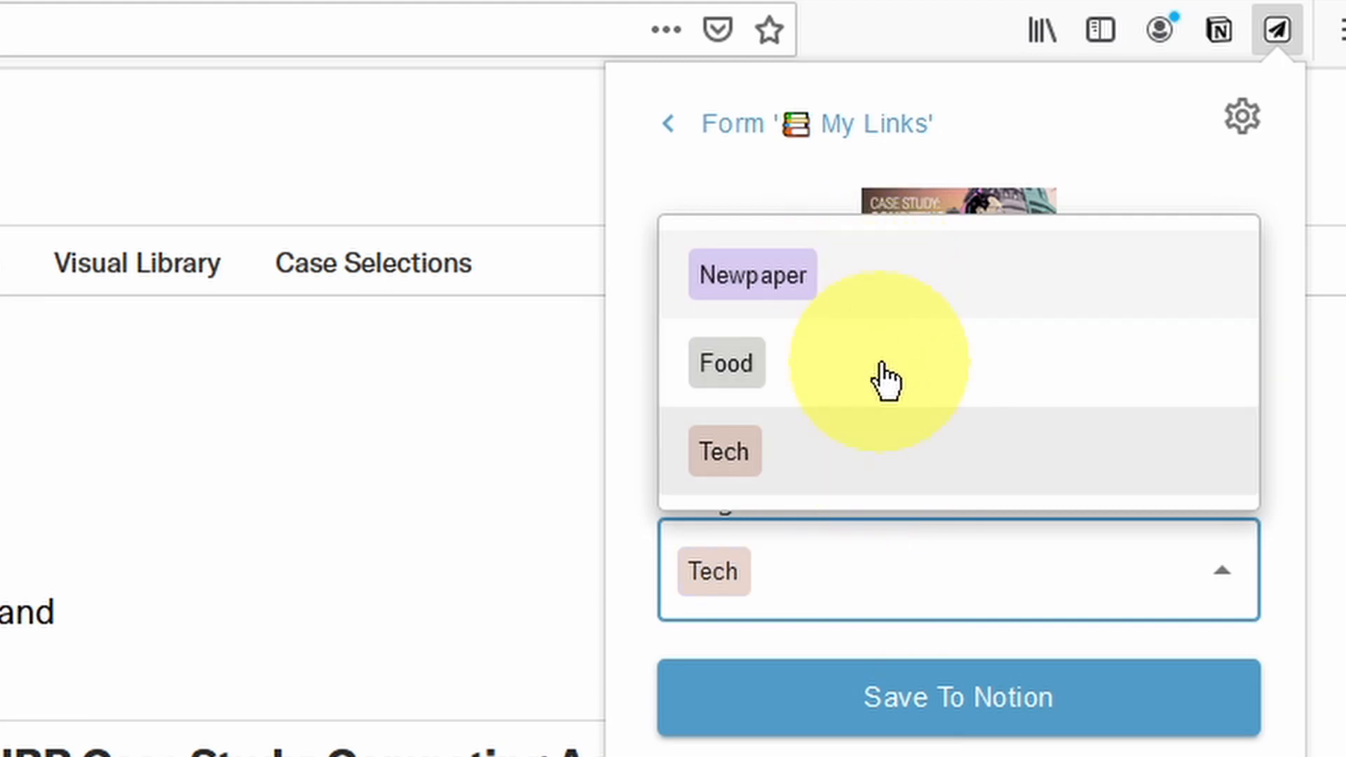
pyautogui.click(970, 649)
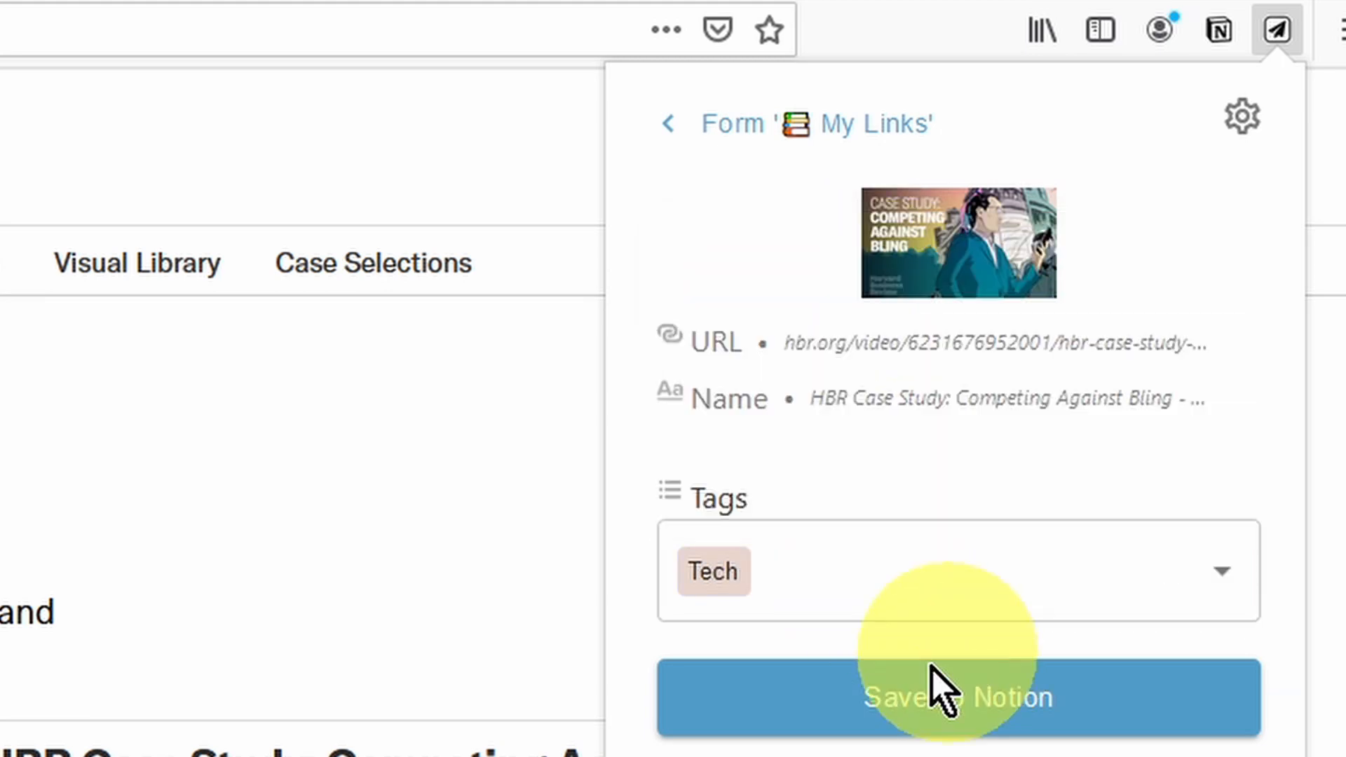
pyautogui.click(831, 709)
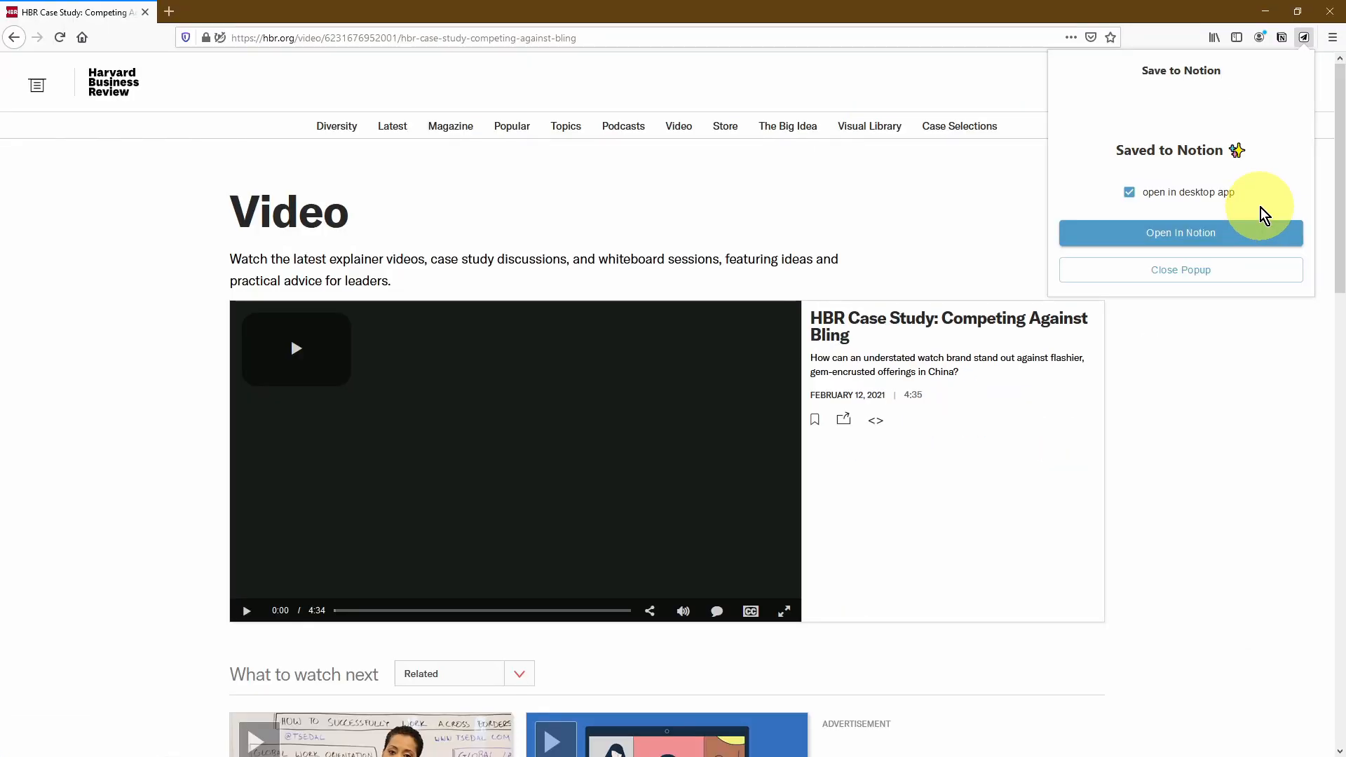
pyautogui.click(1260, 230)
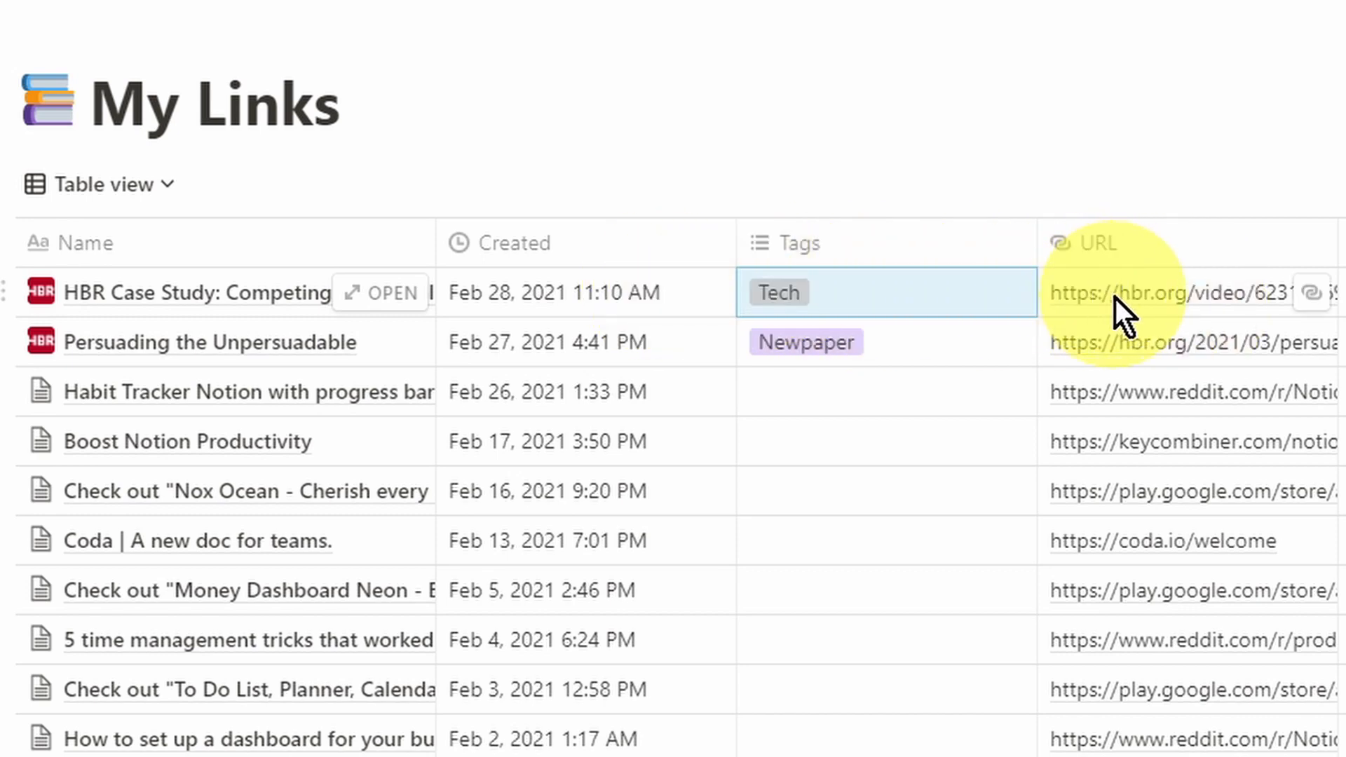
# Step: Open the saved HBR Case Study entry as a full page and examine its title, properties and captured image
pyautogui.click(356, 301)
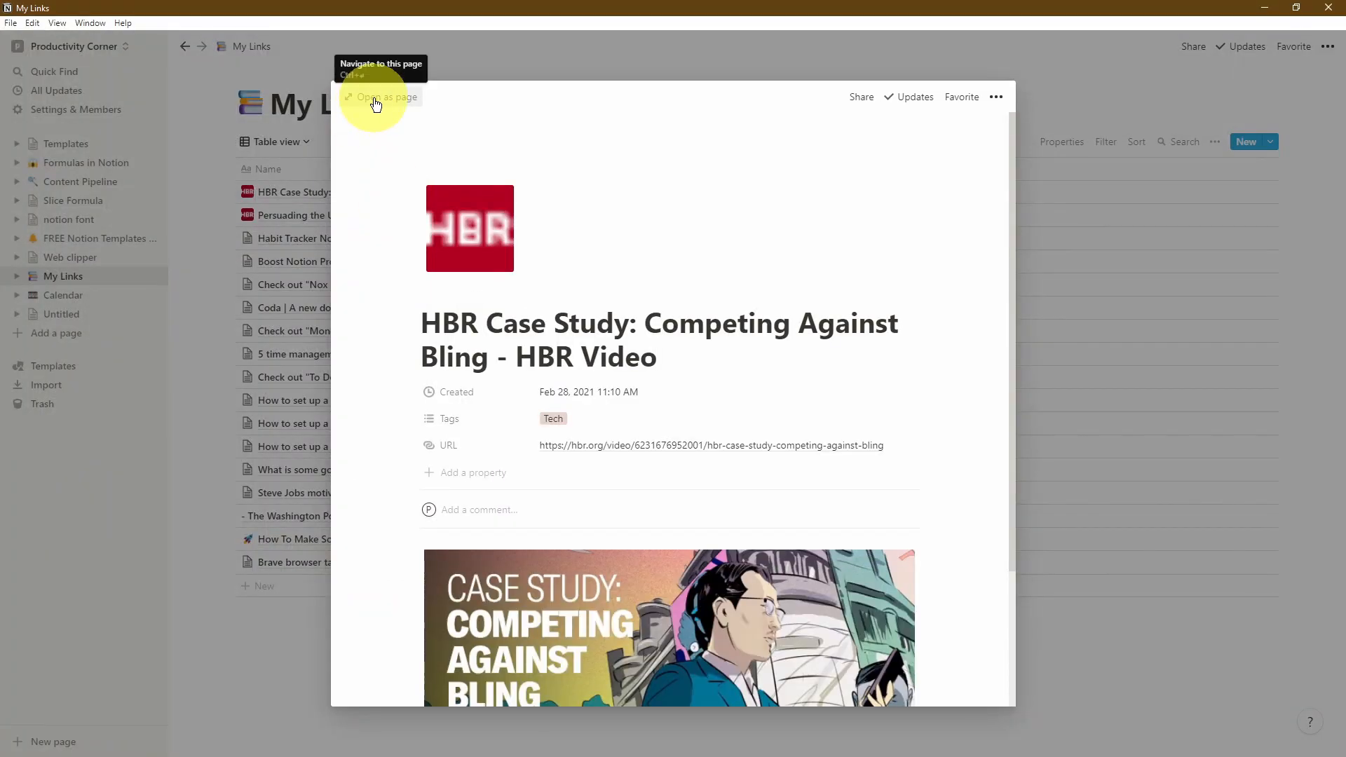
pyautogui.click(376, 103)
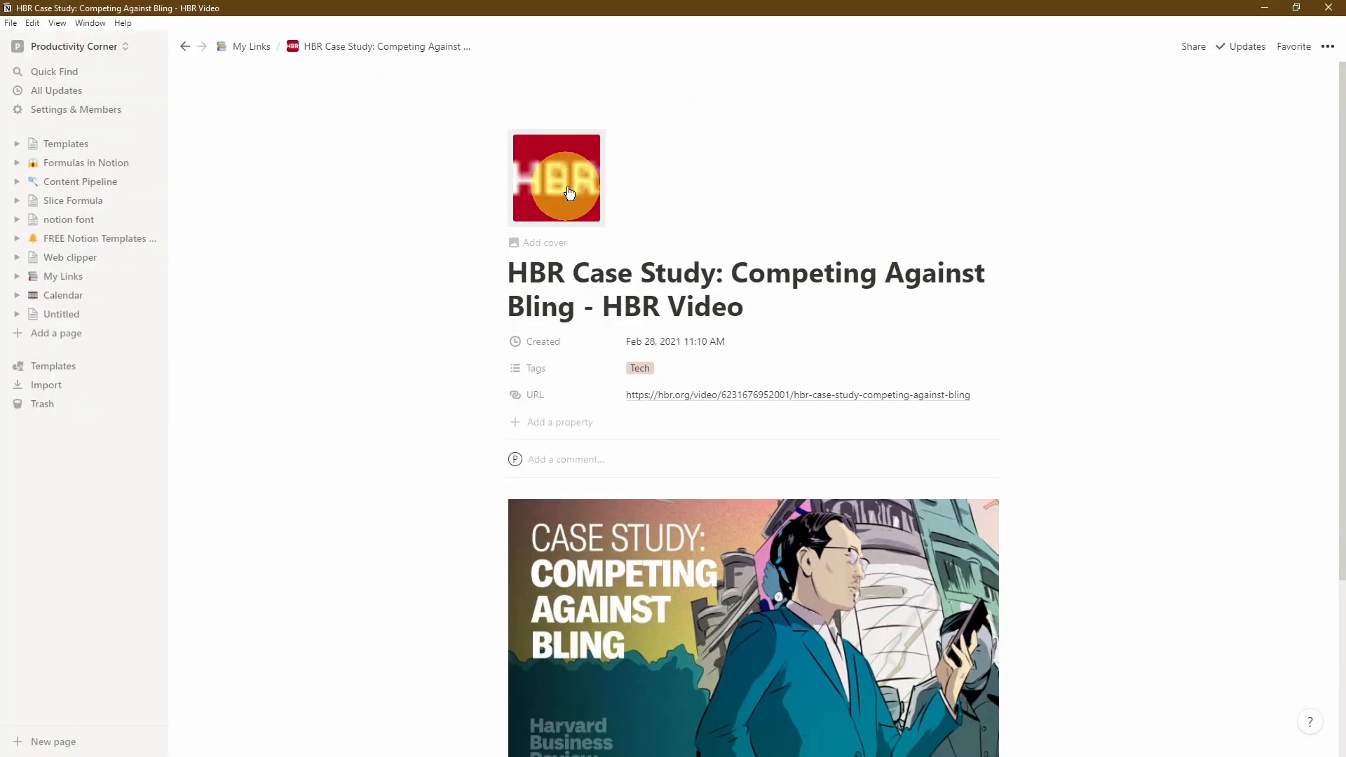
pyautogui.moveTo(566, 275); pyautogui.dragTo(790, 291)
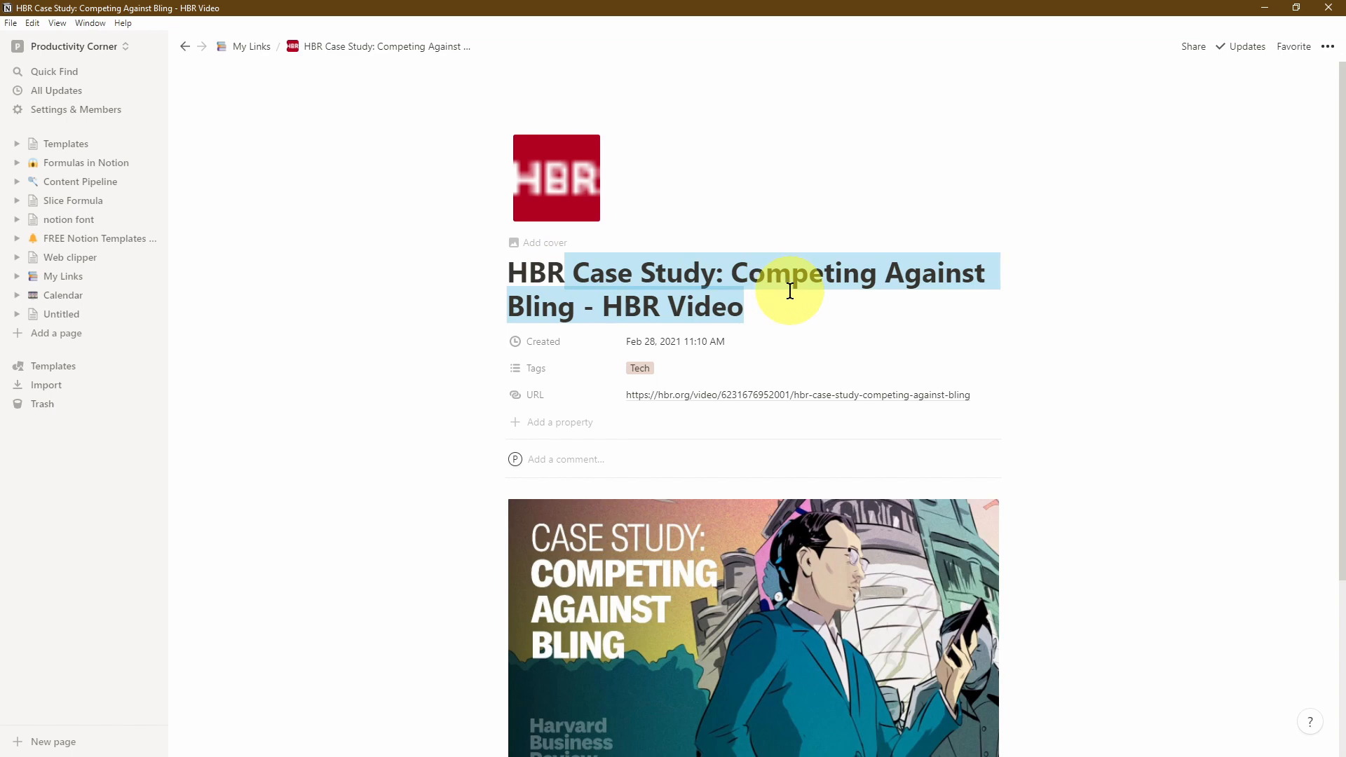
pyautogui.scroll(-3, 781, 409)
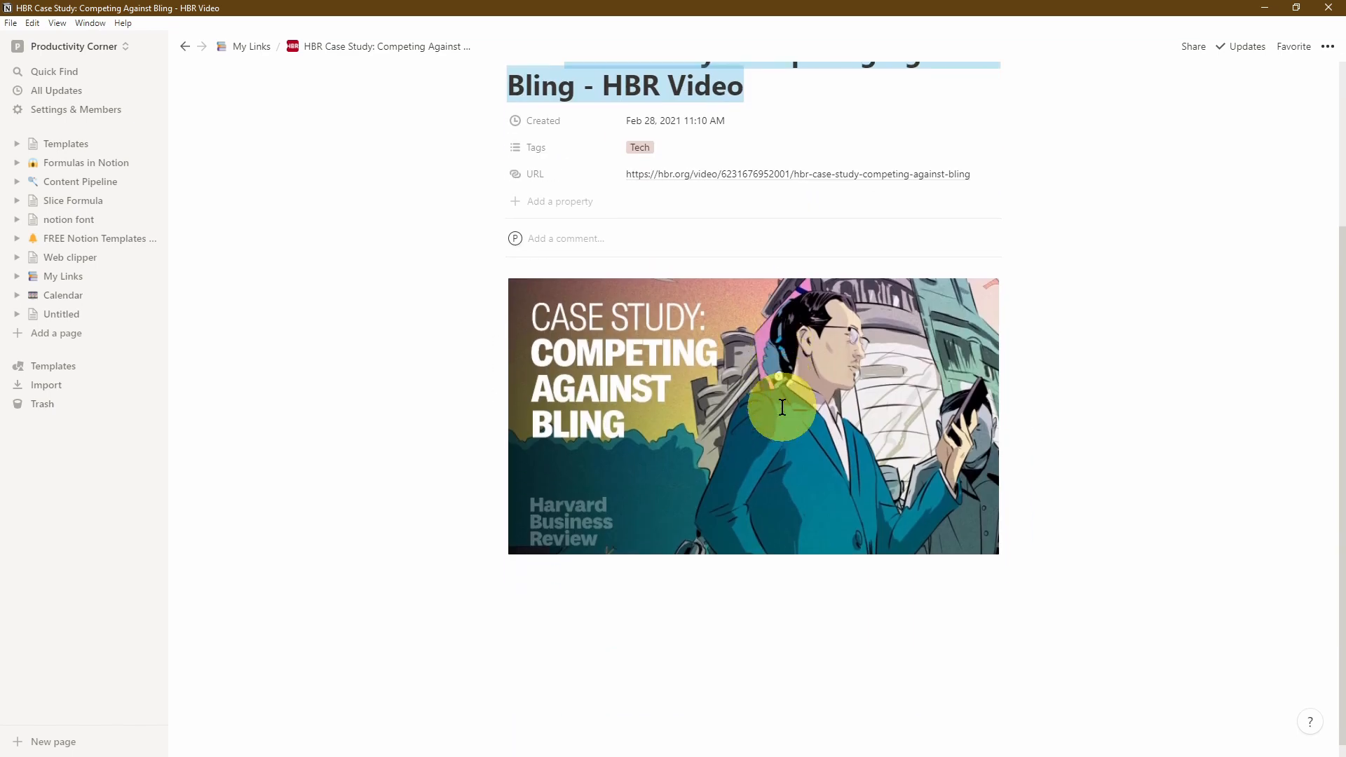
pyautogui.click(652, 438)
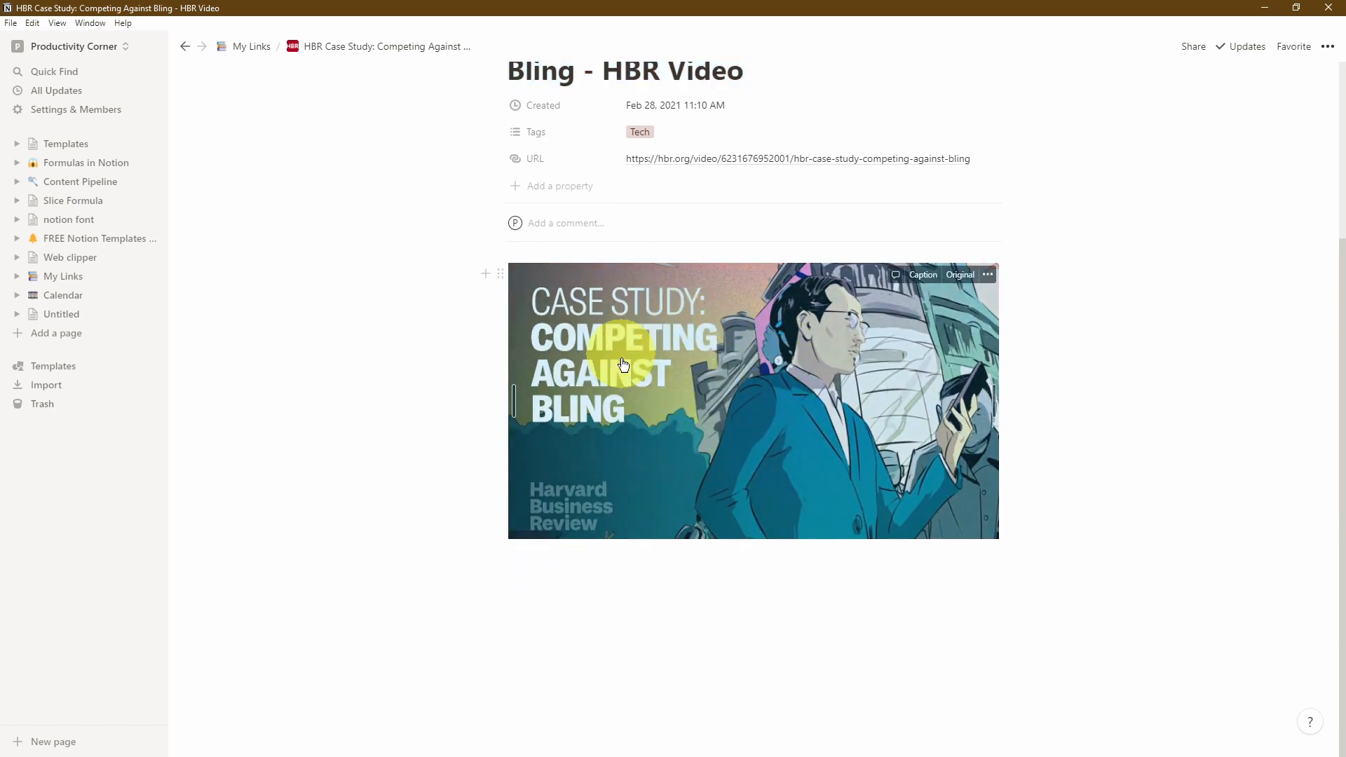
pyautogui.press('Return')
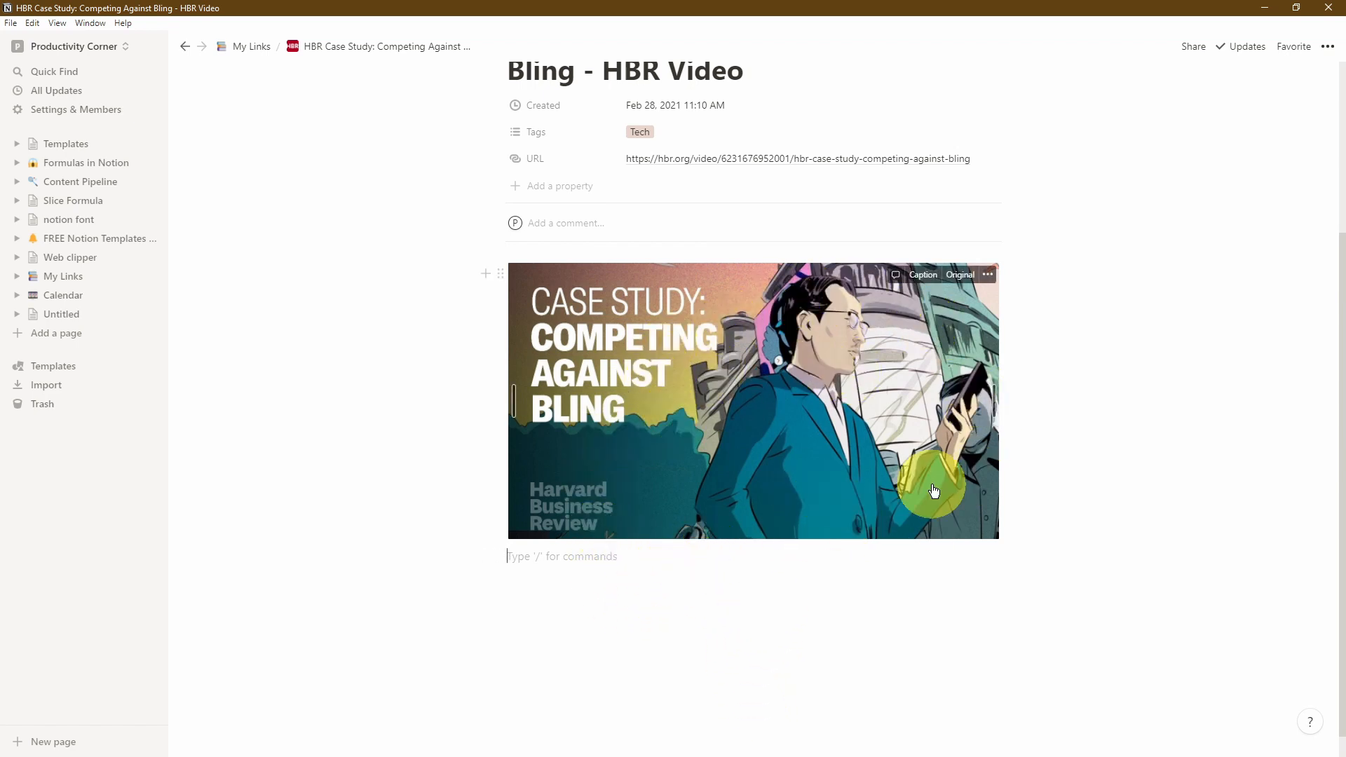
pyautogui.click(990, 157)
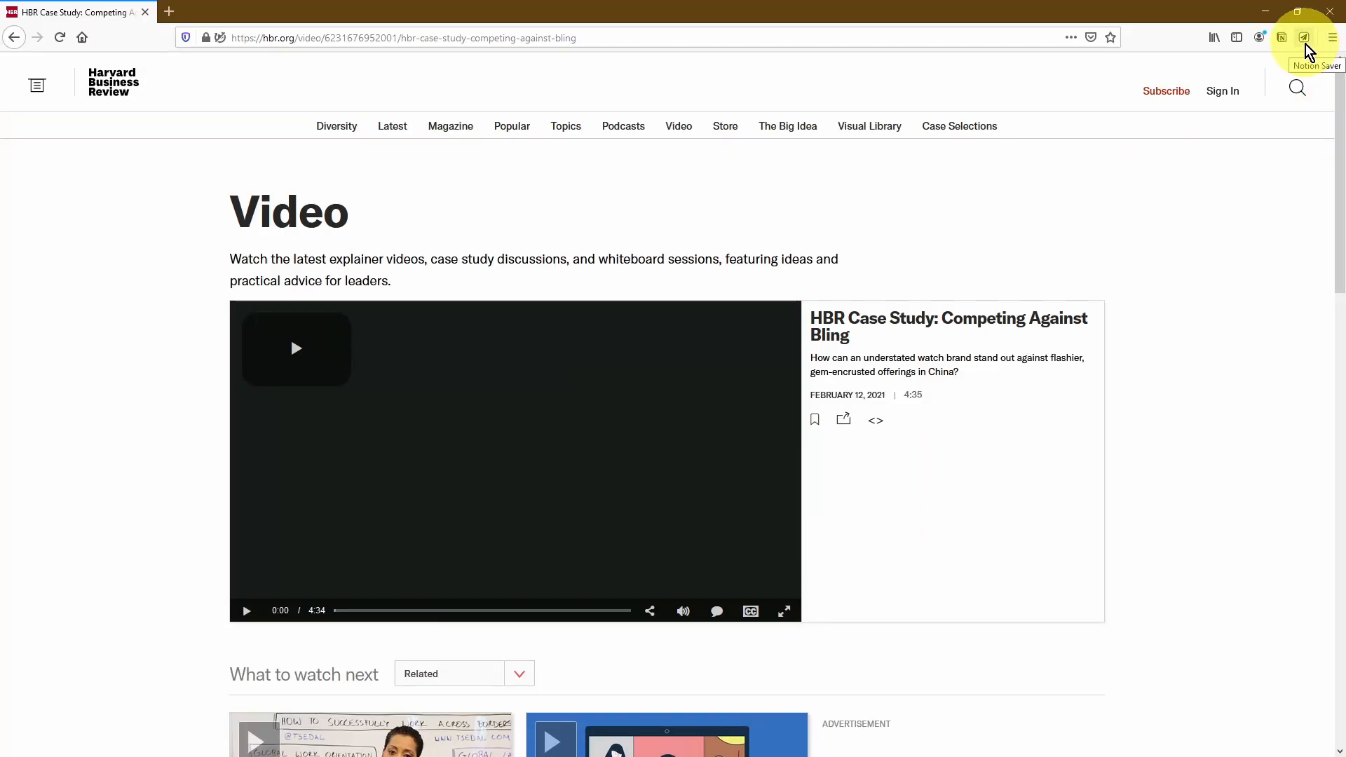
# Step: Reopen the save form for the already saved HBR video page and go back to the form list
pyautogui.click(1304, 44)
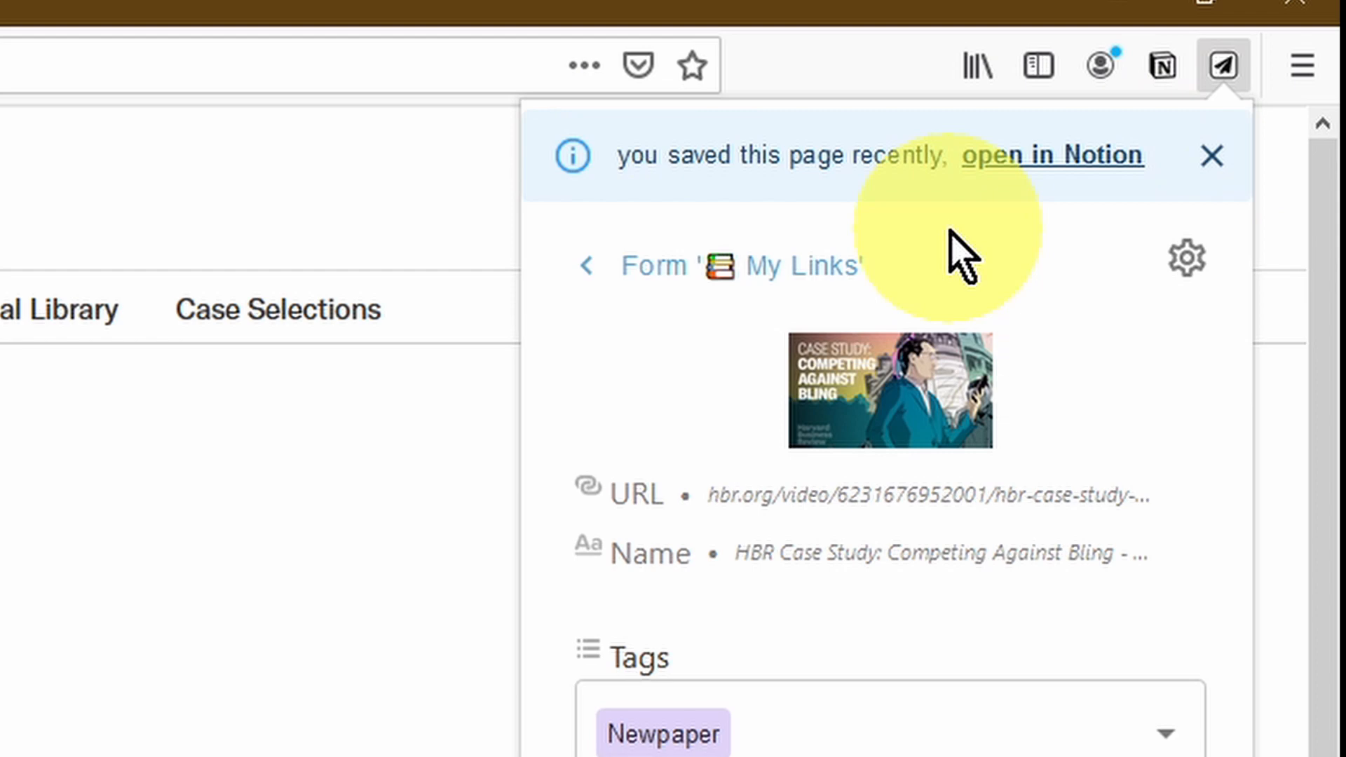
pyautogui.click(589, 277)
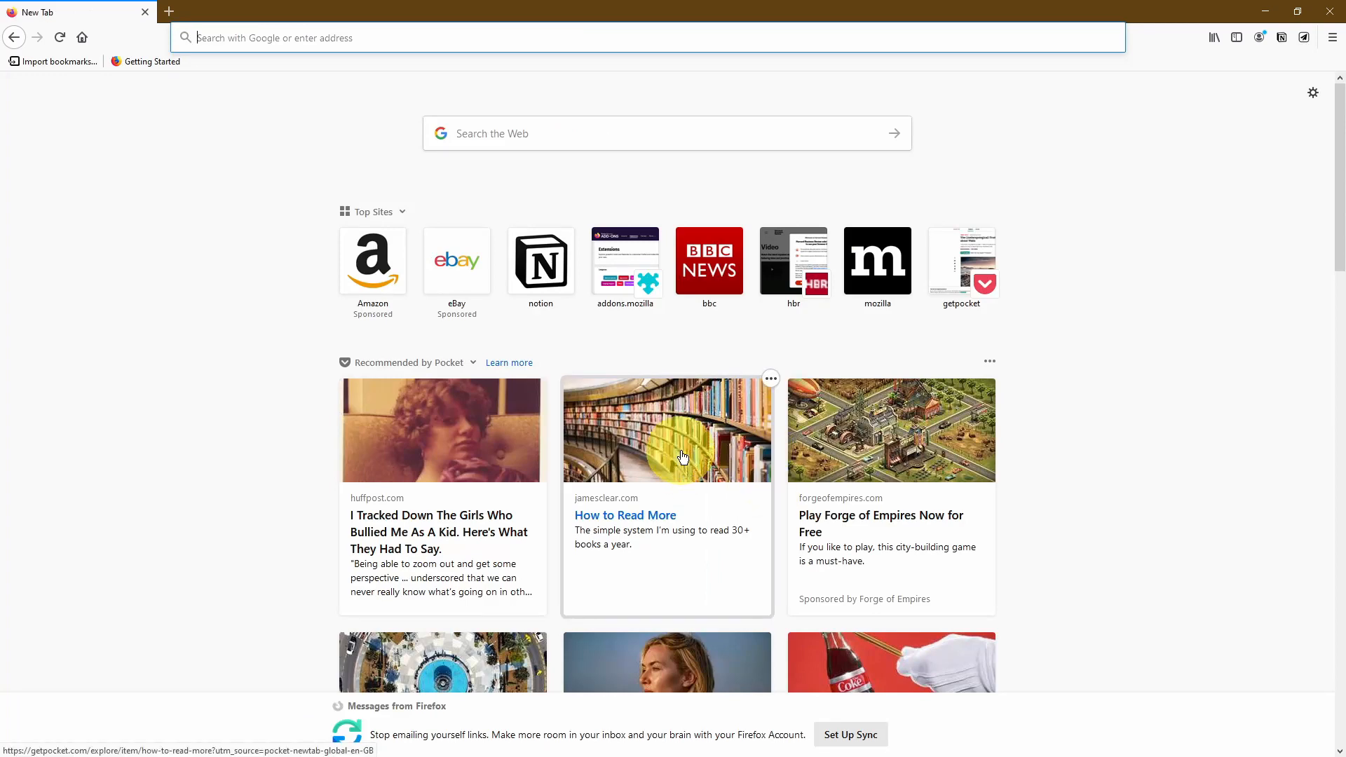
# Step: Open the How to Read More article, examine the Tags options in its My Links form and return to the form list
pyautogui.click(683, 457)
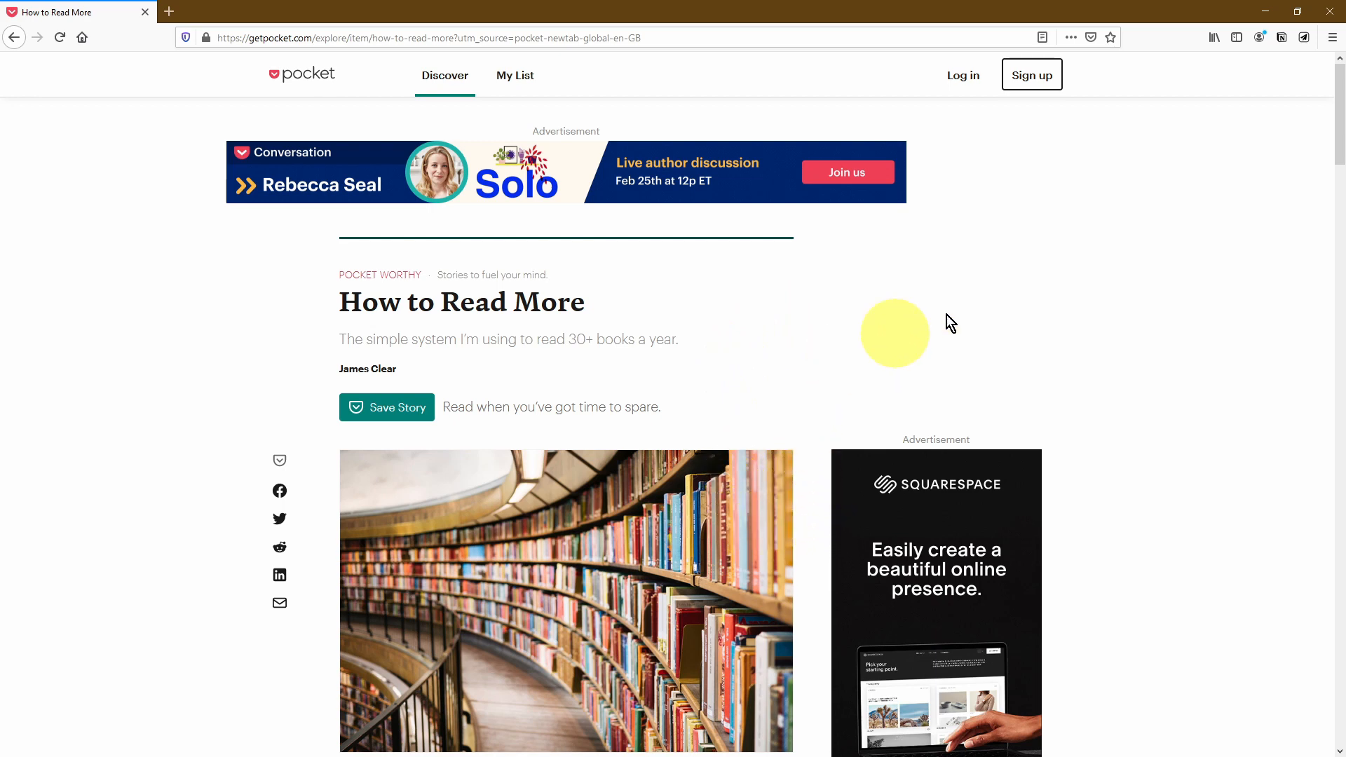
pyautogui.click(1305, 39)
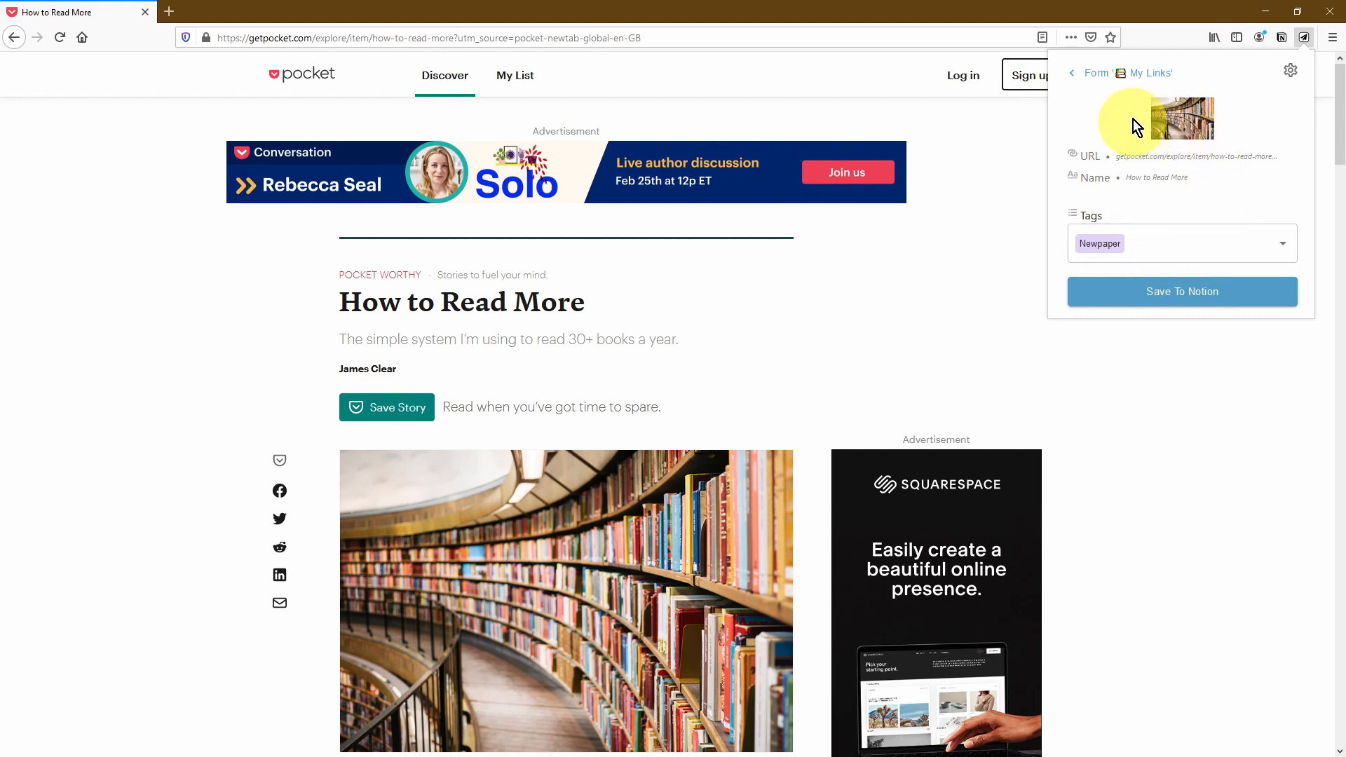
pyautogui.click(1160, 247)
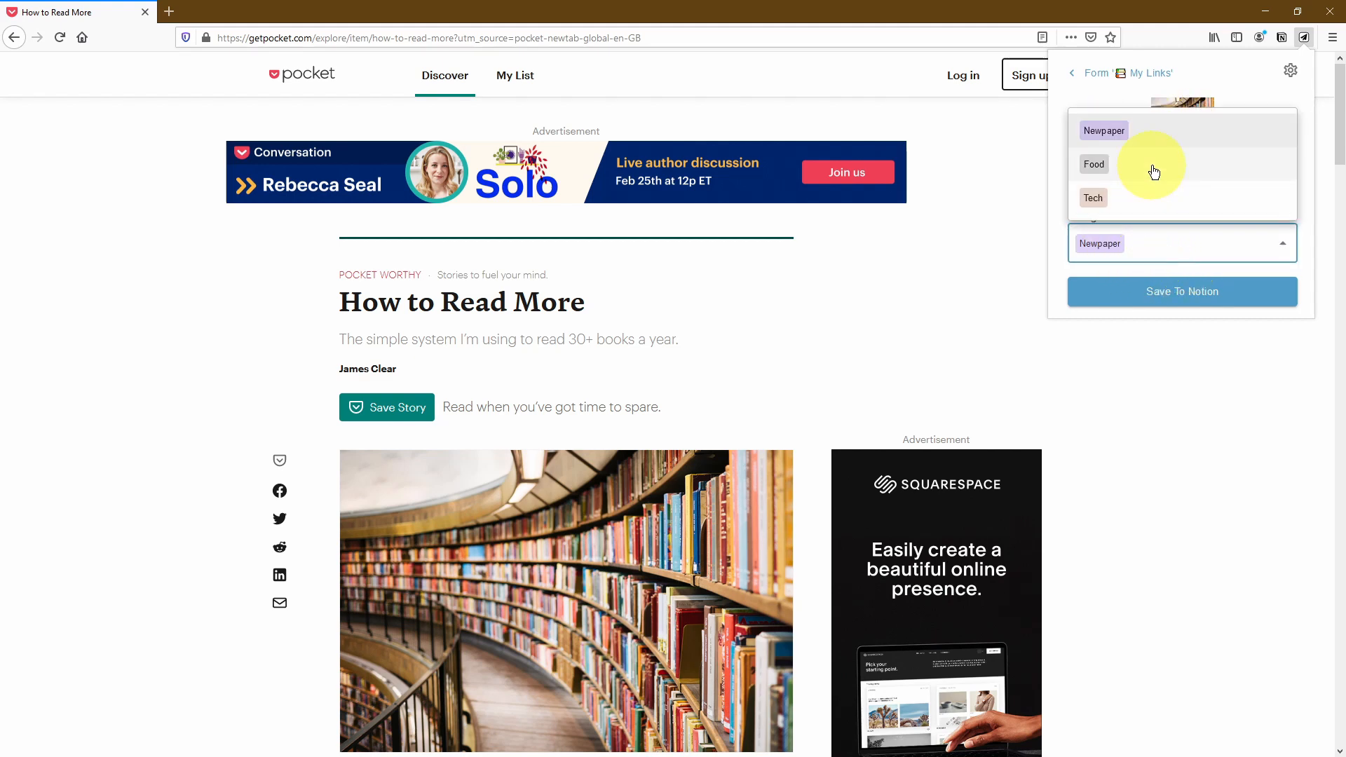
pyautogui.click(1073, 76)
pyautogui.click(1073, 76)
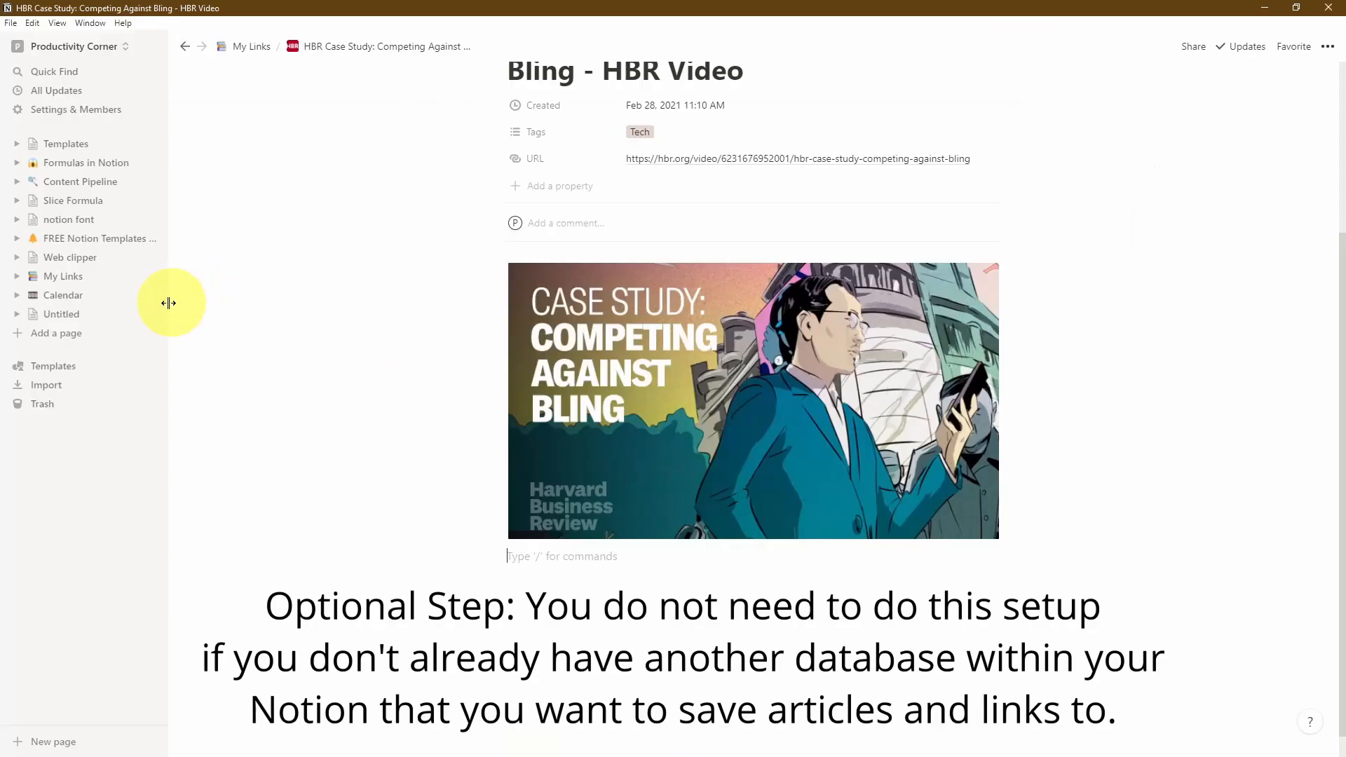
# Step: Create a new Notion page titled Reading and Learning Resources as a table database
pyautogui.click(91, 332)
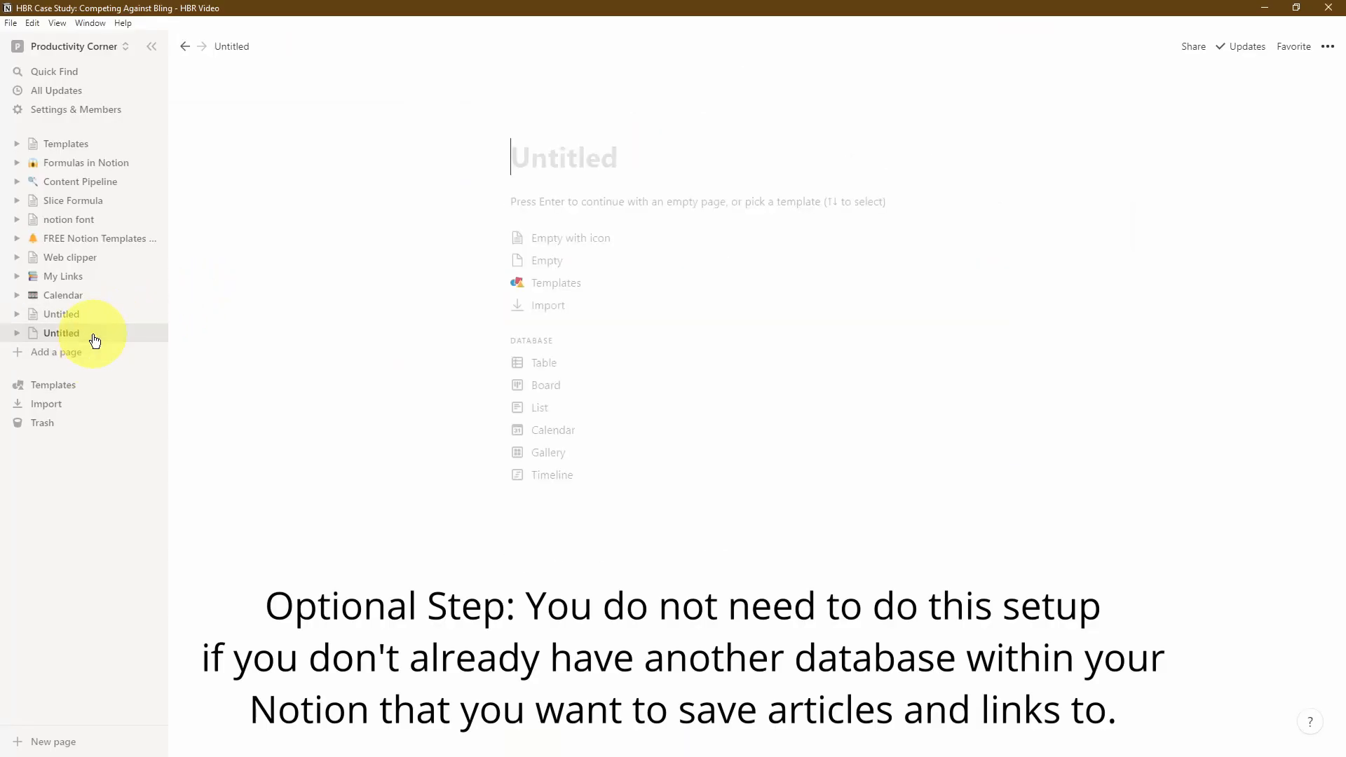
pyautogui.click(580, 169)
pyautogui.write('Reading a')
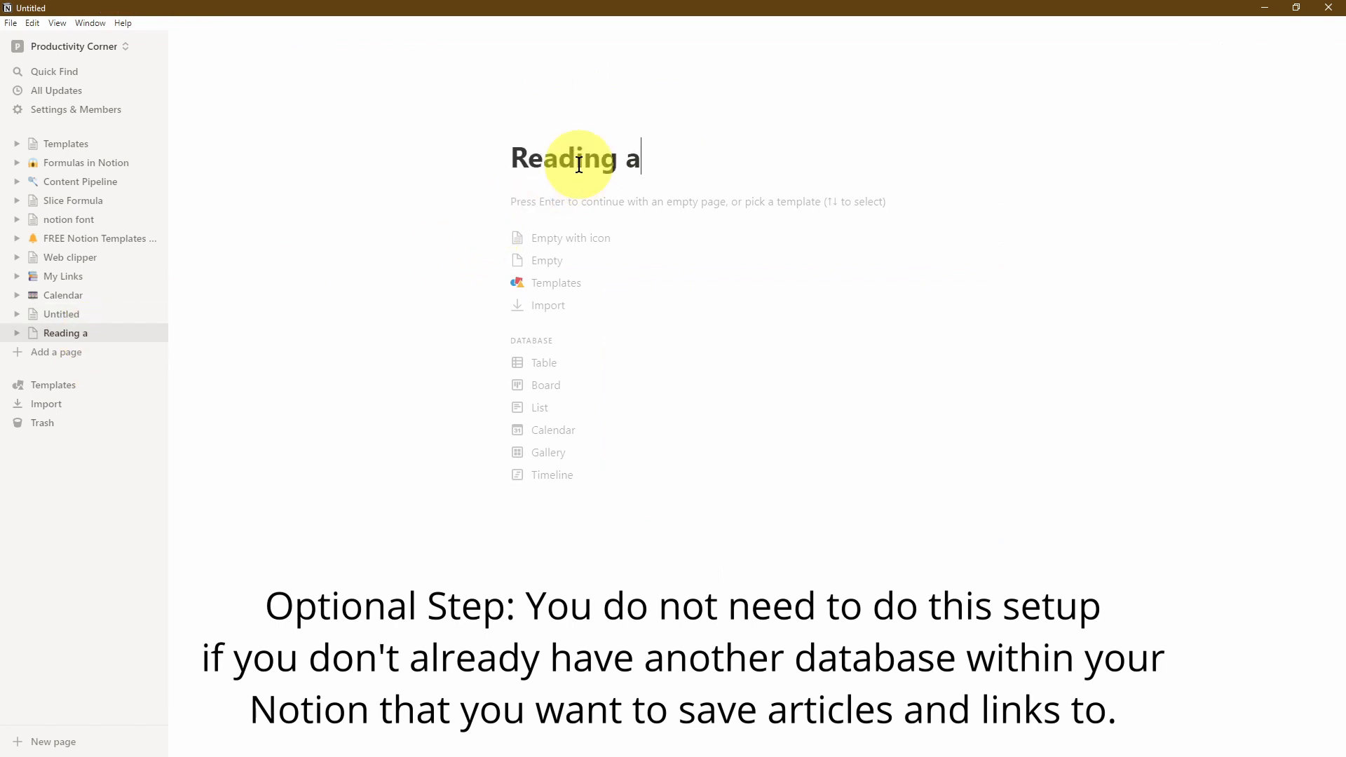
pyautogui.write('nd Learning Resources')
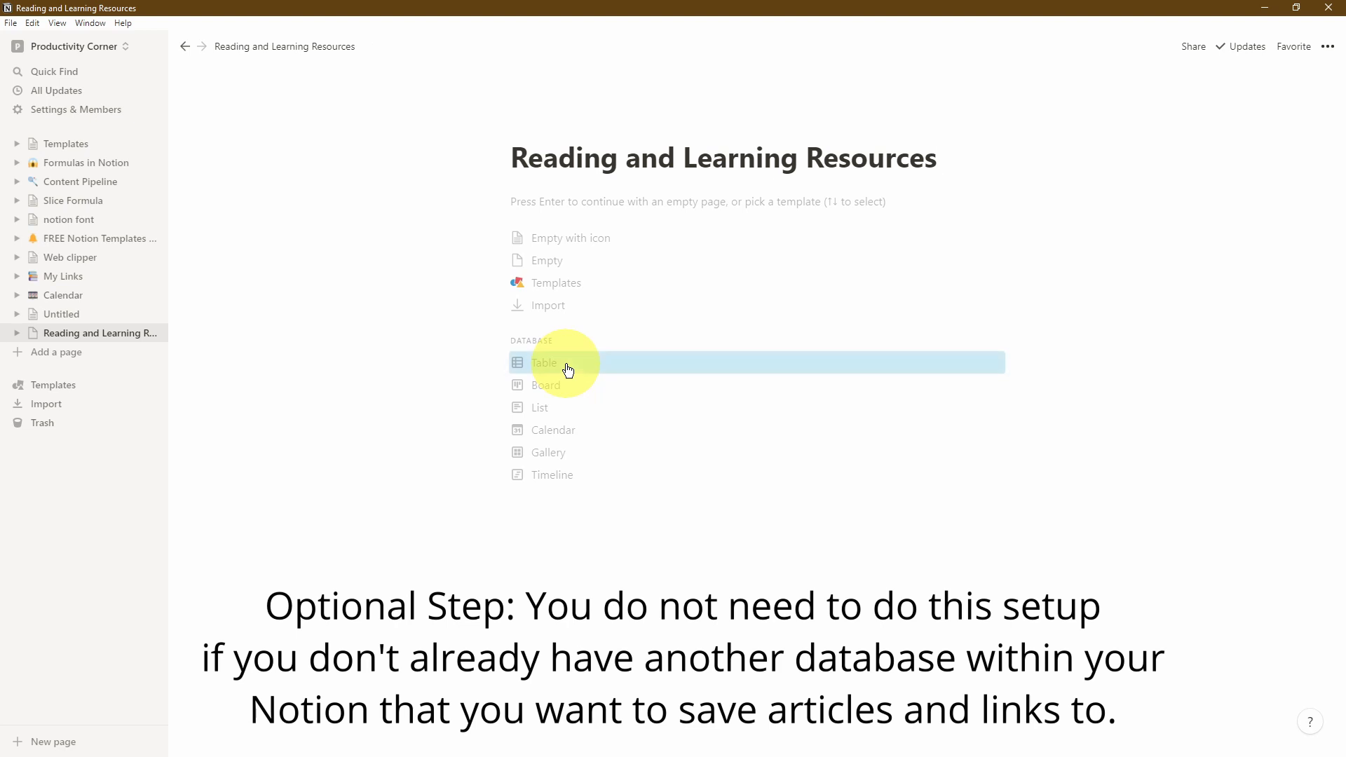
pyautogui.click(566, 367)
pyautogui.click(580, 169)
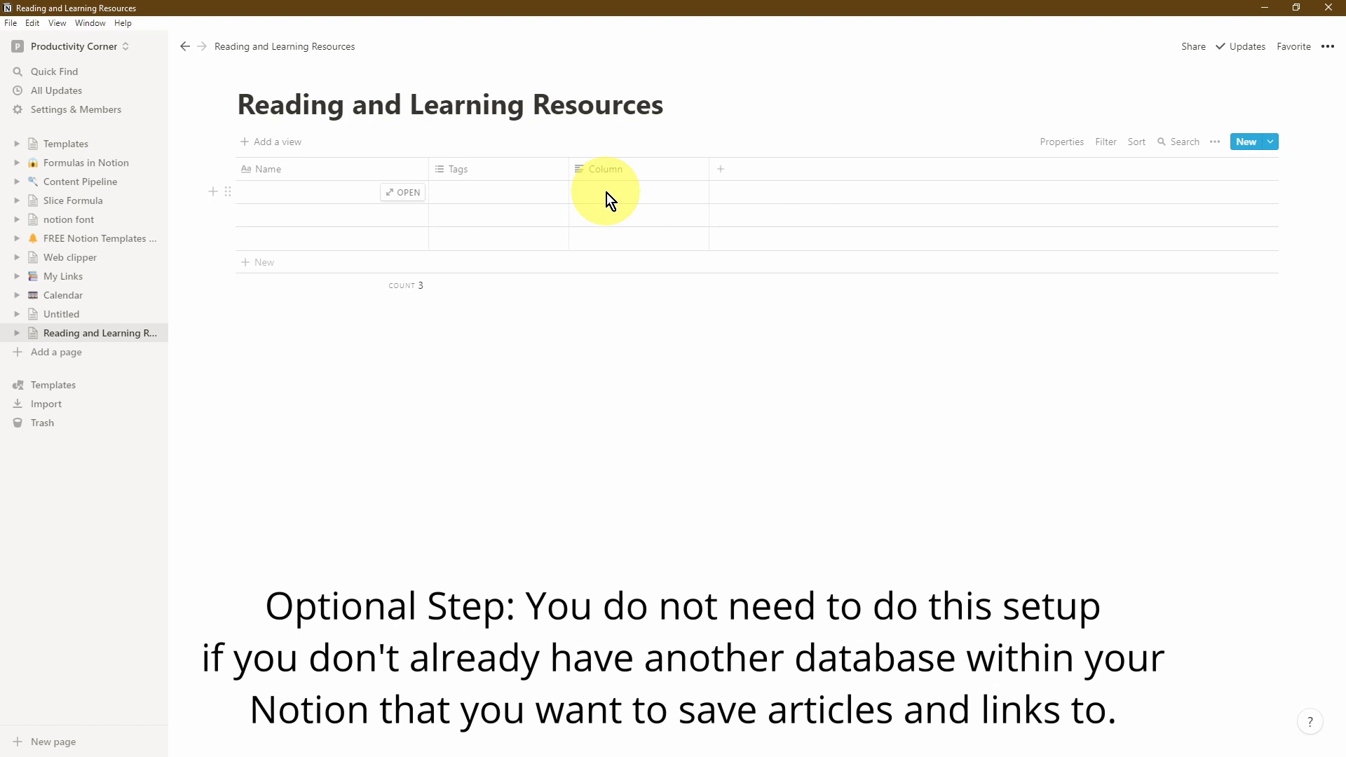
# Step: Create the Tags options Personal Development, Business Success, Productivity, Content Marketing and Business Ideas in the table's first row
pyautogui.click(493, 196)
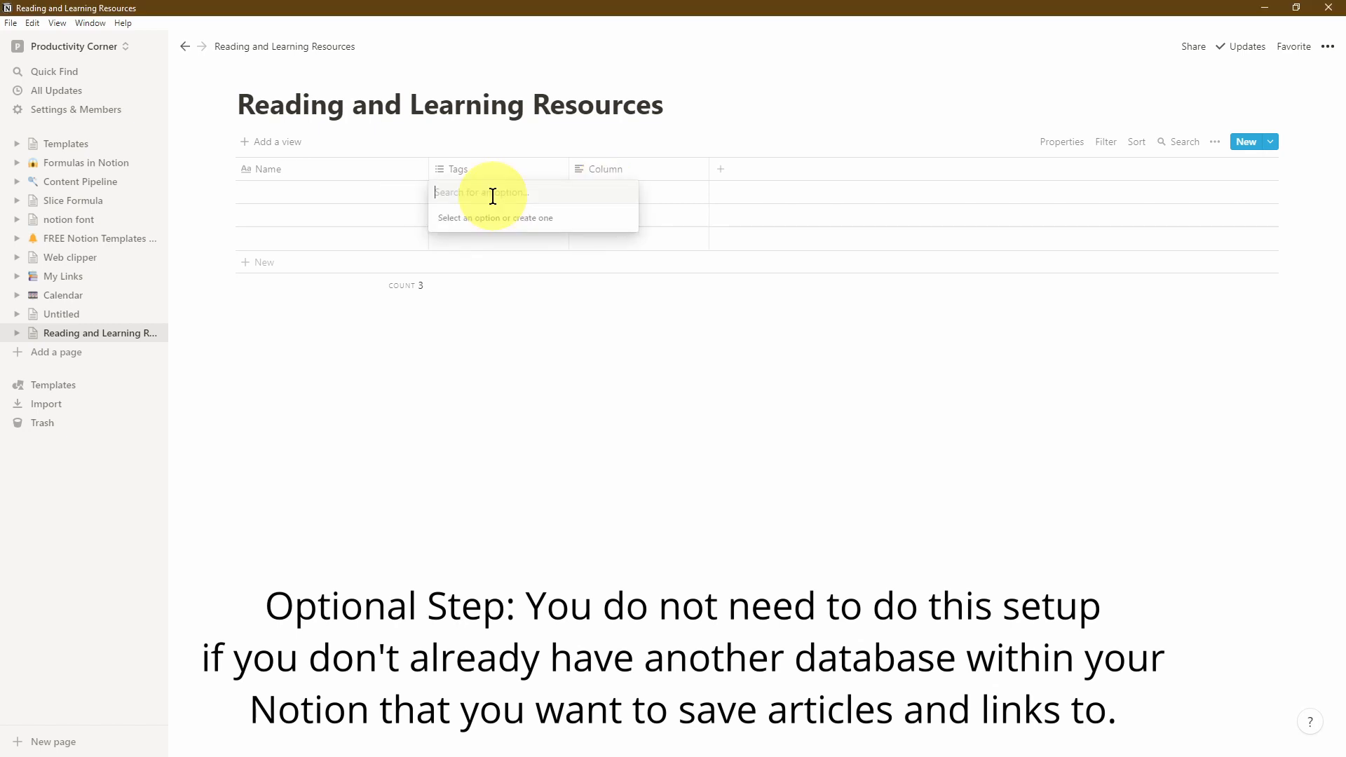
pyautogui.write('Personal ')
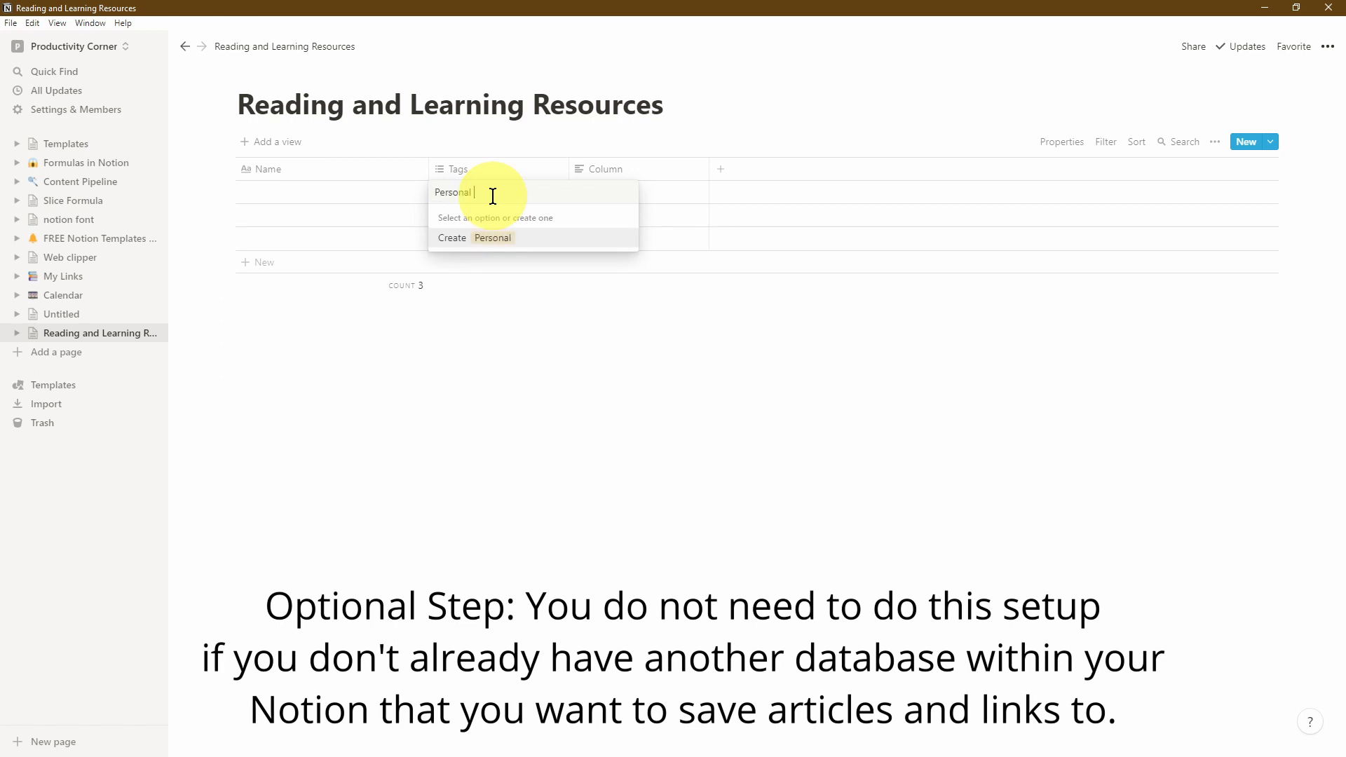
pyautogui.write('Development')
pyautogui.press('Return')
pyautogui.write('Business Success')
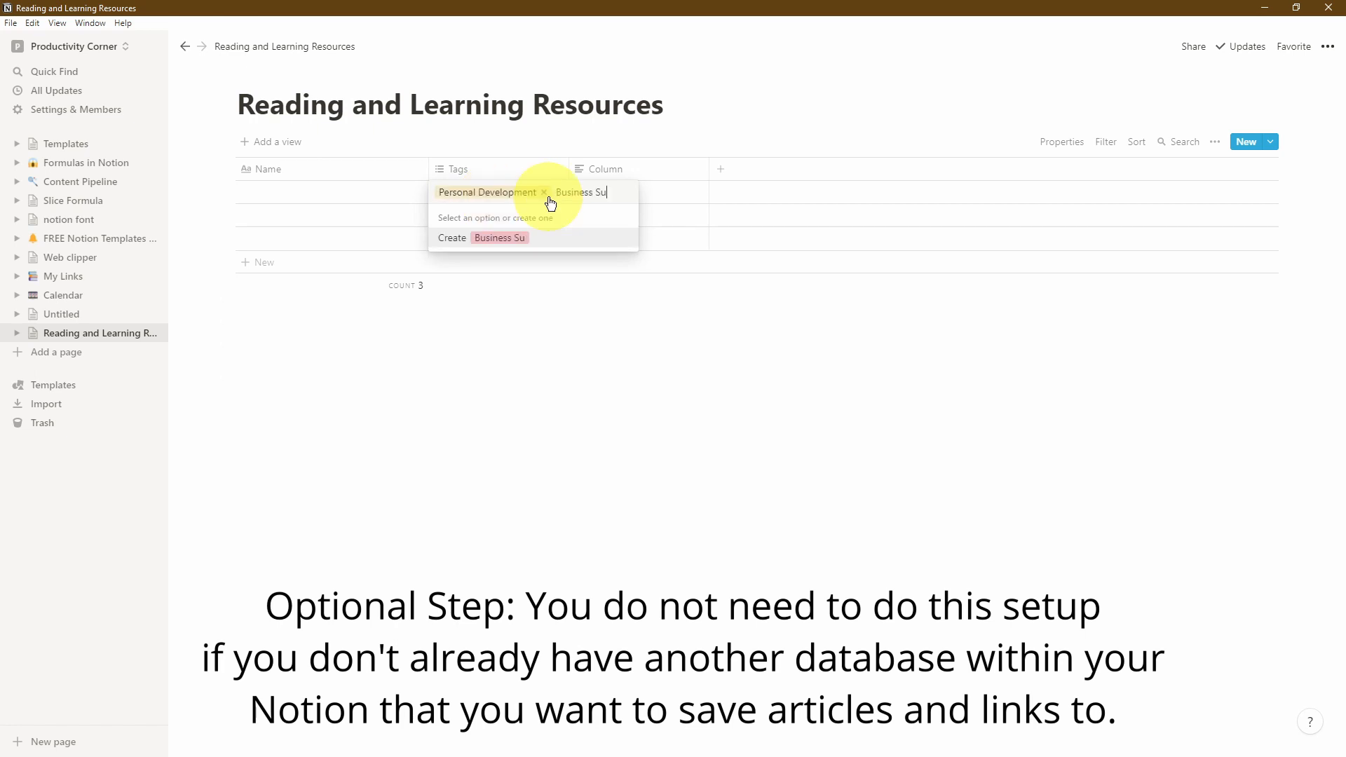
pyautogui.press('Return')
pyautogui.write('Productivity')
pyautogui.press('Return')
pyautogui.write('Content Marketing')
pyautogui.press('Return')
pyautogui.write('Business Ideas')
pyautogui.press('Return')
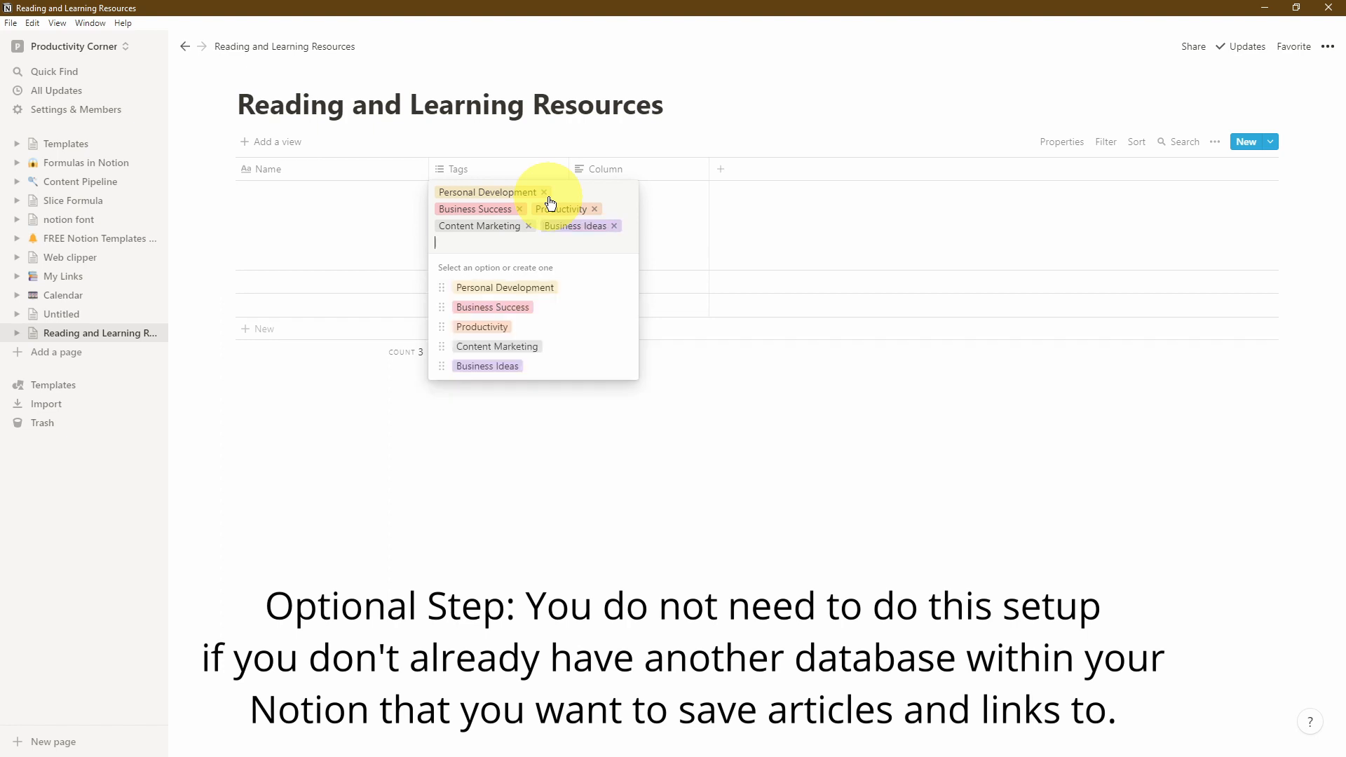
# Step: Add the Tags options Website Design, Video, Podcasts and Blog Content Ideas, and clear all selected tags from the first row
pyautogui.write('Website Design')
pyautogui.press('Return')
pyautogui.write('Video')
pyautogui.press('Return')
pyautogui.write('Podcasts')
pyautogui.press('Return')
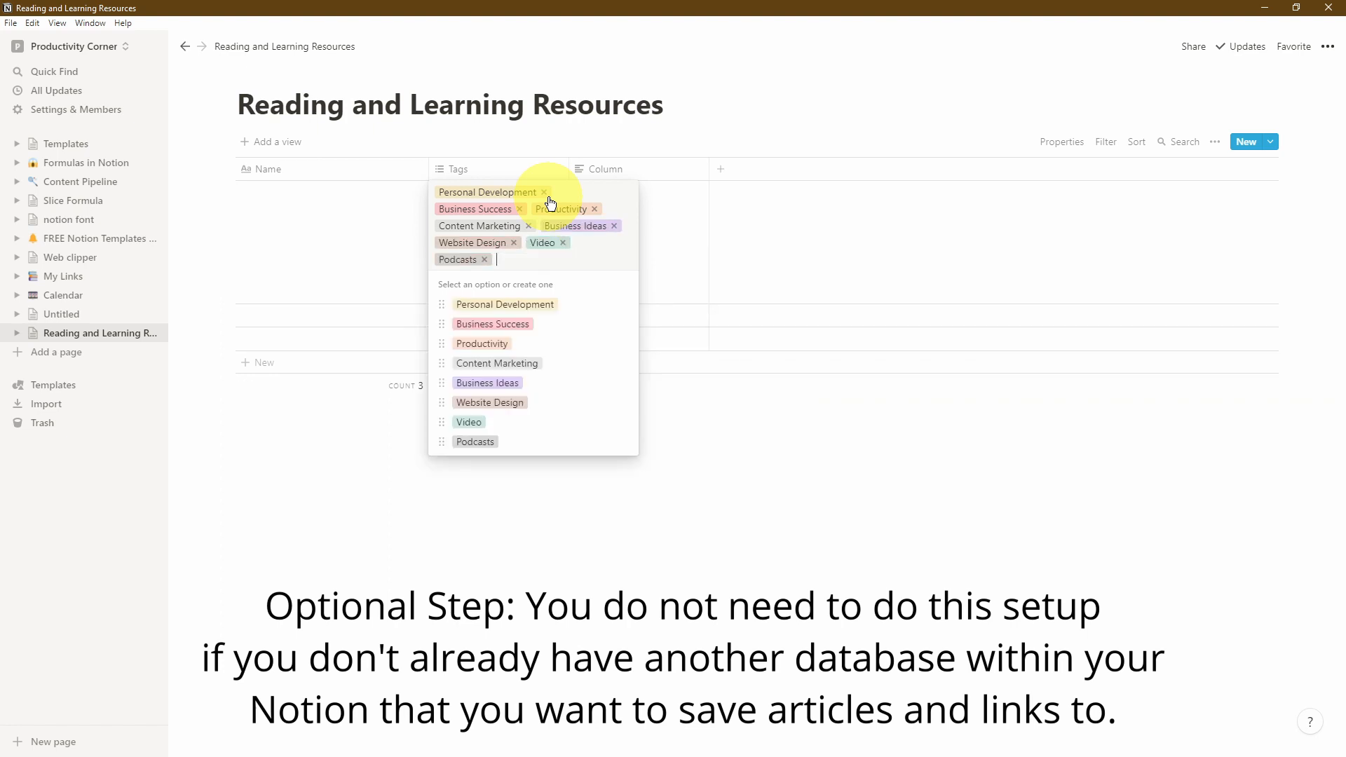
pyautogui.write('Blog Content Ideas')
pyautogui.press('Return')
pyautogui.click(678, 174)
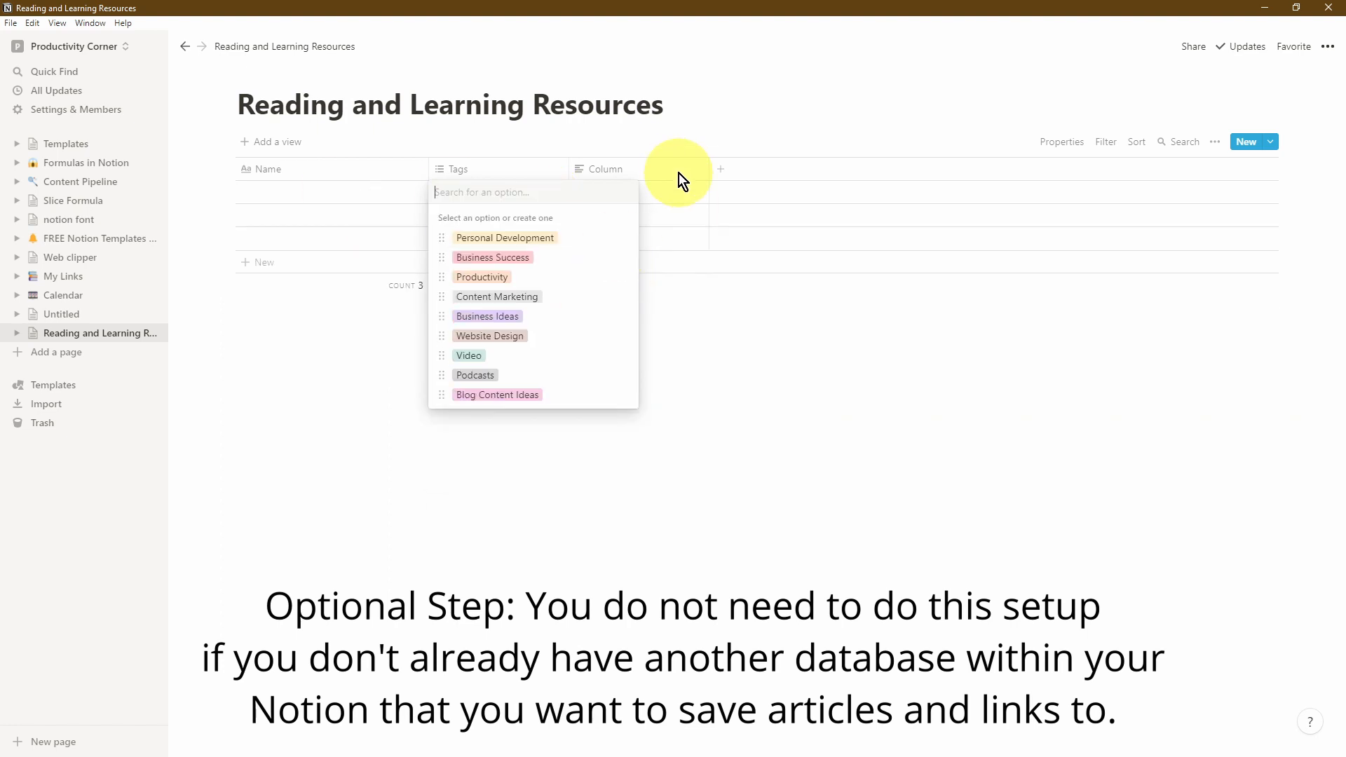
# Step: Rename the default text column beside Tags as Type
pyautogui.click(653, 174)
pyautogui.write('Tyoe')
pyautogui.press('BackSpace')
pyautogui.press('BackSpace')
pyautogui.write('pe')
pyautogui.press('Return')
# Step: Add a checkbox property named Read to the table after Type
pyautogui.click(721, 169)
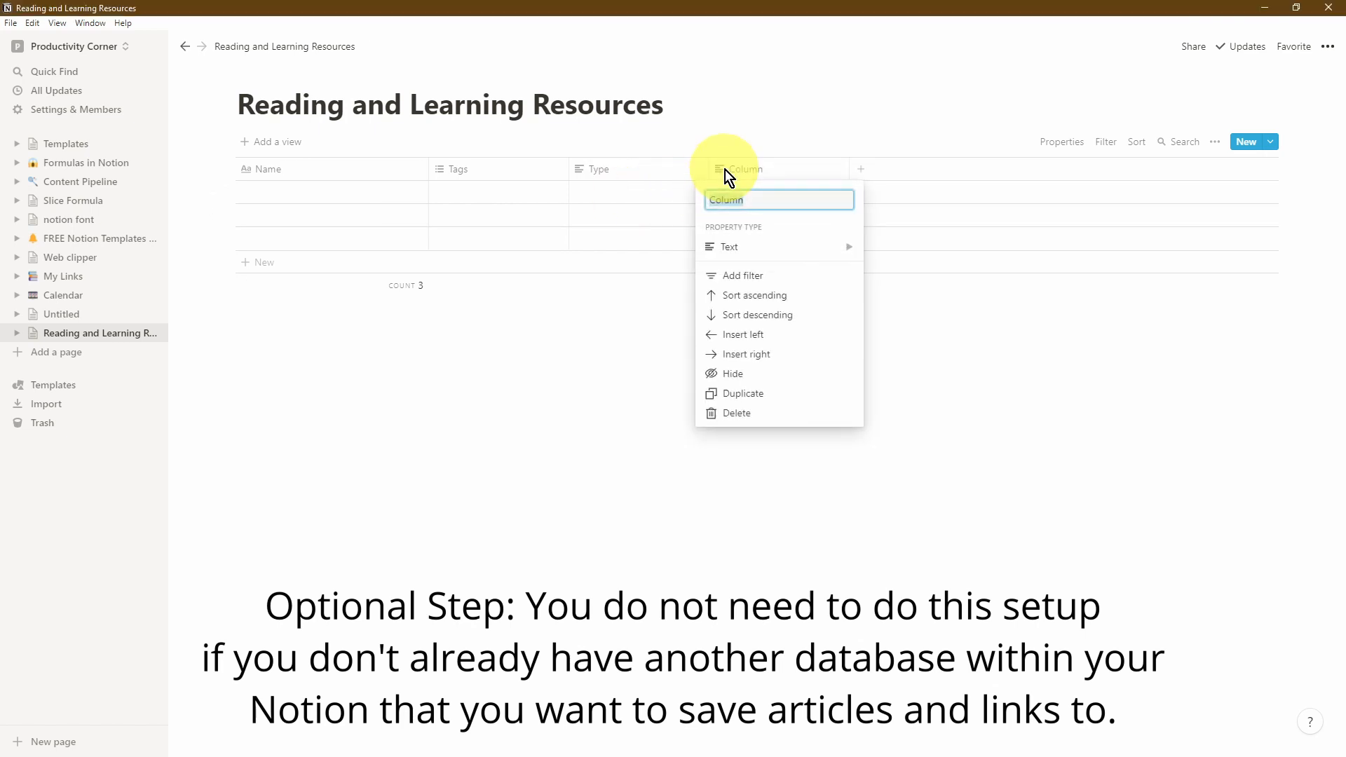
pyautogui.click(787, 248)
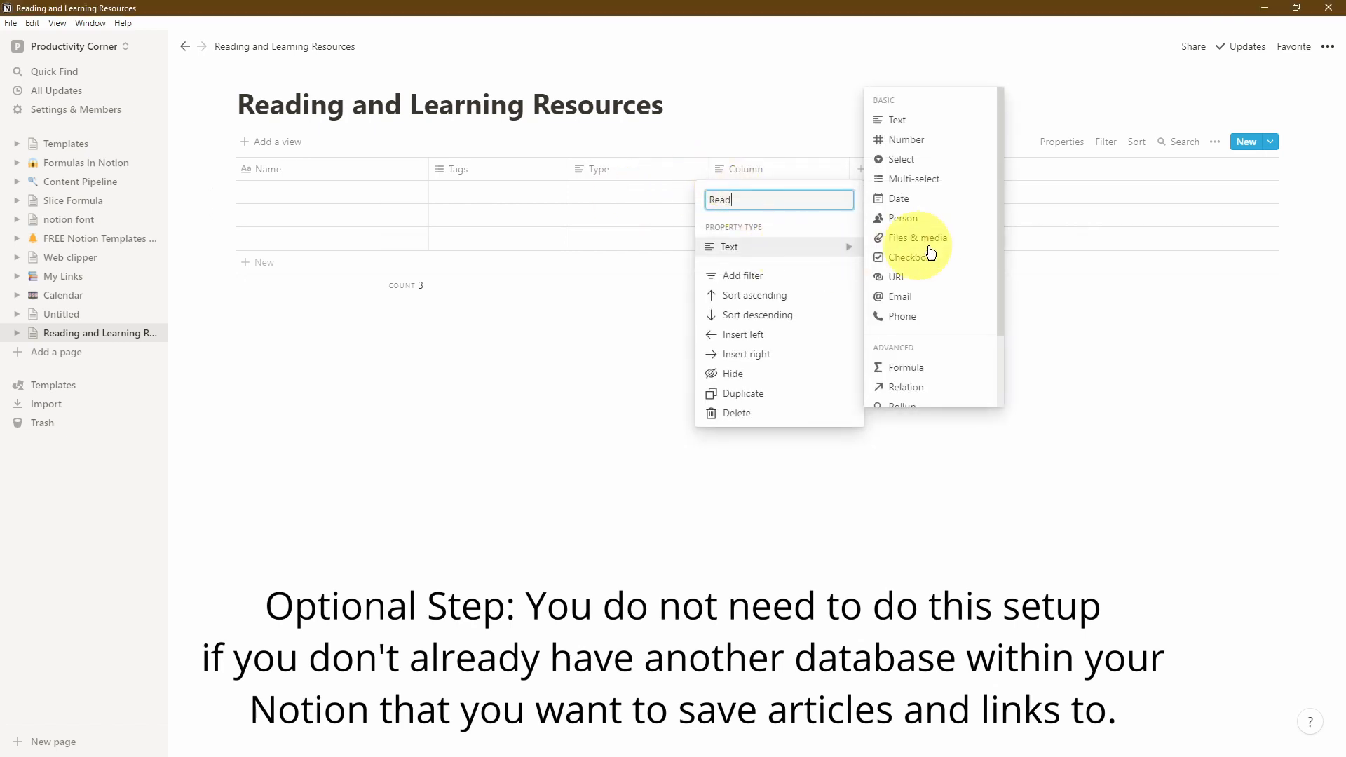
pyautogui.click(939, 259)
# Step: Add a text property named Short Description to the table after Read
pyautogui.click(861, 169)
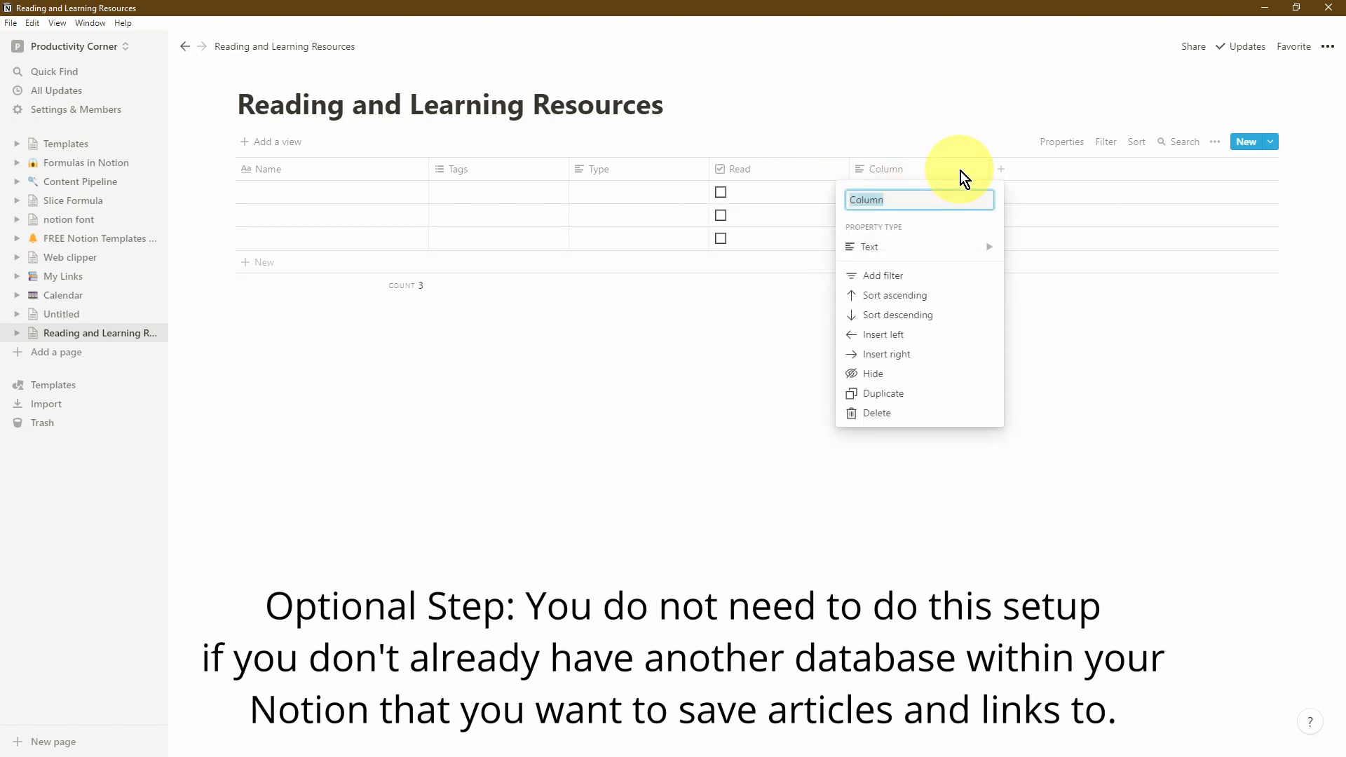
pyautogui.write('Desc')
pyautogui.hotkey('ctrl', 'a')
pyautogui.write('Short Description')
pyautogui.press('Return')
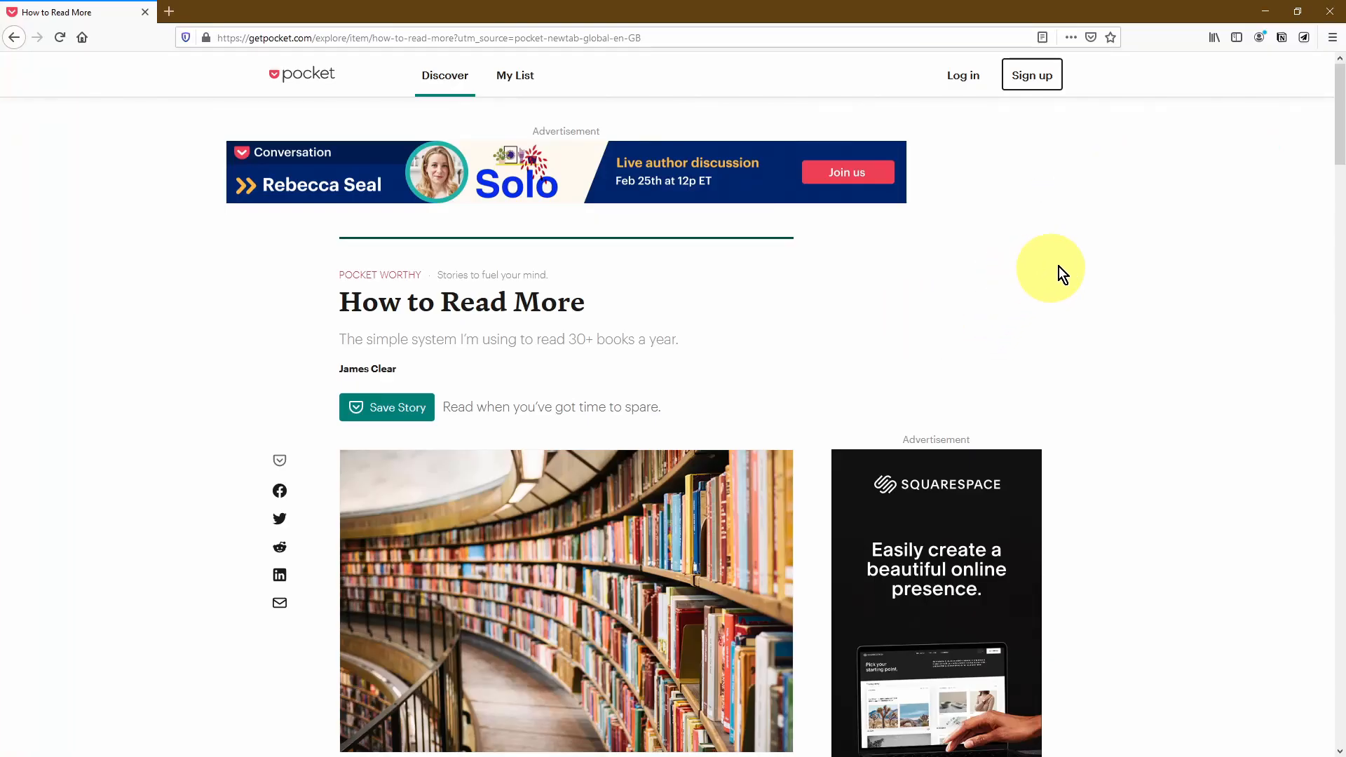
# Step: Switch to the How to Read More article in Firefox and start a new Save to Notion form in the Productivity Corner workspace
pyautogui.click(1302, 41)
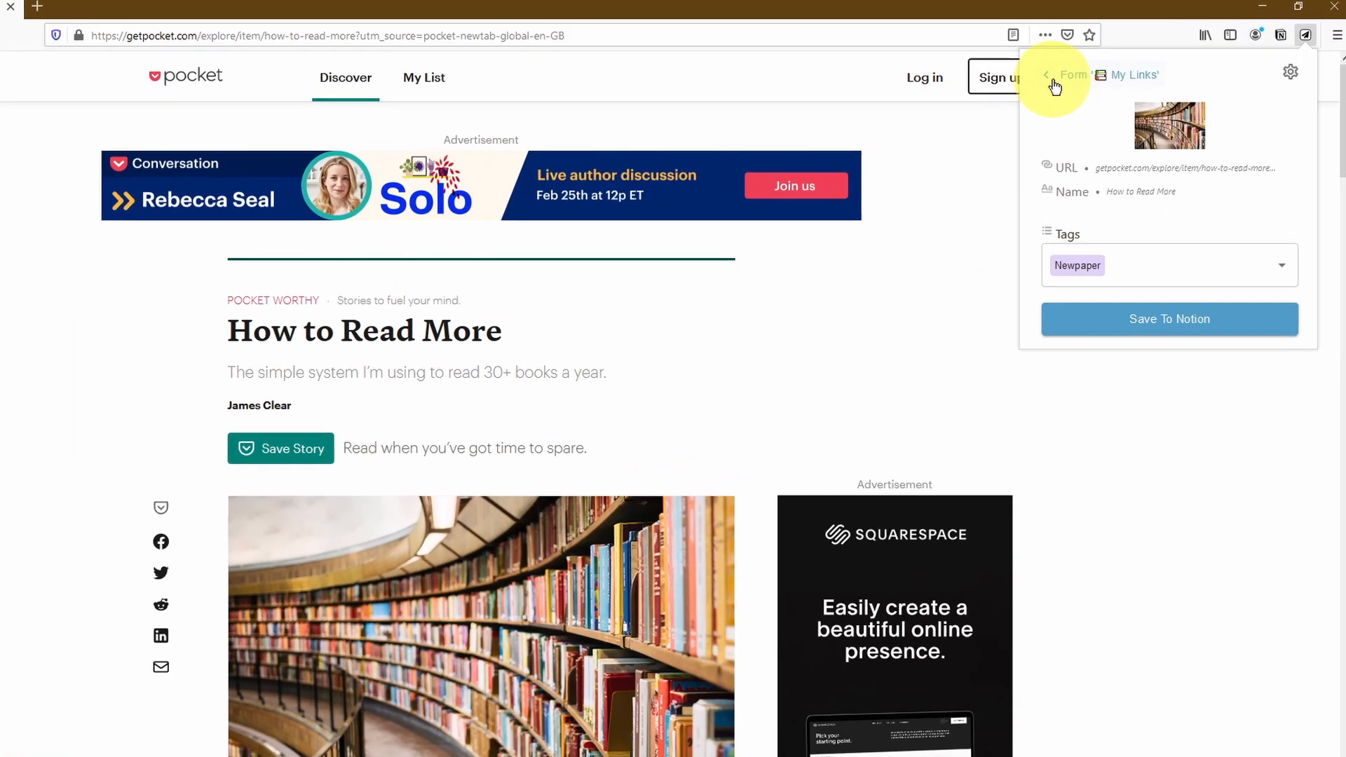
pyautogui.click(1076, 81)
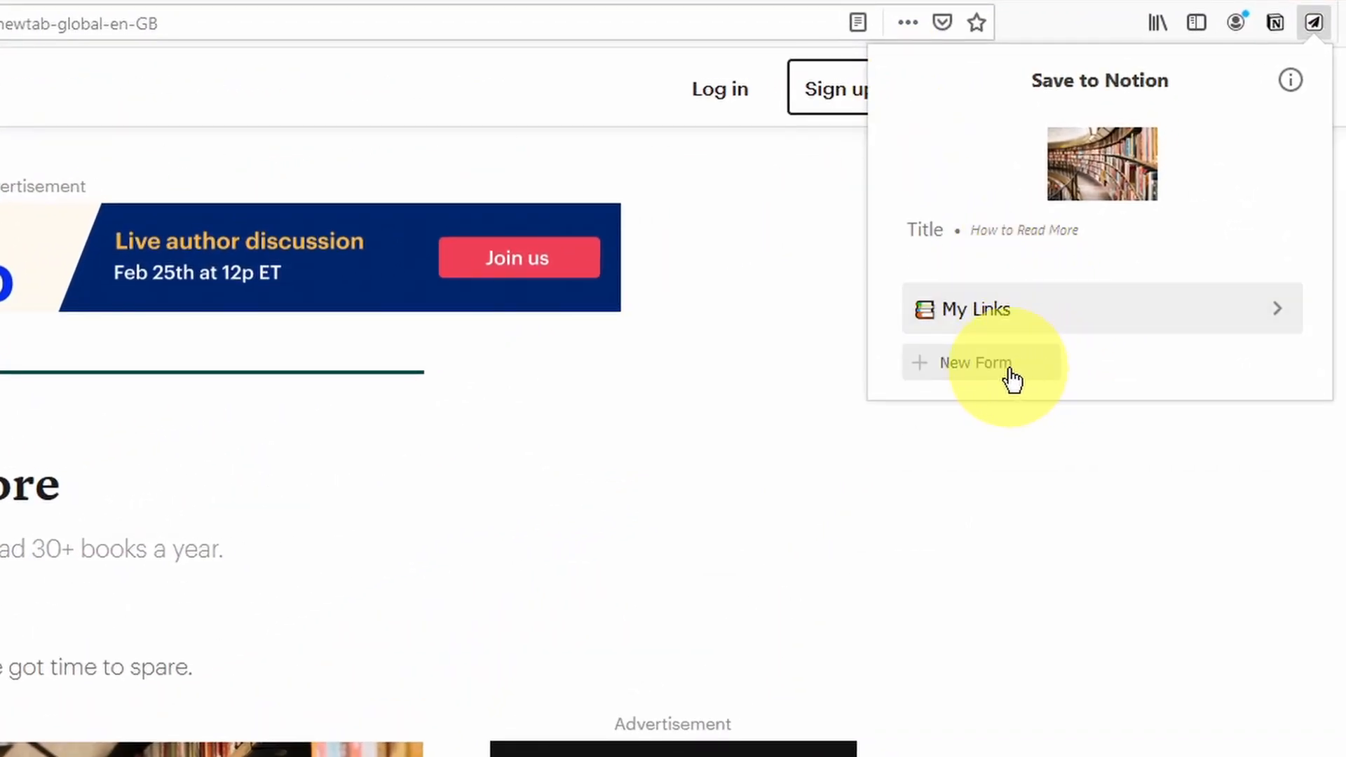
pyautogui.click(1013, 380)
pyautogui.click(1074, 210)
pyautogui.click(1102, 322)
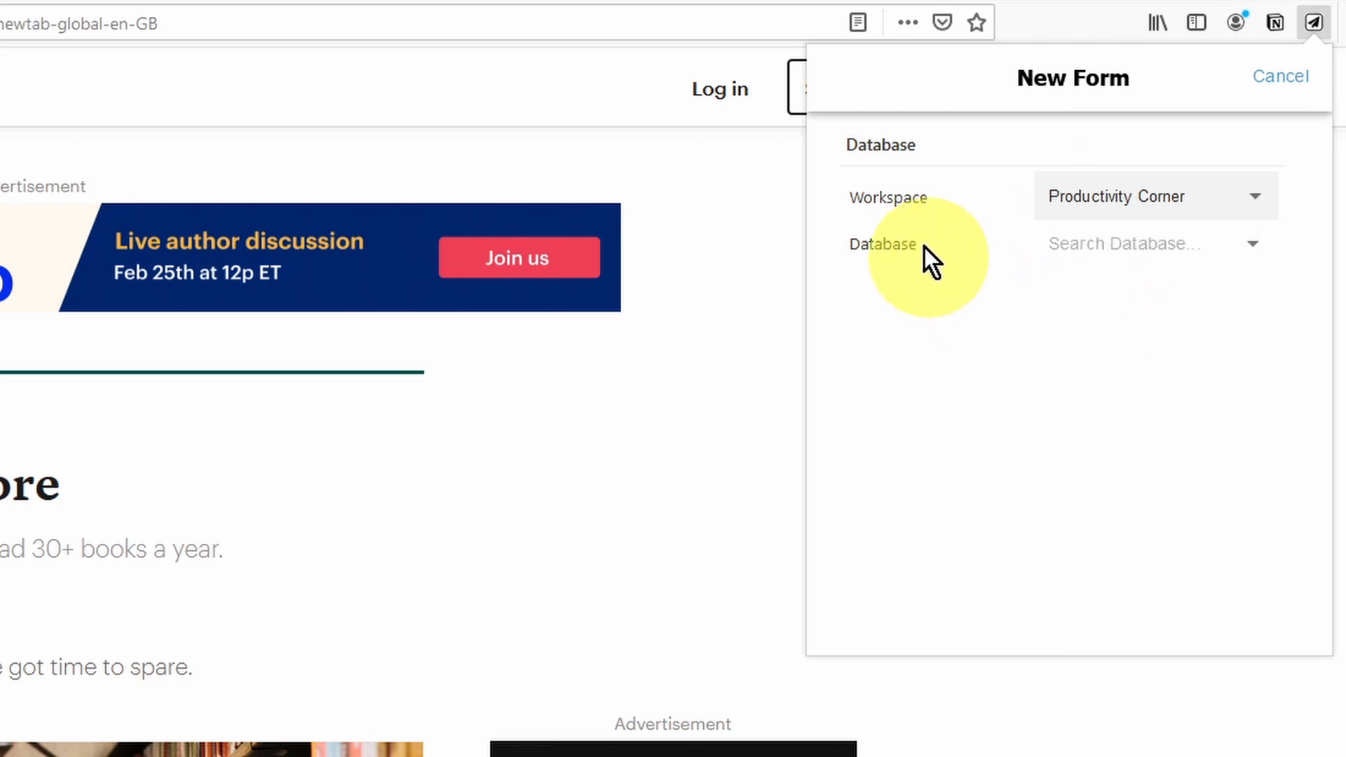
# Step: Choose Reading and Learning Resources as the form's database and enable Save Page Content
pyautogui.click(1091, 251)
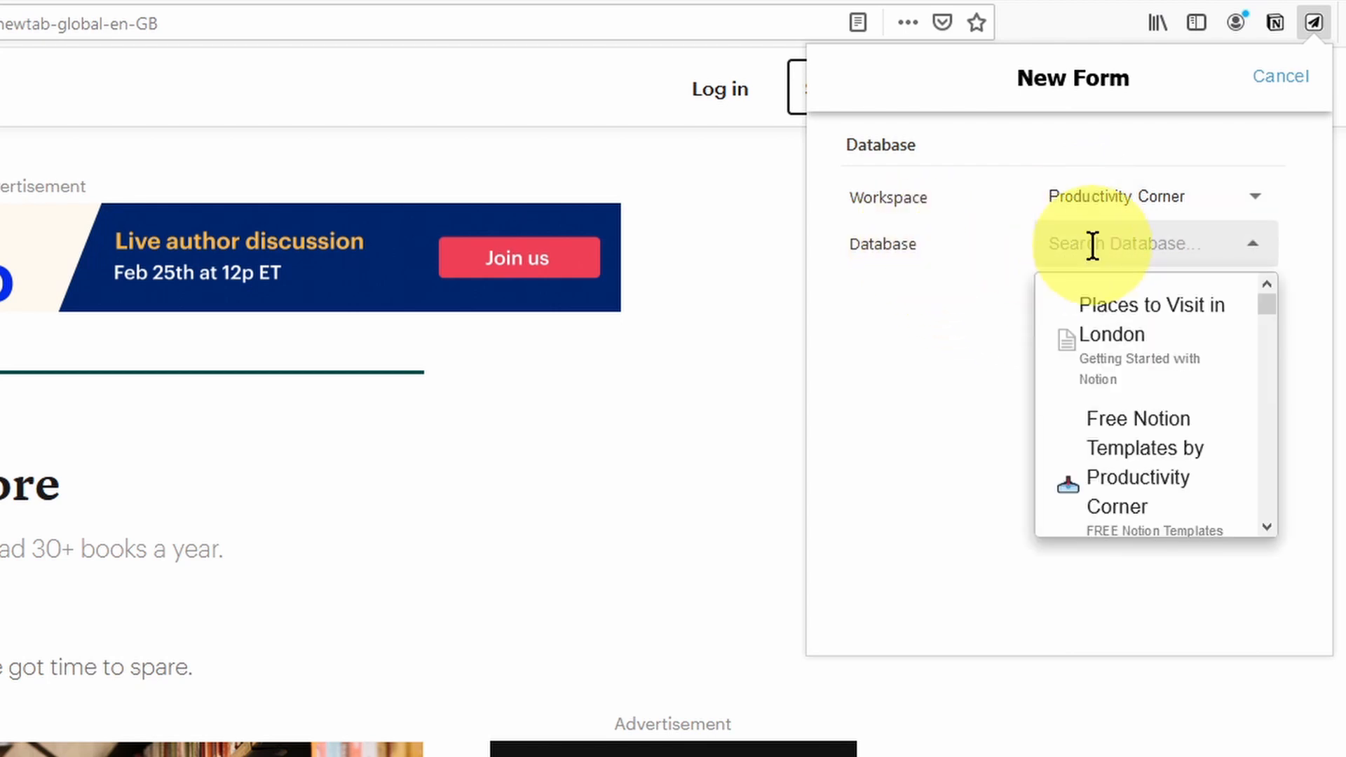
pyautogui.write('readin')
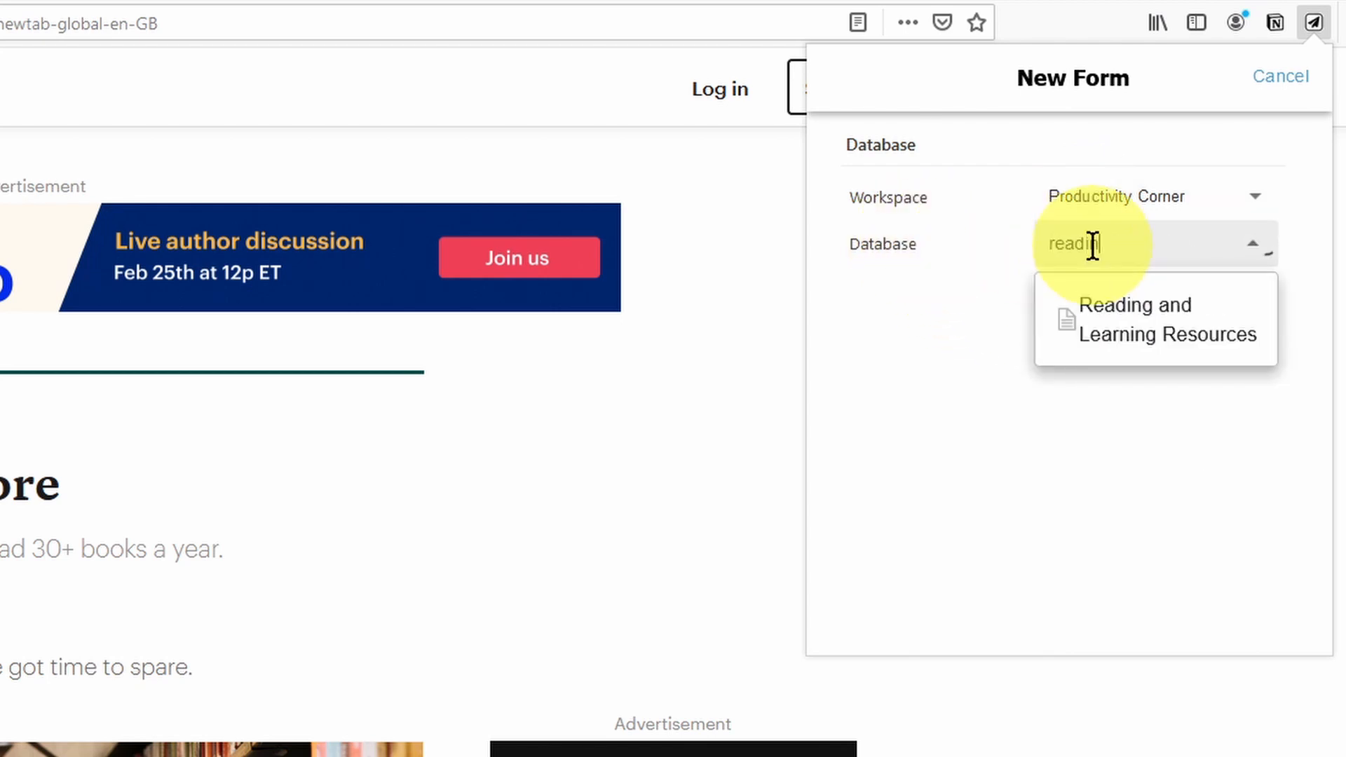
pyautogui.write('g')
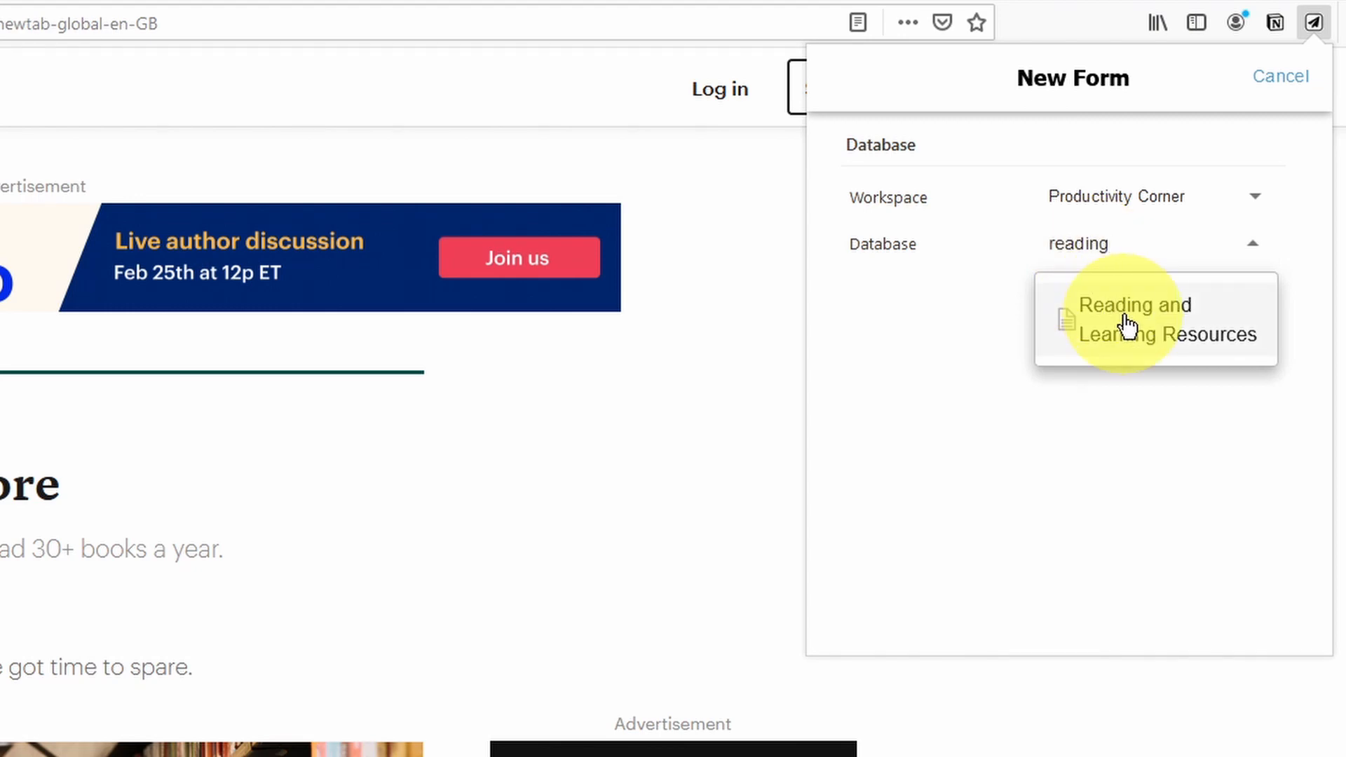
pyautogui.click(1127, 326)
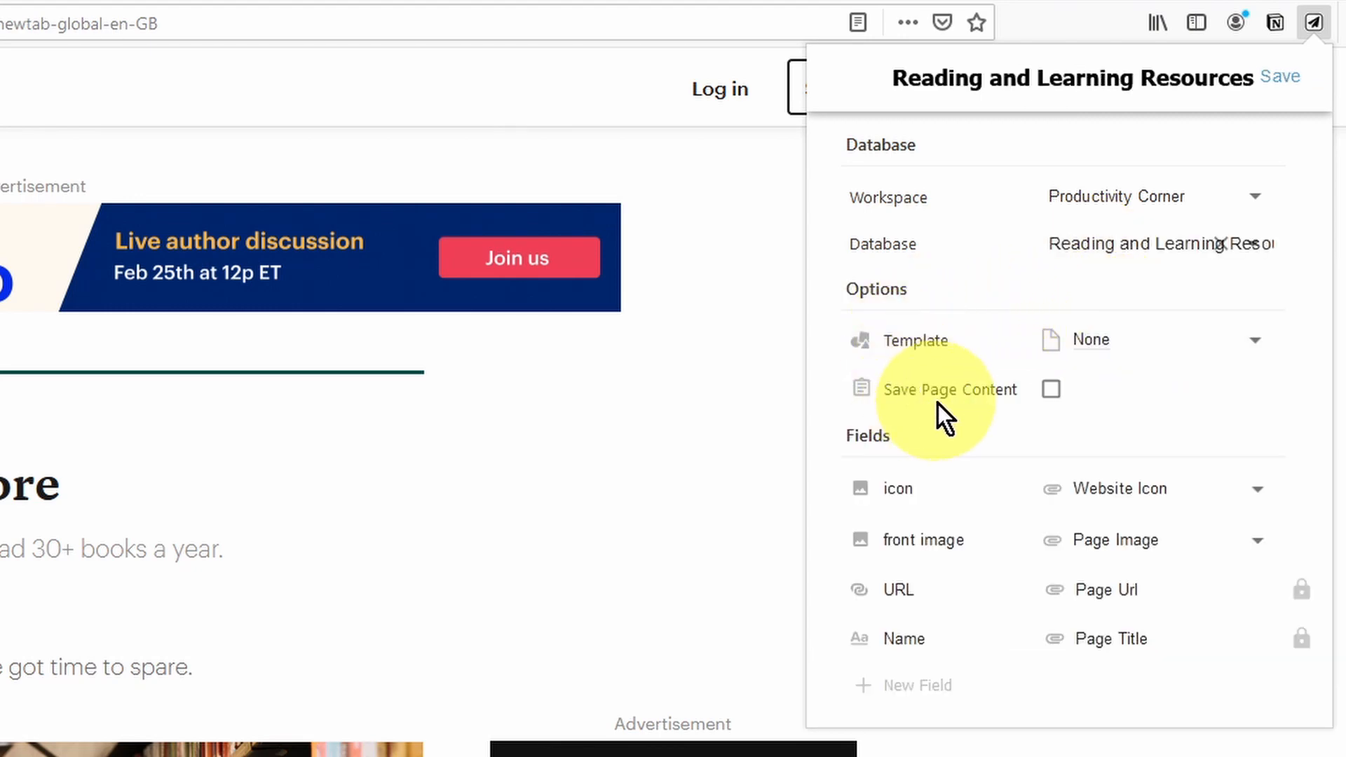
pyautogui.click(1052, 391)
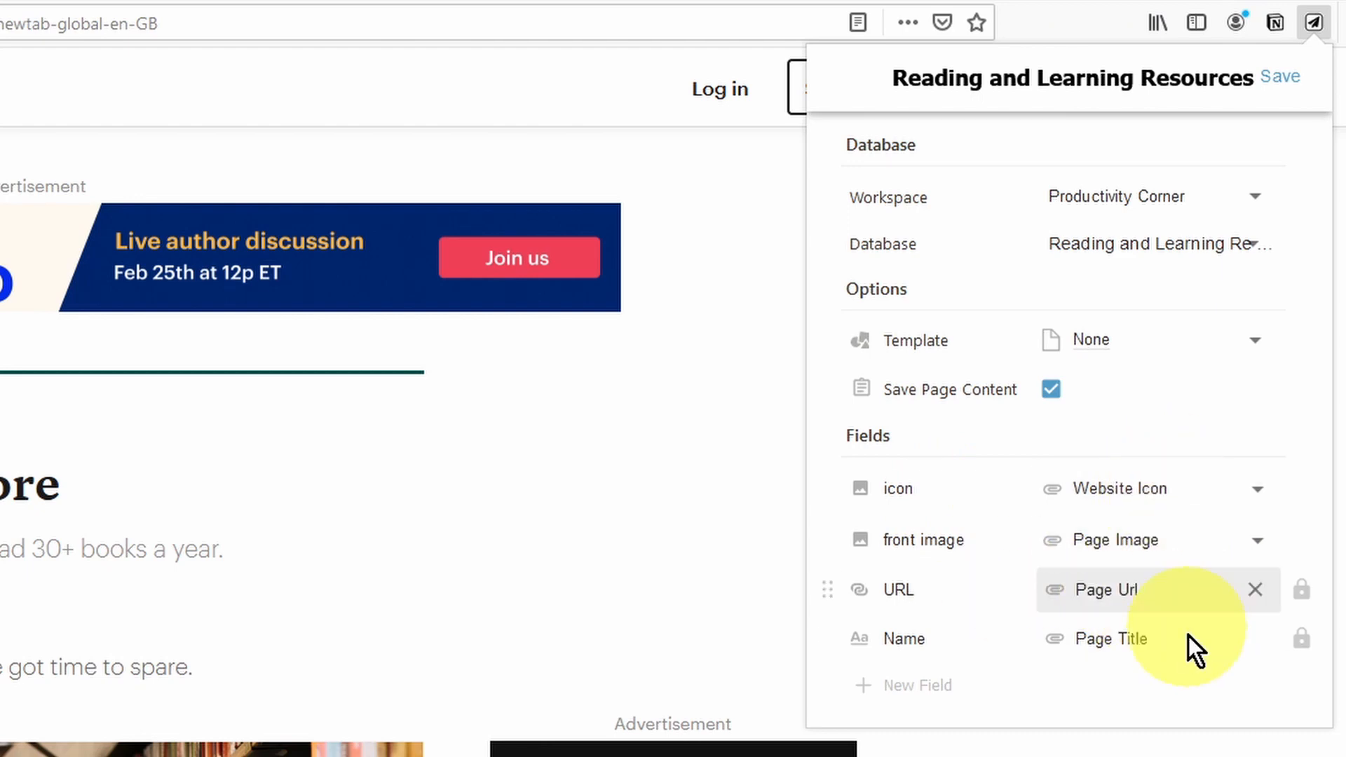
# Step: Add a Tags field to the Reading and Learning Resources form
pyautogui.click(900, 690)
pyautogui.click(943, 689)
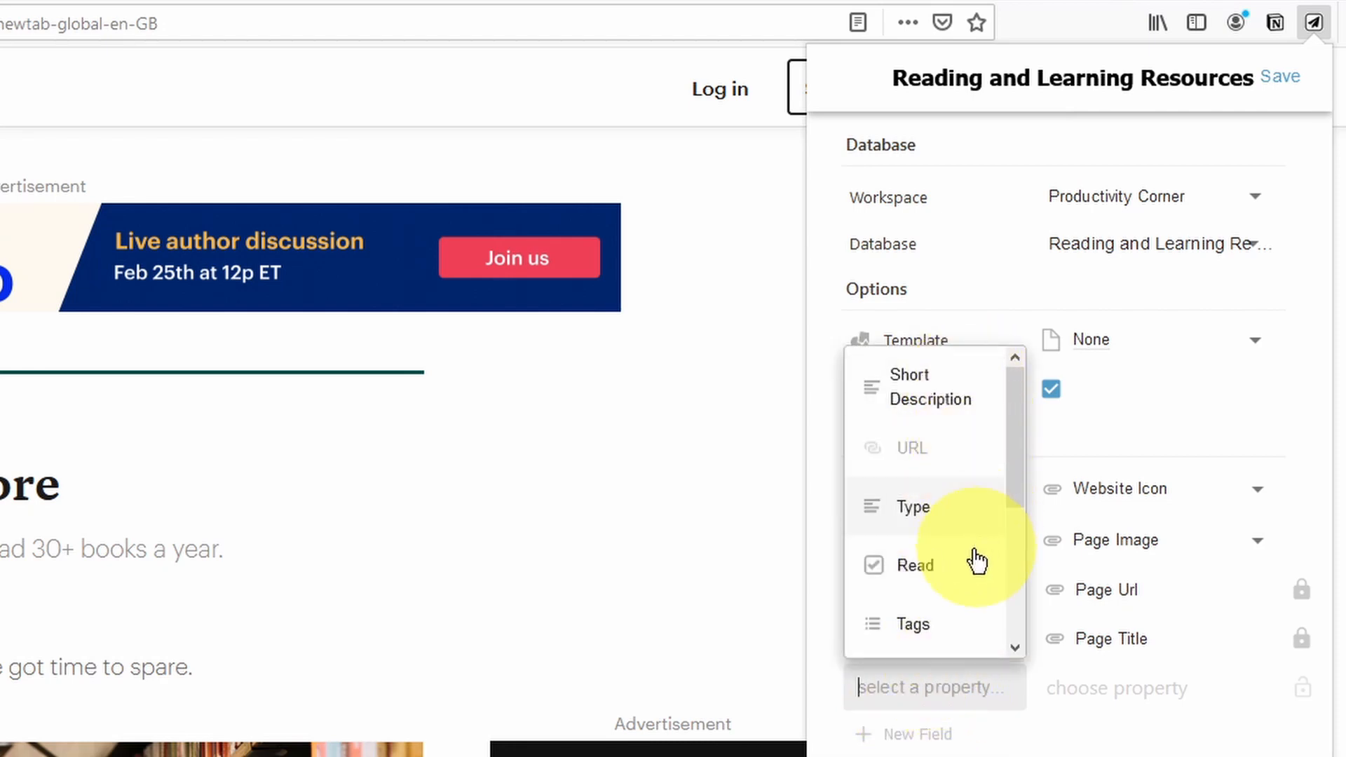
pyautogui.scroll(-3, 972, 560)
pyautogui.scroll(4, 963, 490)
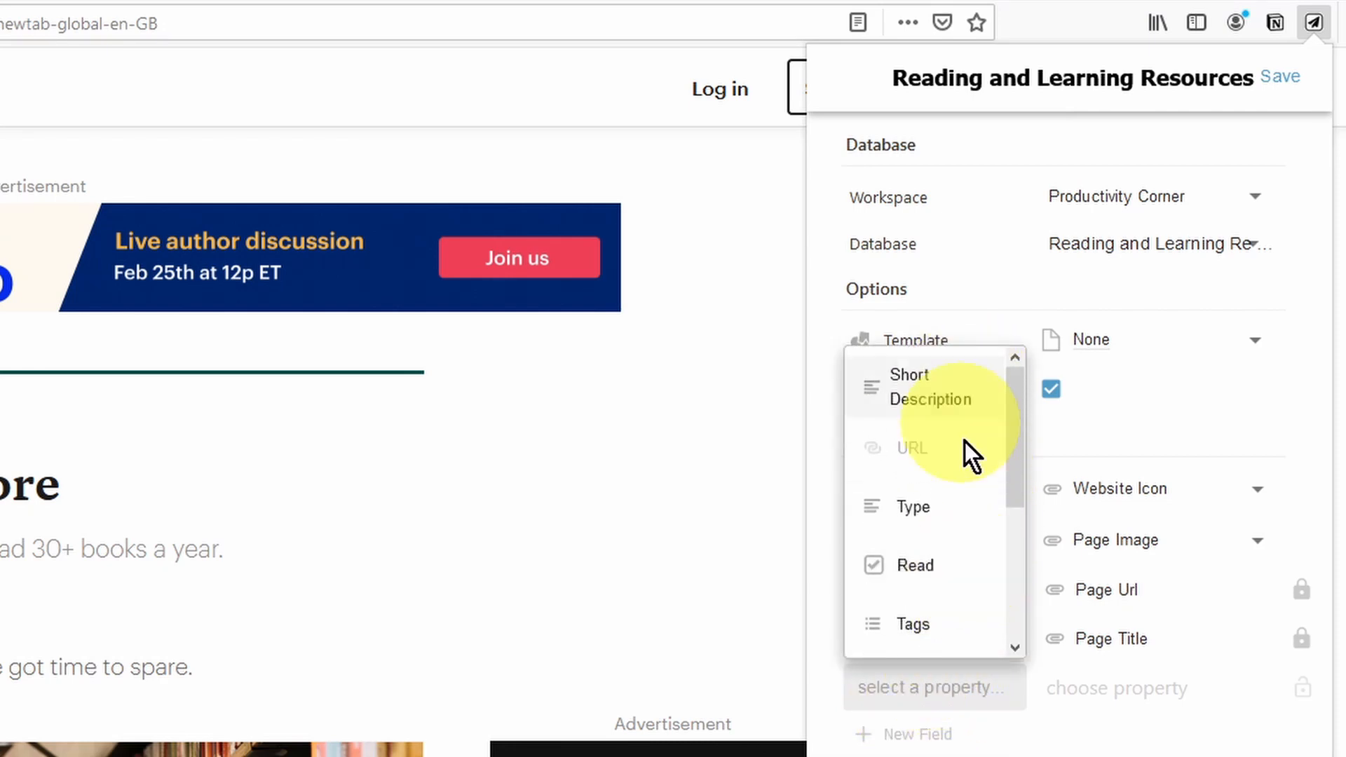
pyautogui.scroll(-4, 956, 561)
pyautogui.scroll(3, 955, 553)
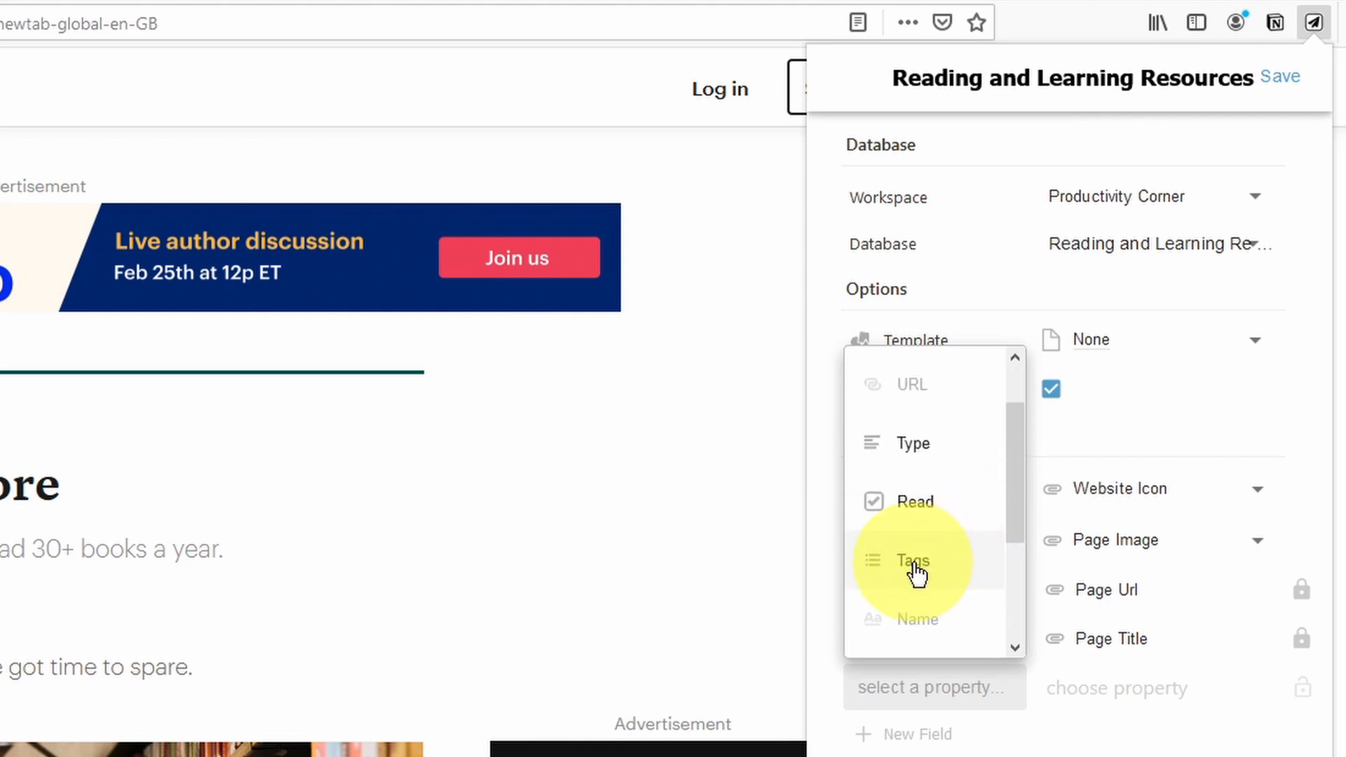
pyautogui.click(960, 564)
# Step: Add the Read and Short Description fields to the form below Tags
pyautogui.click(922, 736)
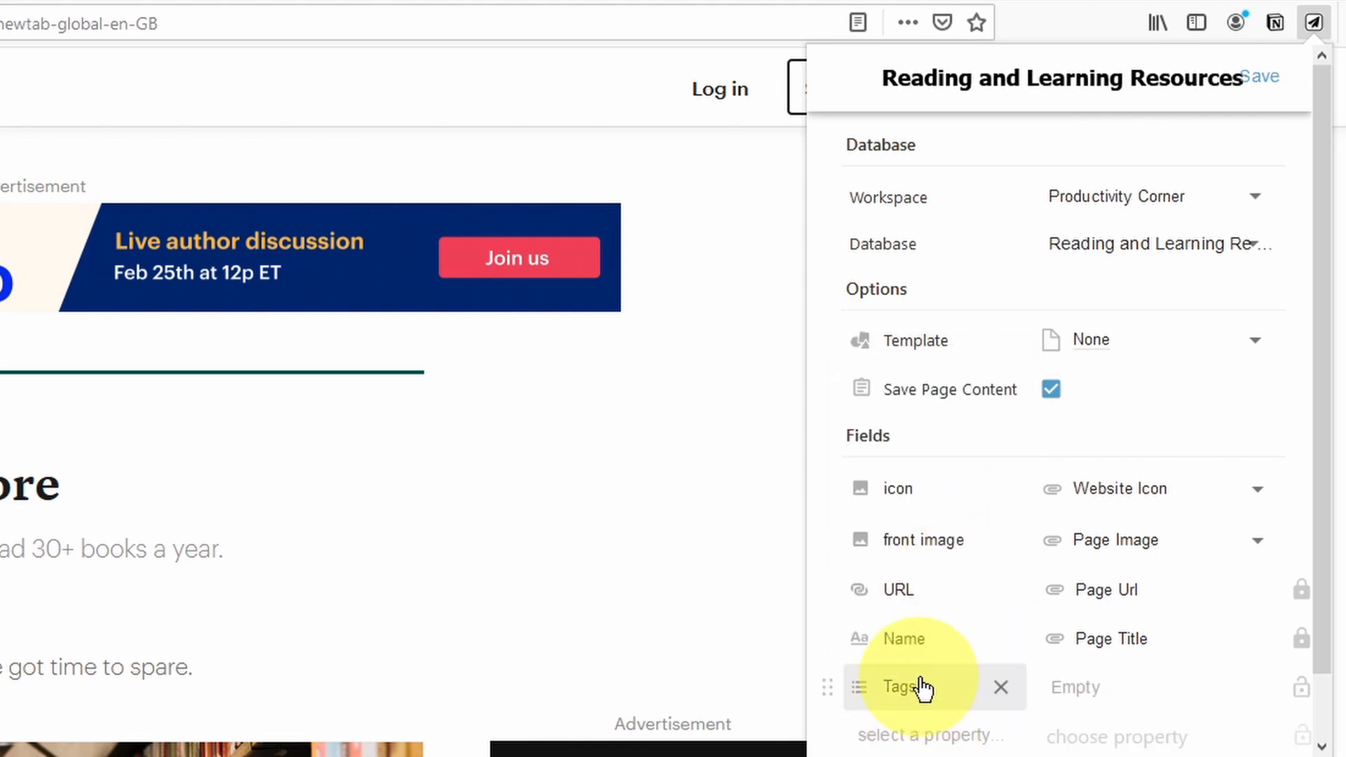
pyautogui.click(918, 732)
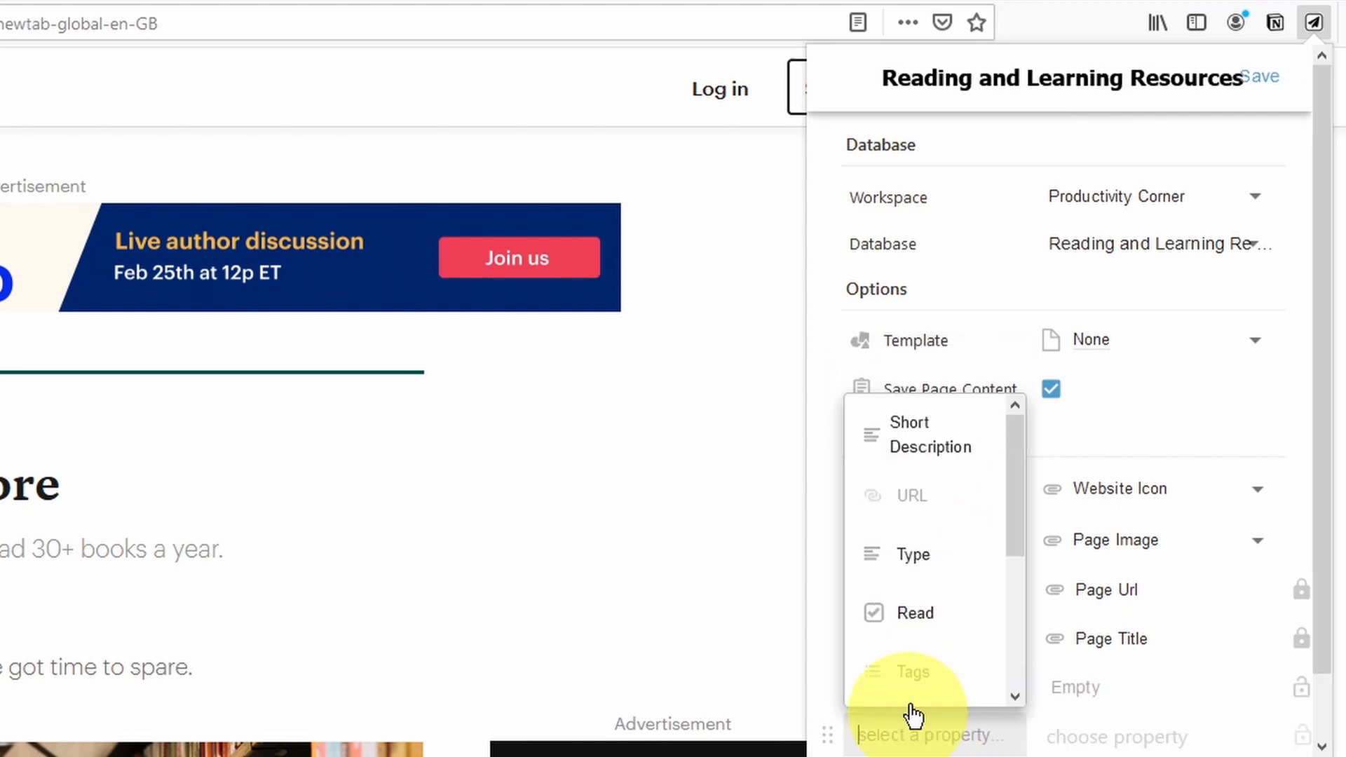
pyautogui.click(947, 614)
pyautogui.scroll(-2, 948, 712)
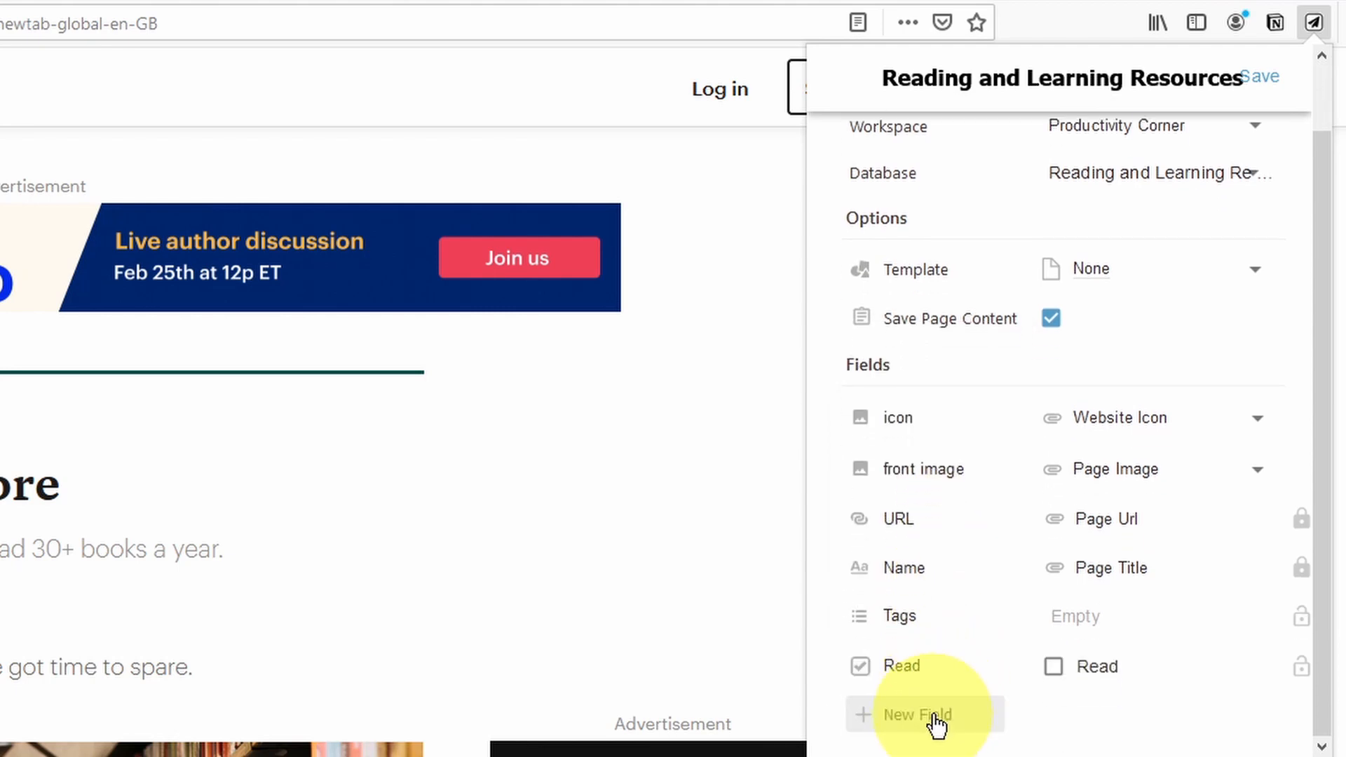
pyautogui.click(936, 725)
pyautogui.click(953, 423)
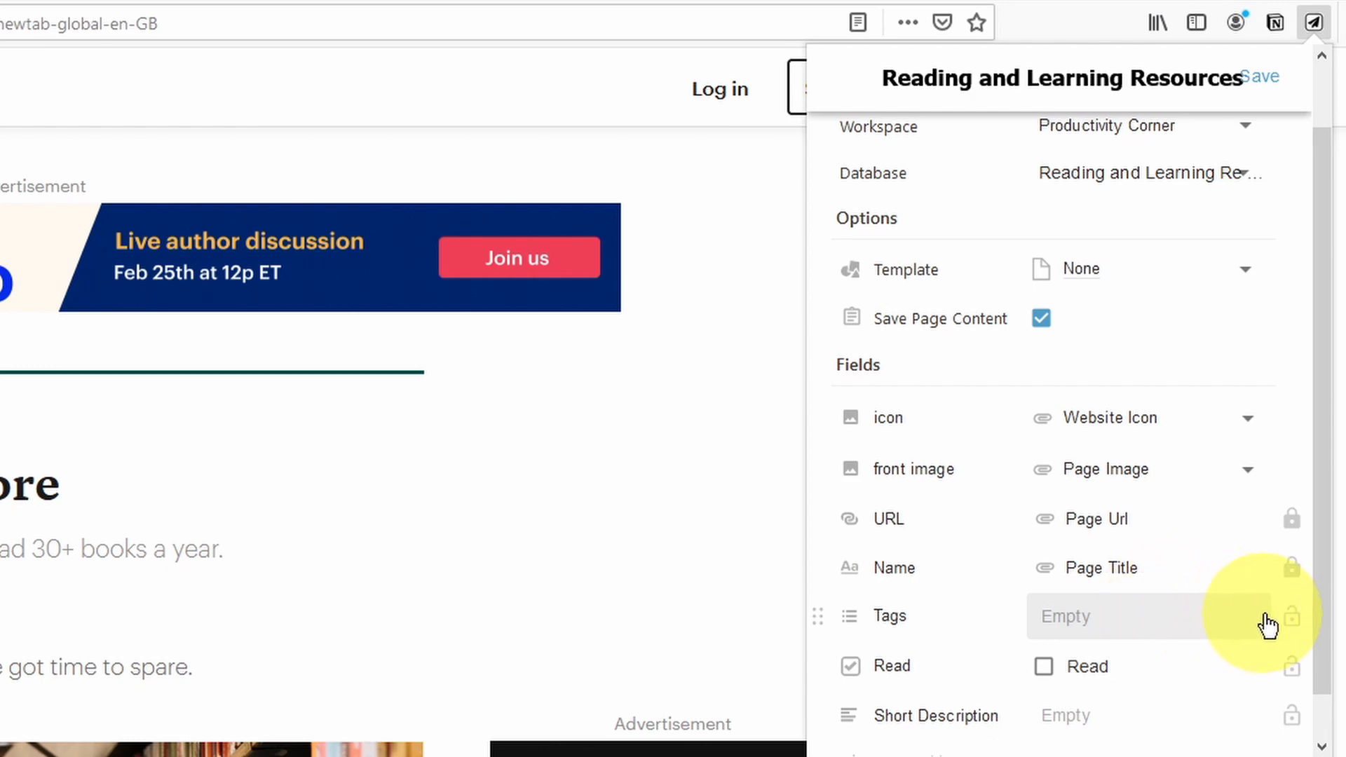
# Step: Set the form's Tags value to Personal Development, lock that field, and save the form
pyautogui.click(1219, 618)
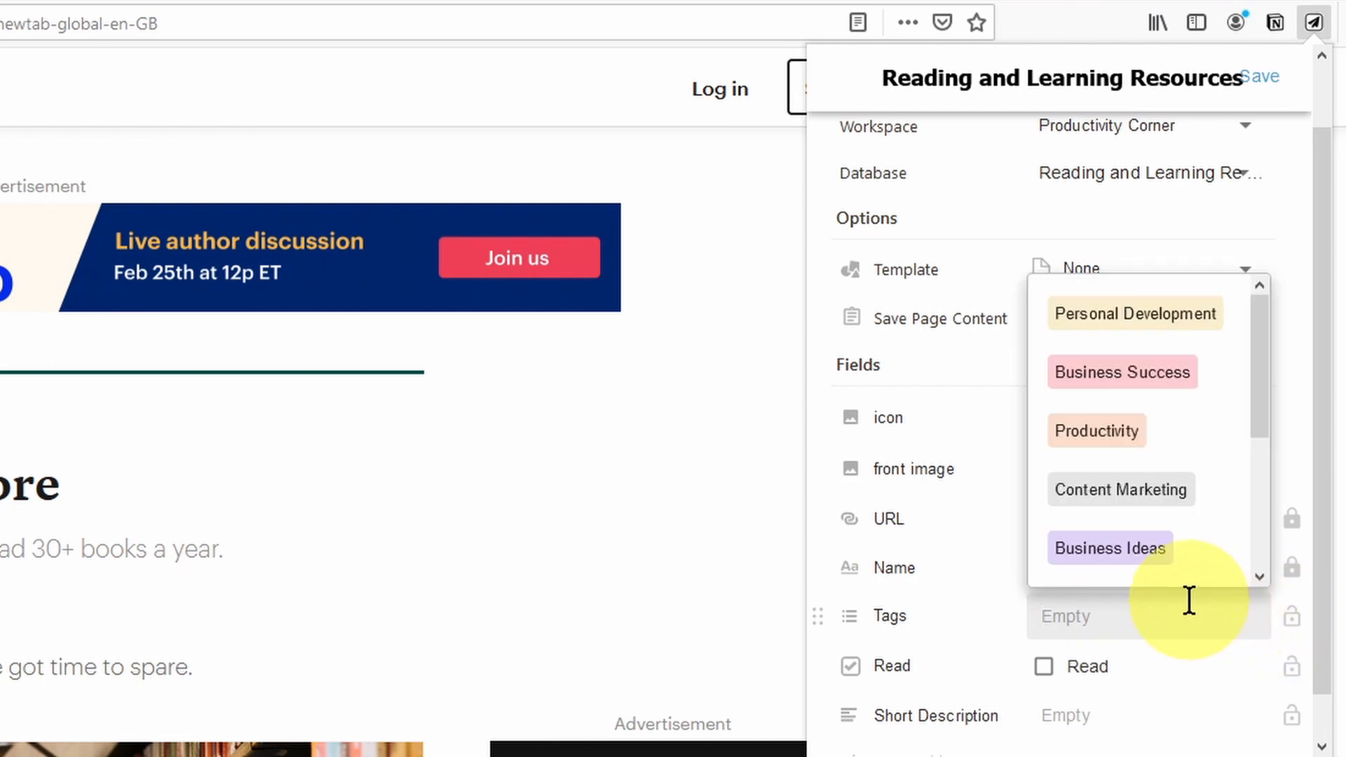
pyautogui.click(1156, 316)
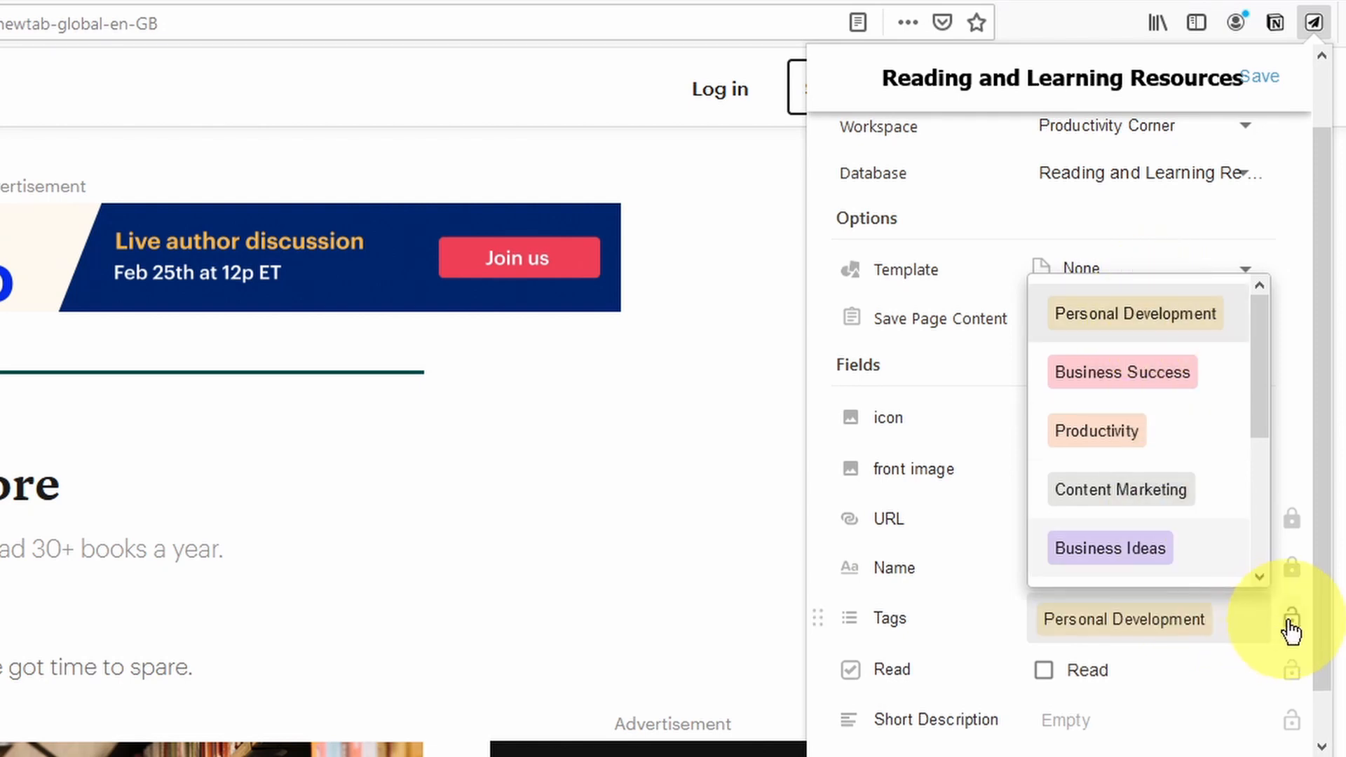
pyautogui.click(1290, 624)
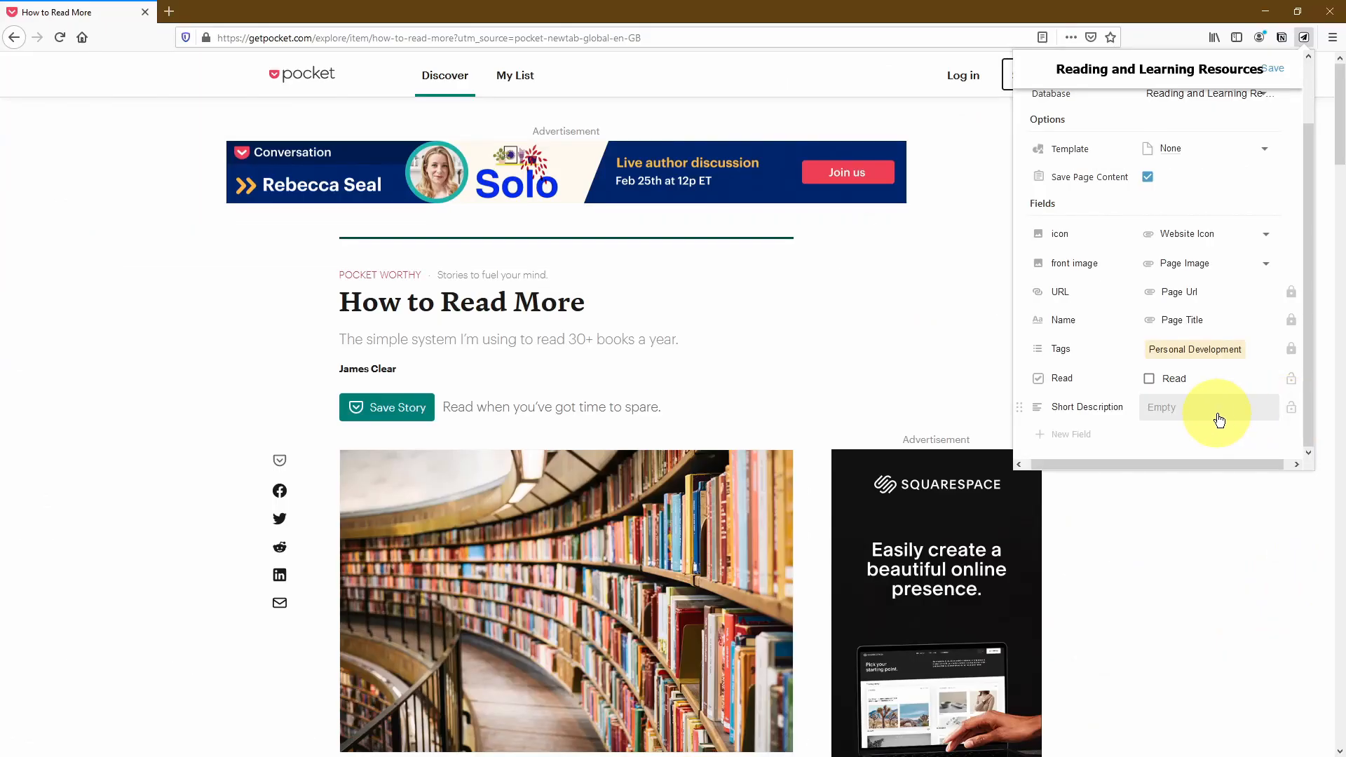
pyautogui.scroll(2, 1231, 246)
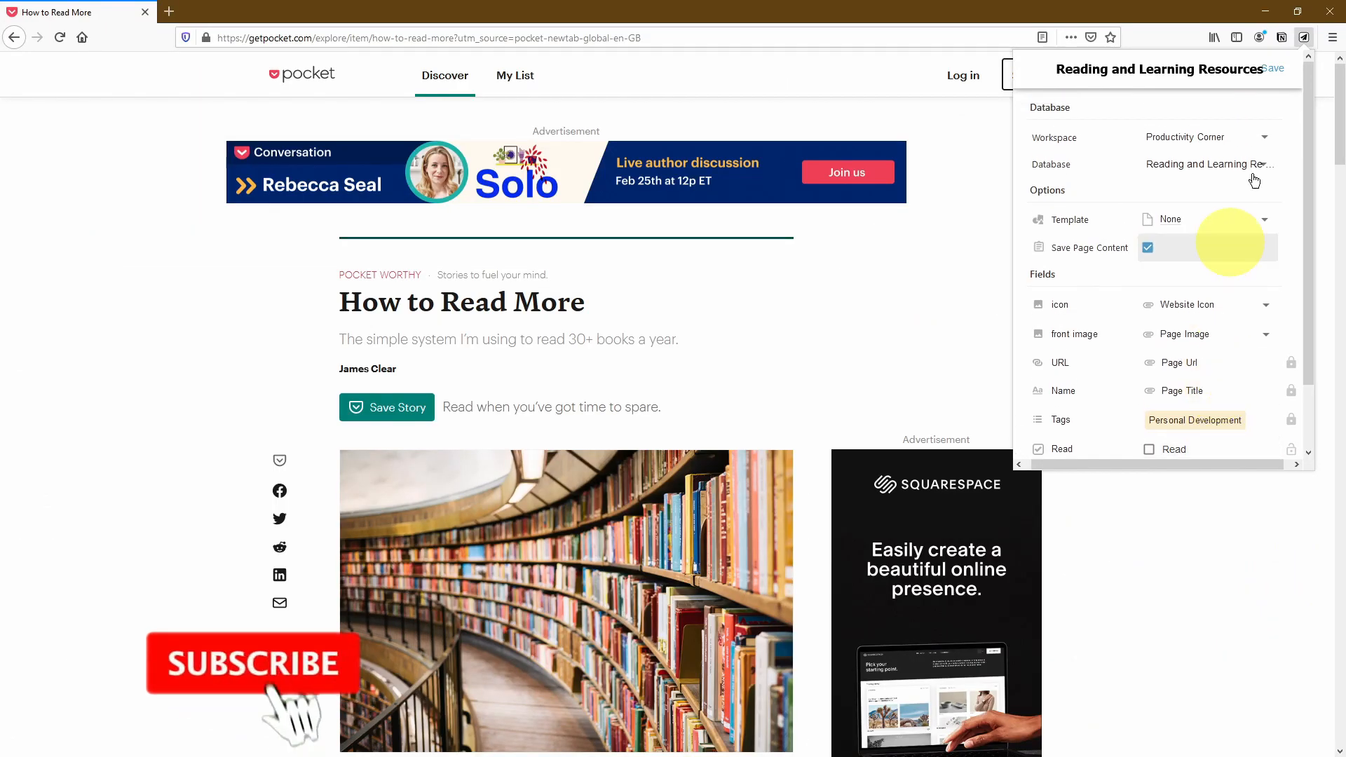
pyautogui.click(1274, 70)
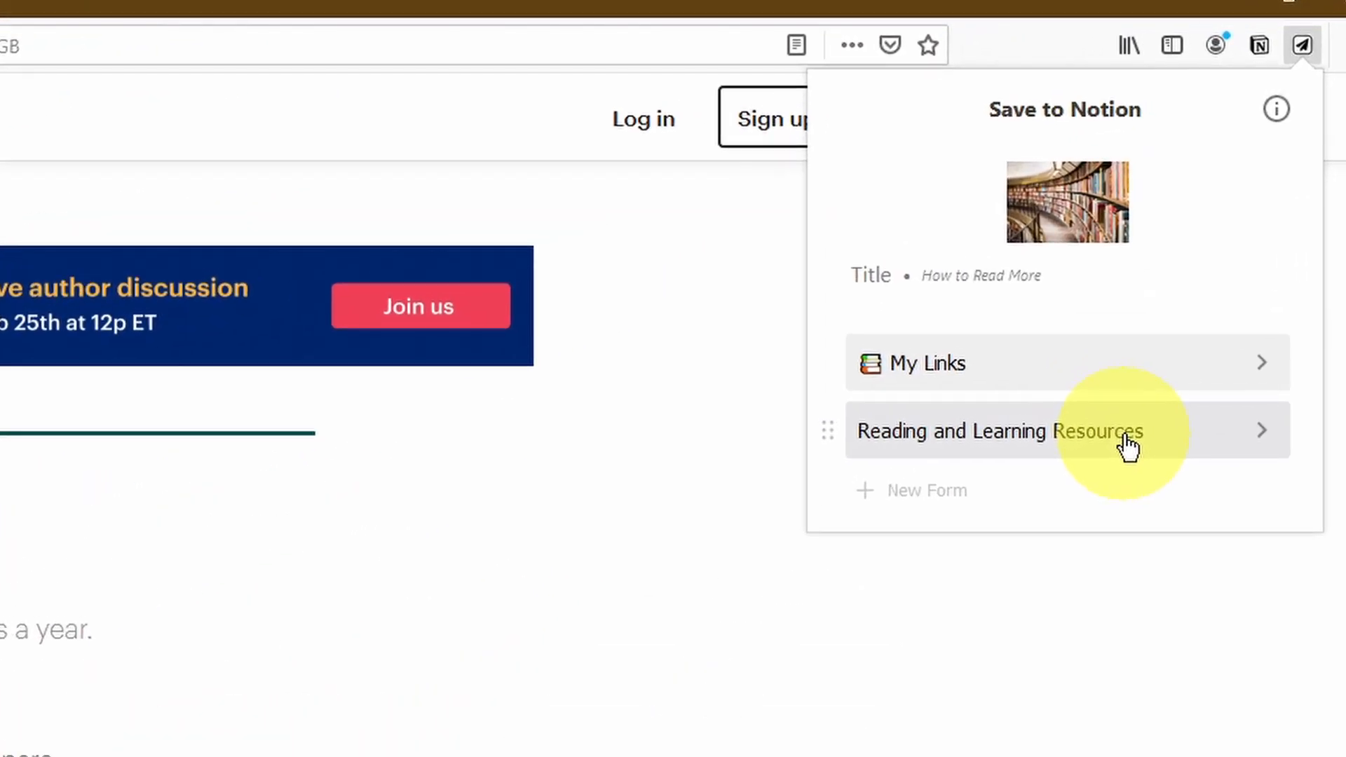
# Step: Save the article with the Reading and Learning Resources form, marked Read, with the short description "Future Reference on how to read faster"
pyautogui.click(1125, 436)
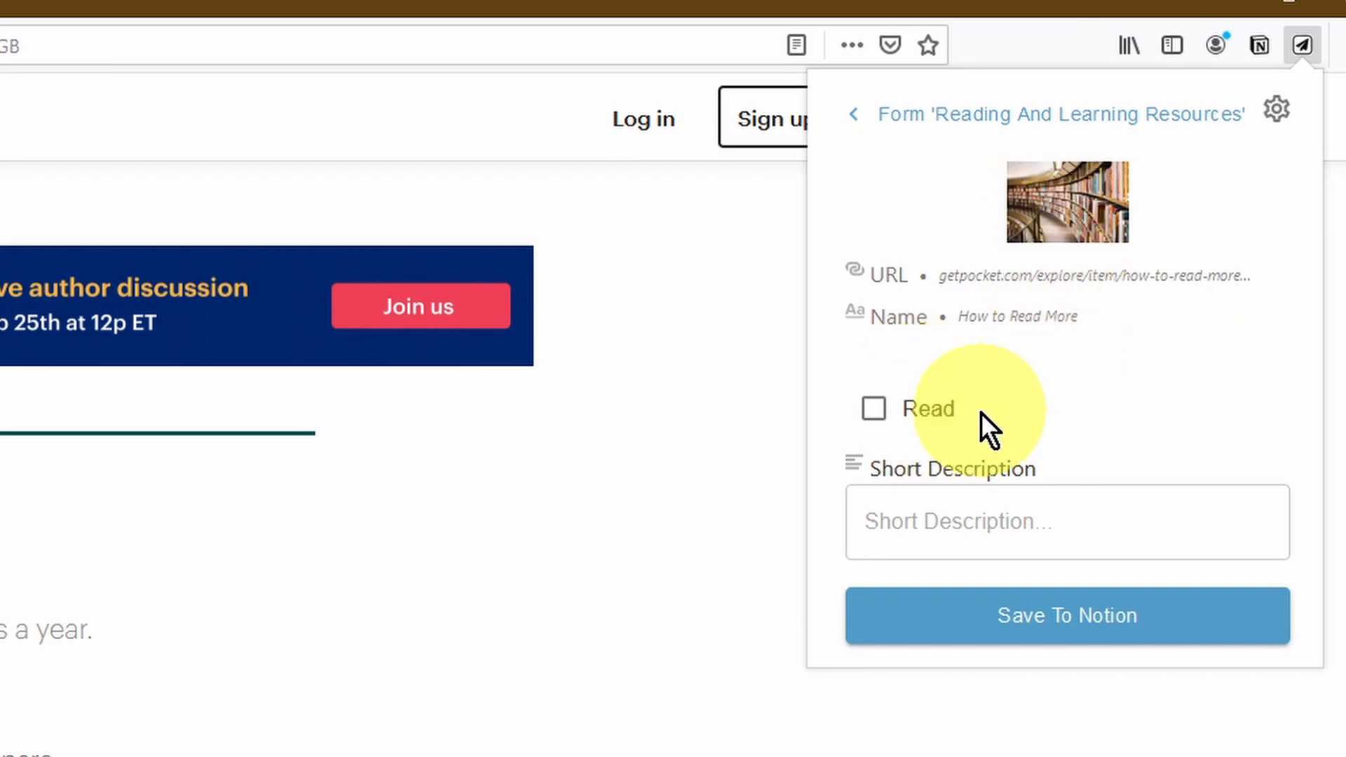
pyautogui.click(1005, 510)
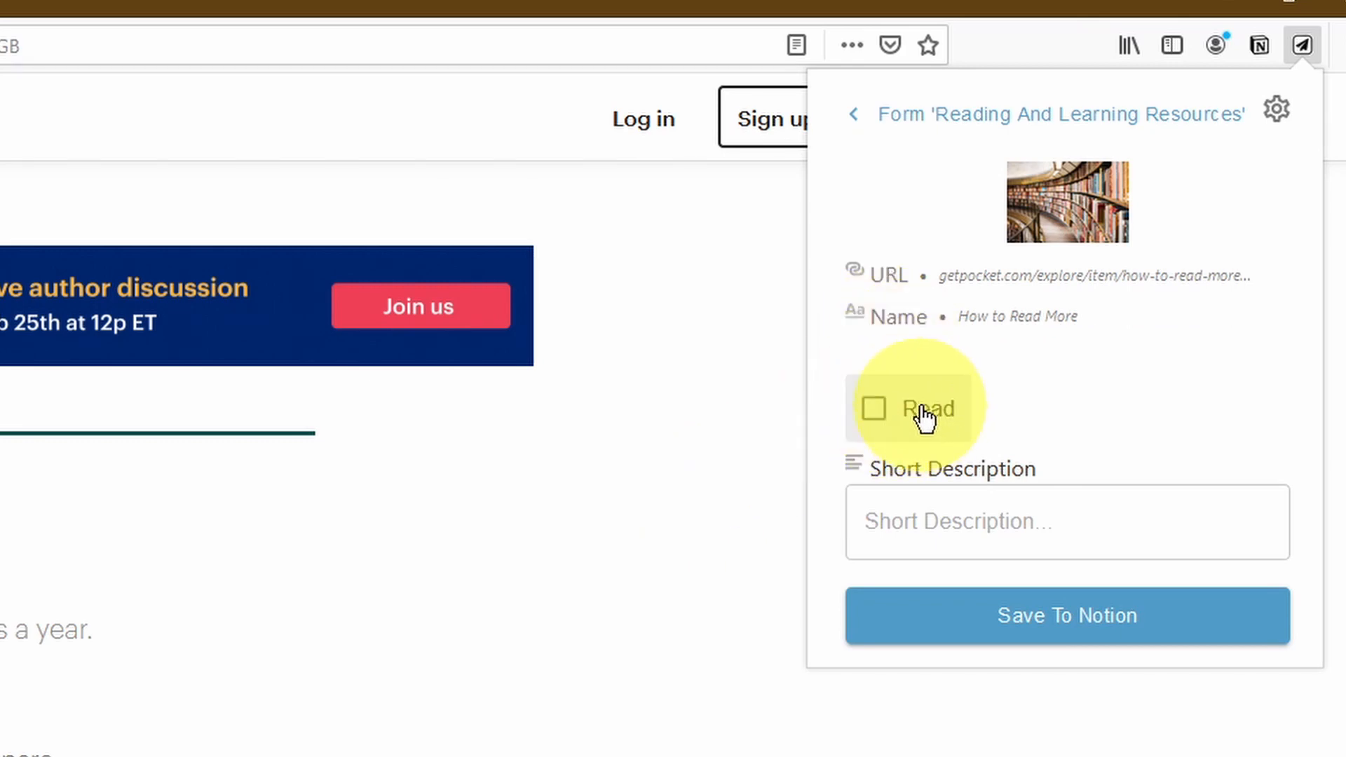
pyautogui.click(939, 508)
pyautogui.write('Fu')
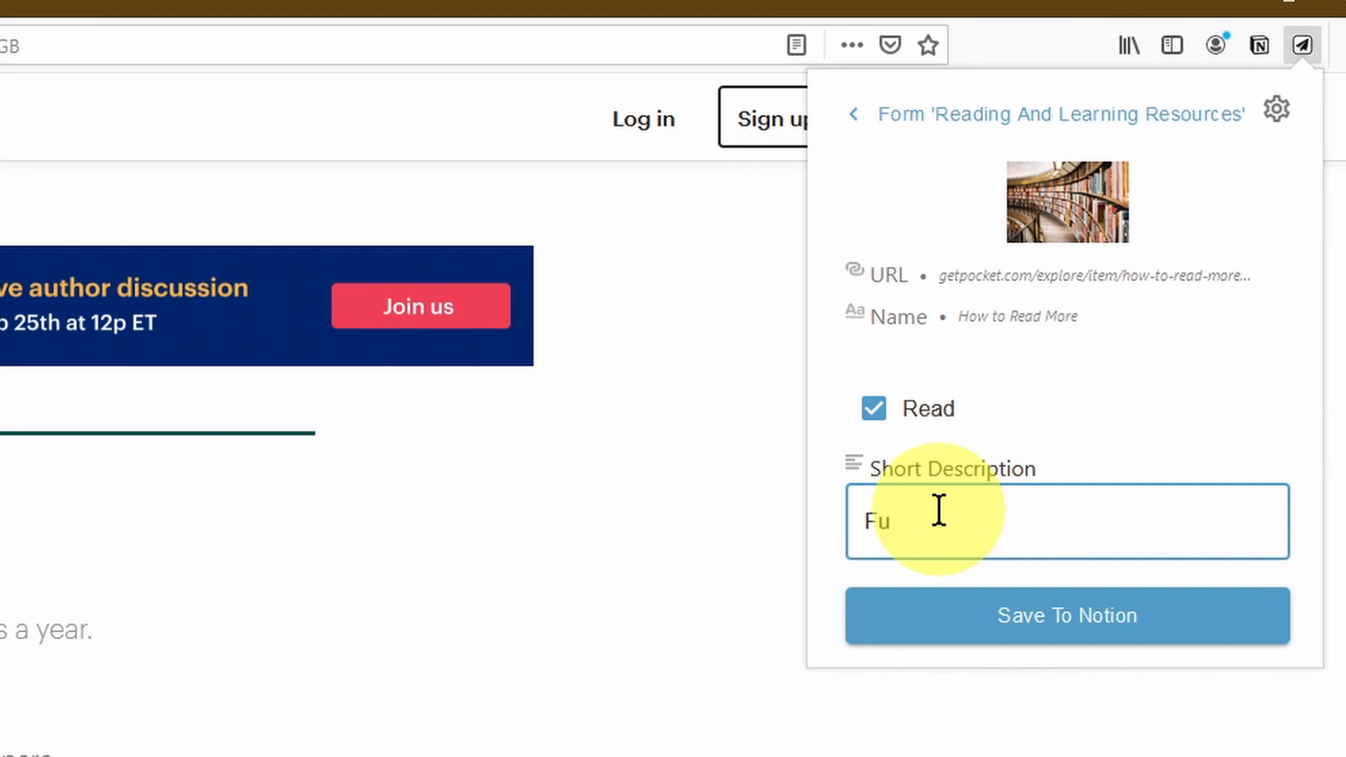
pyautogui.write('ture Reference on how to read faster')
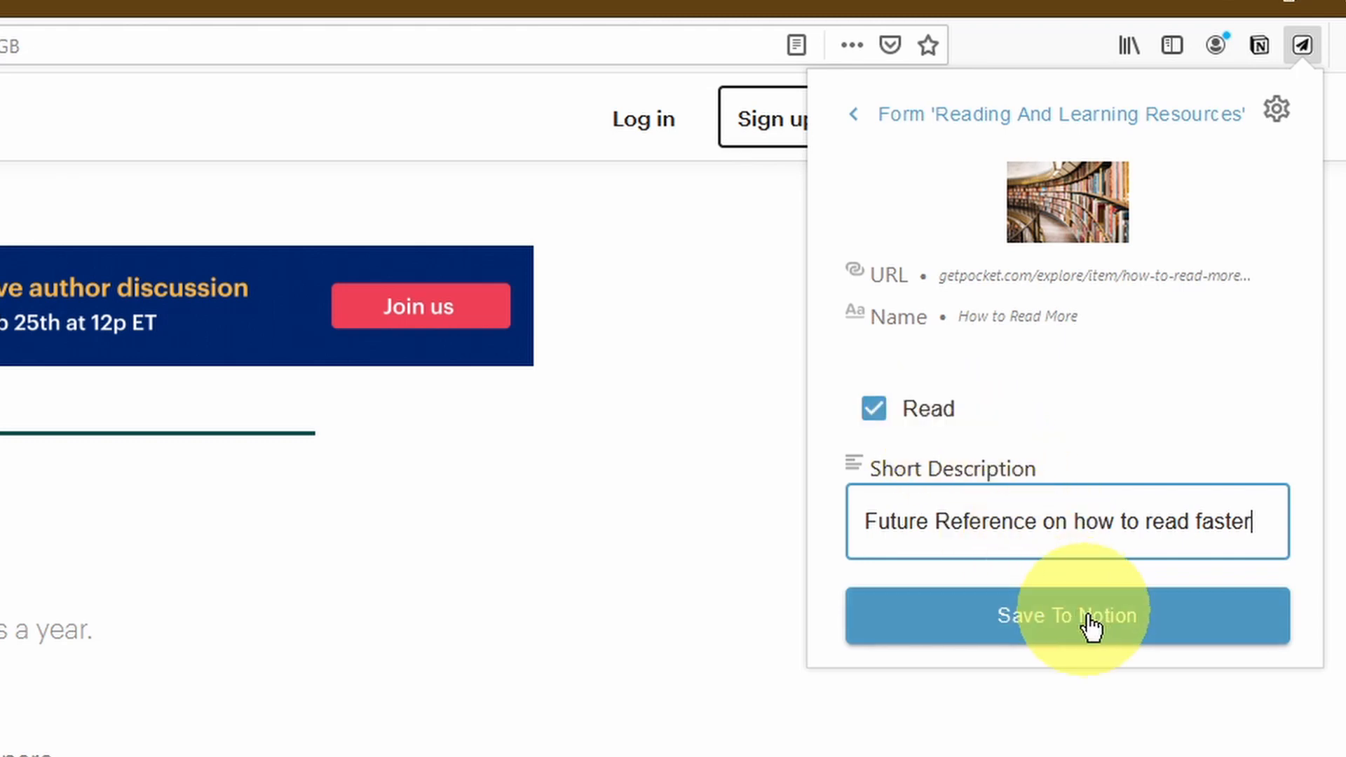
pyautogui.click(1162, 624)
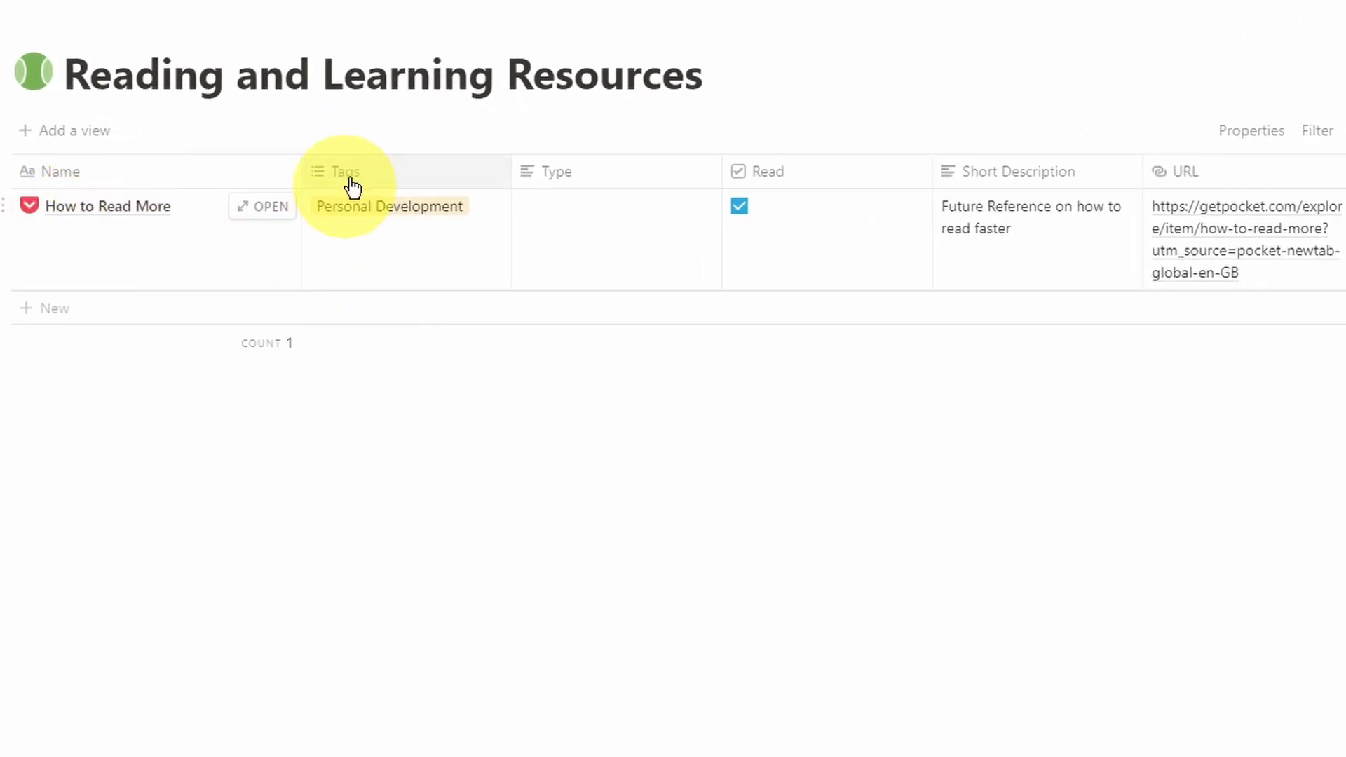
# Step: Switch to Notion and check the Tags options available for the saved How to Read More row
pyautogui.click(431, 236)
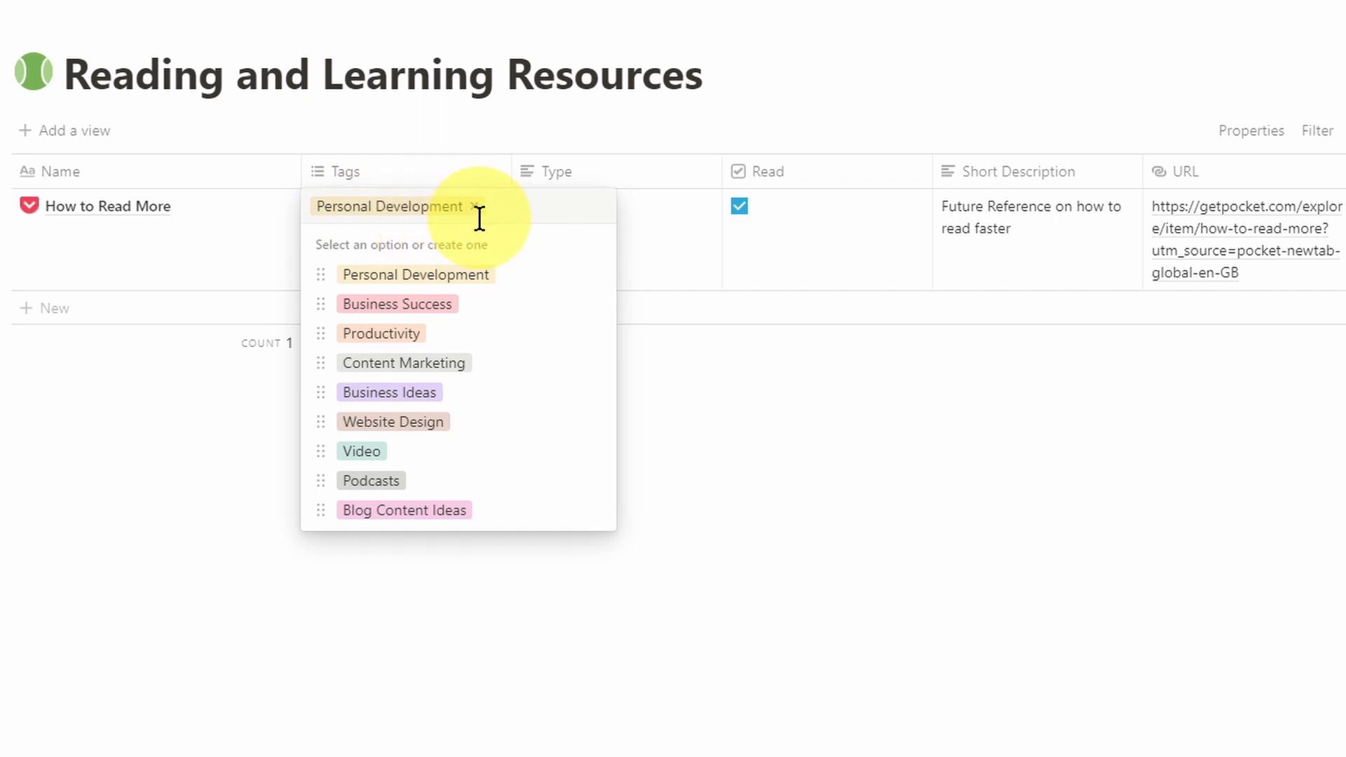
pyautogui.click(721, 384)
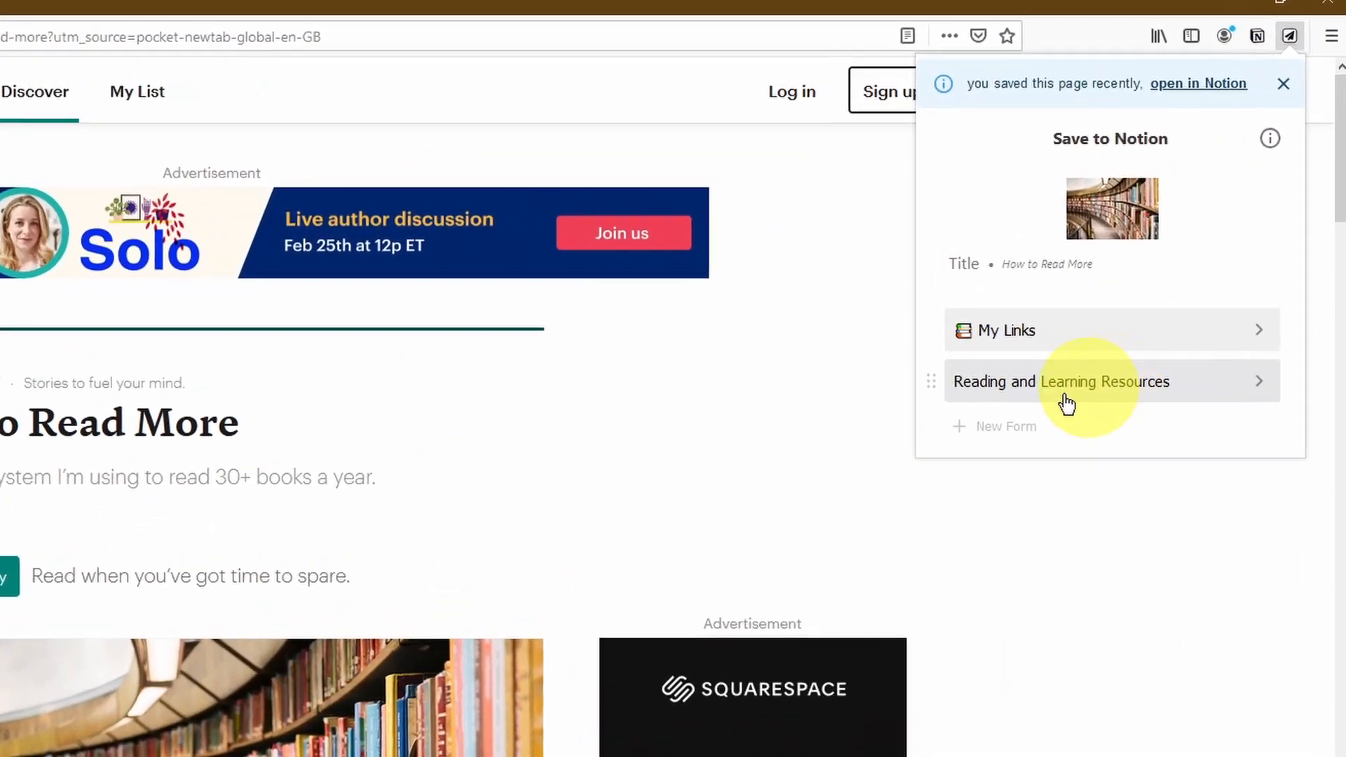
# Step: Return to Save to Notion in Firefox and review the settings and fields of the Reading and Learning Resources form
pyautogui.click(1153, 428)
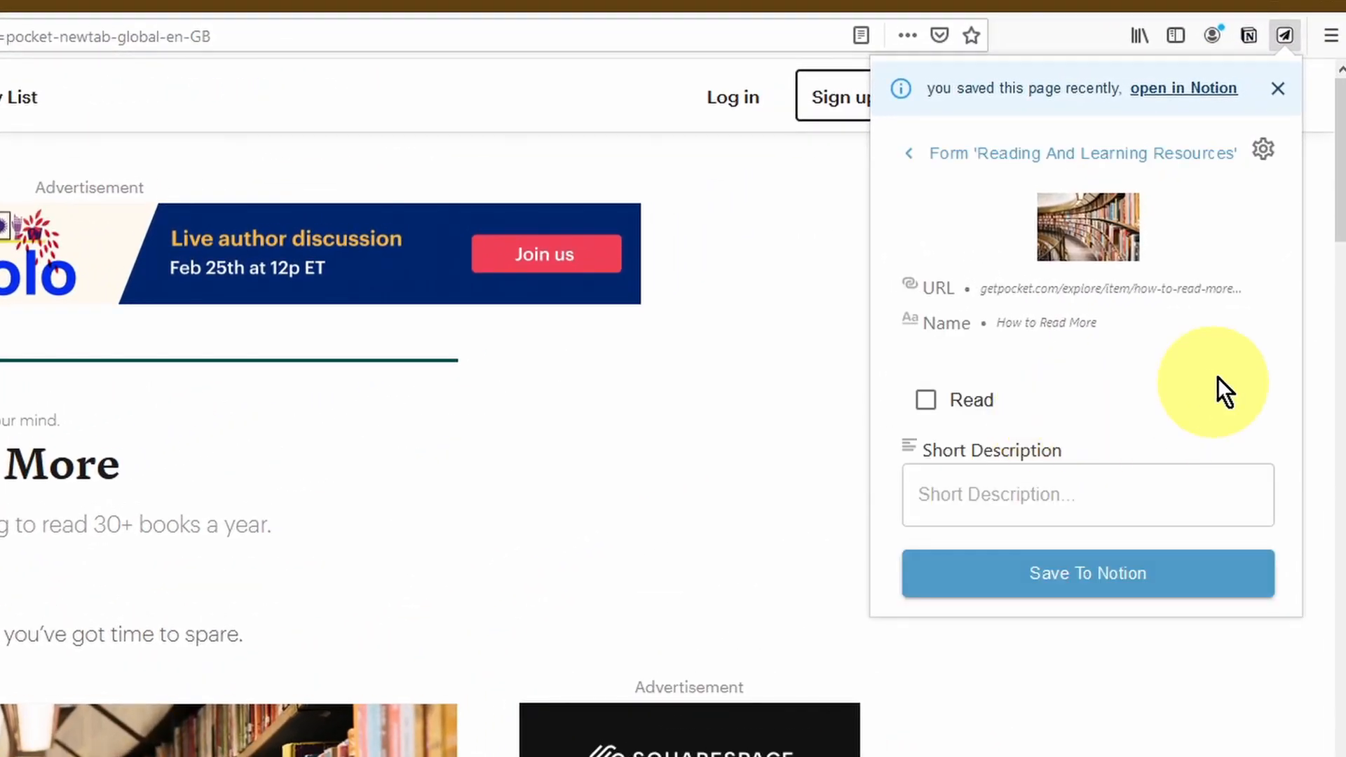
pyautogui.click(1264, 151)
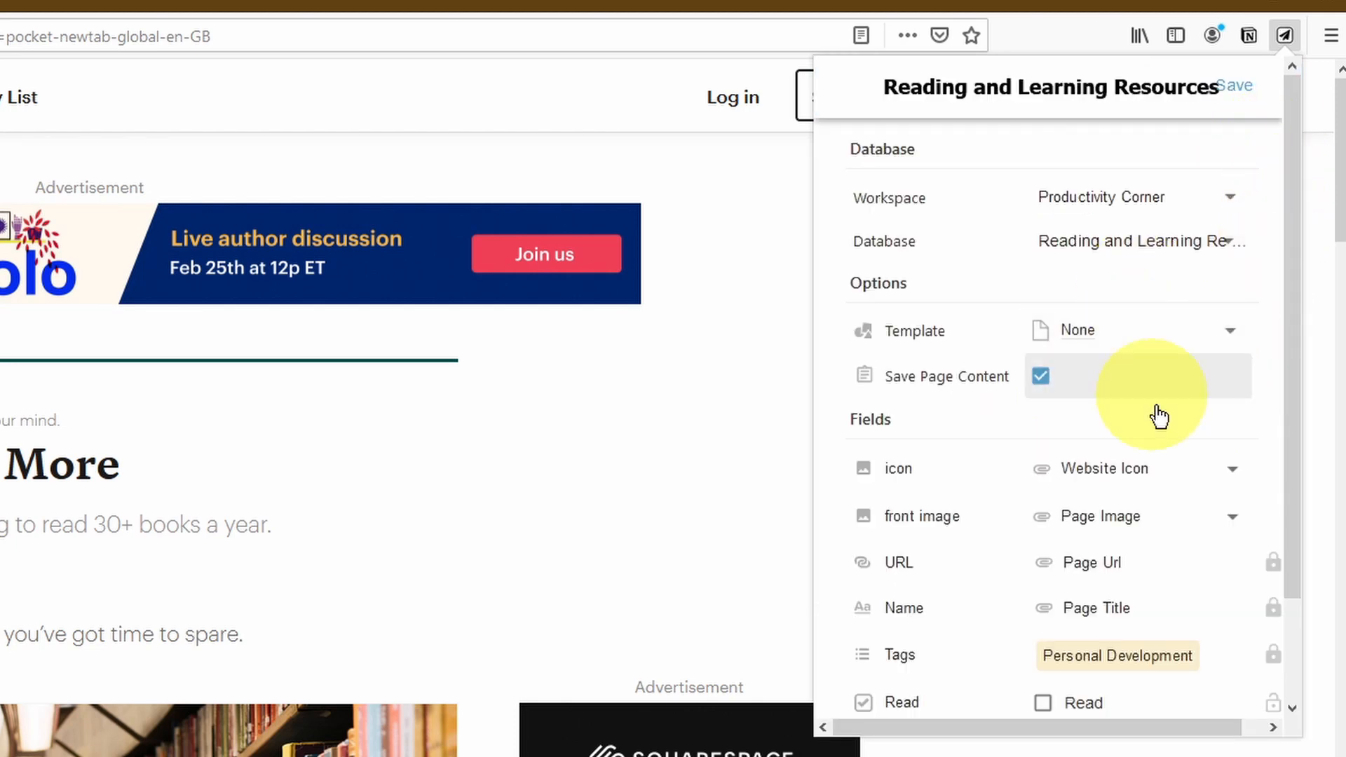
pyautogui.scroll(-3, 1163, 455)
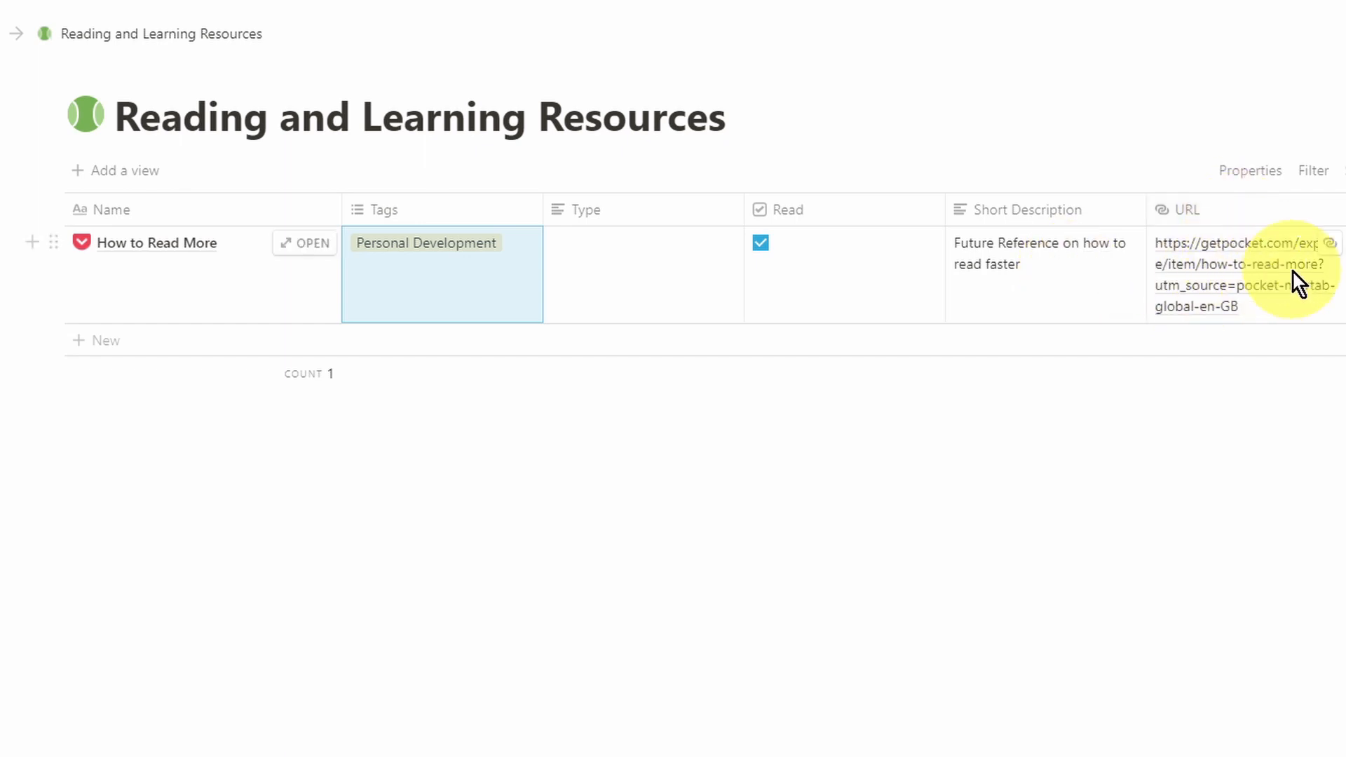
# Step: Switch to Notion, open the How to Read More entry as a full page, and review its properties and saved article content
pyautogui.click(309, 248)
pyautogui.click(264, 104)
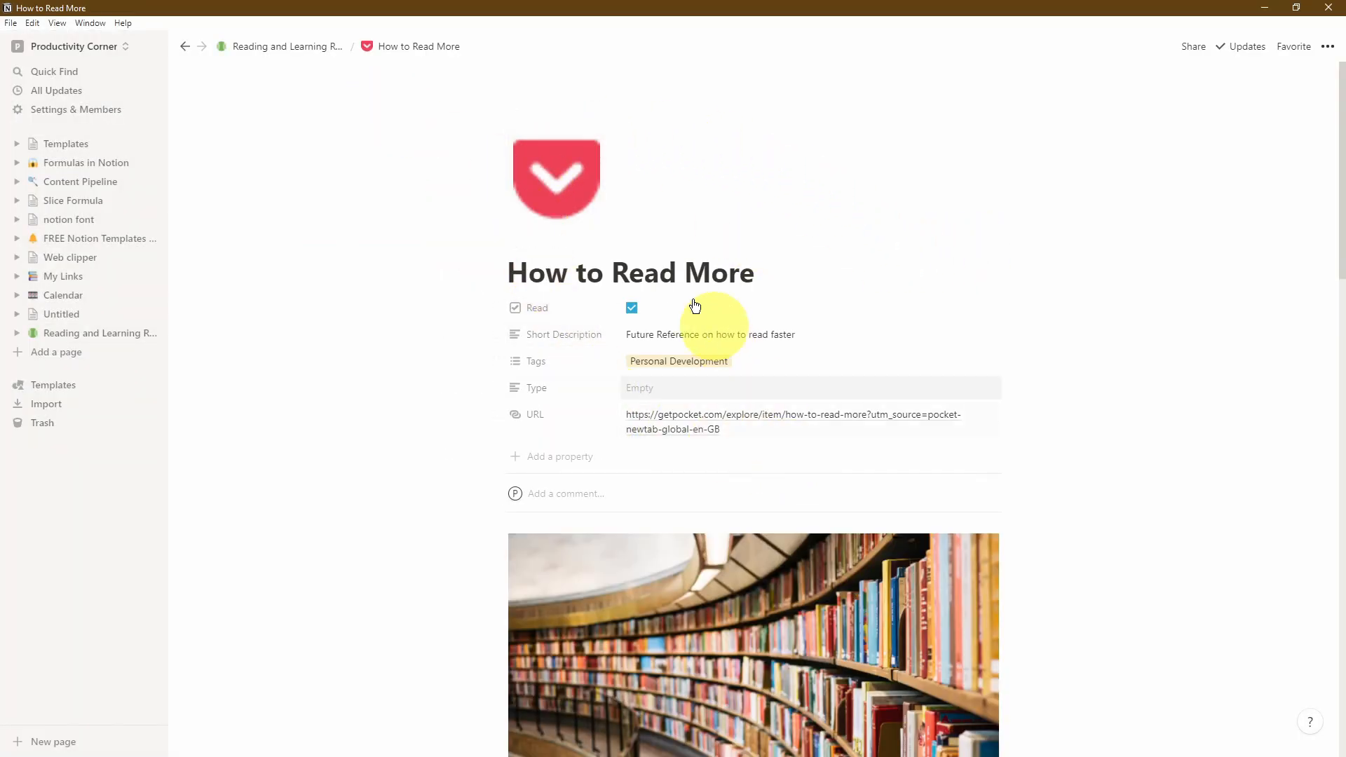
pyautogui.scroll(-9, 691, 258)
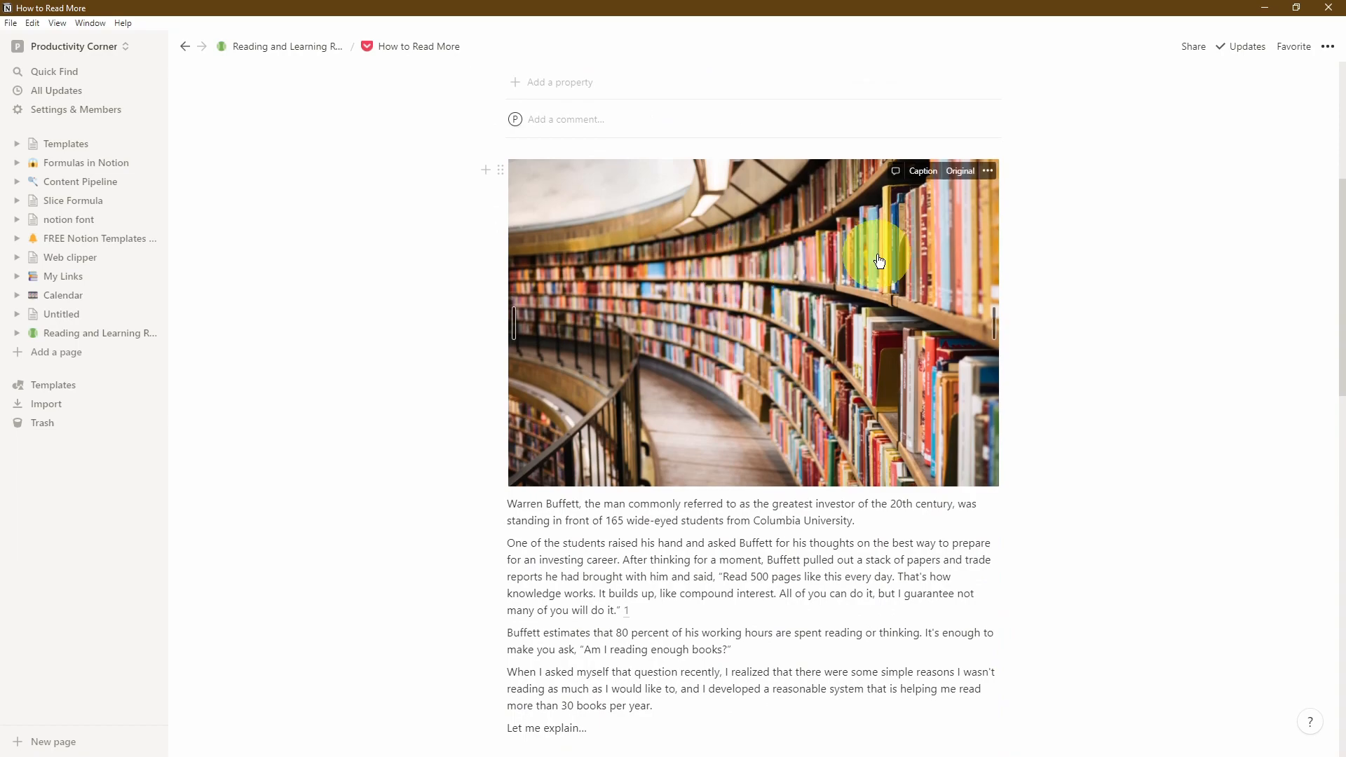
pyautogui.scroll(-10, 876, 254)
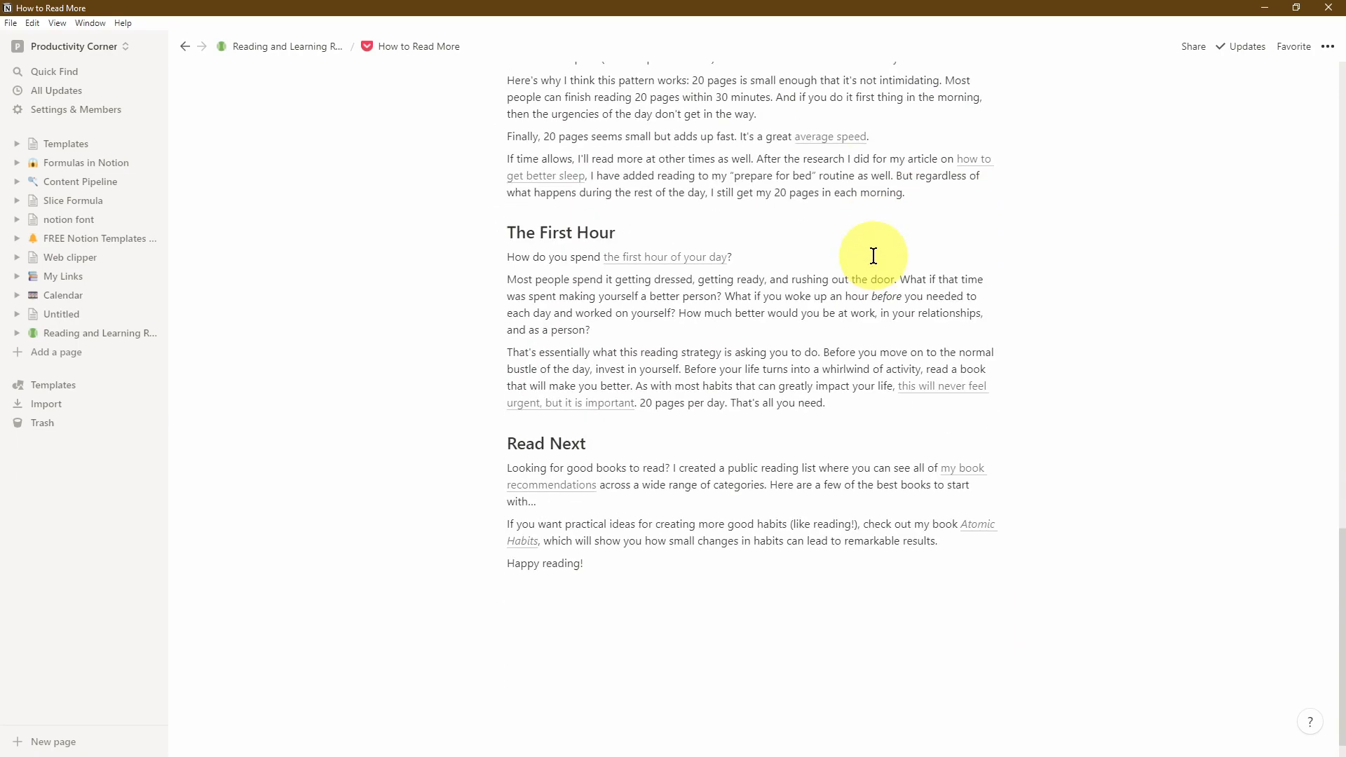
# Step: Switch to Firefox, open the Reading and Learning Resources form's settings in Save to Notion, review its database, options and fields, and save the form
pyautogui.scroll(3, 874, 256)
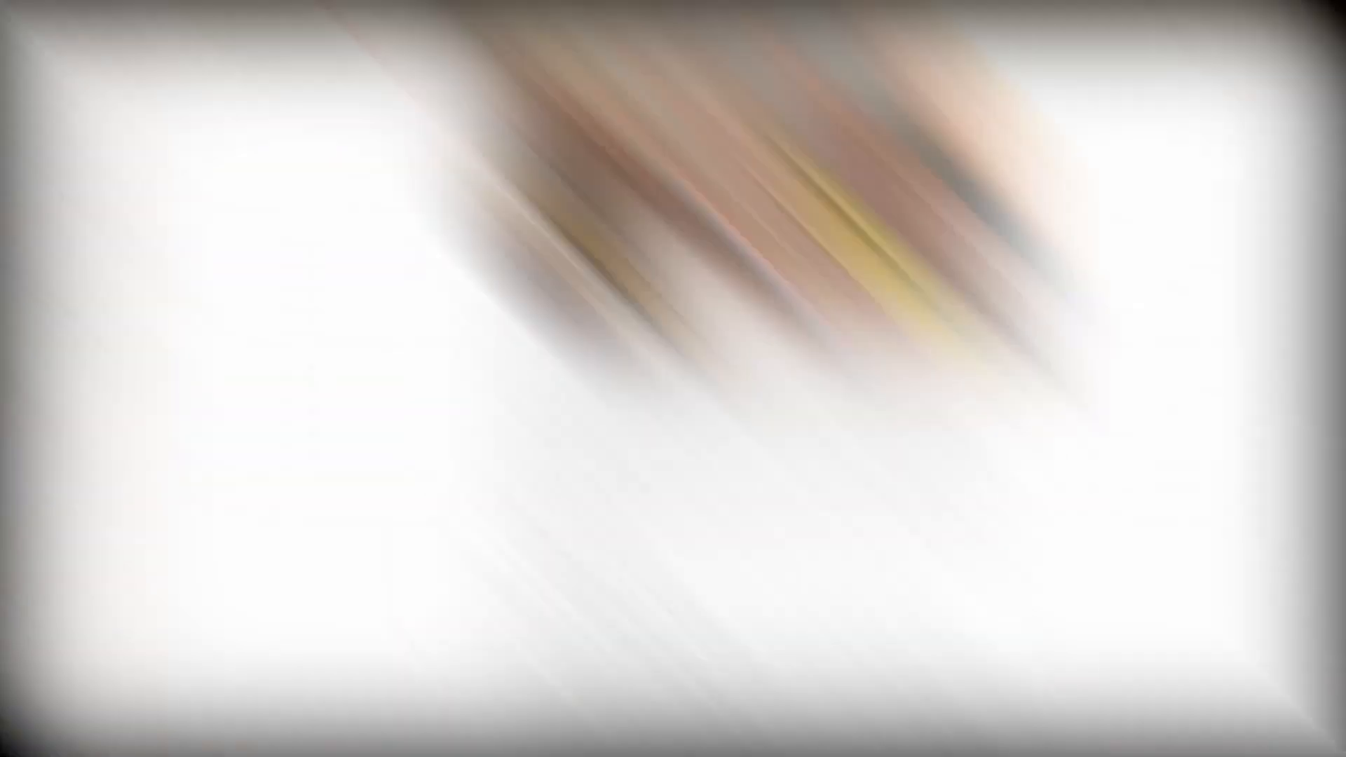
pyautogui.hotkey('alt', 'Tab')
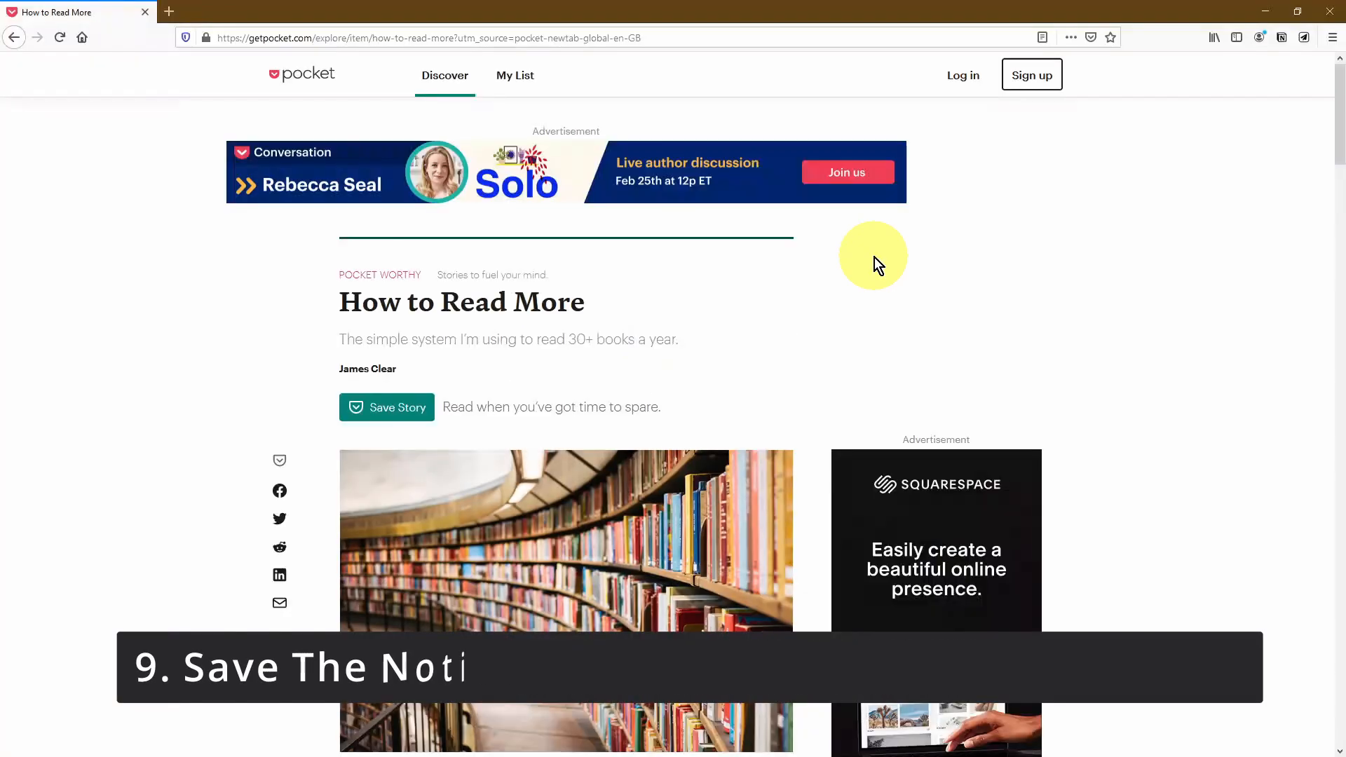
pyautogui.click(1304, 39)
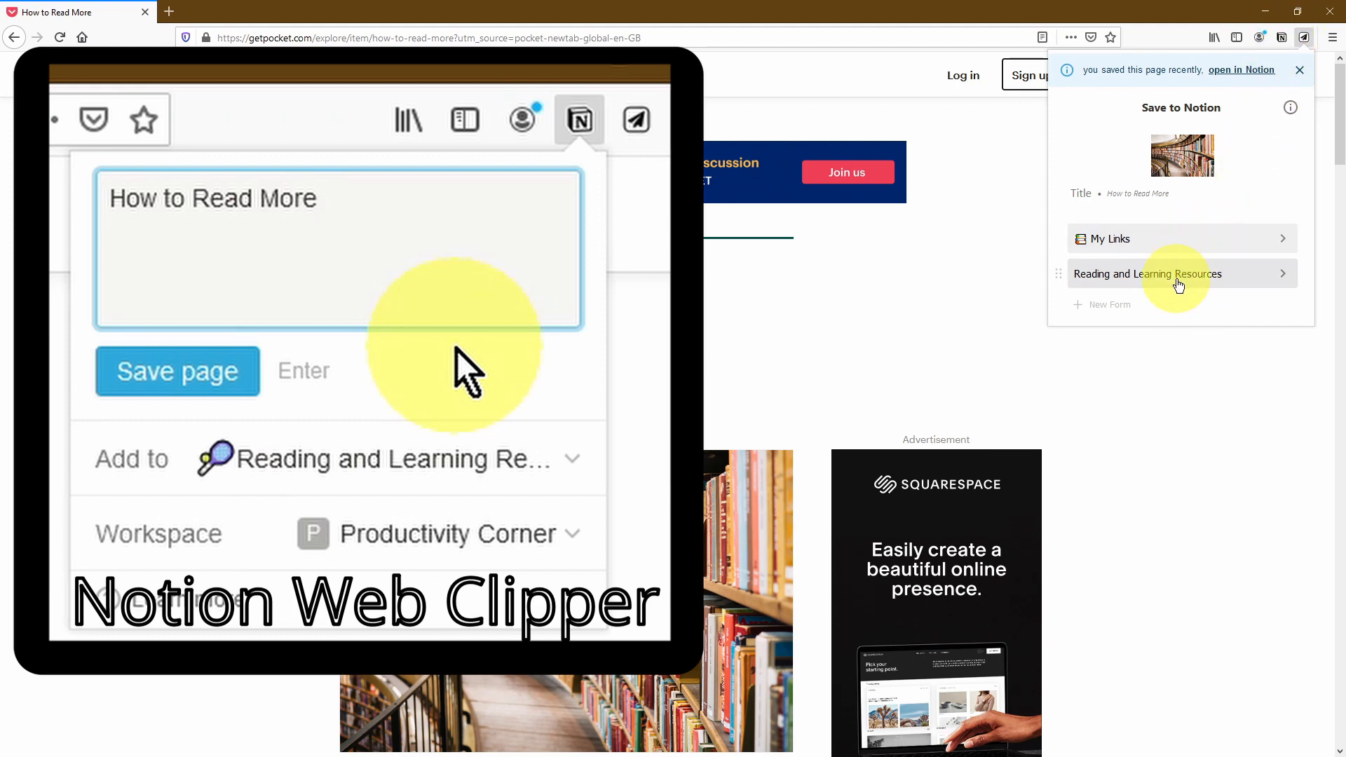
pyautogui.click(1178, 285)
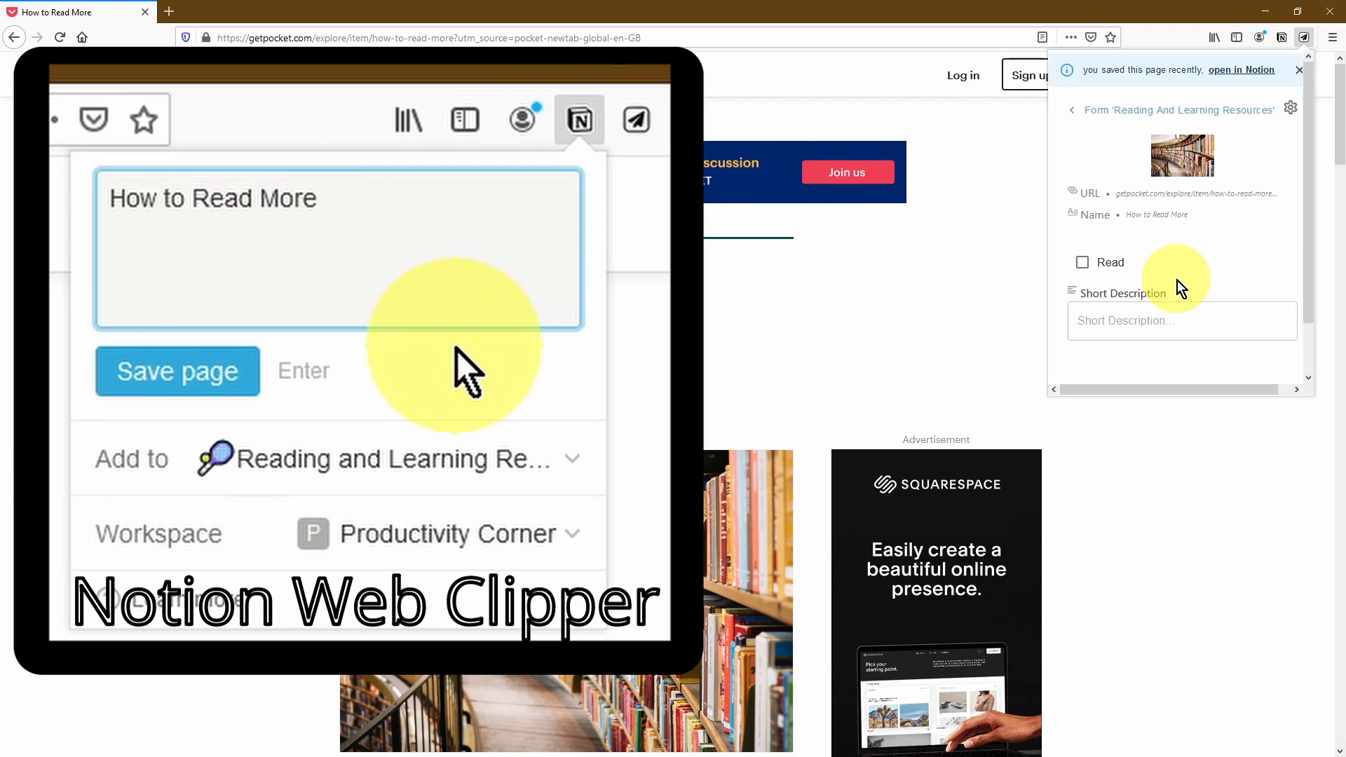
pyautogui.click(1288, 112)
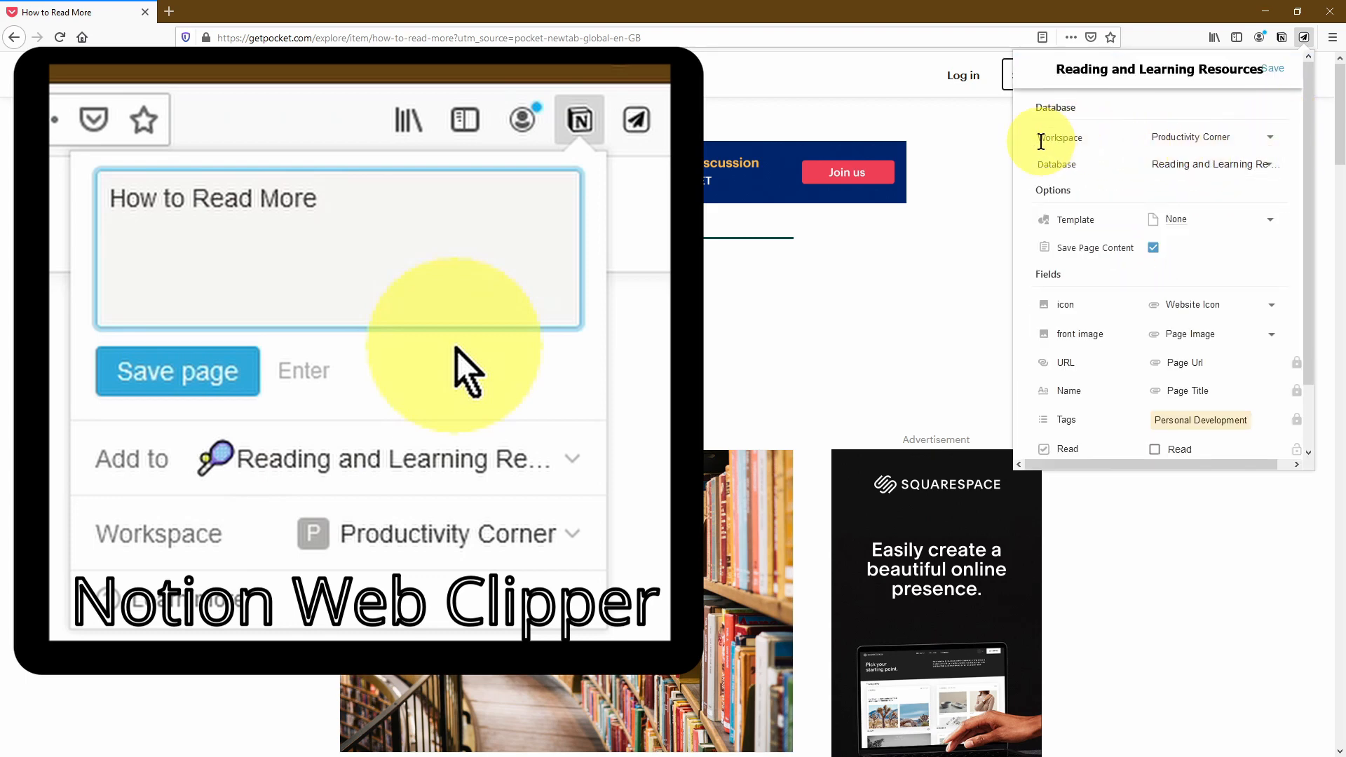
pyautogui.moveTo(1040, 141); pyautogui.dragTo(1073, 165)
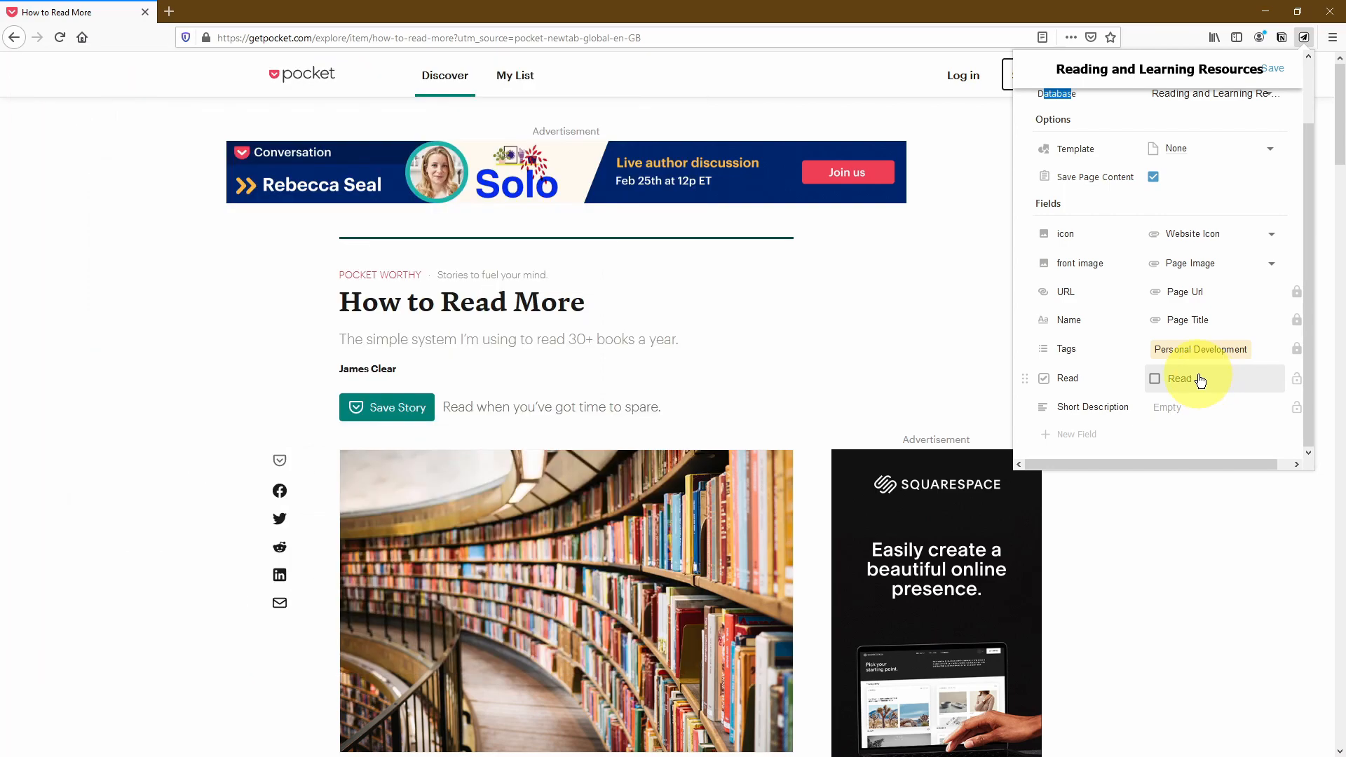
pyautogui.scroll(2, 1199, 379)
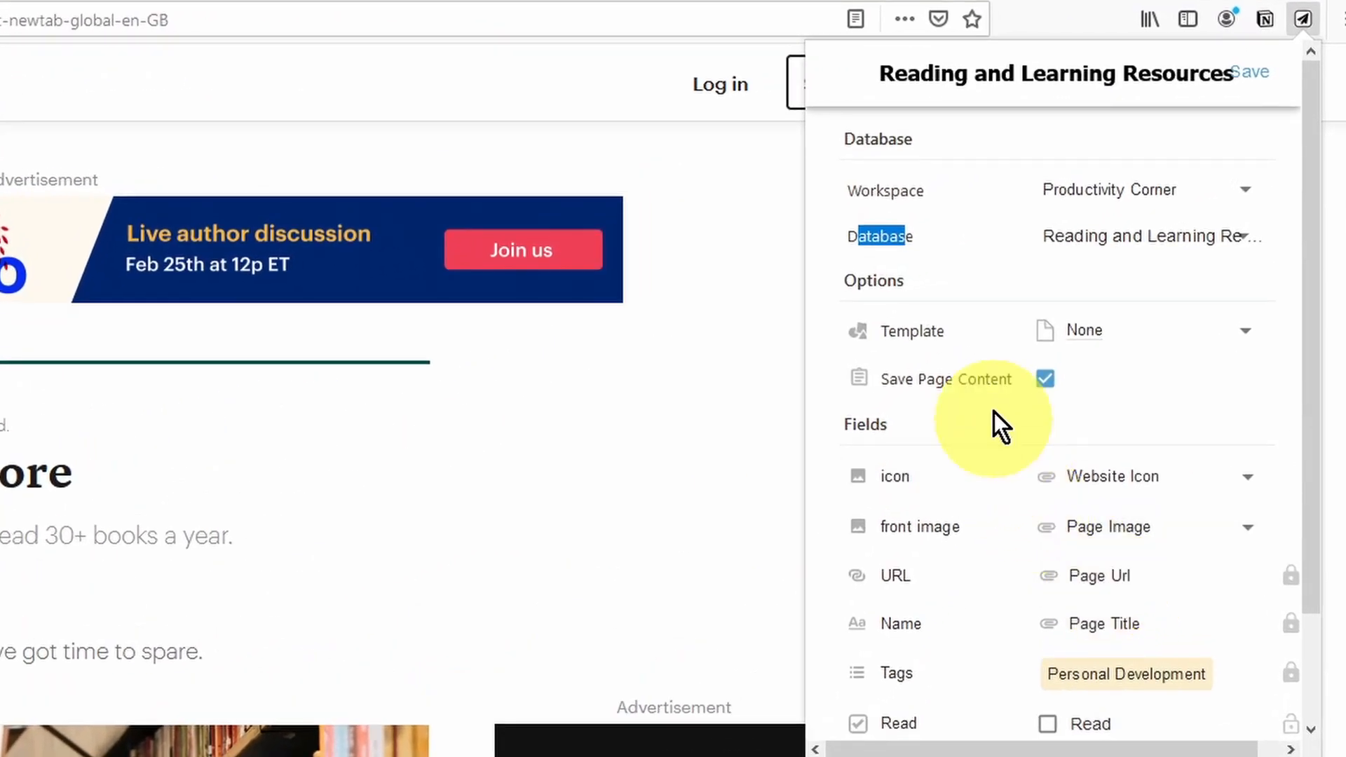
pyautogui.click(1255, 75)
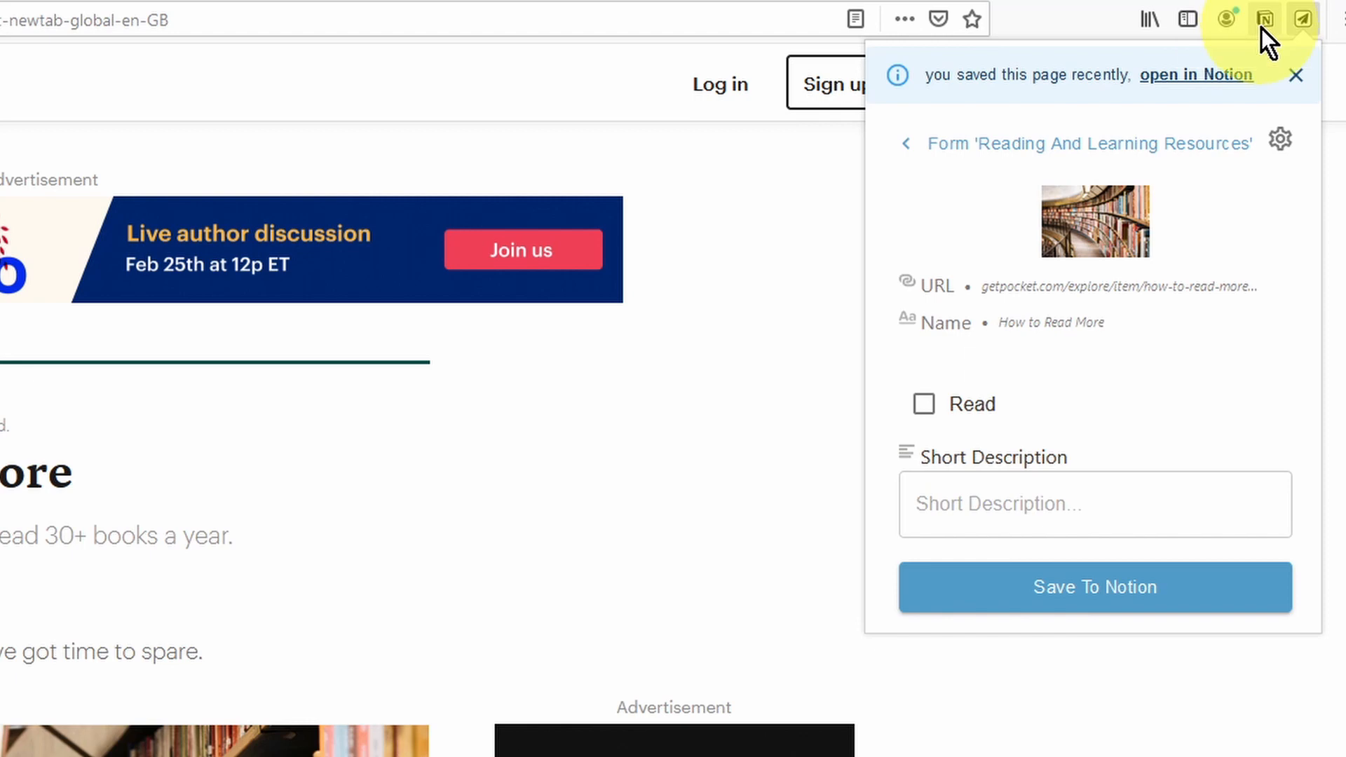
# Step: Clip the How to Read More page into the Reading and Learning Resources database with Notion Web Clipper and open it in the desktop app
pyautogui.click(1260, 28)
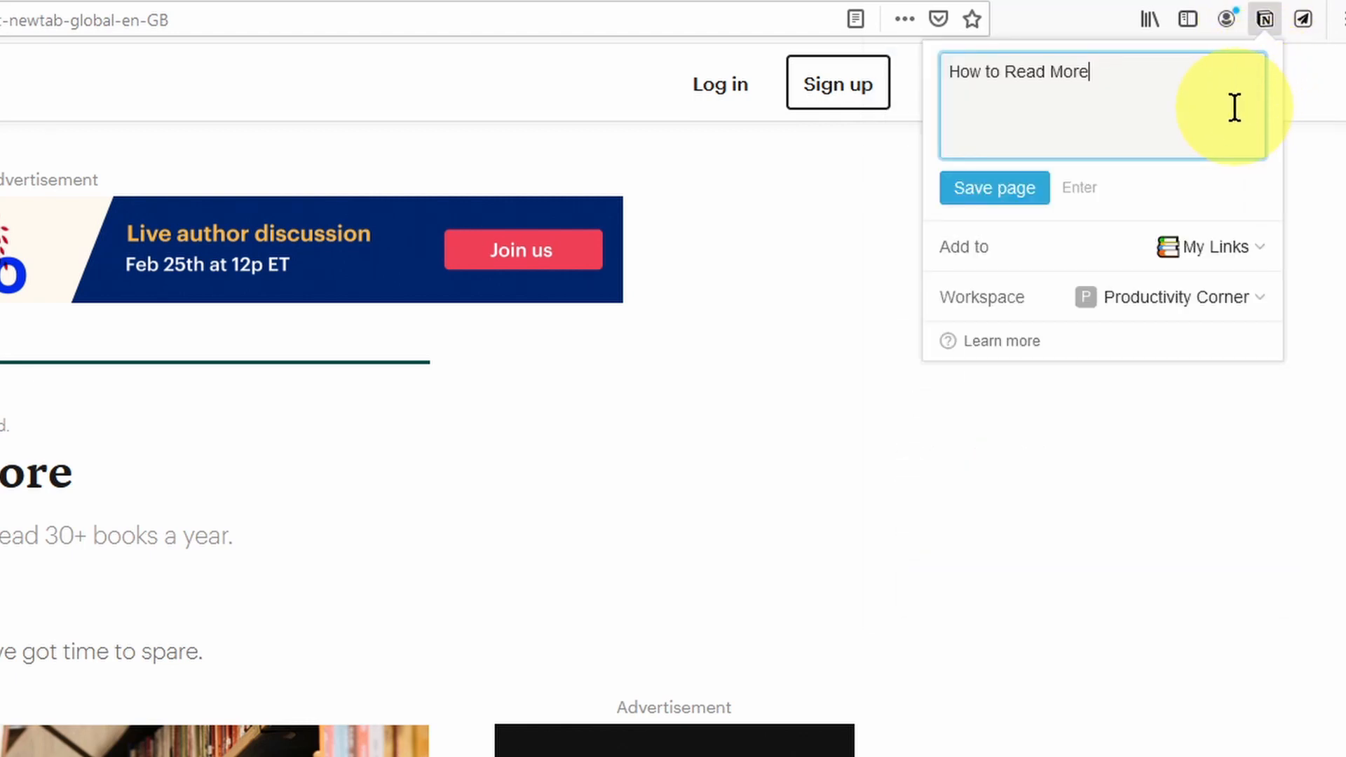
pyautogui.moveTo(1134, 77); pyautogui.dragTo(928, 65)
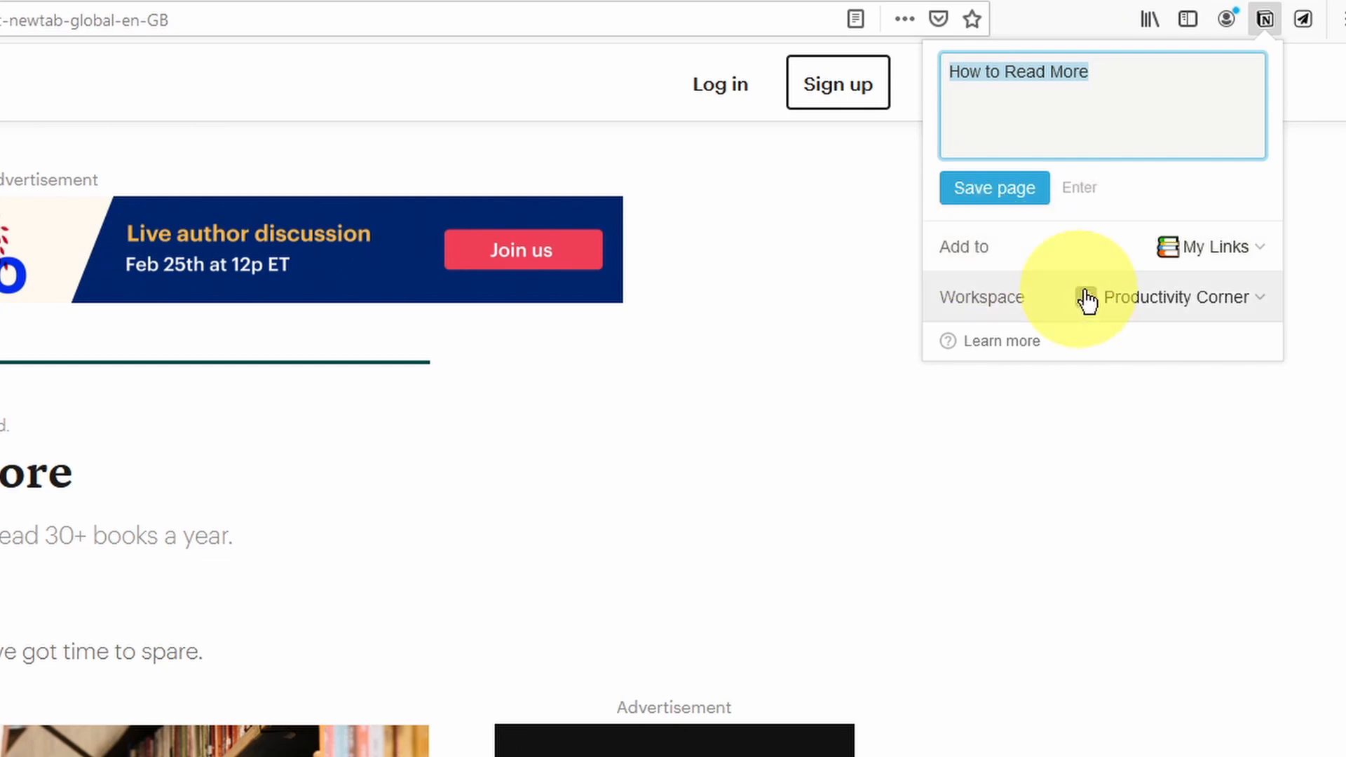
pyautogui.click(1217, 251)
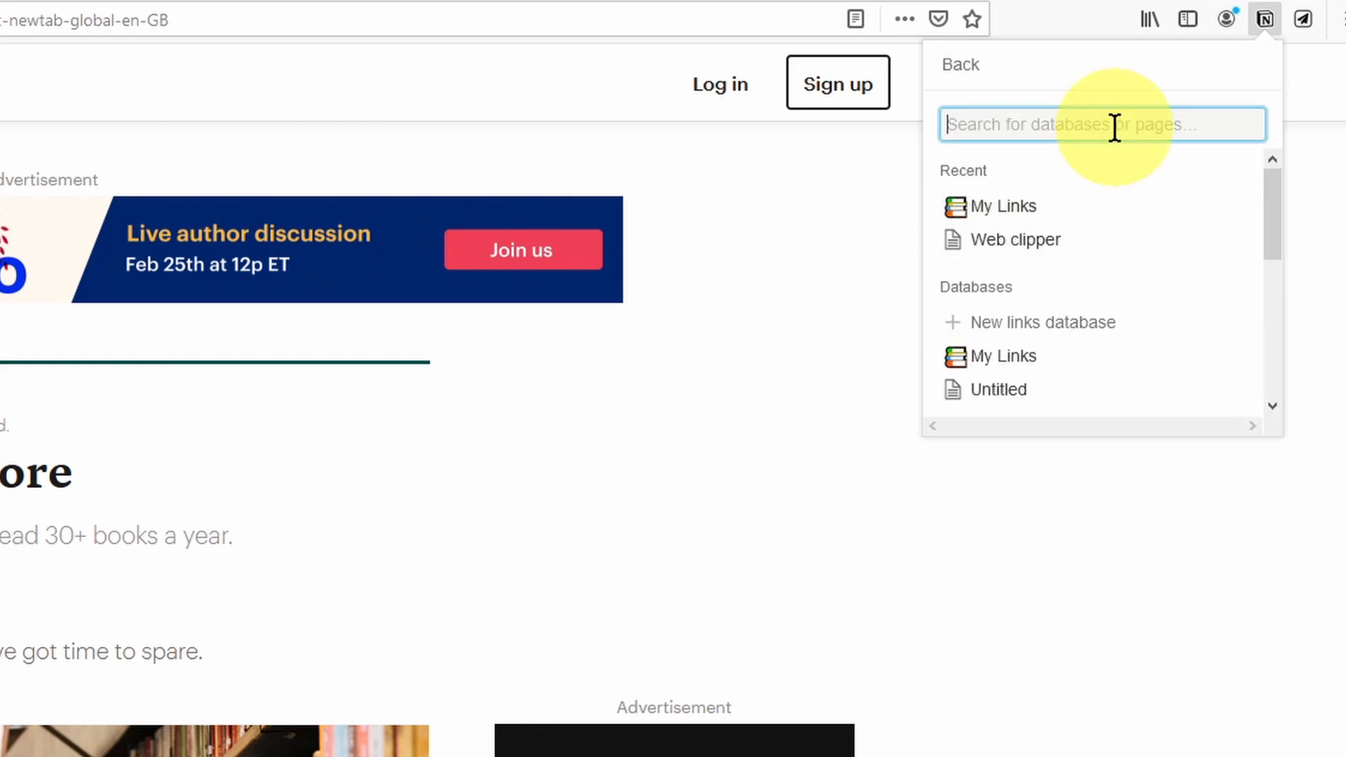
pyautogui.write('reading')
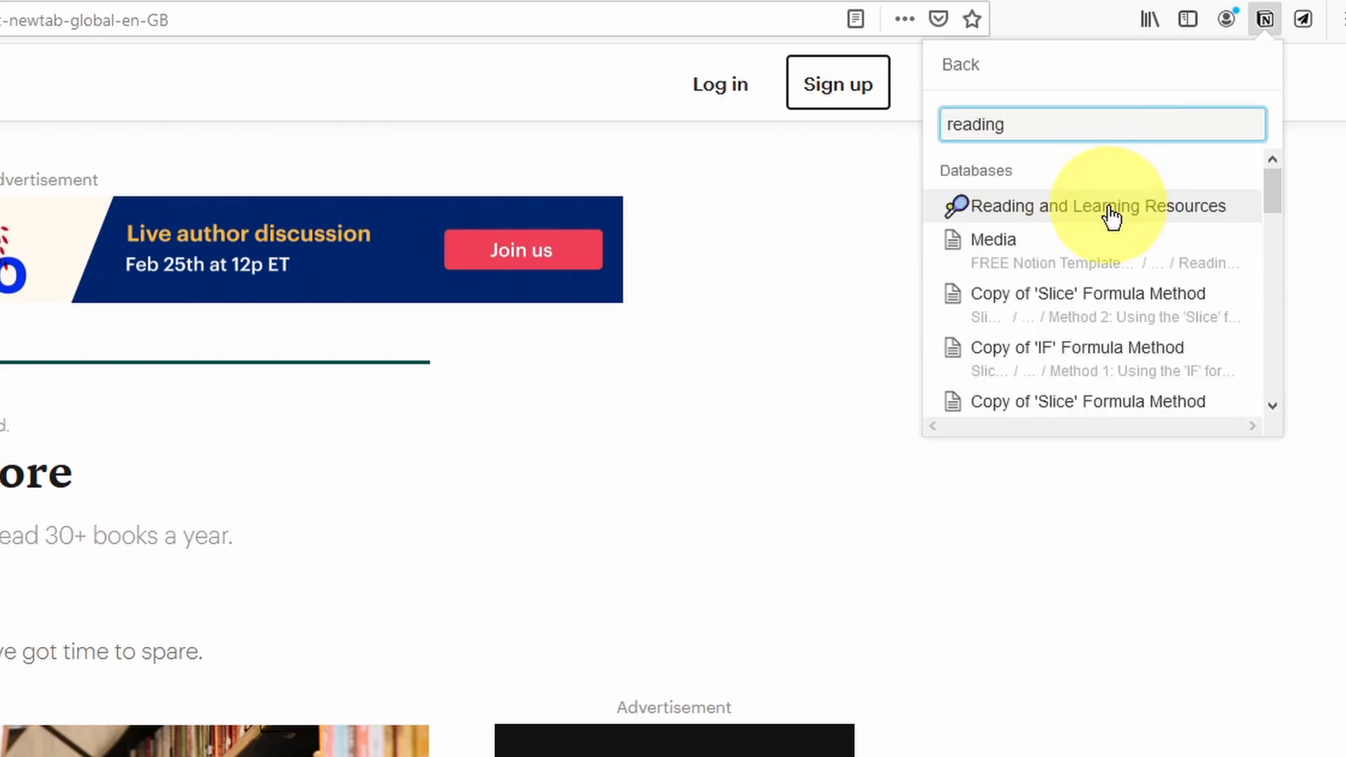
pyautogui.click(1106, 209)
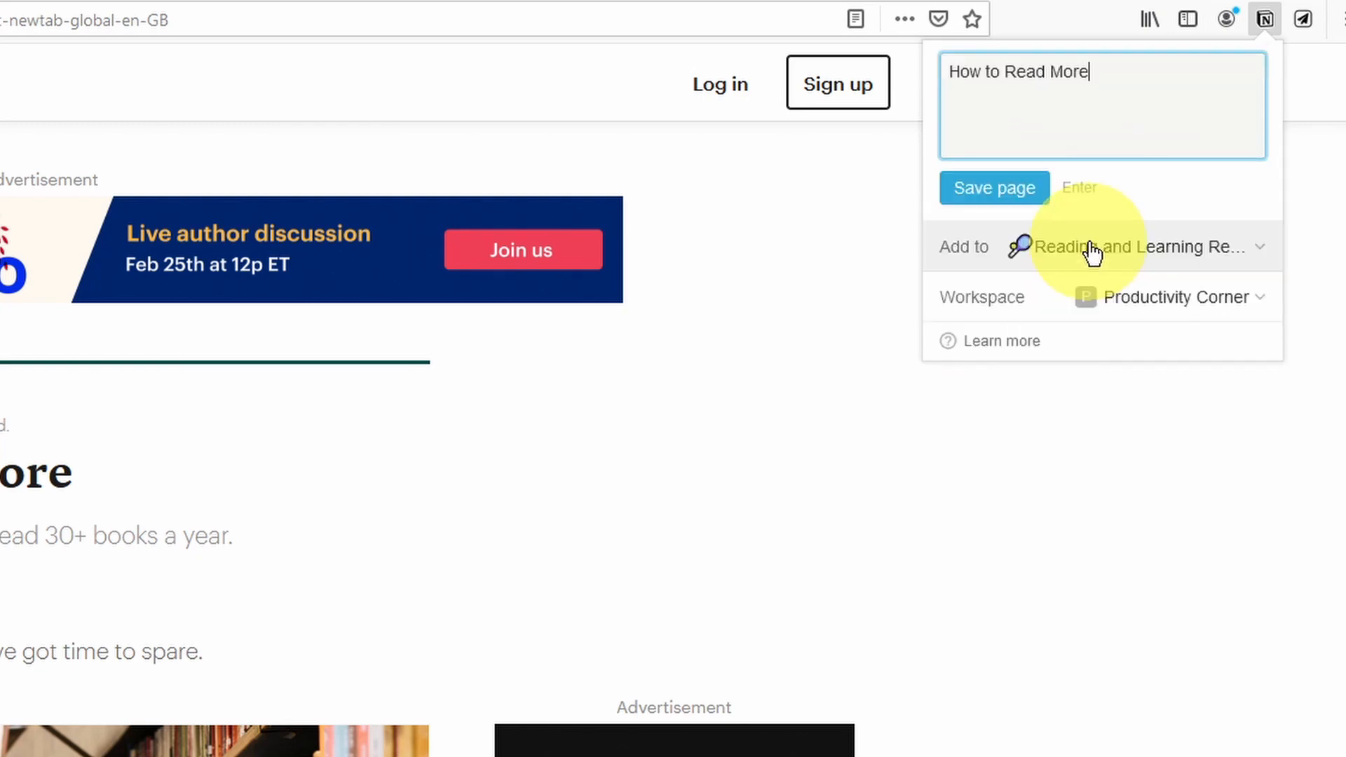
pyautogui.click(1000, 186)
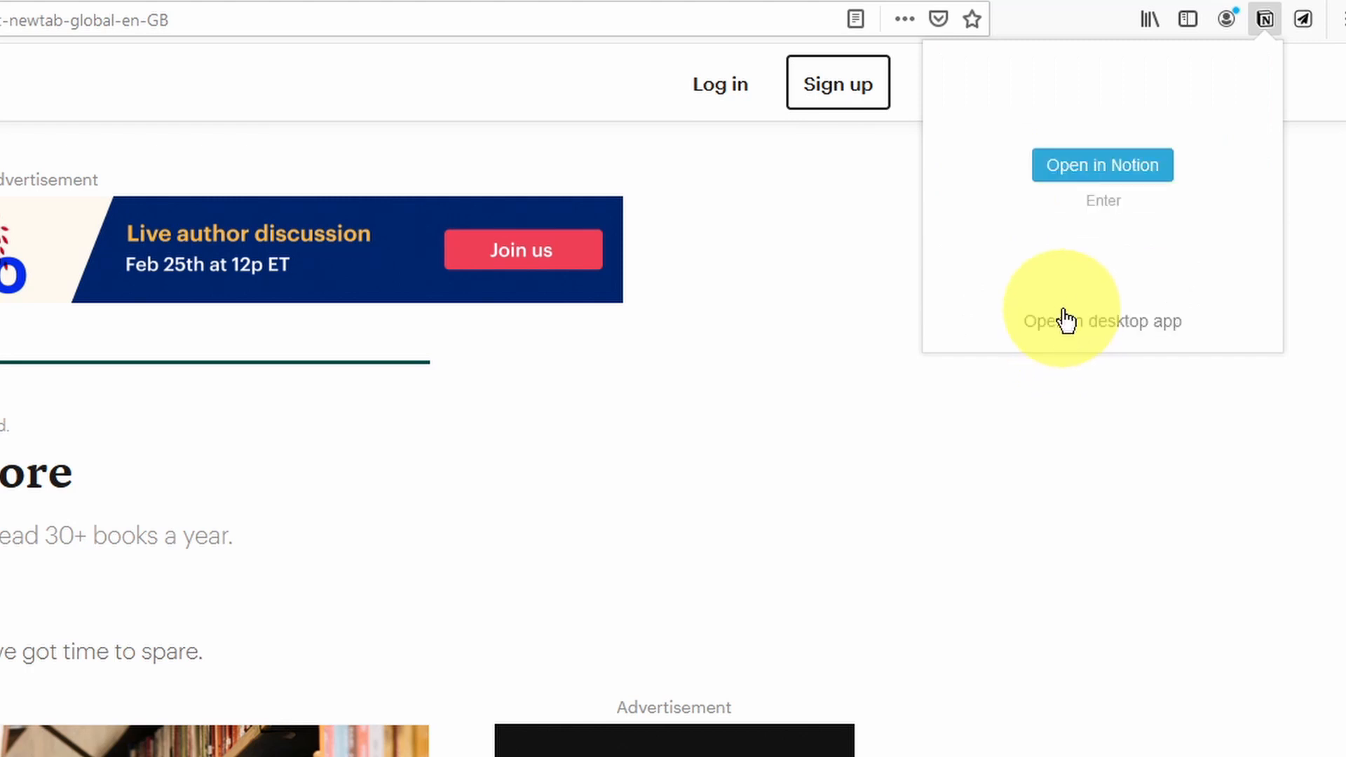
pyautogui.click(1060, 316)
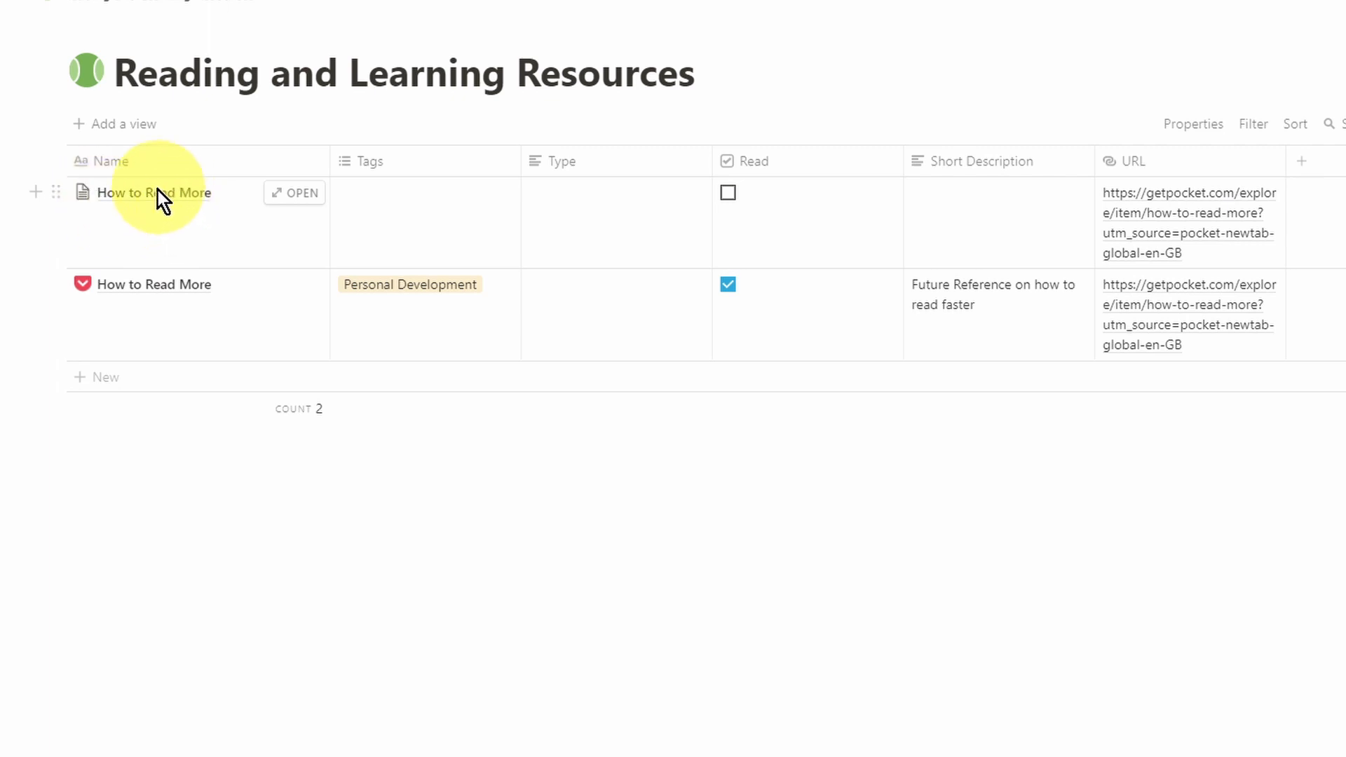
# Step: Tag the newly clipped How to Read More row Personal Development, mark it Read, and enter the short description "Future Reference on how to read faster"
pyautogui.click(426, 223)
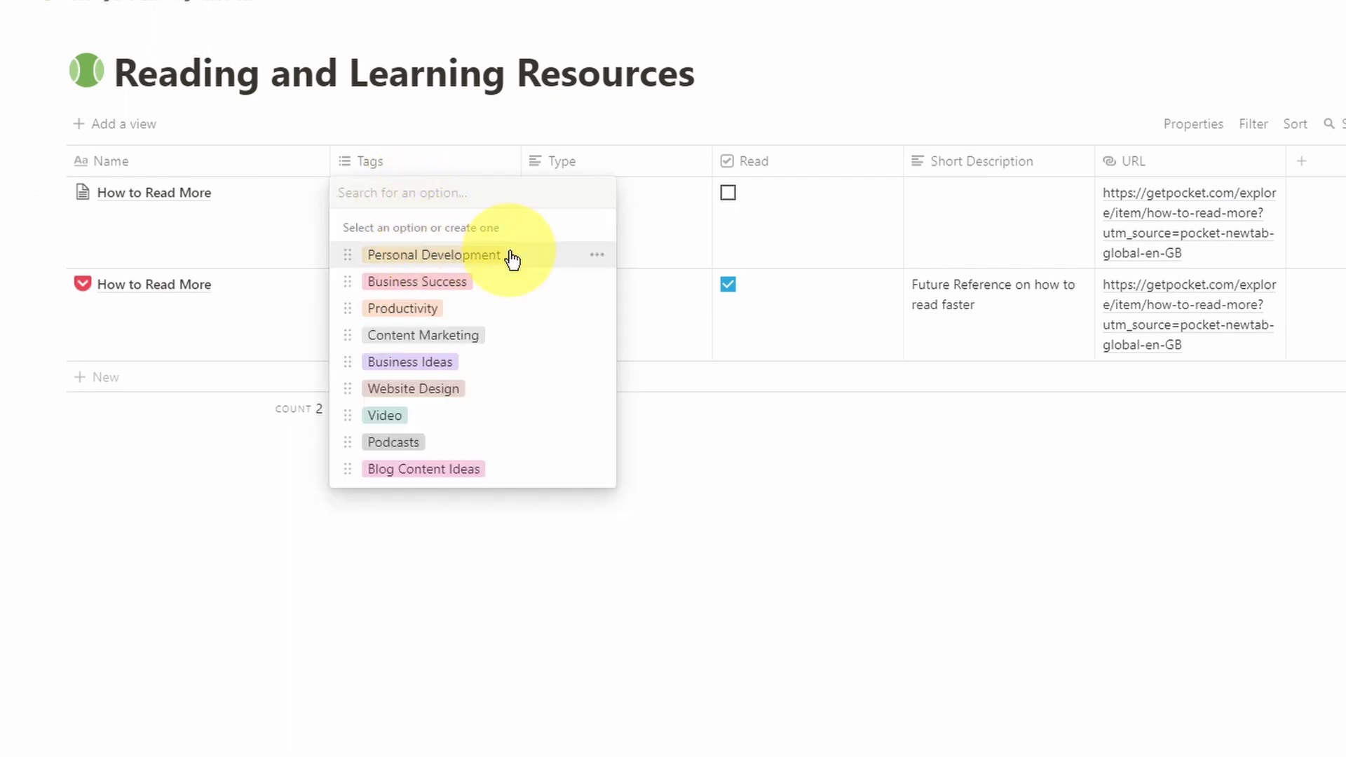
pyautogui.click(426, 254)
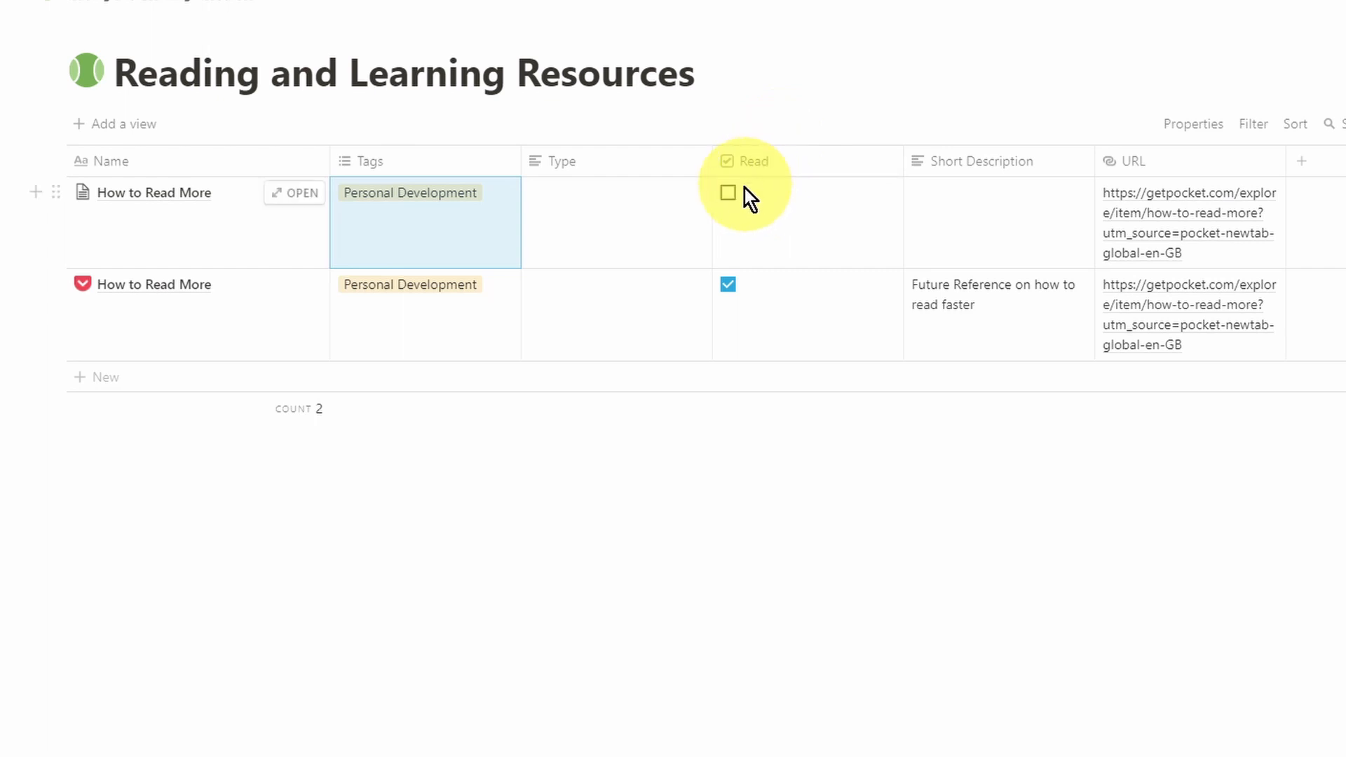
pyautogui.click(729, 193)
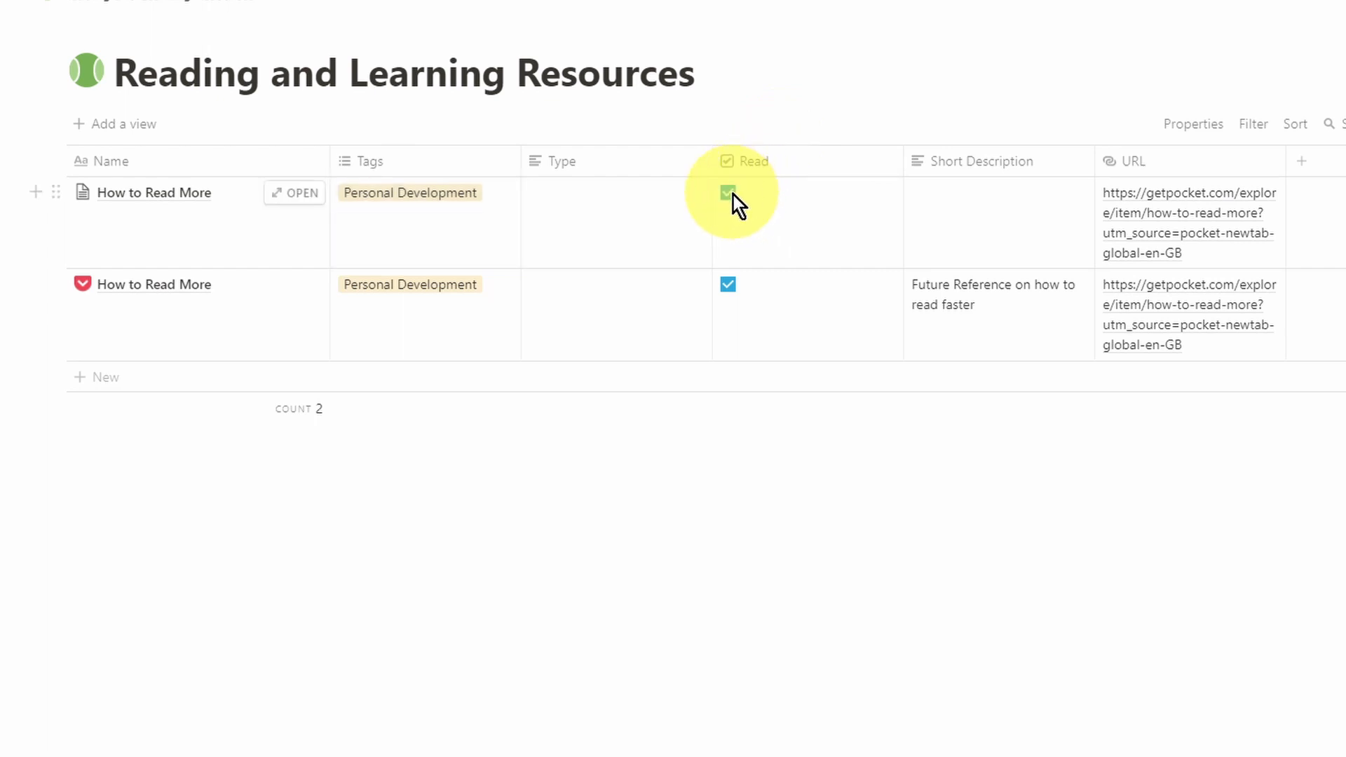
pyautogui.click(981, 207)
pyautogui.write('Fu')
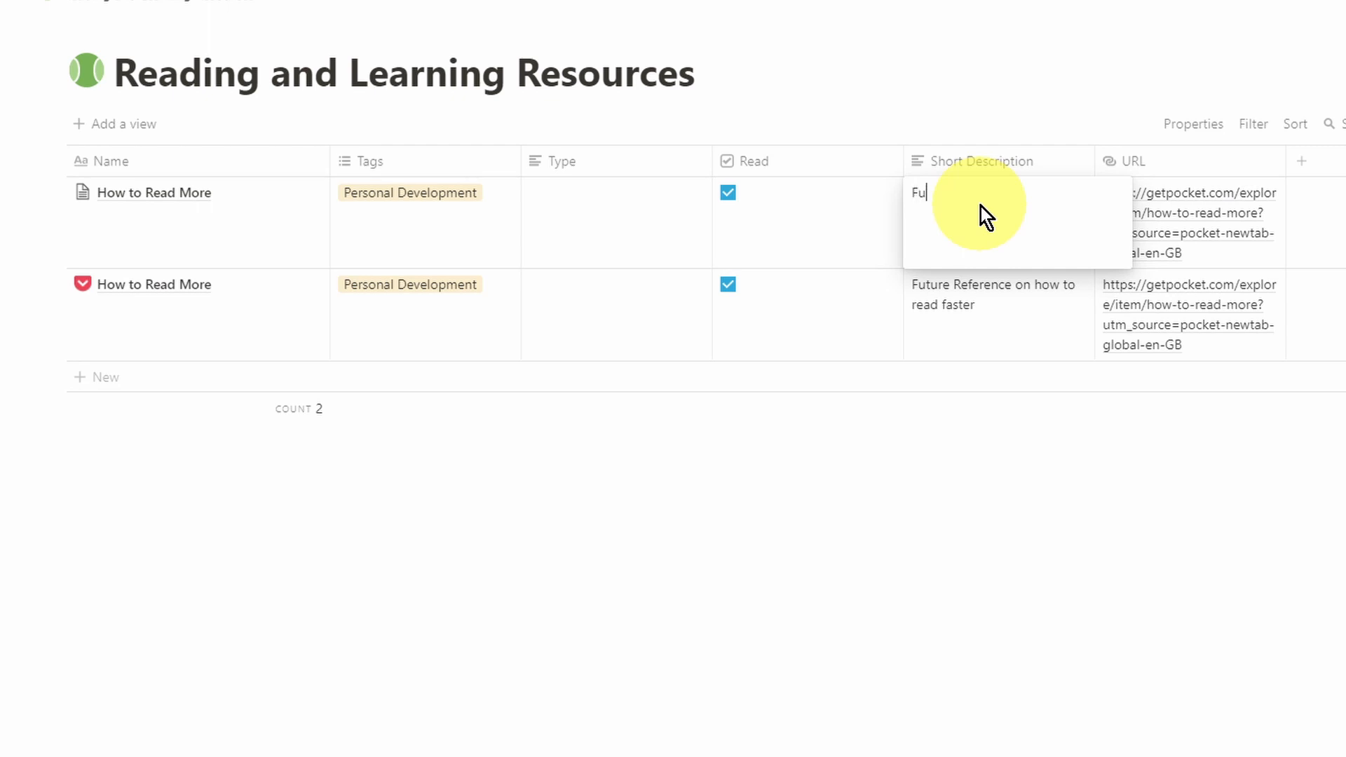
pyautogui.write('ture Reference on how to read faster')
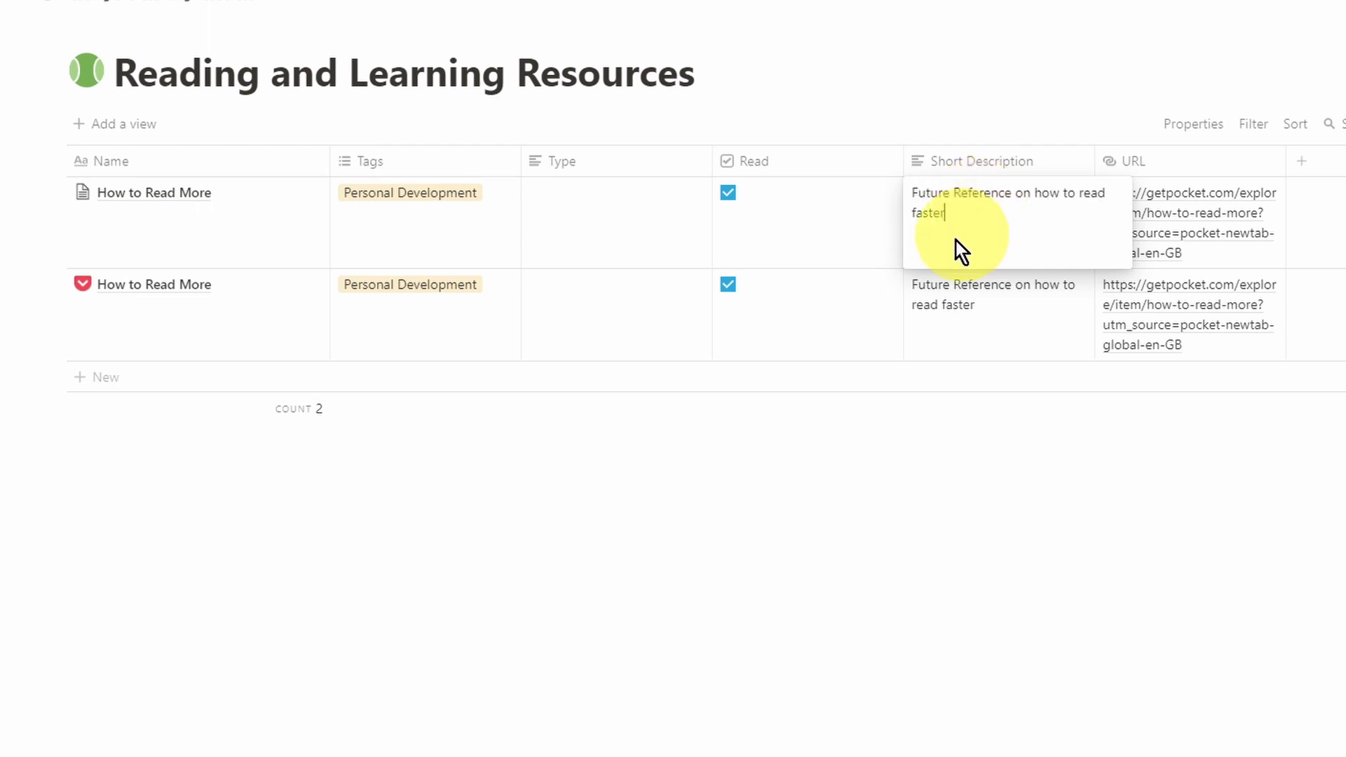
pyautogui.press('Escape')
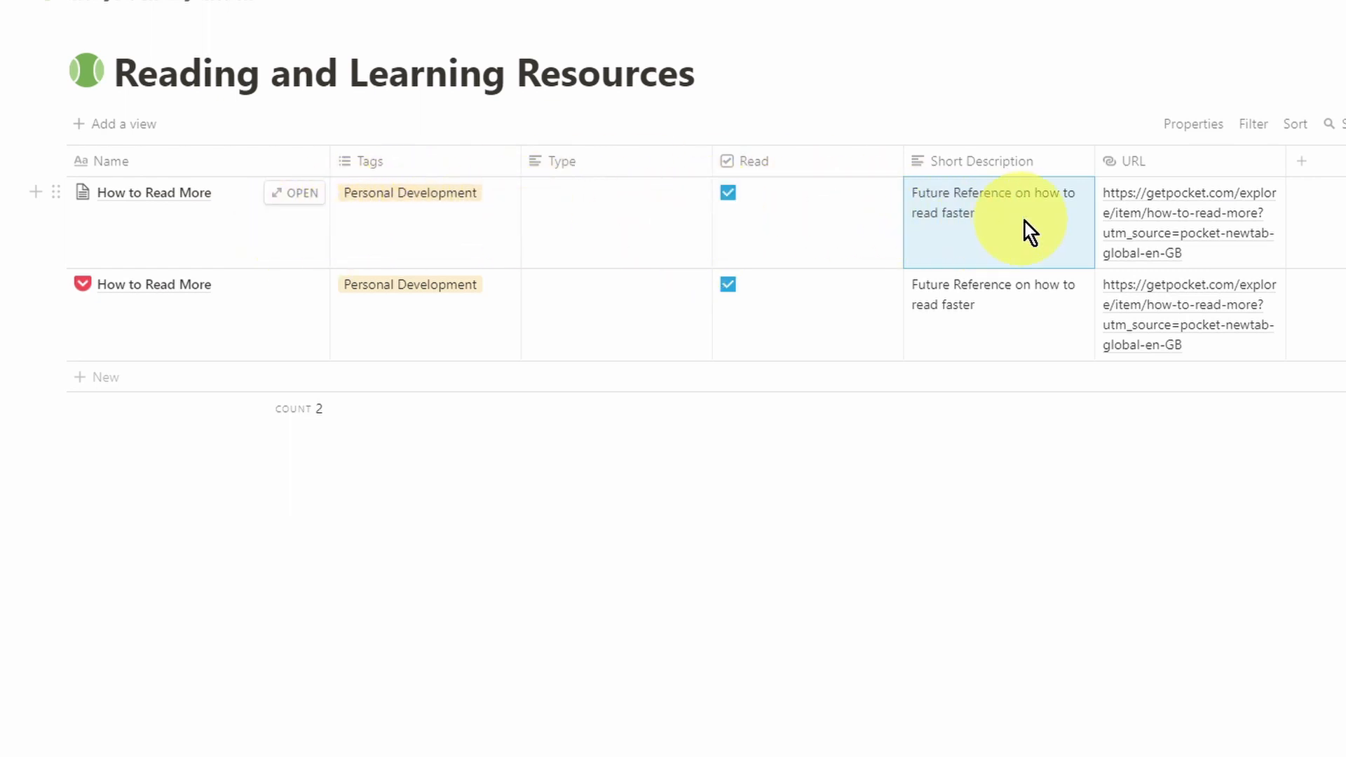
# Step: Open the newly clipped How to Read More entry, review its properties and saved article content, and close it
pyautogui.click(279, 195)
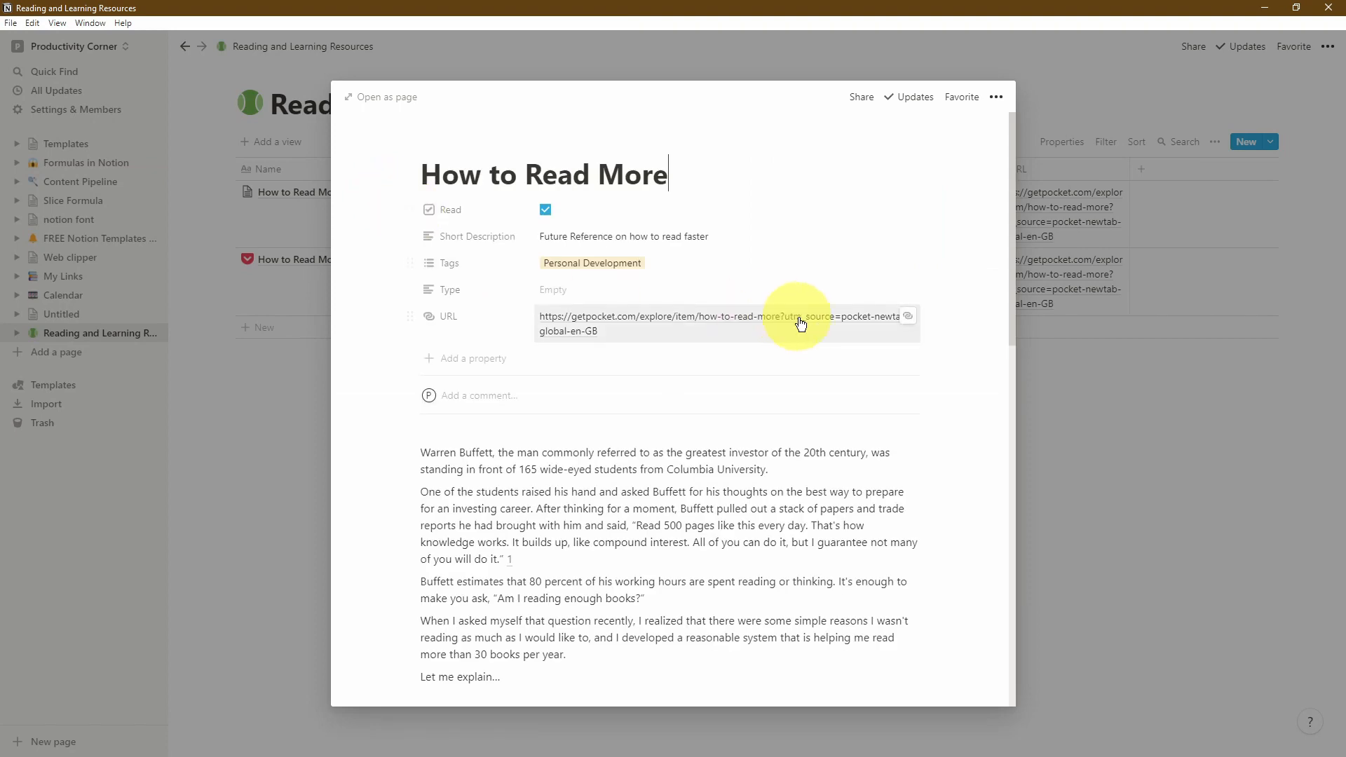
pyautogui.scroll(-5, 591, 351)
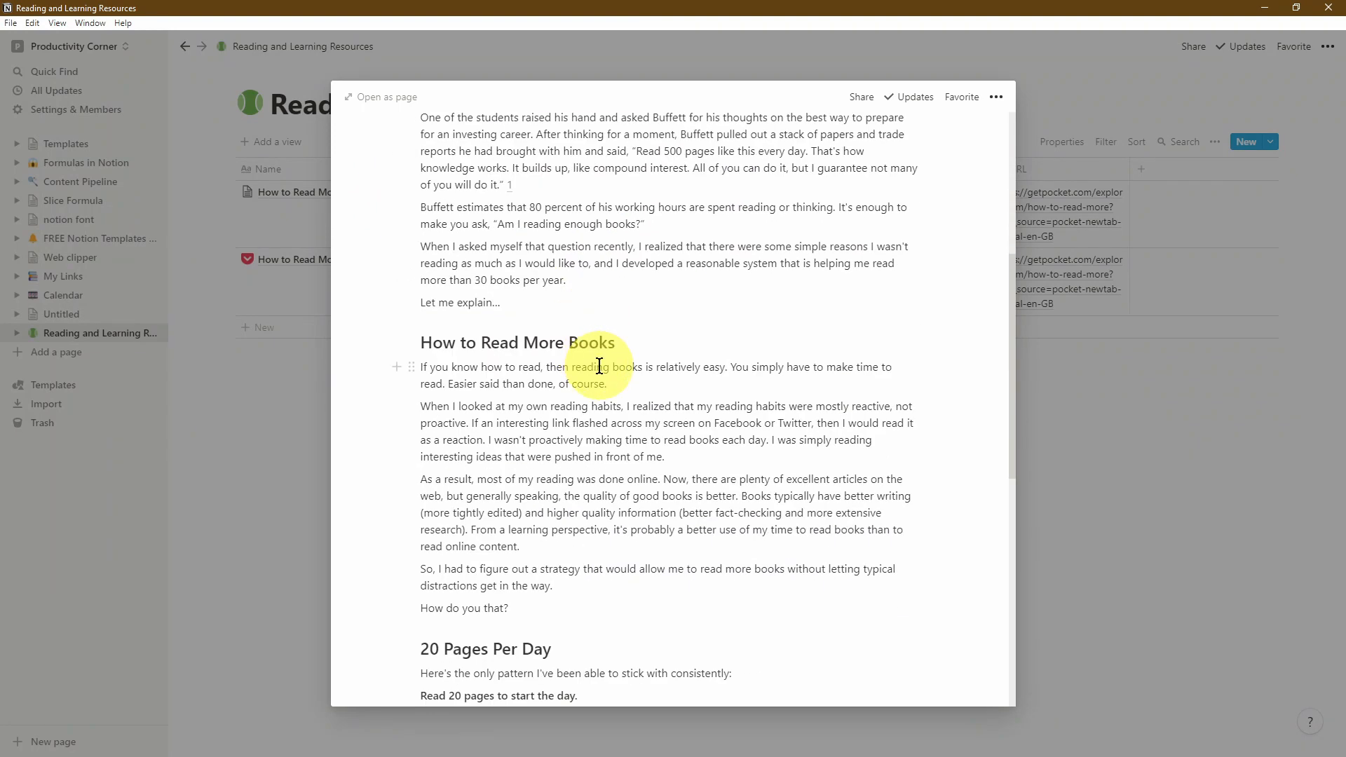
pyautogui.scroll(6, 597, 357)
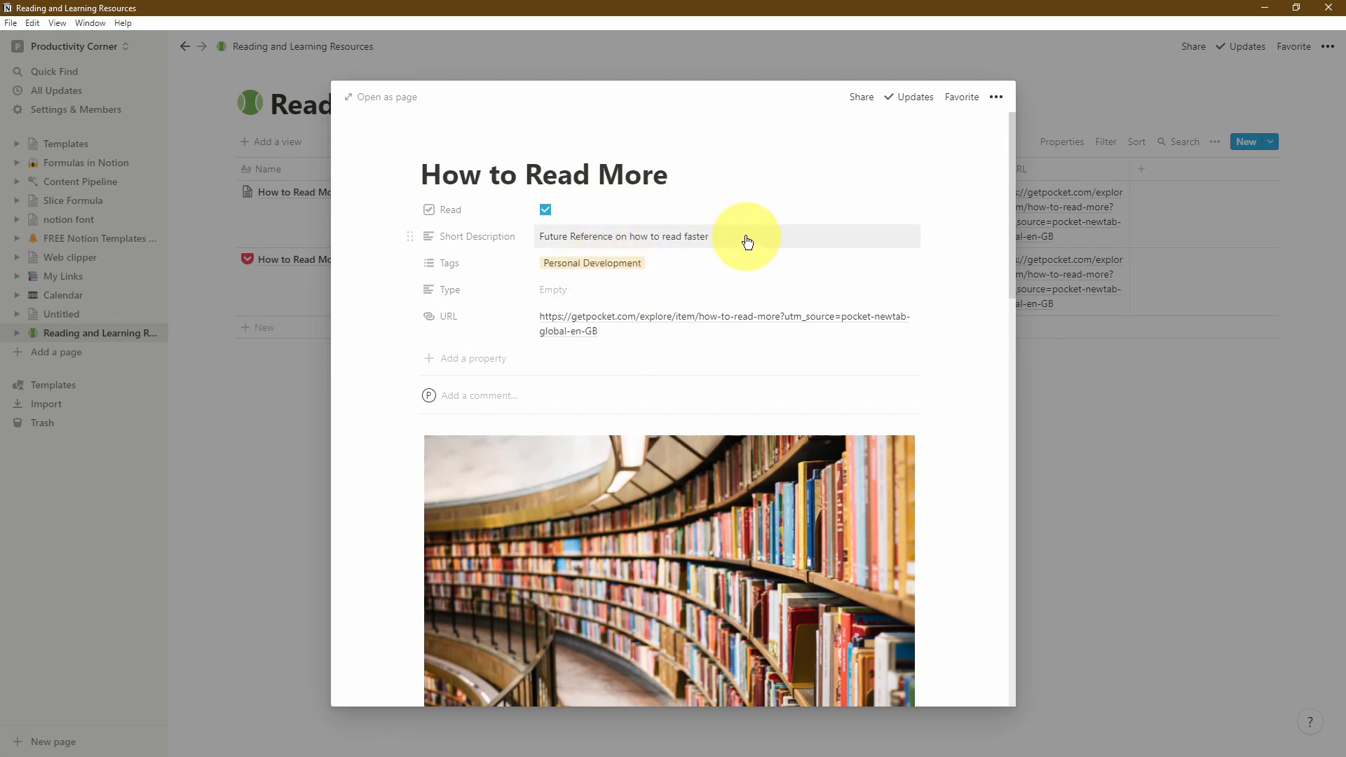
pyautogui.click(281, 406)
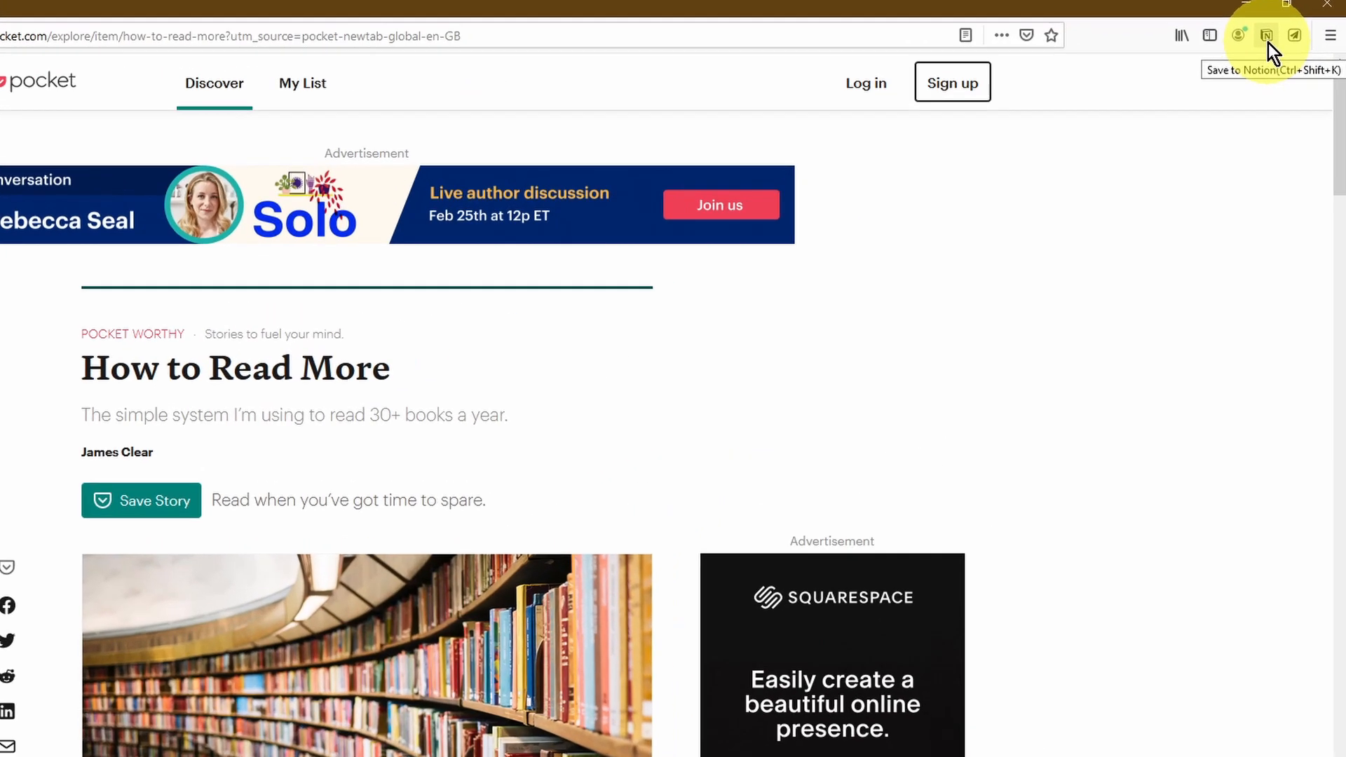
# Step: Switch to Firefox and compare the saving options of Notion Web Clipper and Save to Notion for the How to Read More article
pyautogui.click(1267, 41)
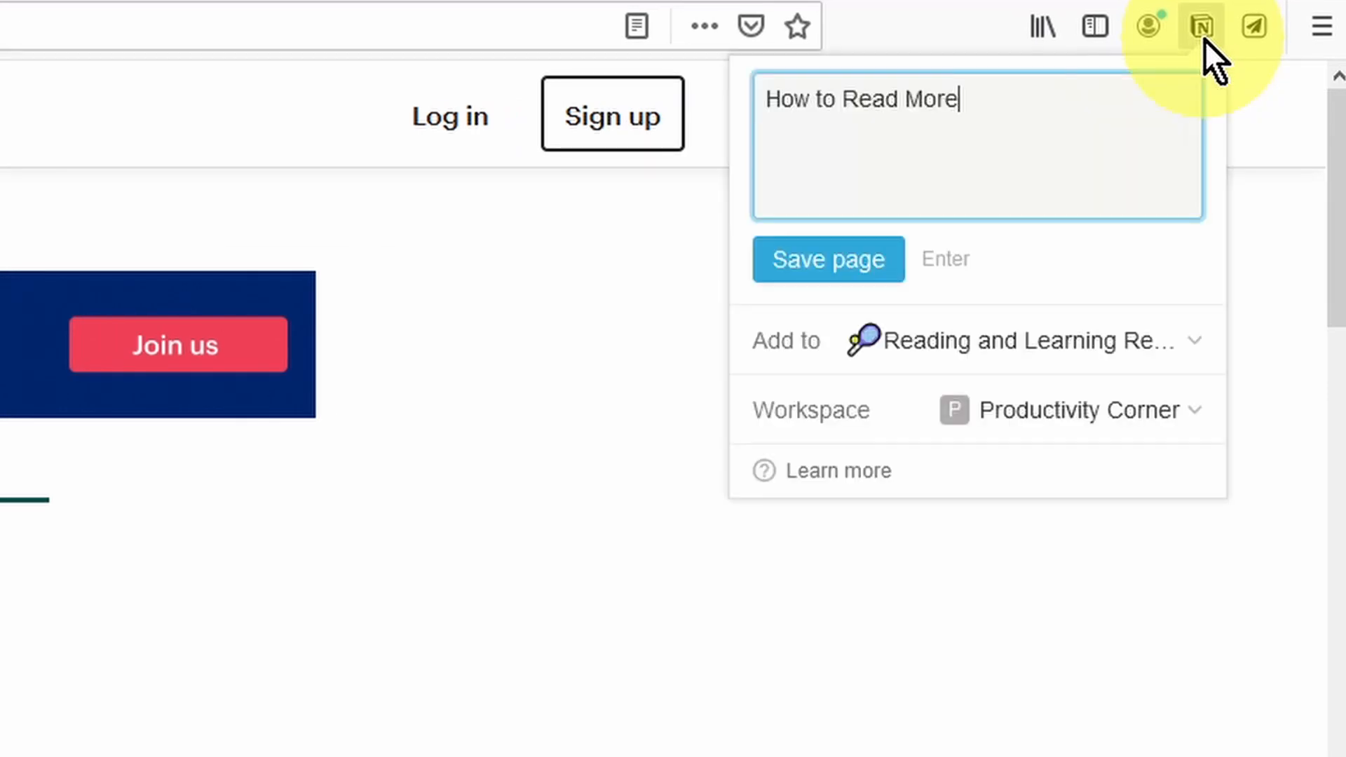
pyautogui.click(1243, 38)
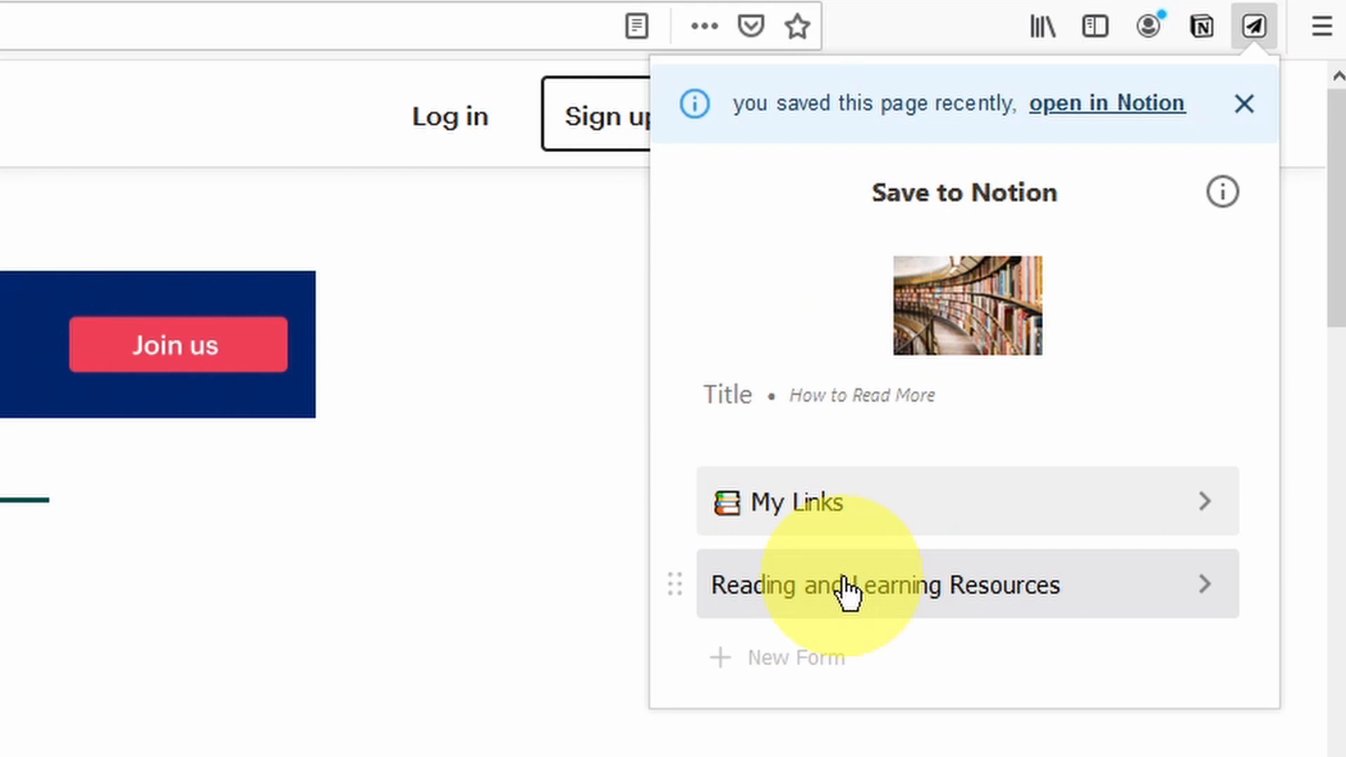
pyautogui.click(1199, 28)
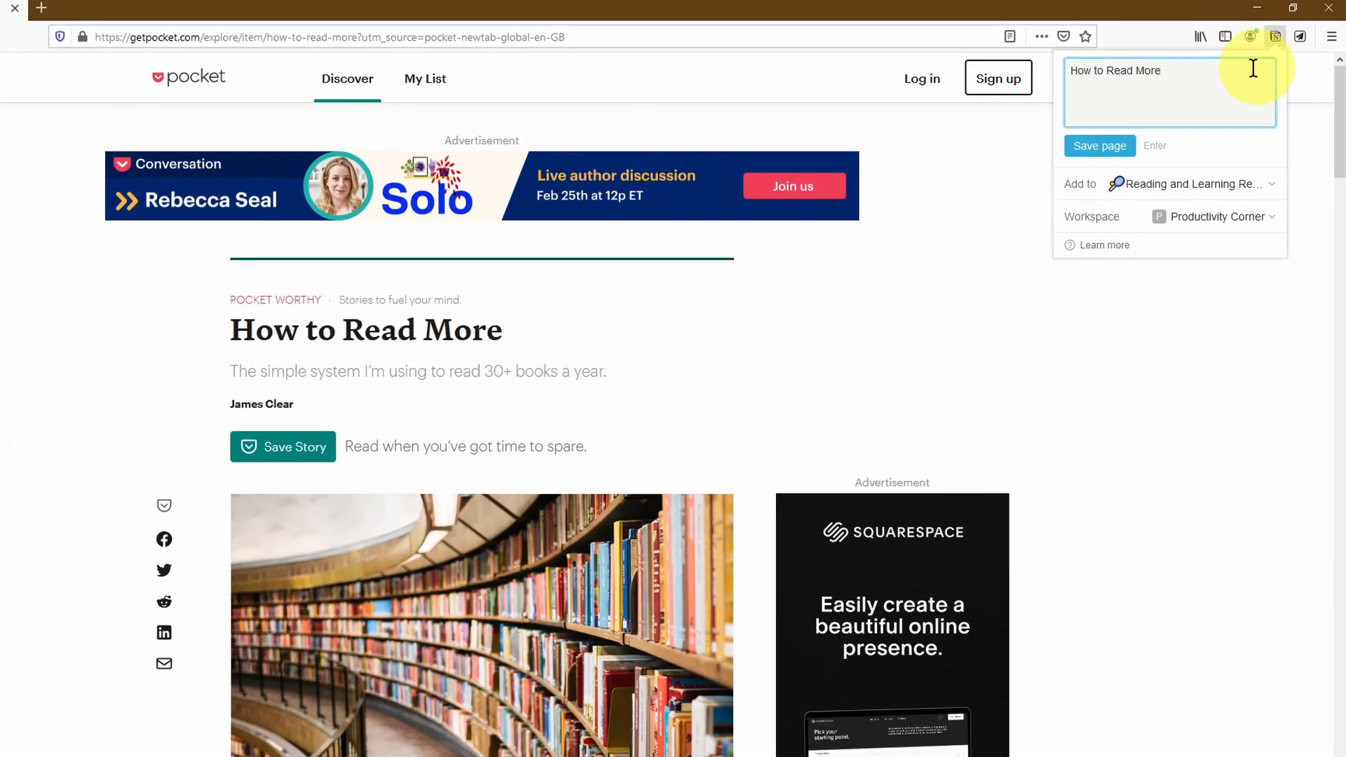
pyautogui.click(733, 37)
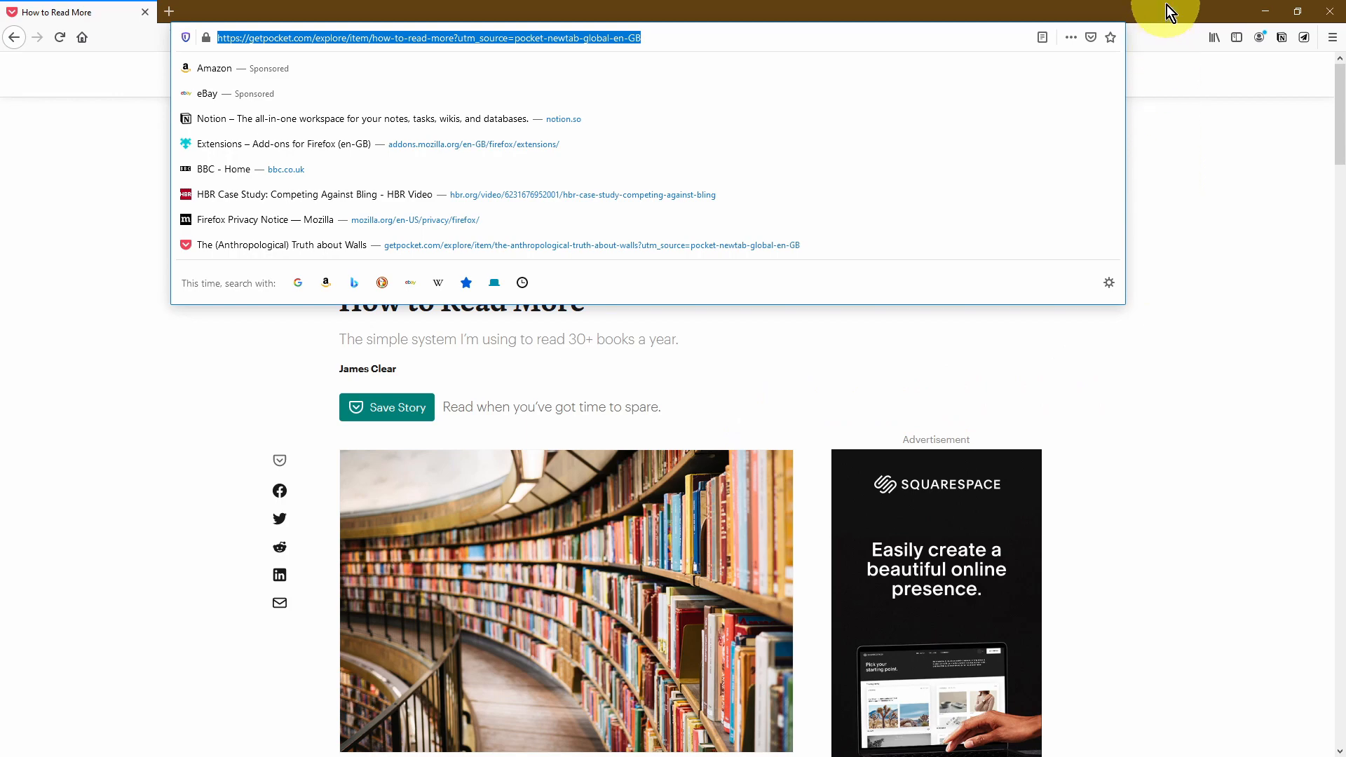
pyautogui.press('Escape')
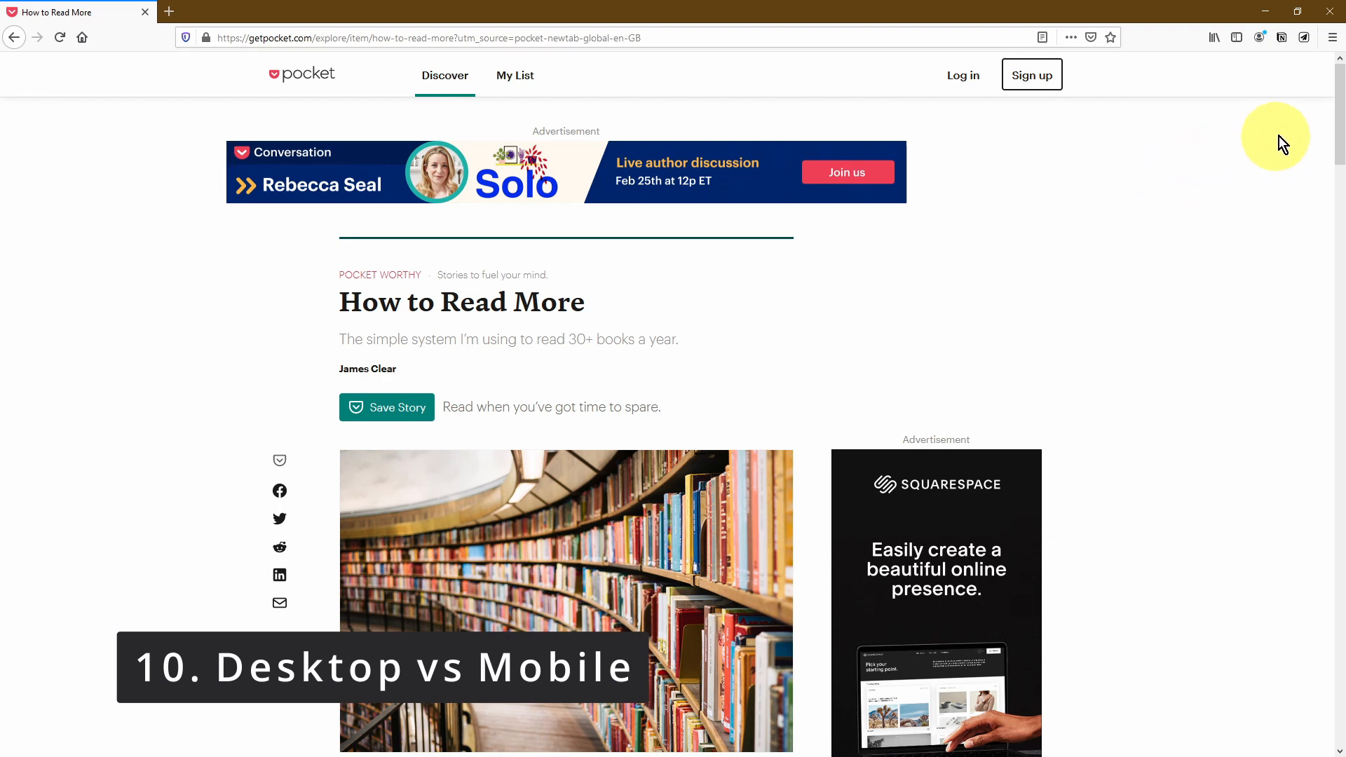
pyautogui.click(1282, 38)
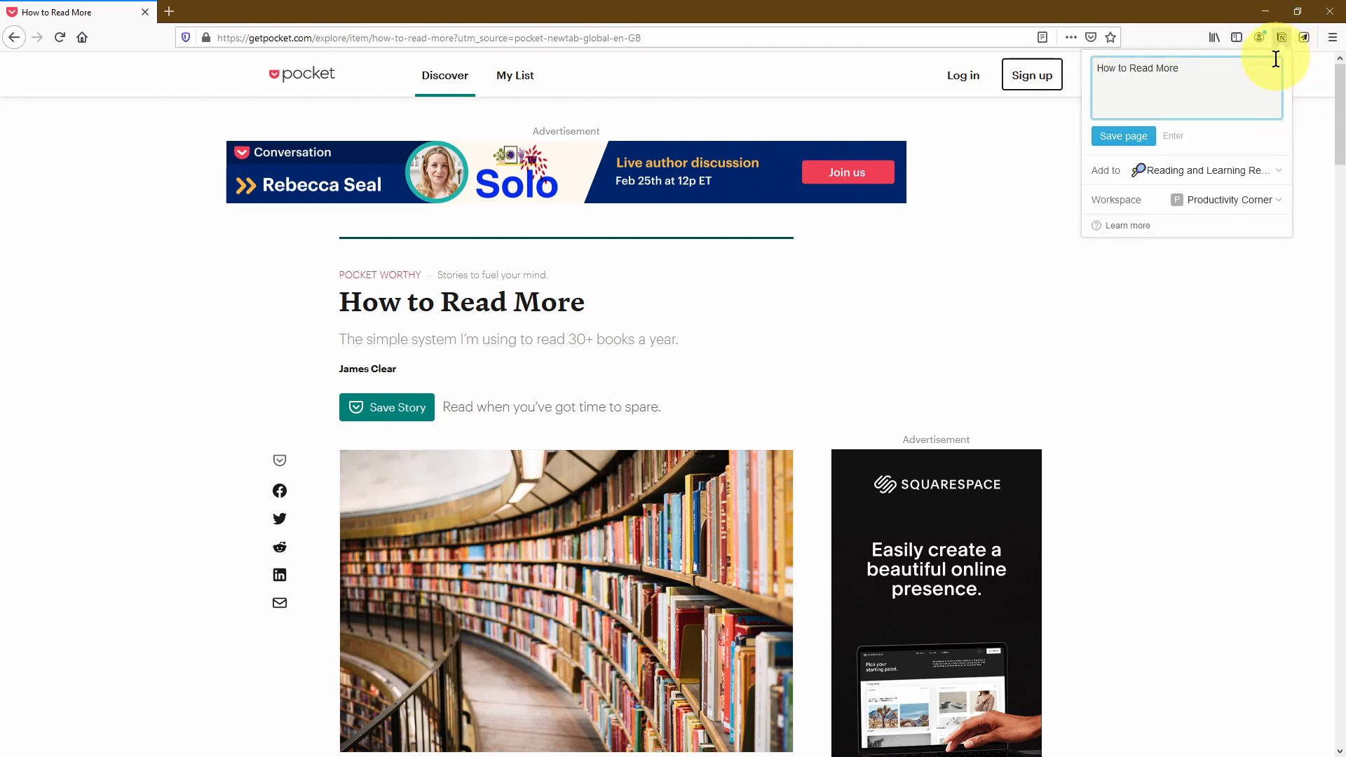